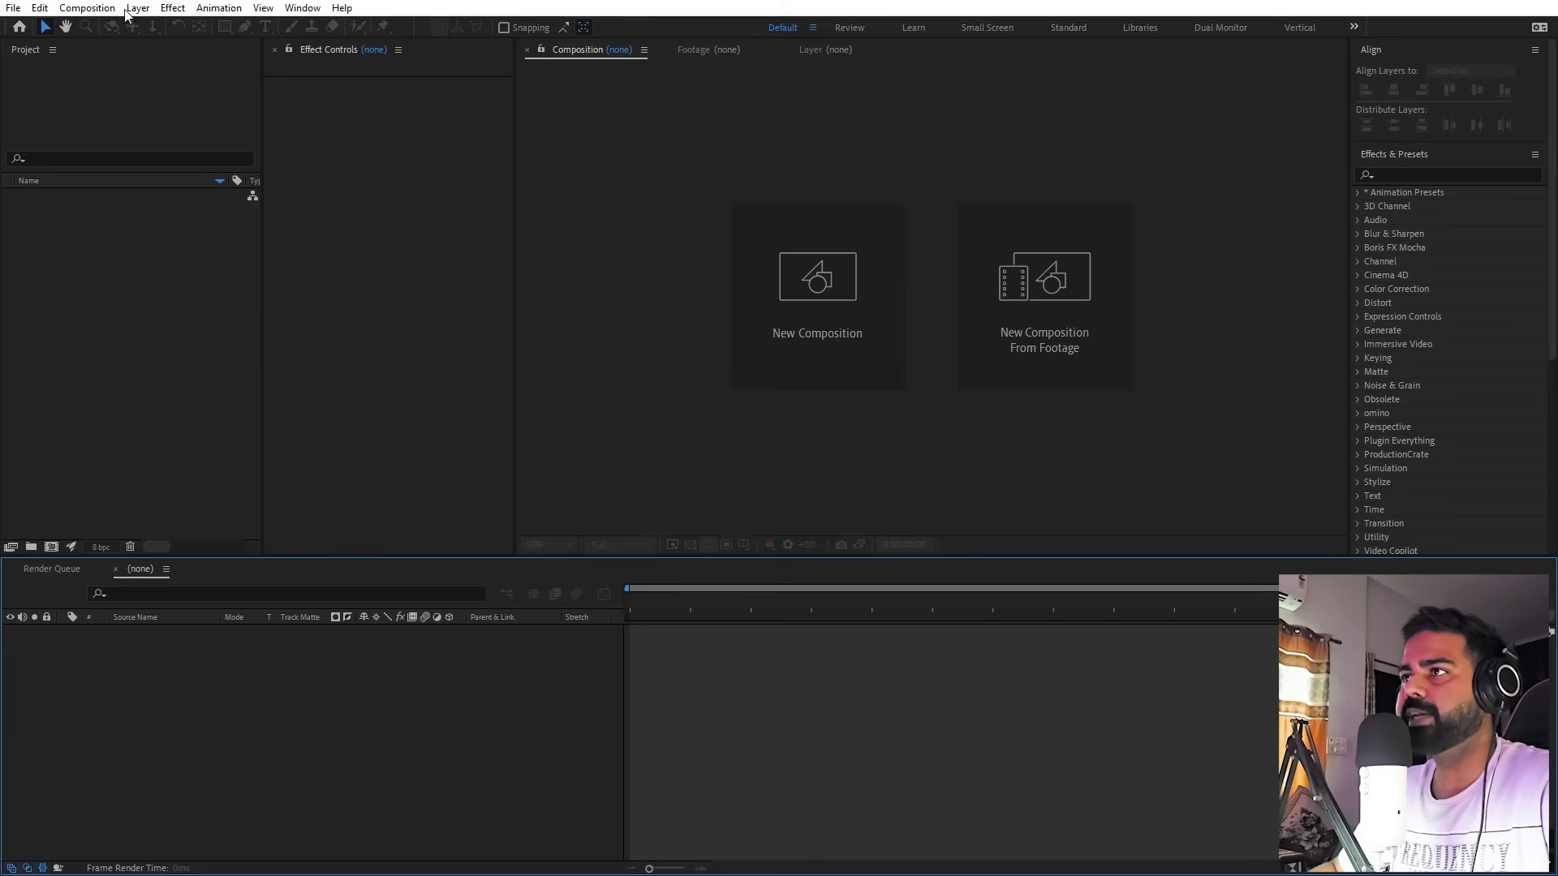
Create a new composition named Text with a height of 1080*4 (4320 px), keeping the 1920 px width
click(96, 8)
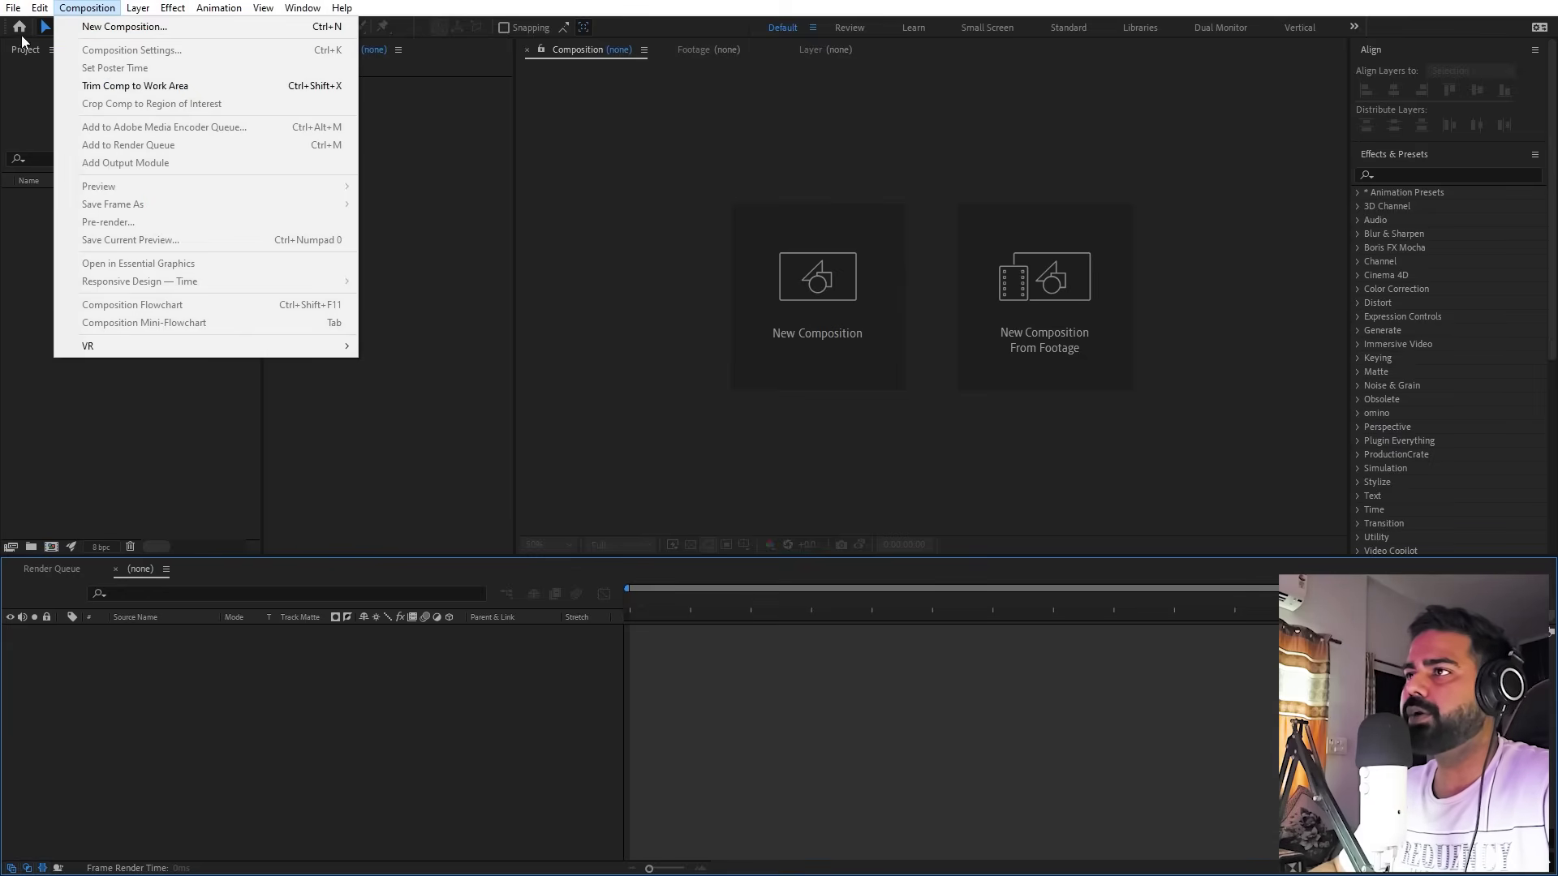
click(110, 25)
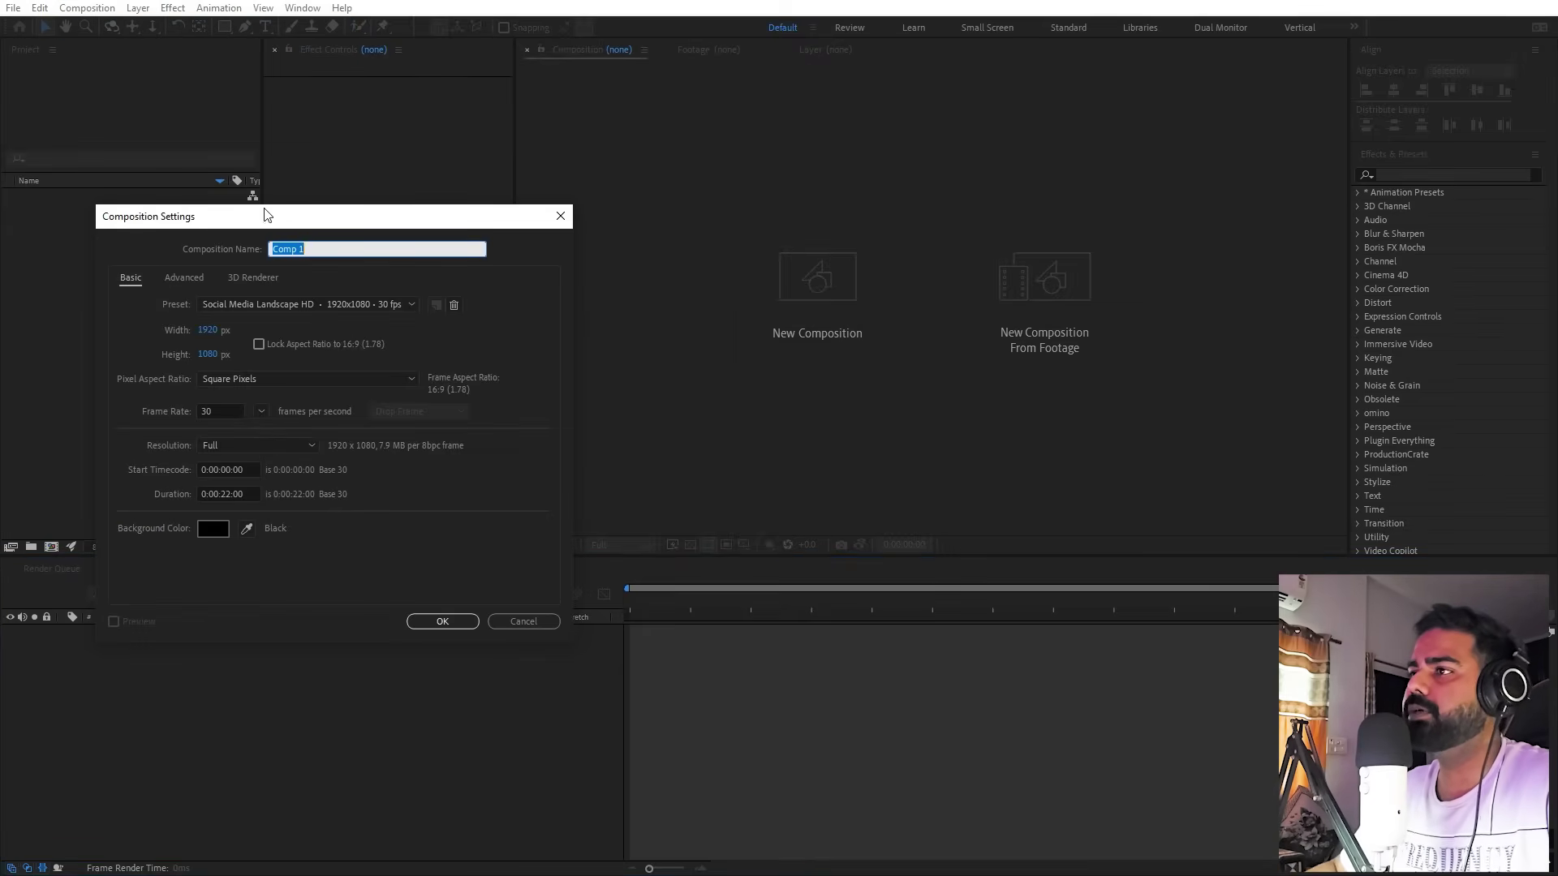
drag(264, 215, 659, 206)
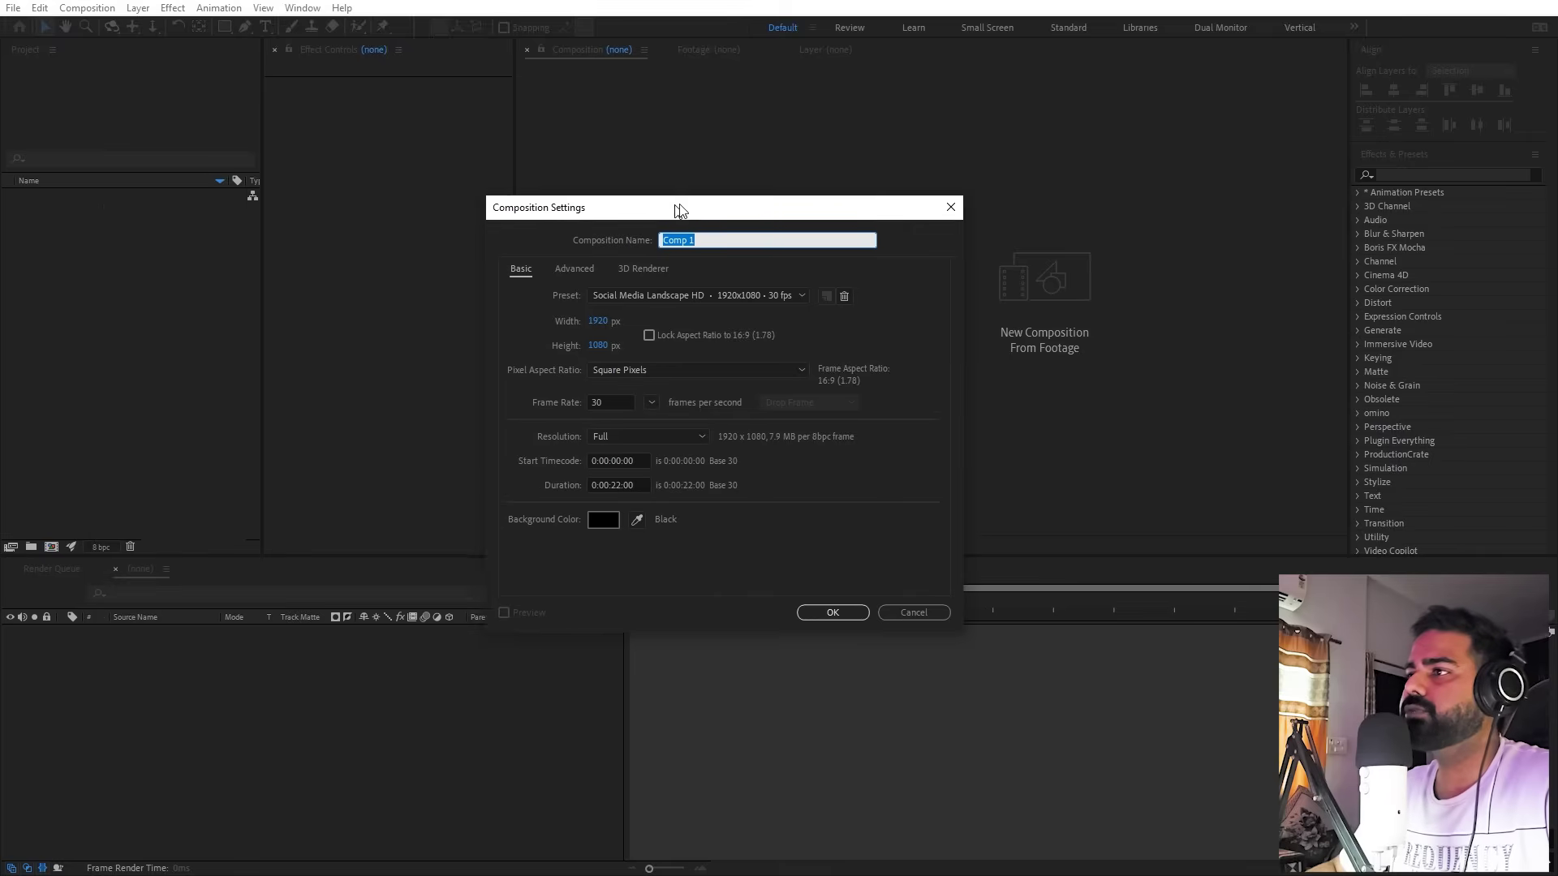
click(608, 344)
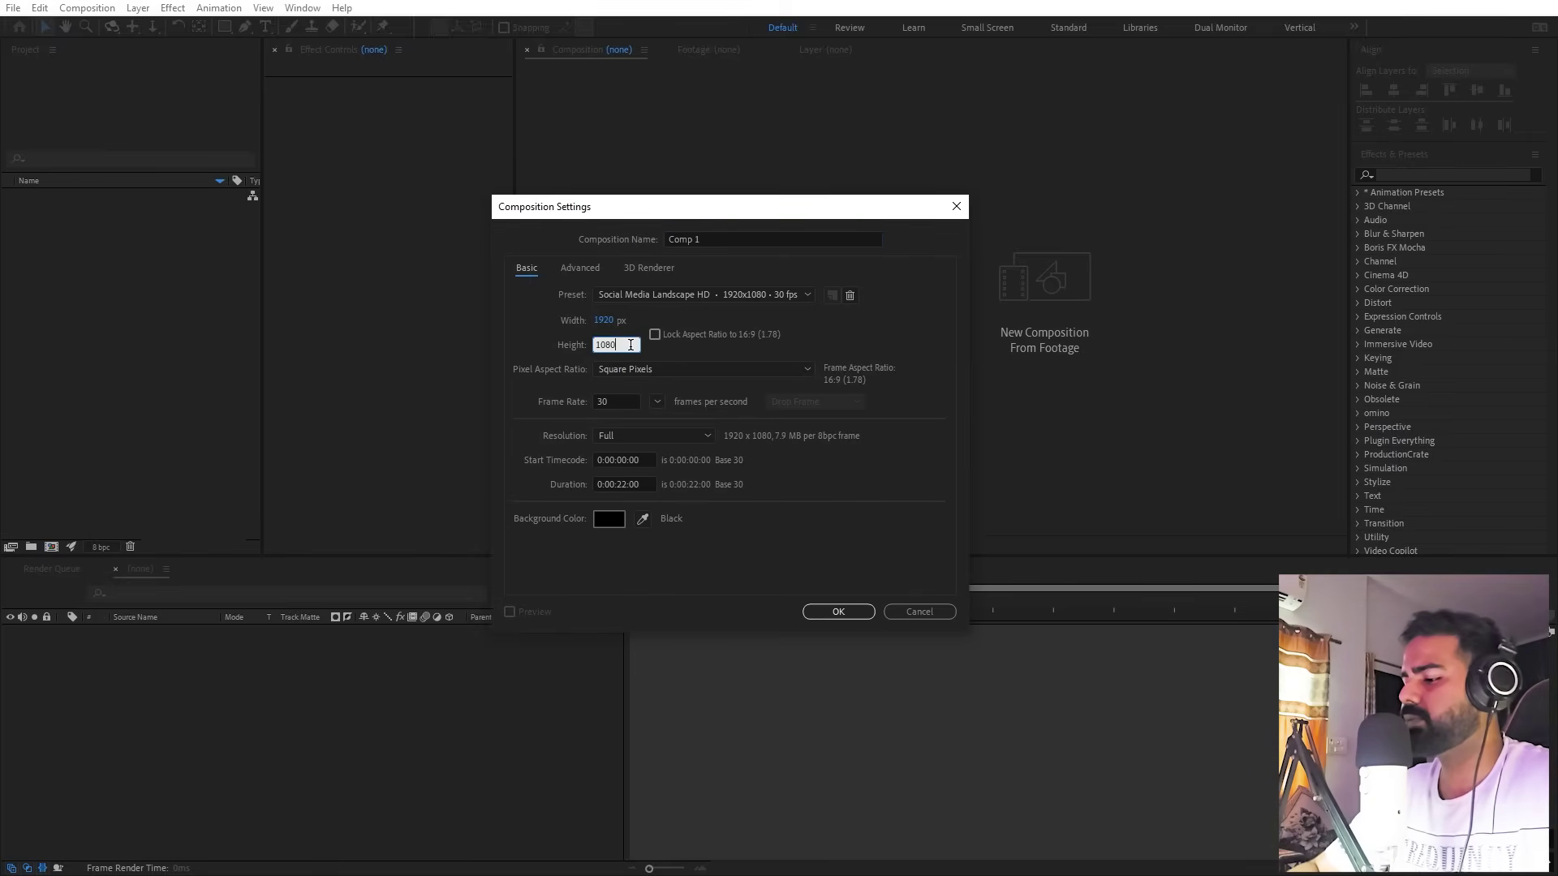
text(*4)
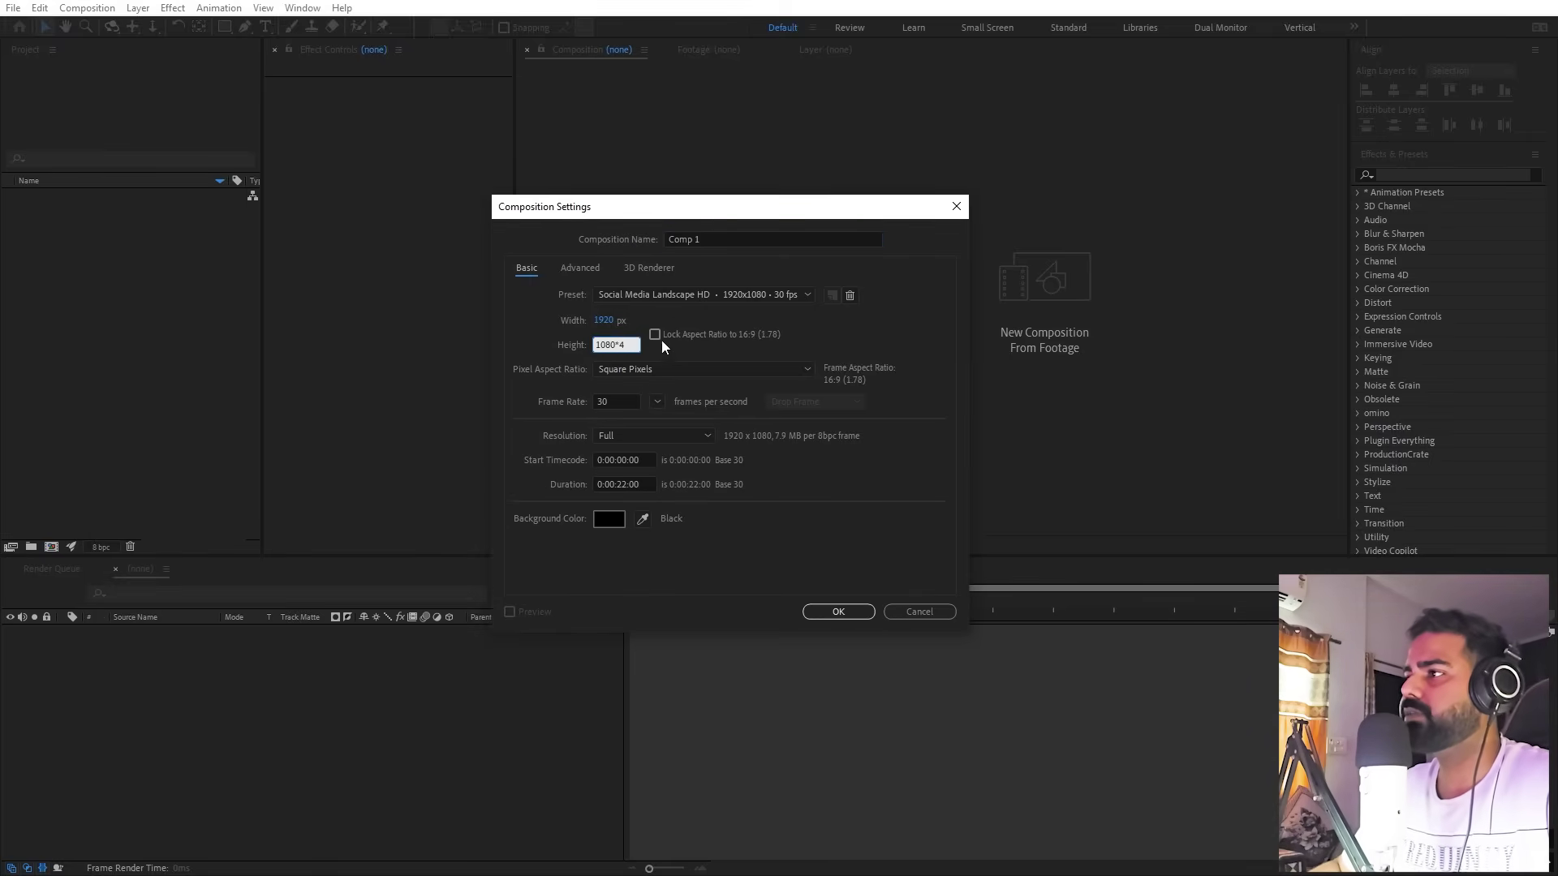
click(698, 238)
text(Text)
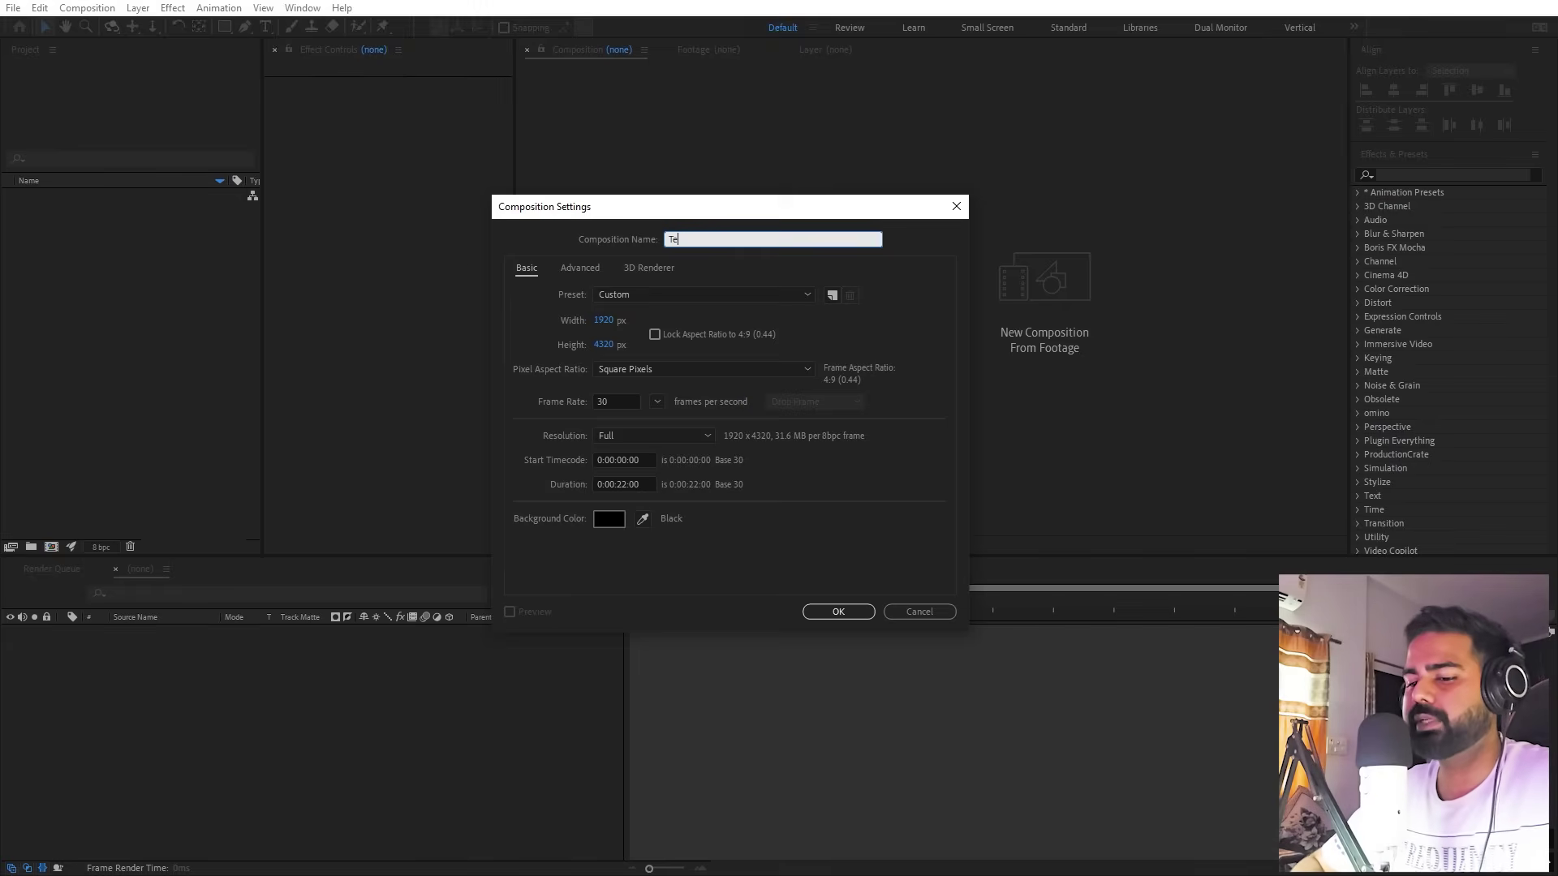
click(855, 611)
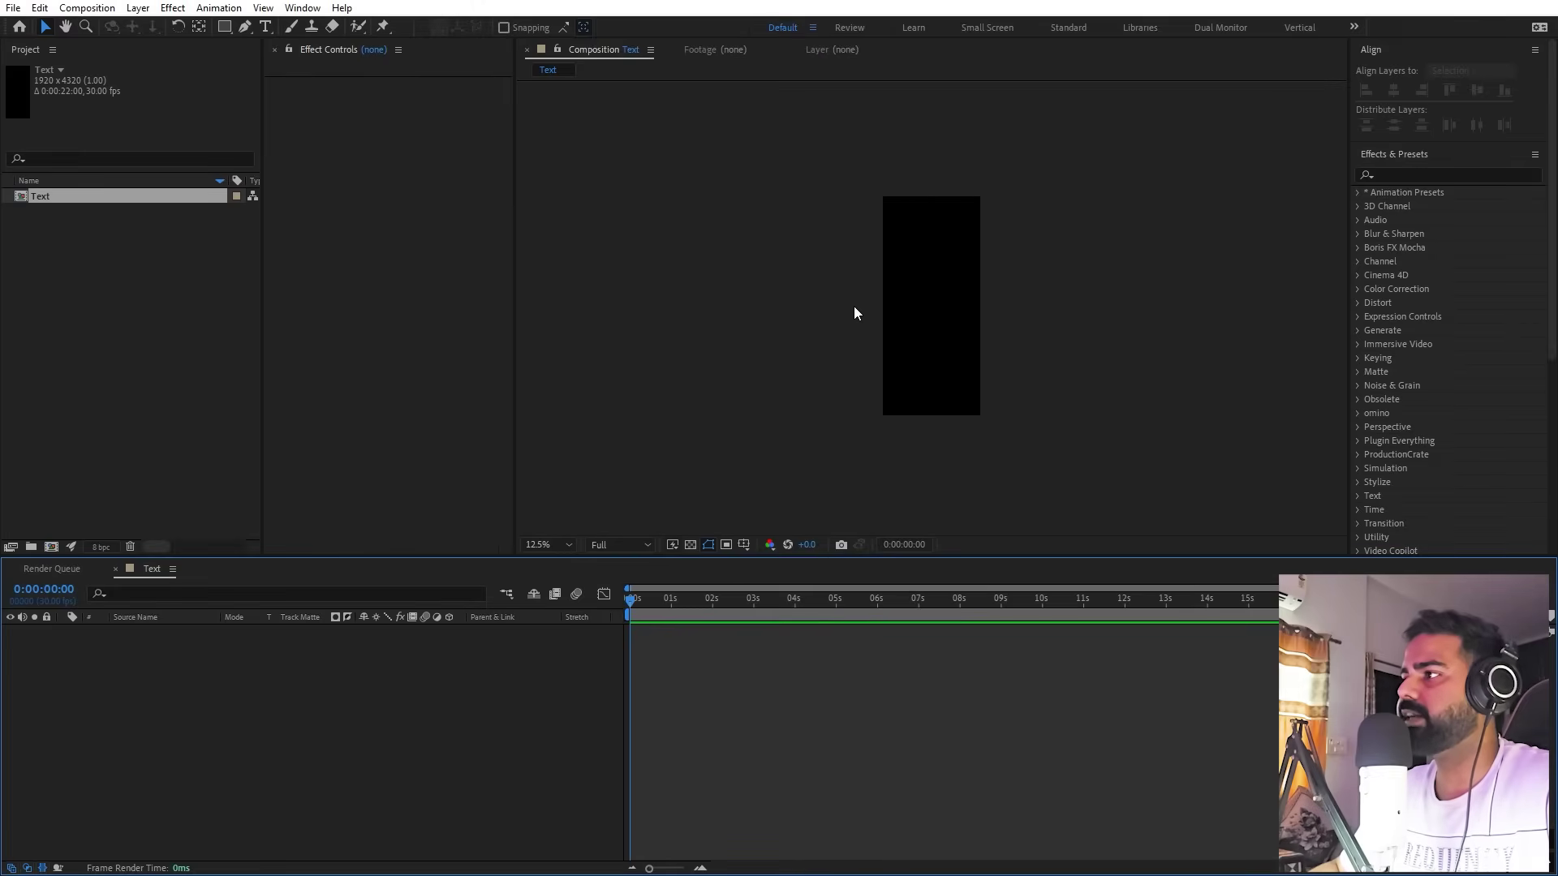
Add a full-size 1920 x 4320 px solid in off-white EBEBEB as the composition's background
key(period)
right_click(375, 750)
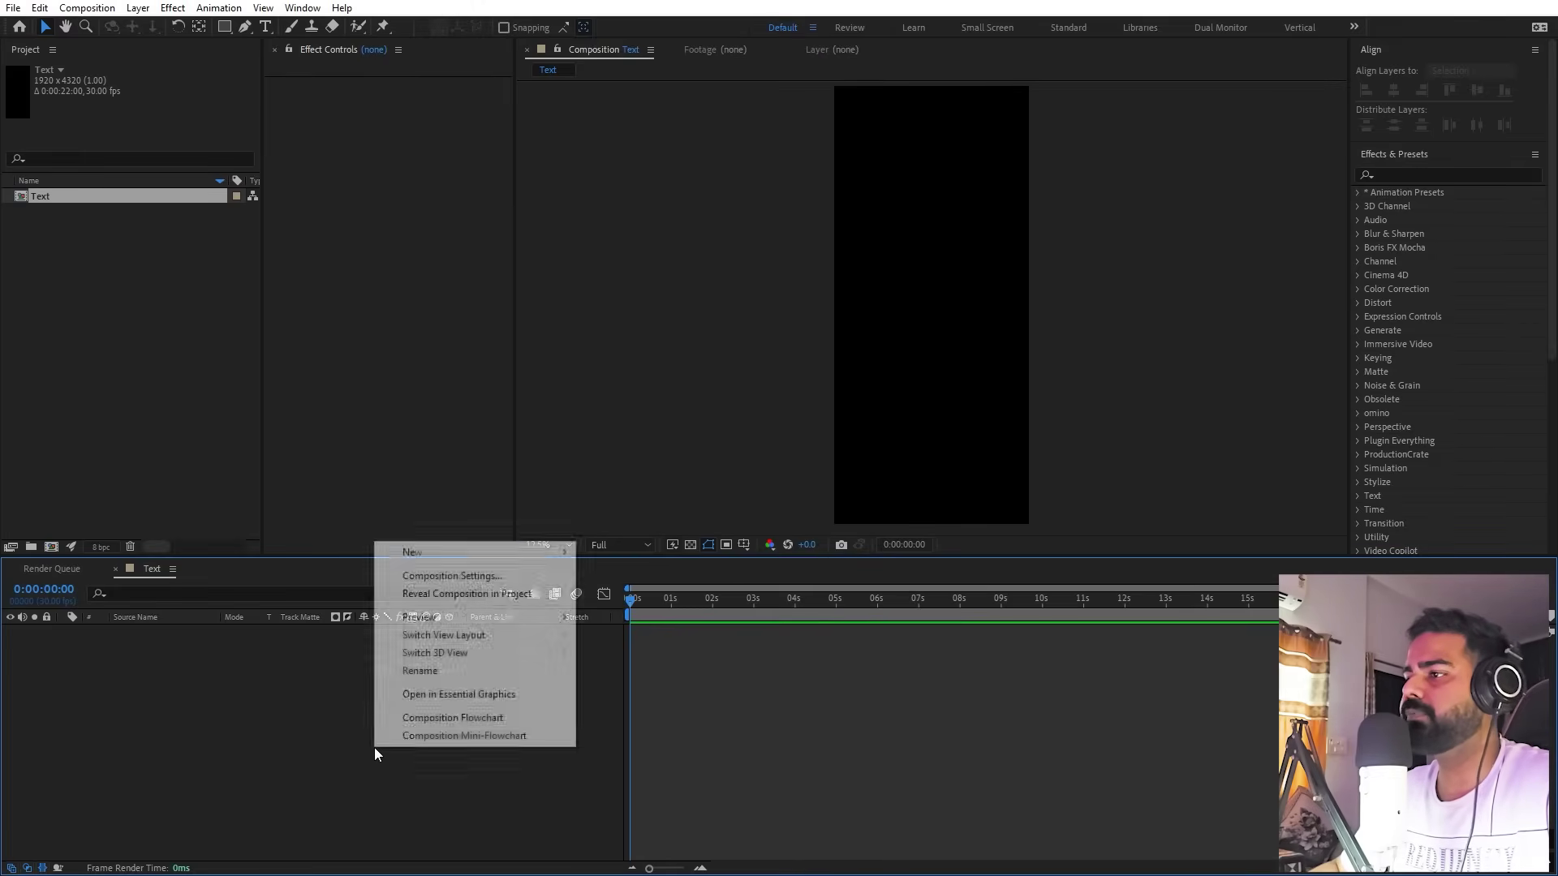
mouse_move(487, 552)
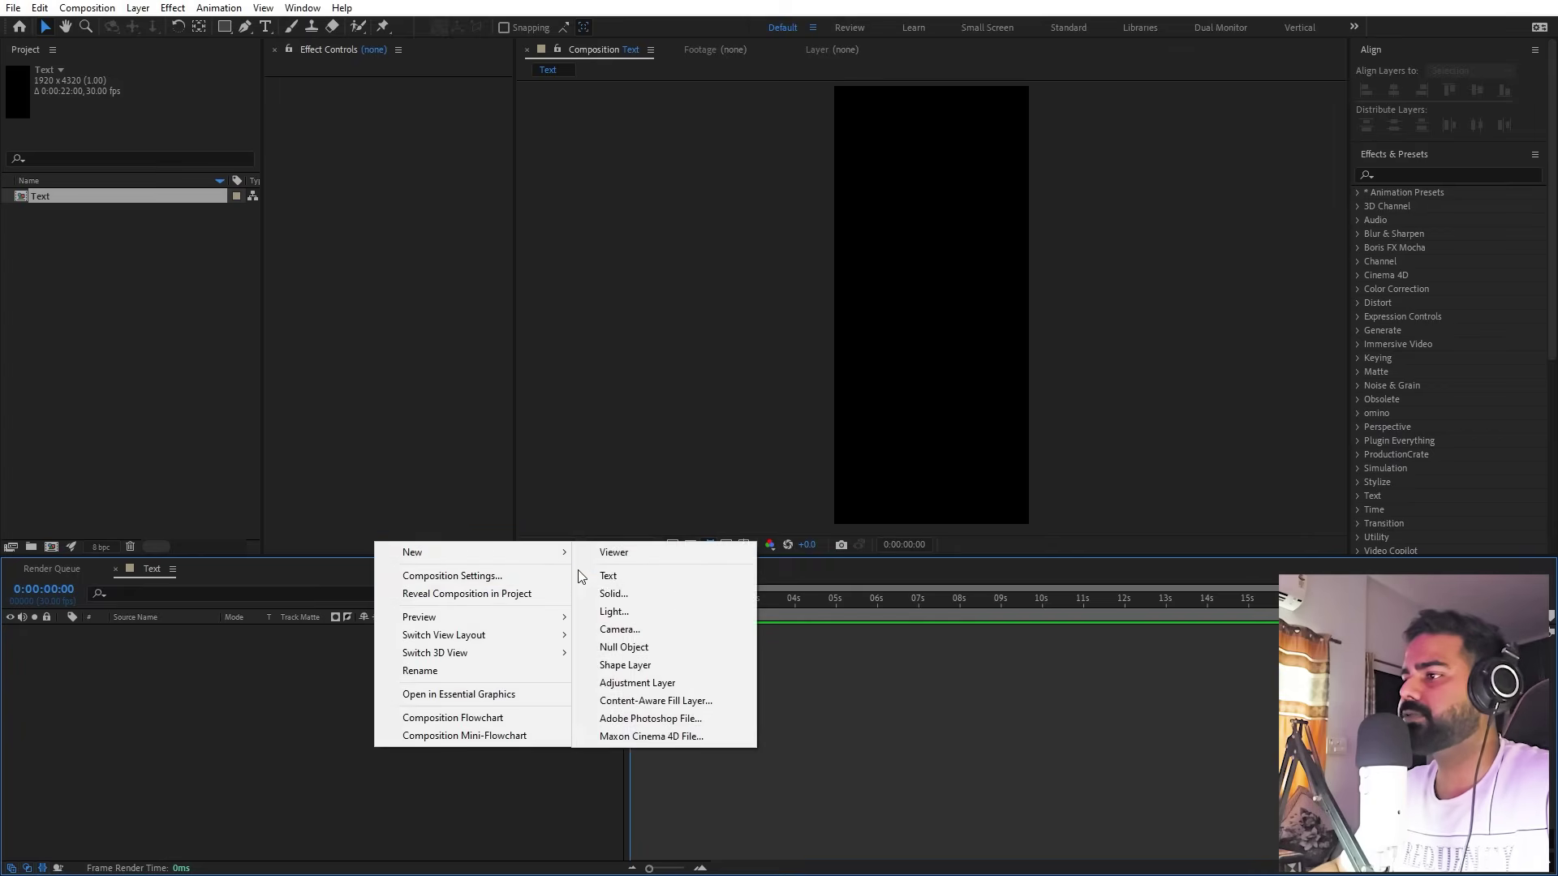
click(640, 597)
click(769, 534)
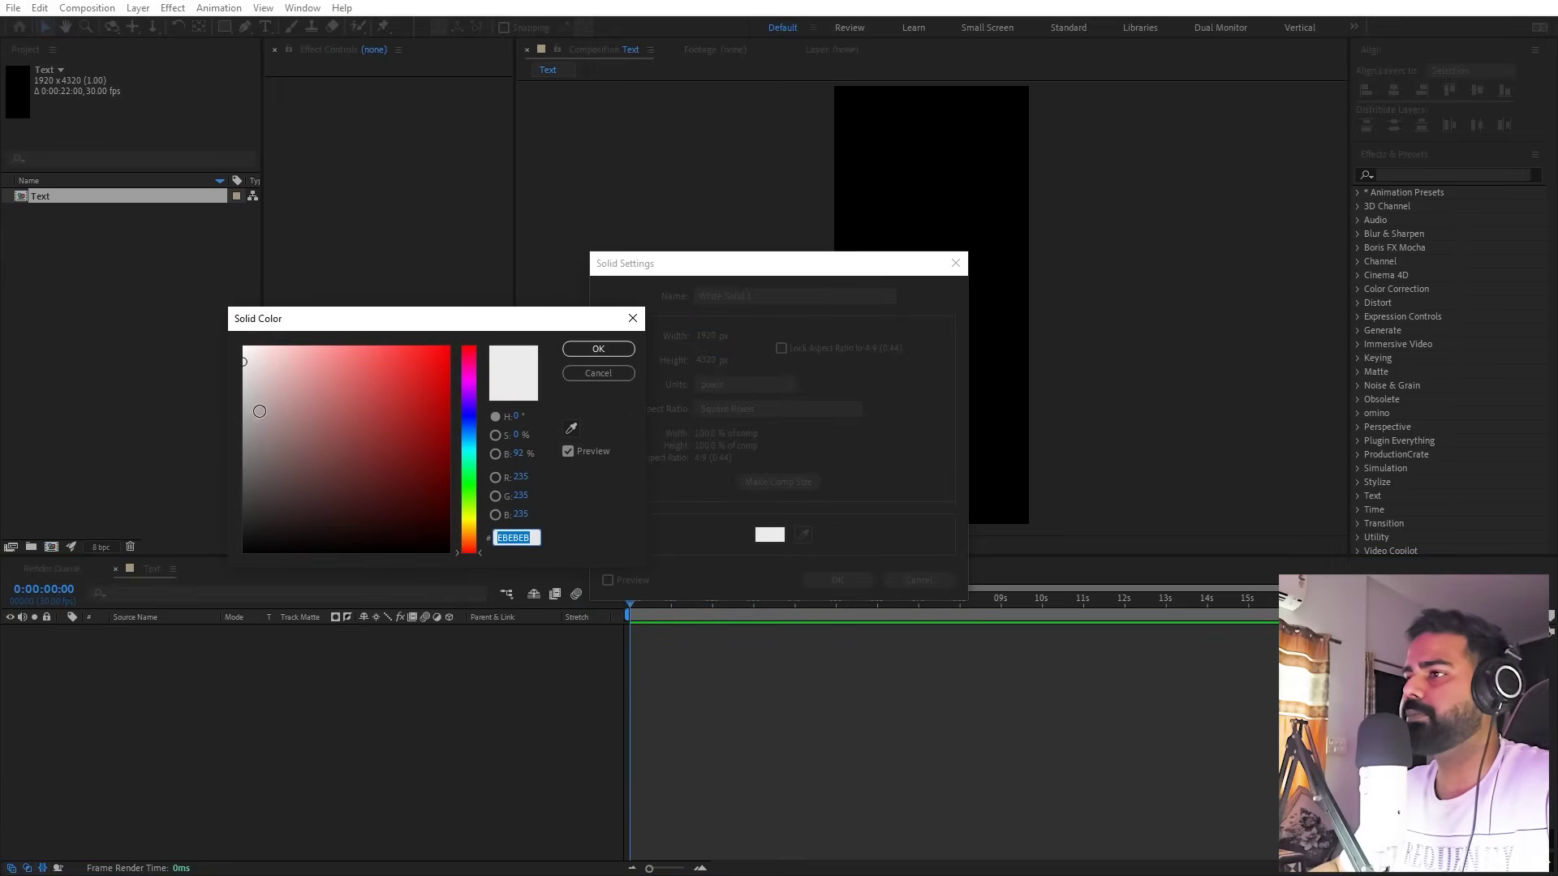
click(614, 354)
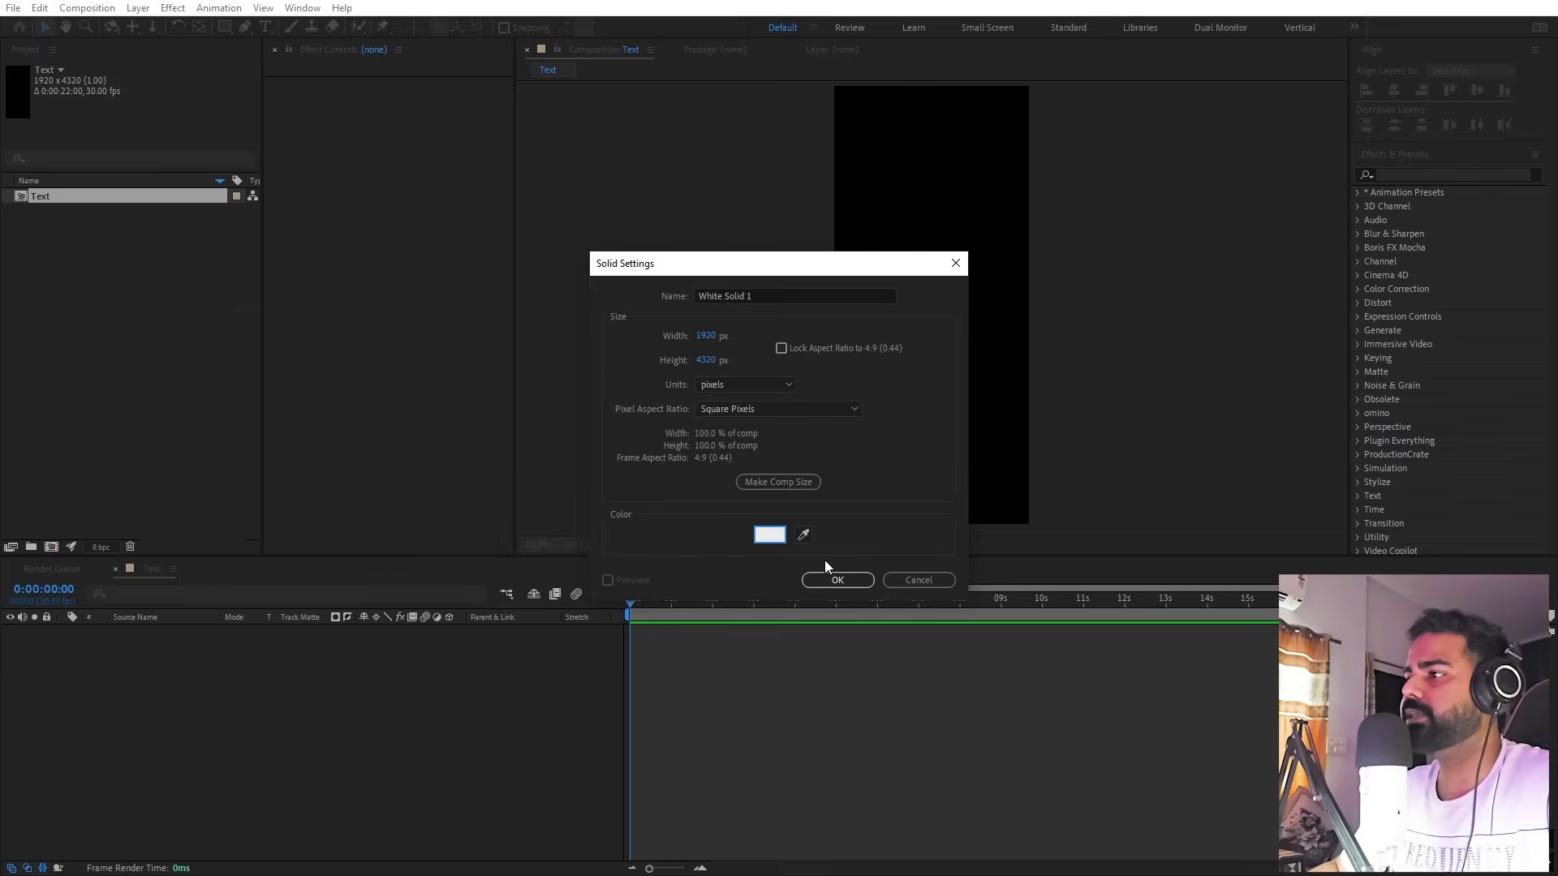
click(835, 579)
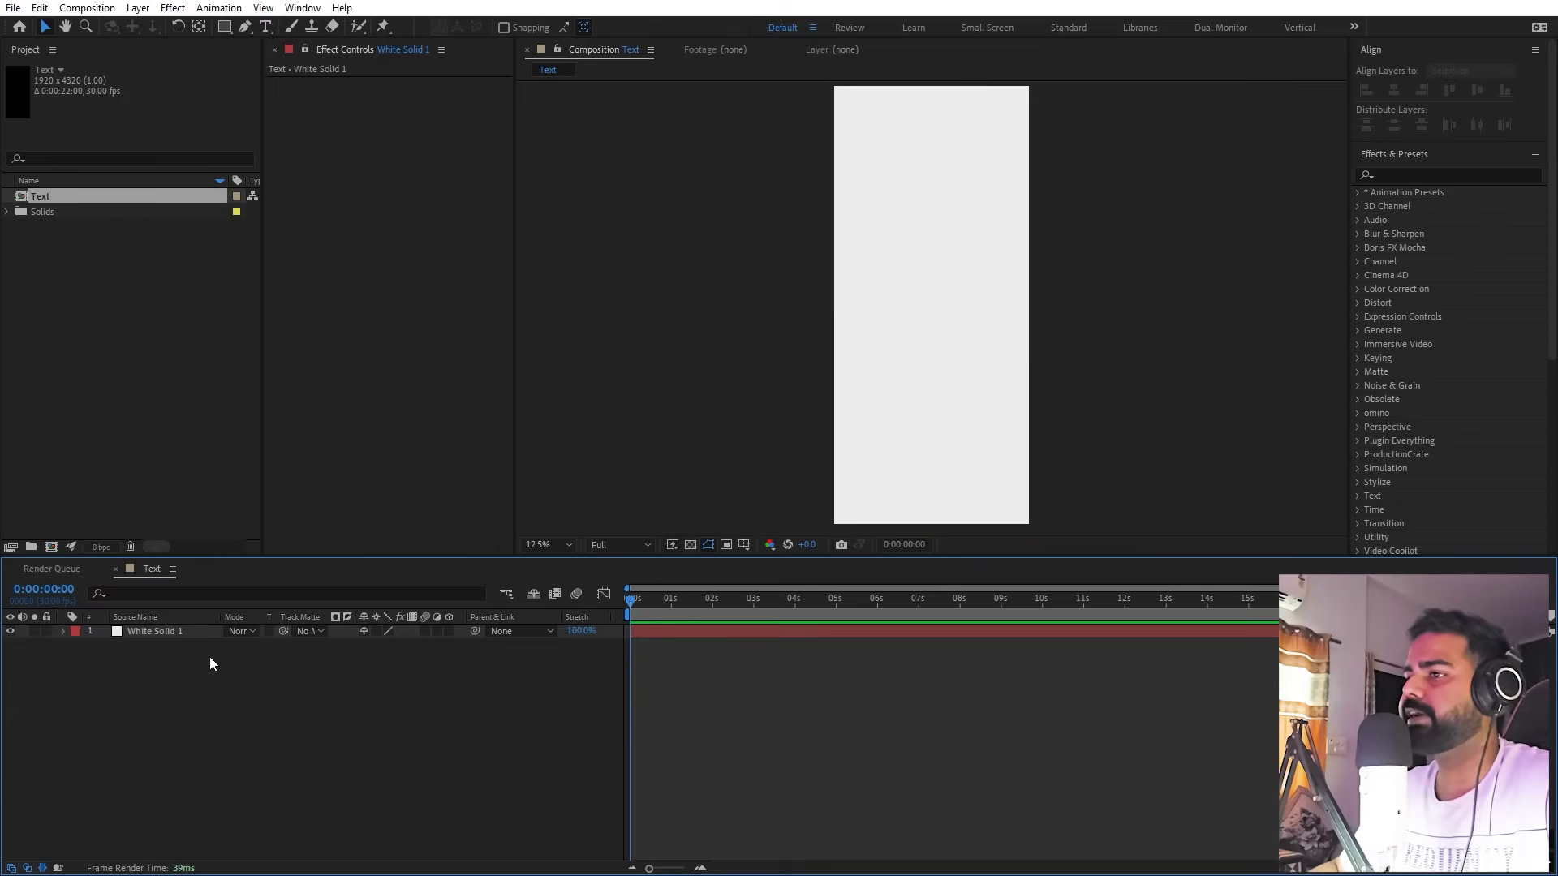
Add the text "animating" in the lower part of the composition and colour it dark grey 1C1C1C
click(159, 396)
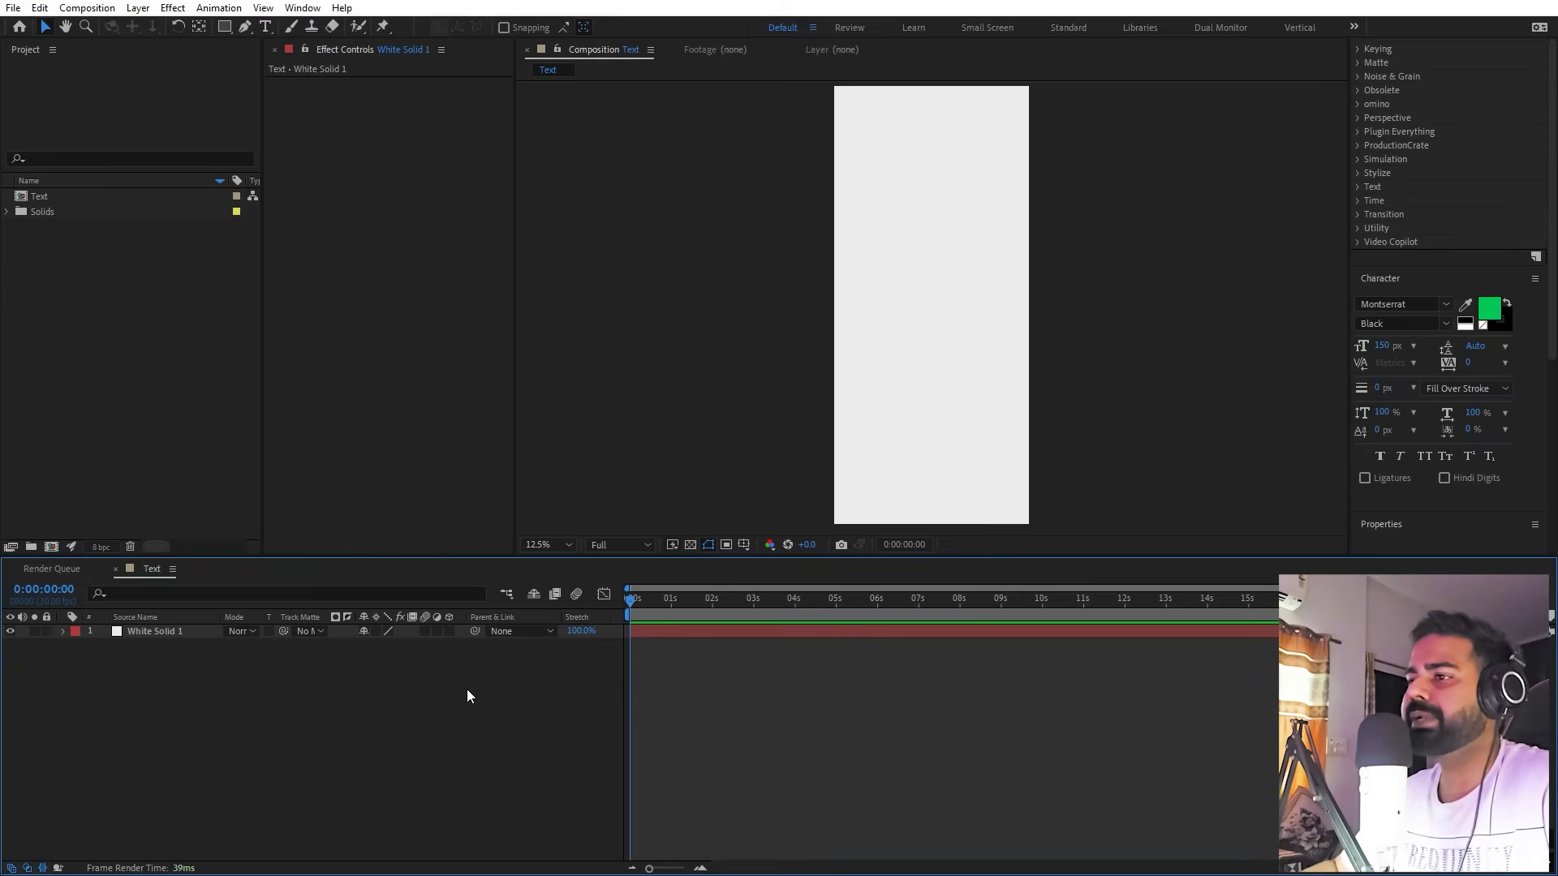
click(264, 27)
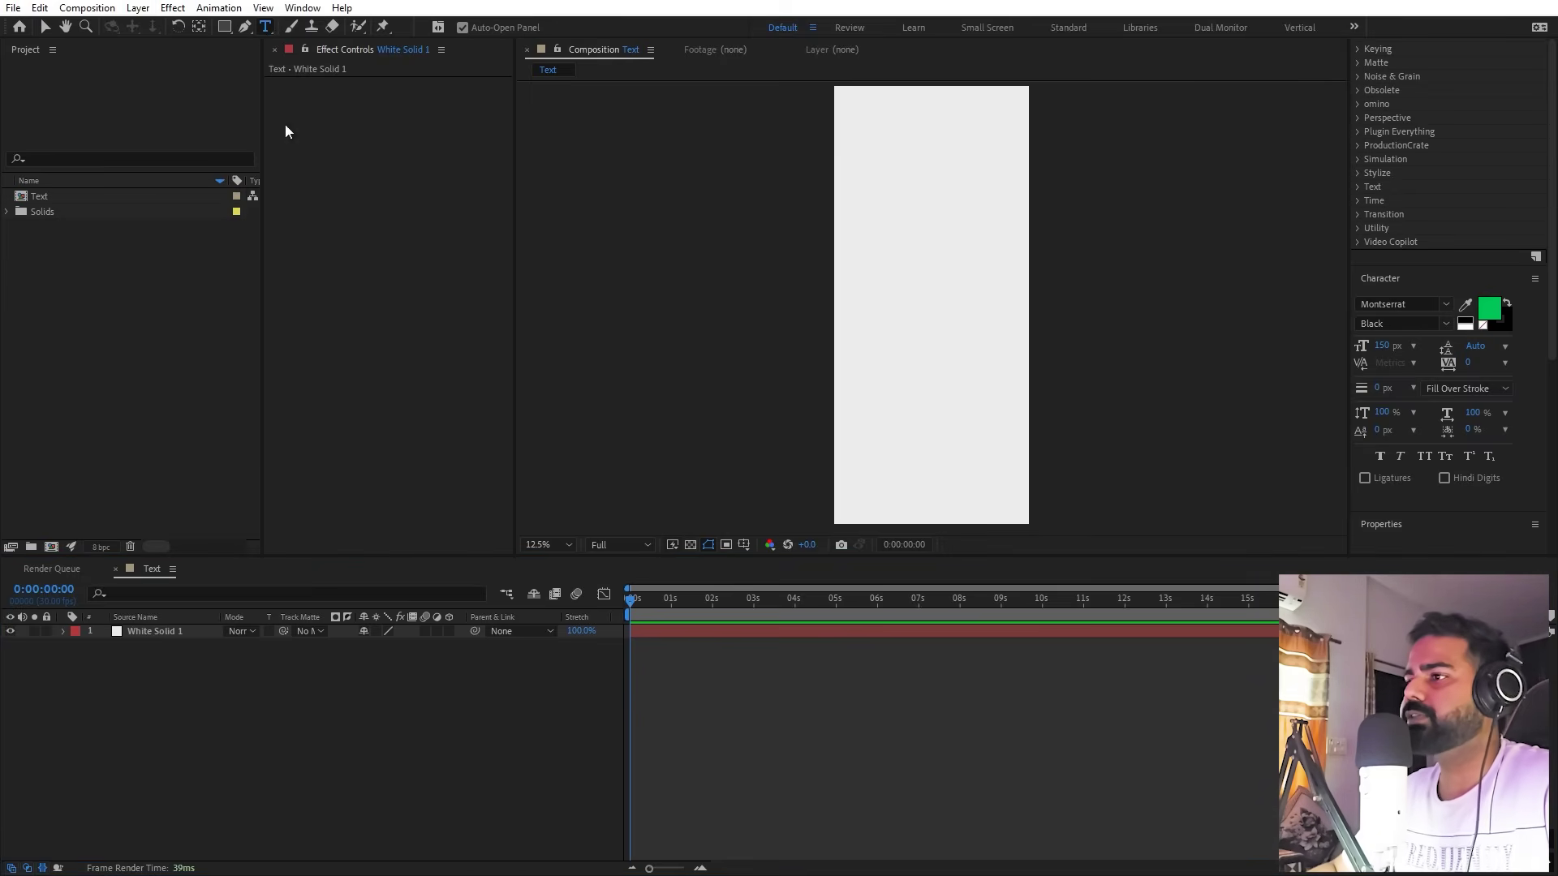
click(915, 421)
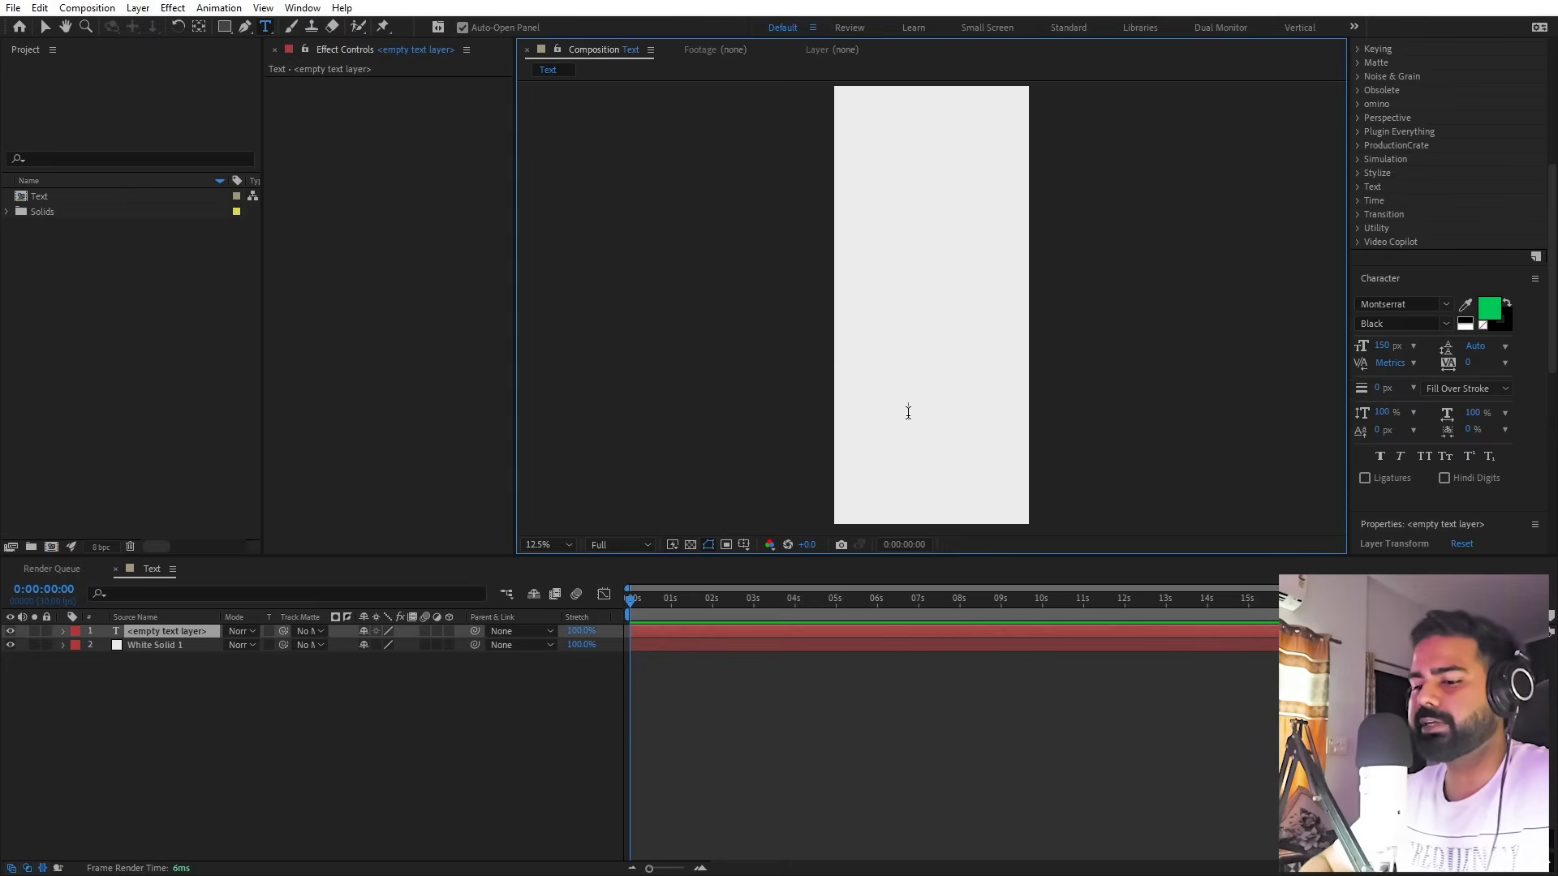
text(animating)
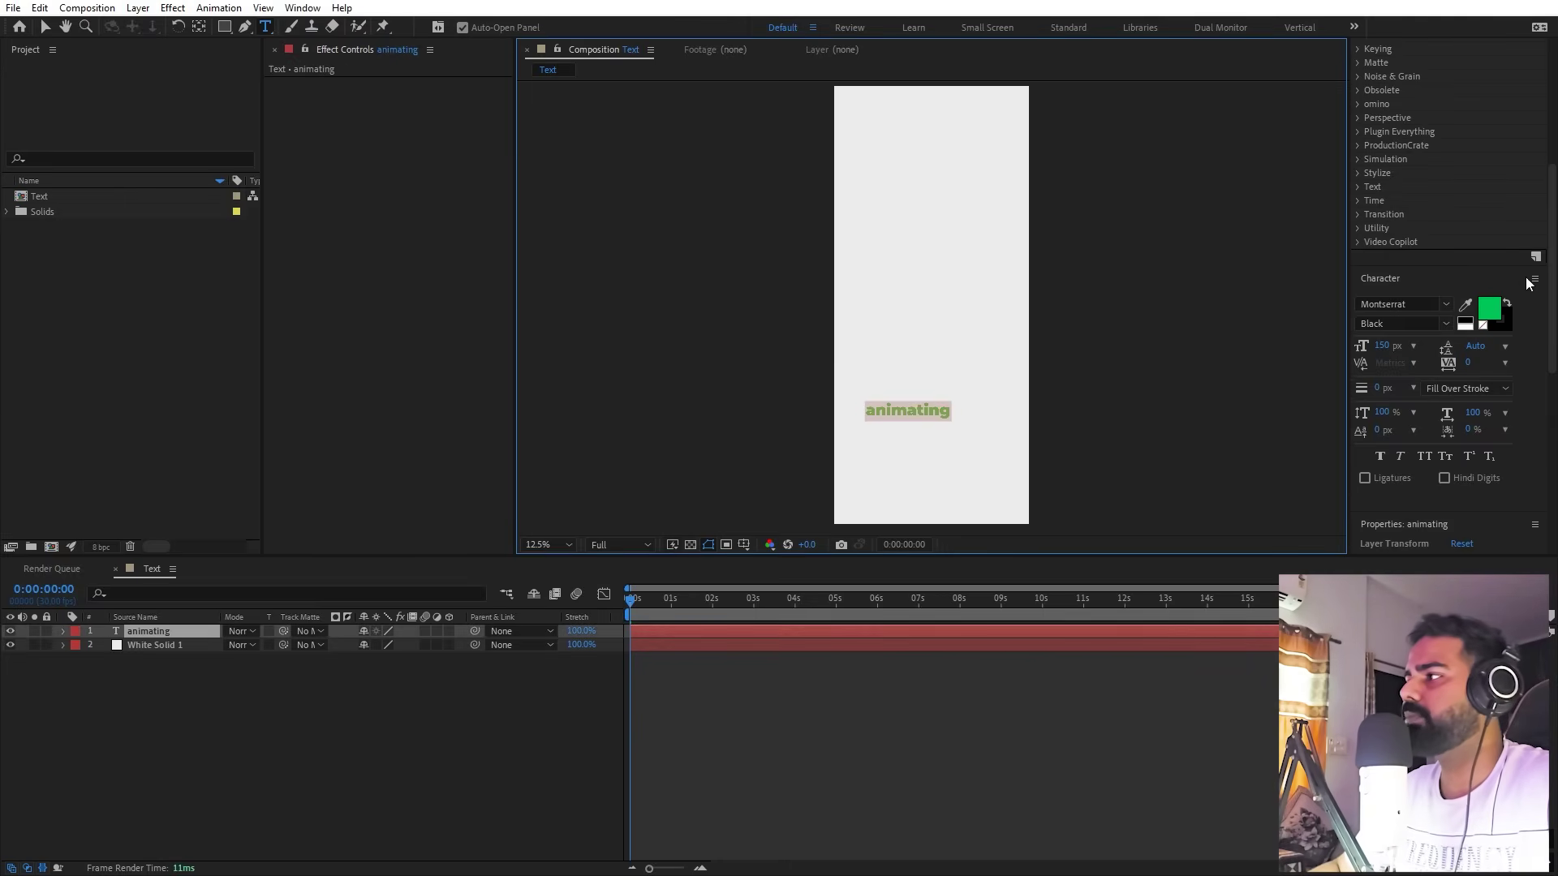
click(1487, 312)
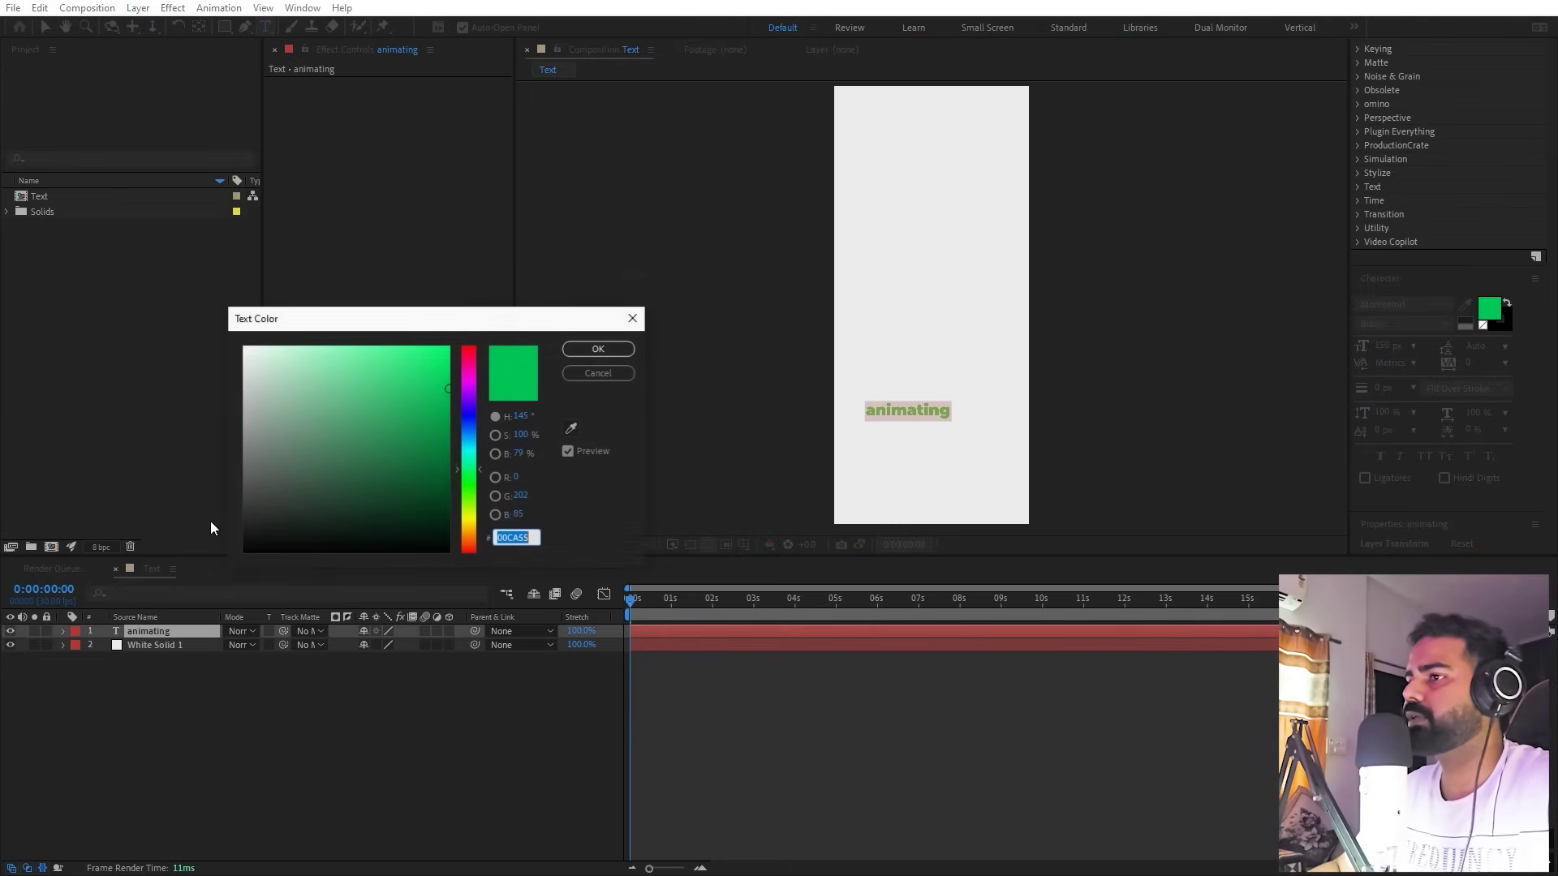
drag(247, 537, 216, 528)
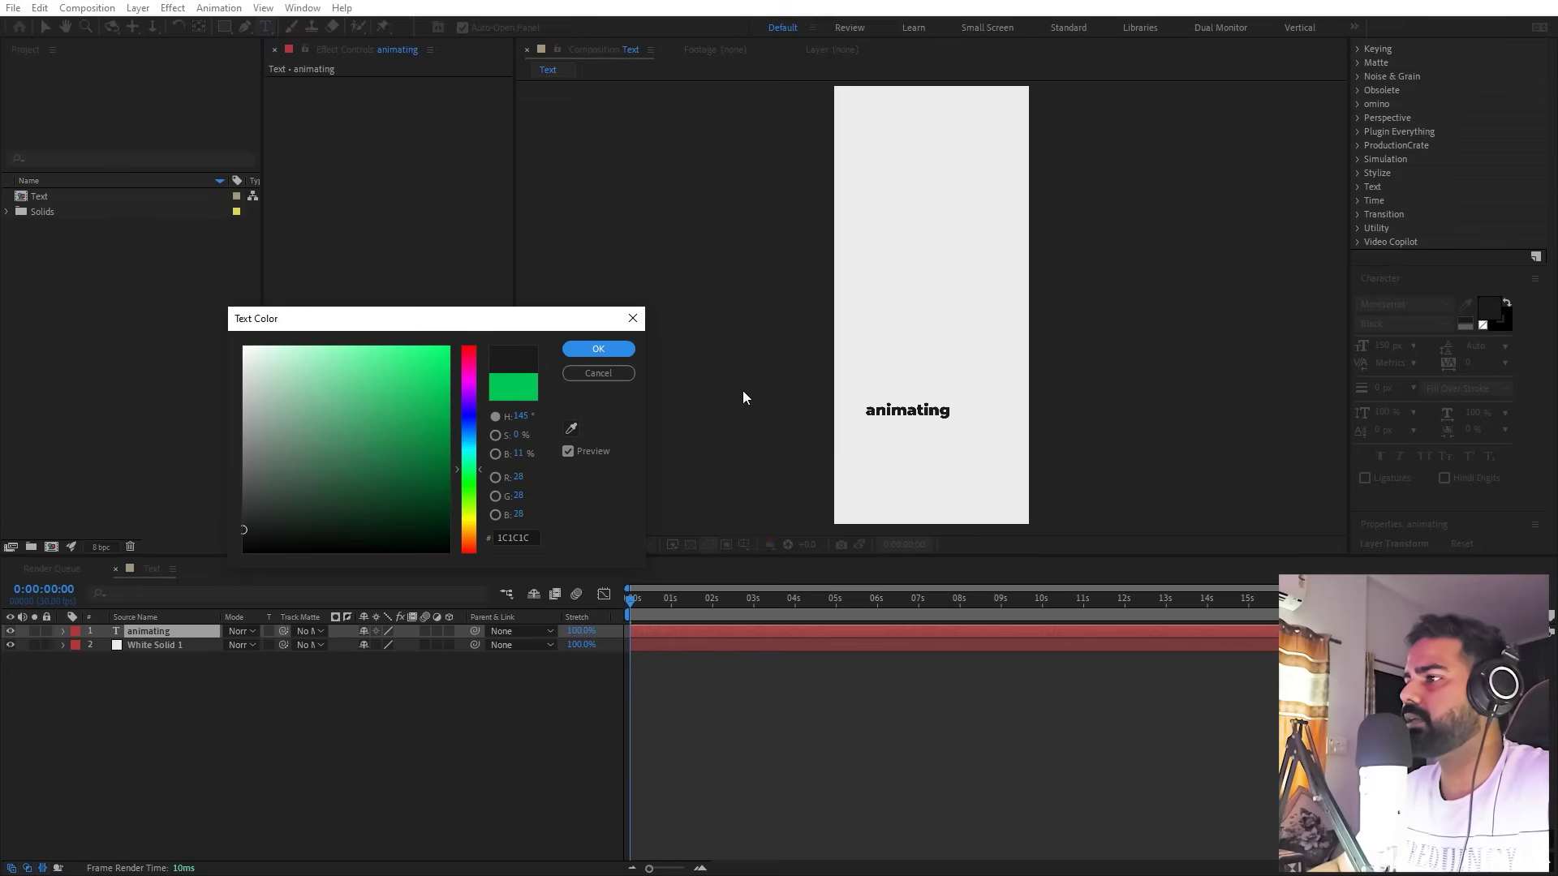
click(598, 349)
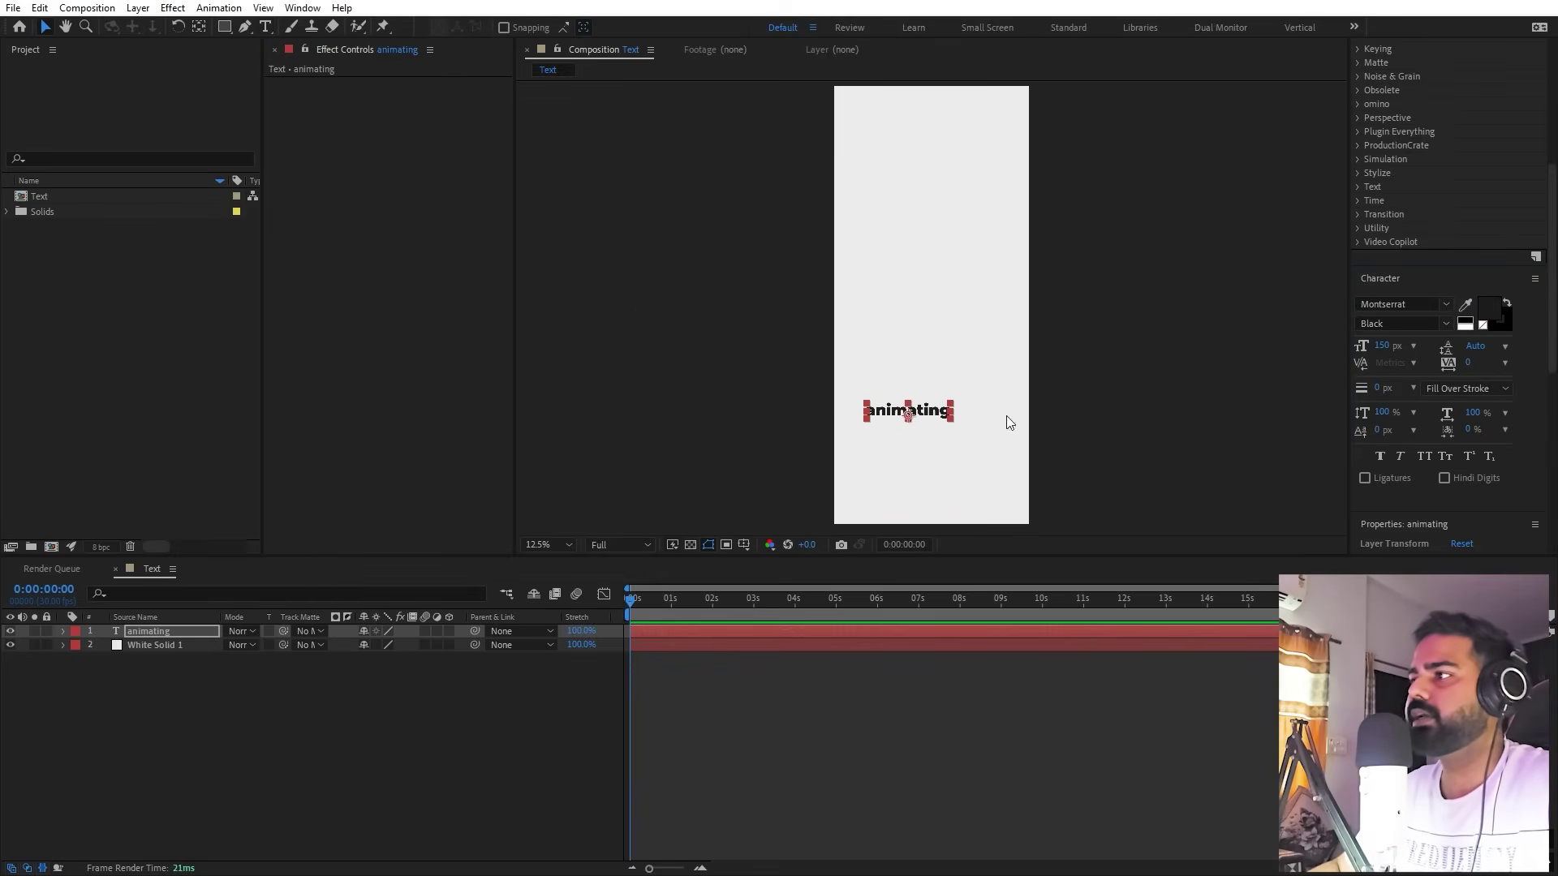
Centre the "animating" text horizontally in the composition and place it a little above the bottom edge
scroll(1071, 443, up, 1)
drag(1029, 431, 1024, 86)
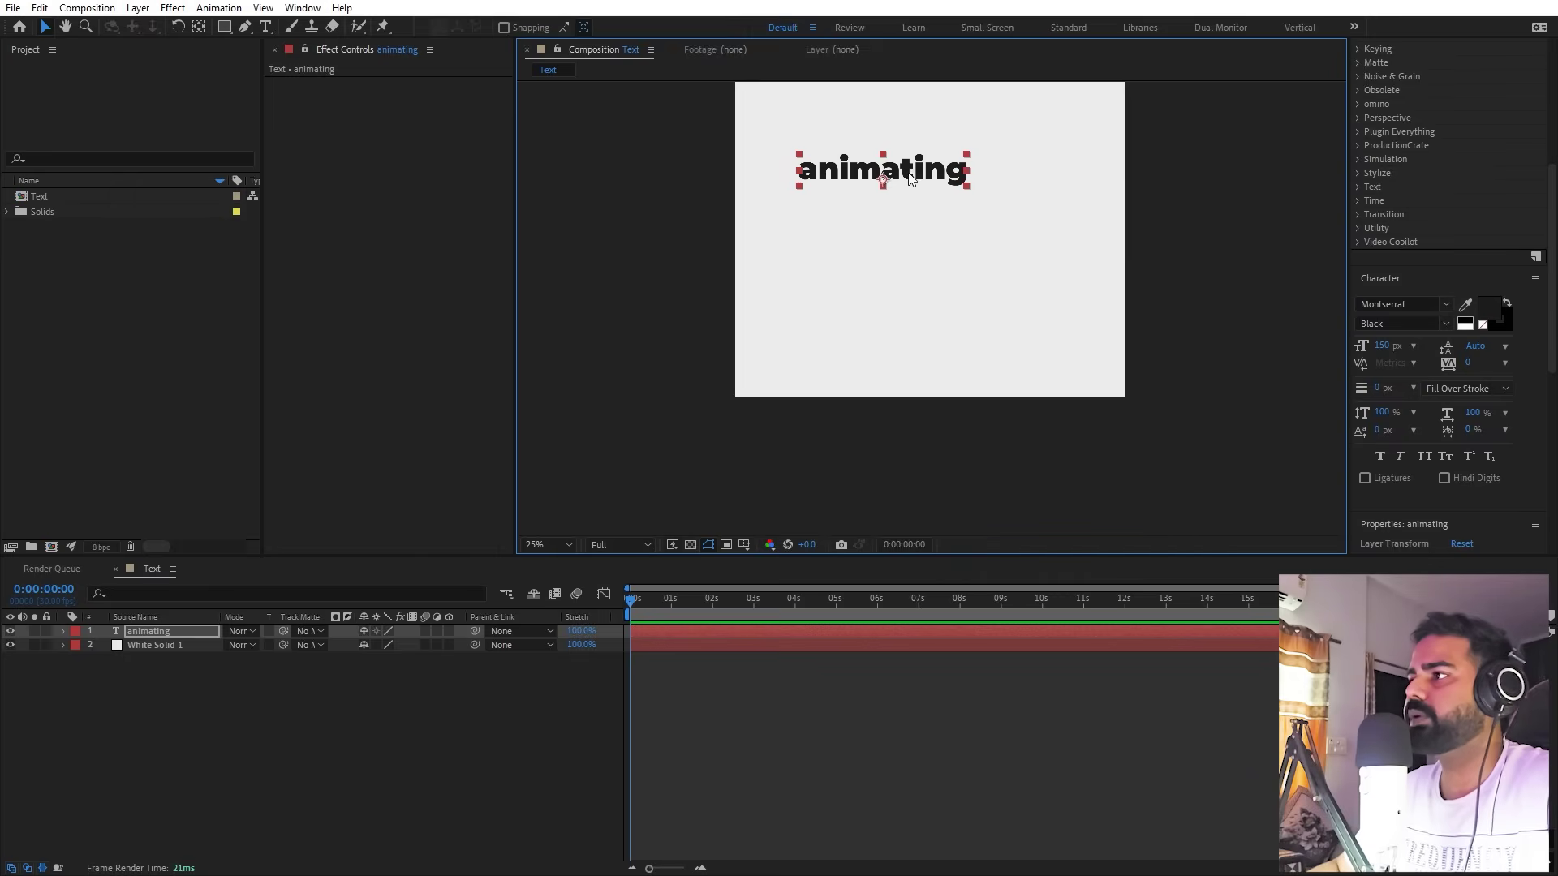
drag(911, 178, 968, 349)
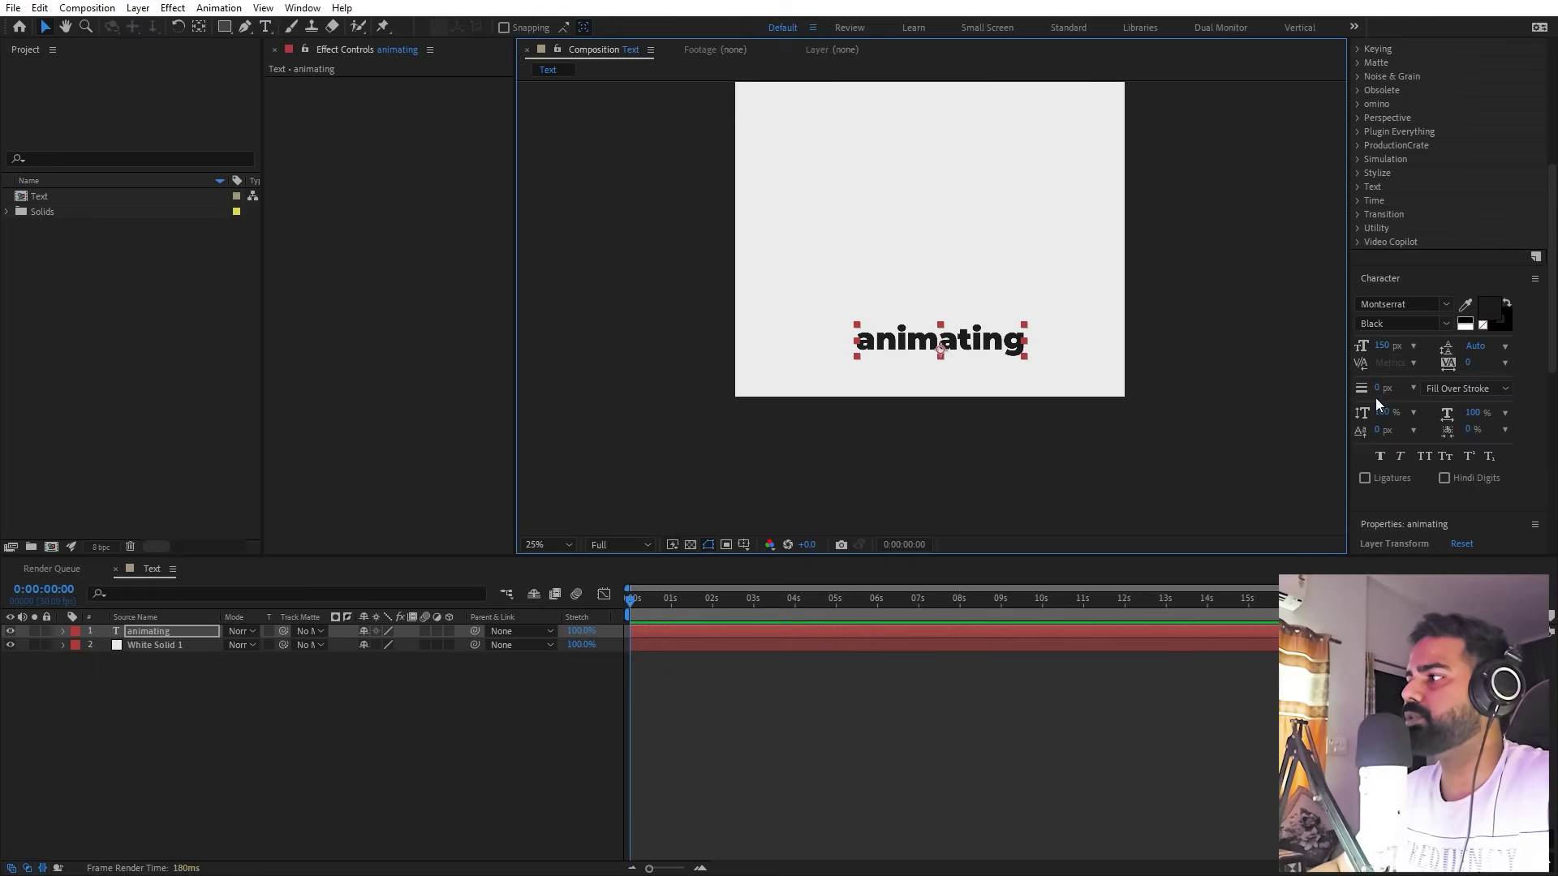
scroll(1370, 215, up, 4)
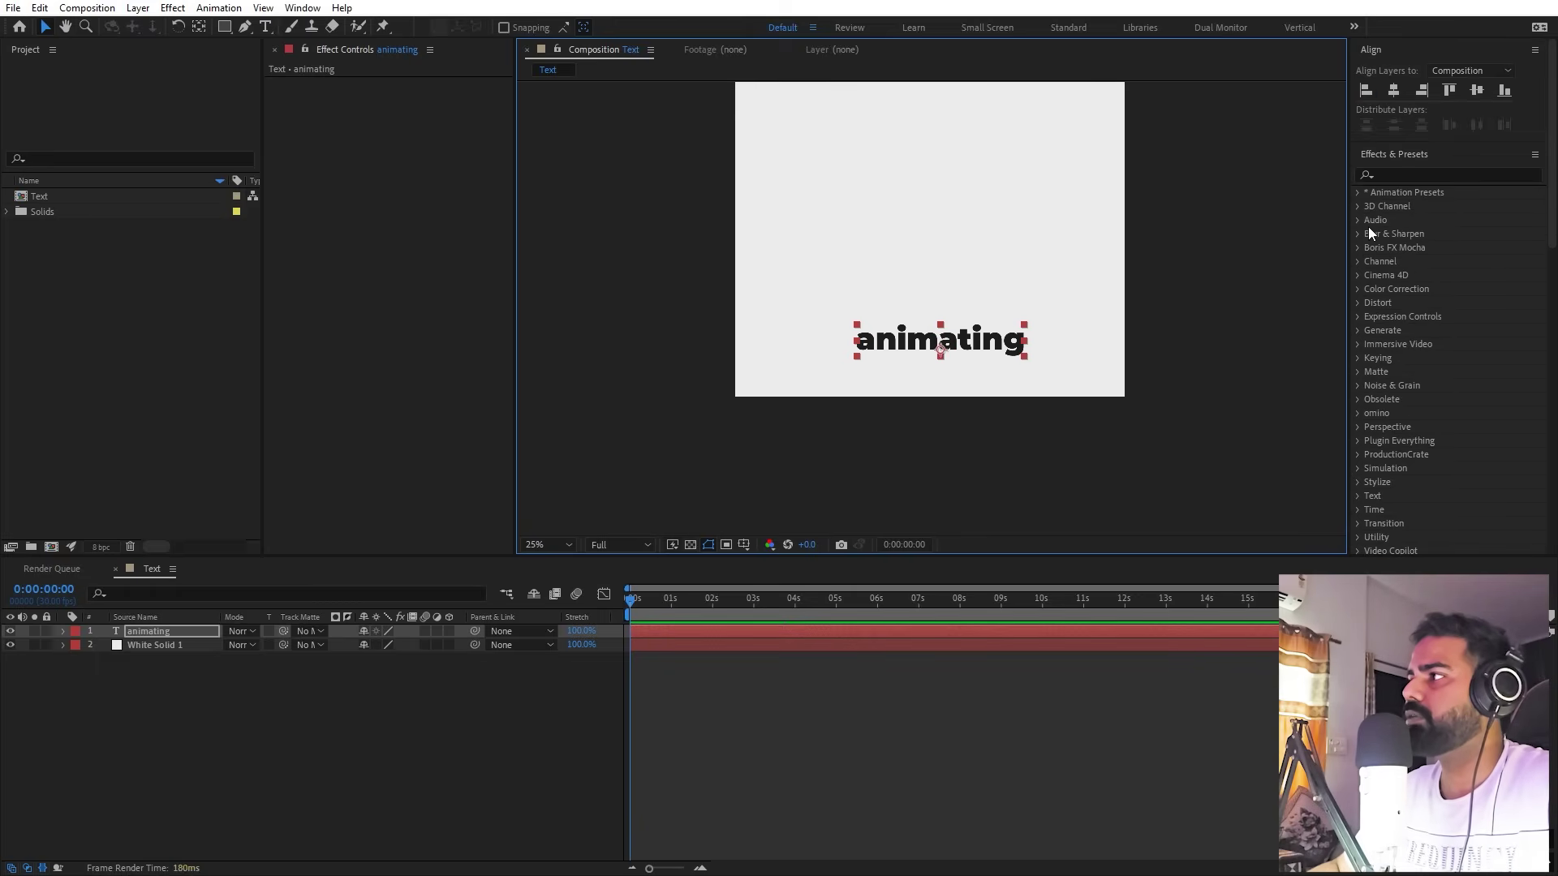
click(1395, 90)
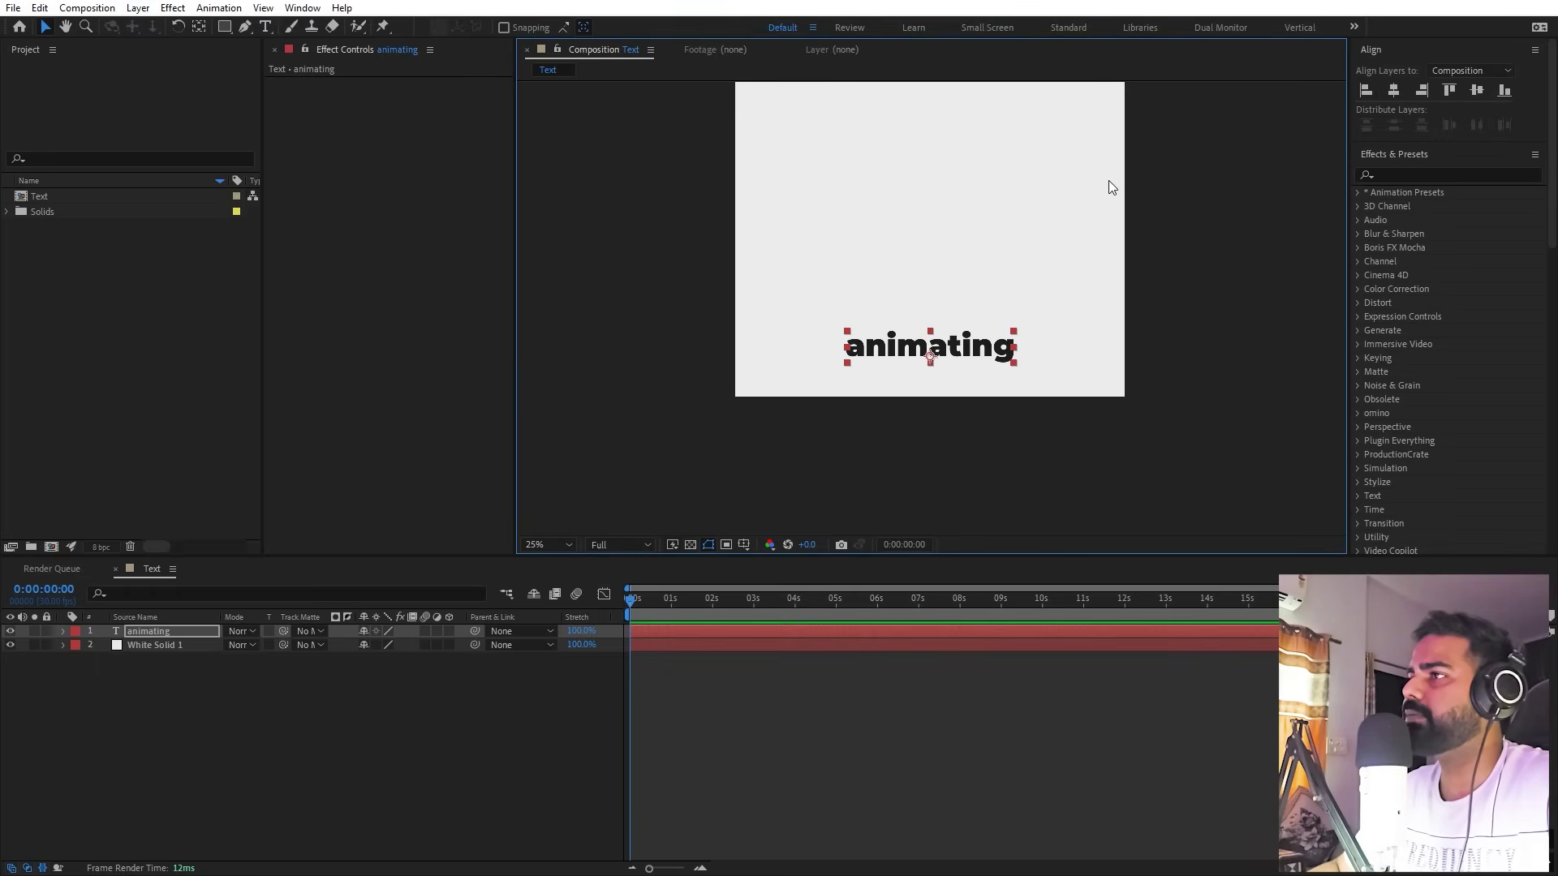
click(303, 8)
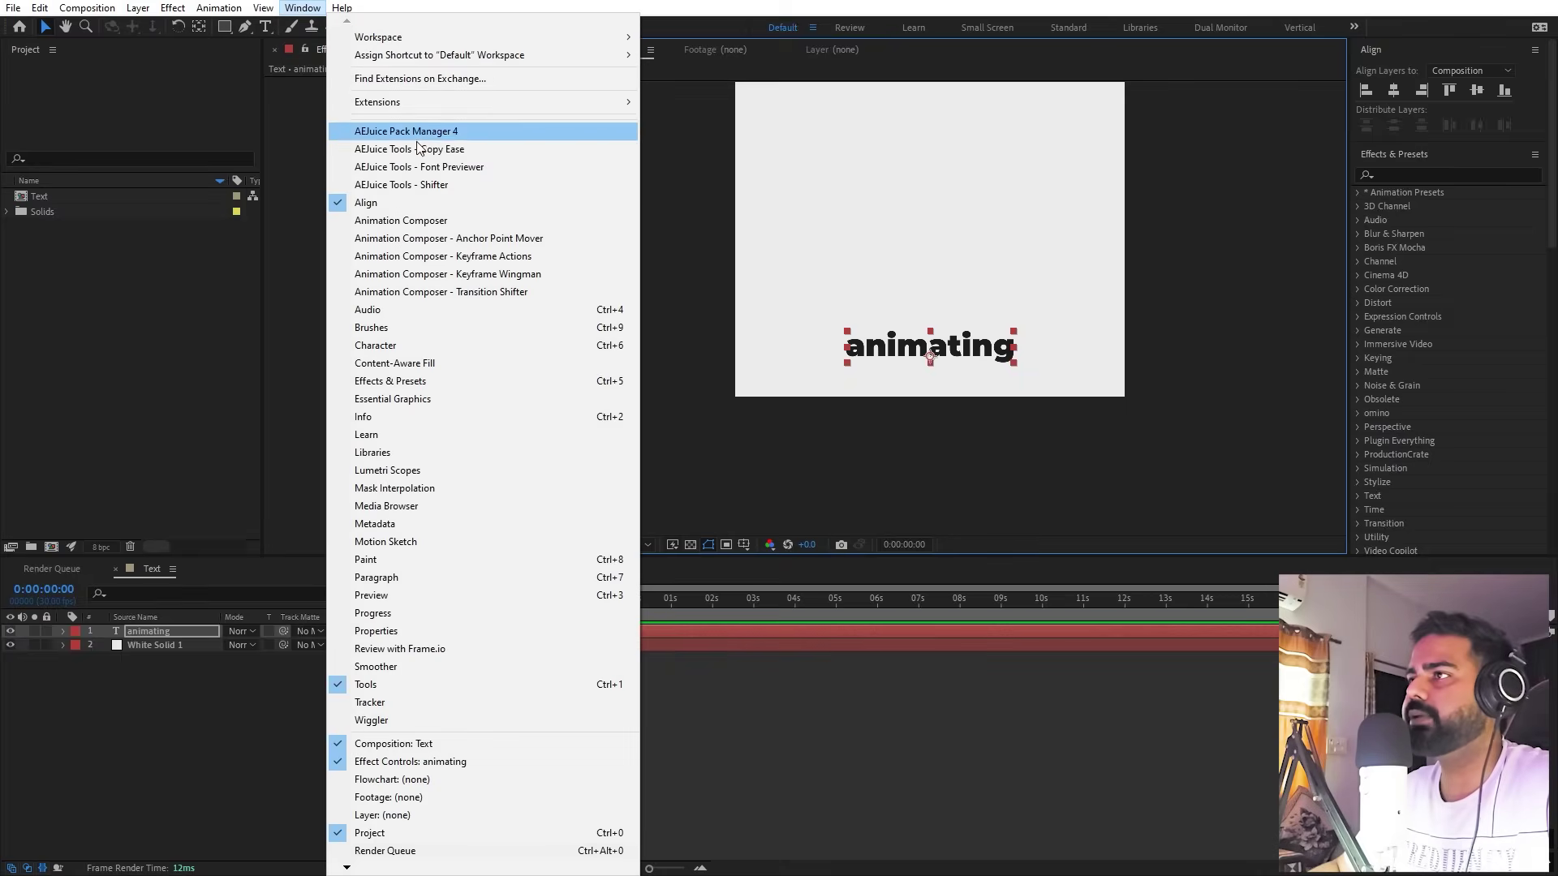
click(358, 206)
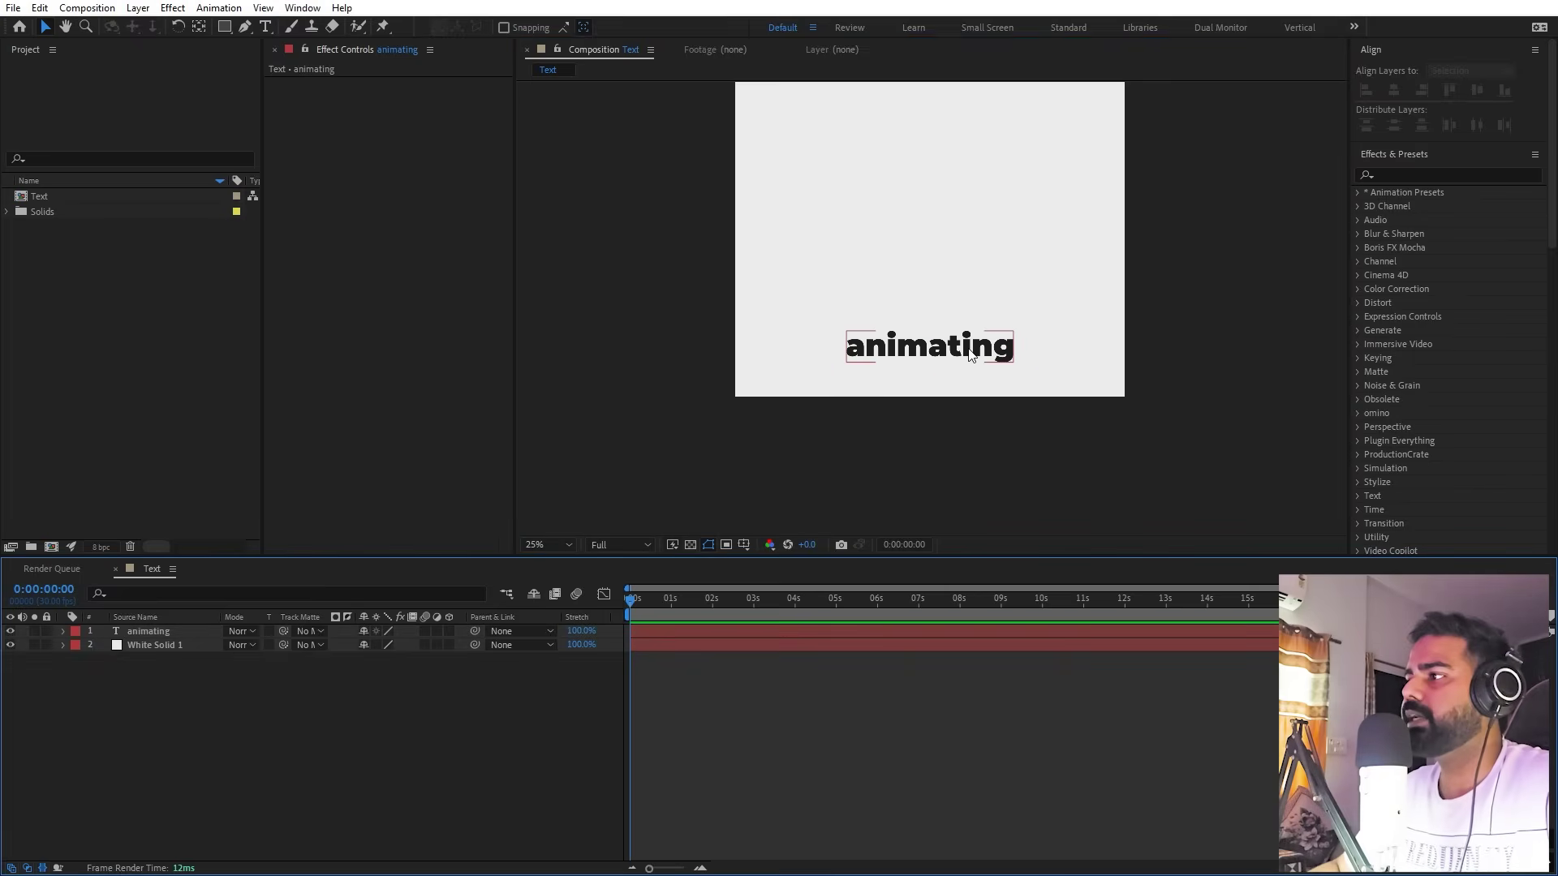
drag(962, 348, 952, 299)
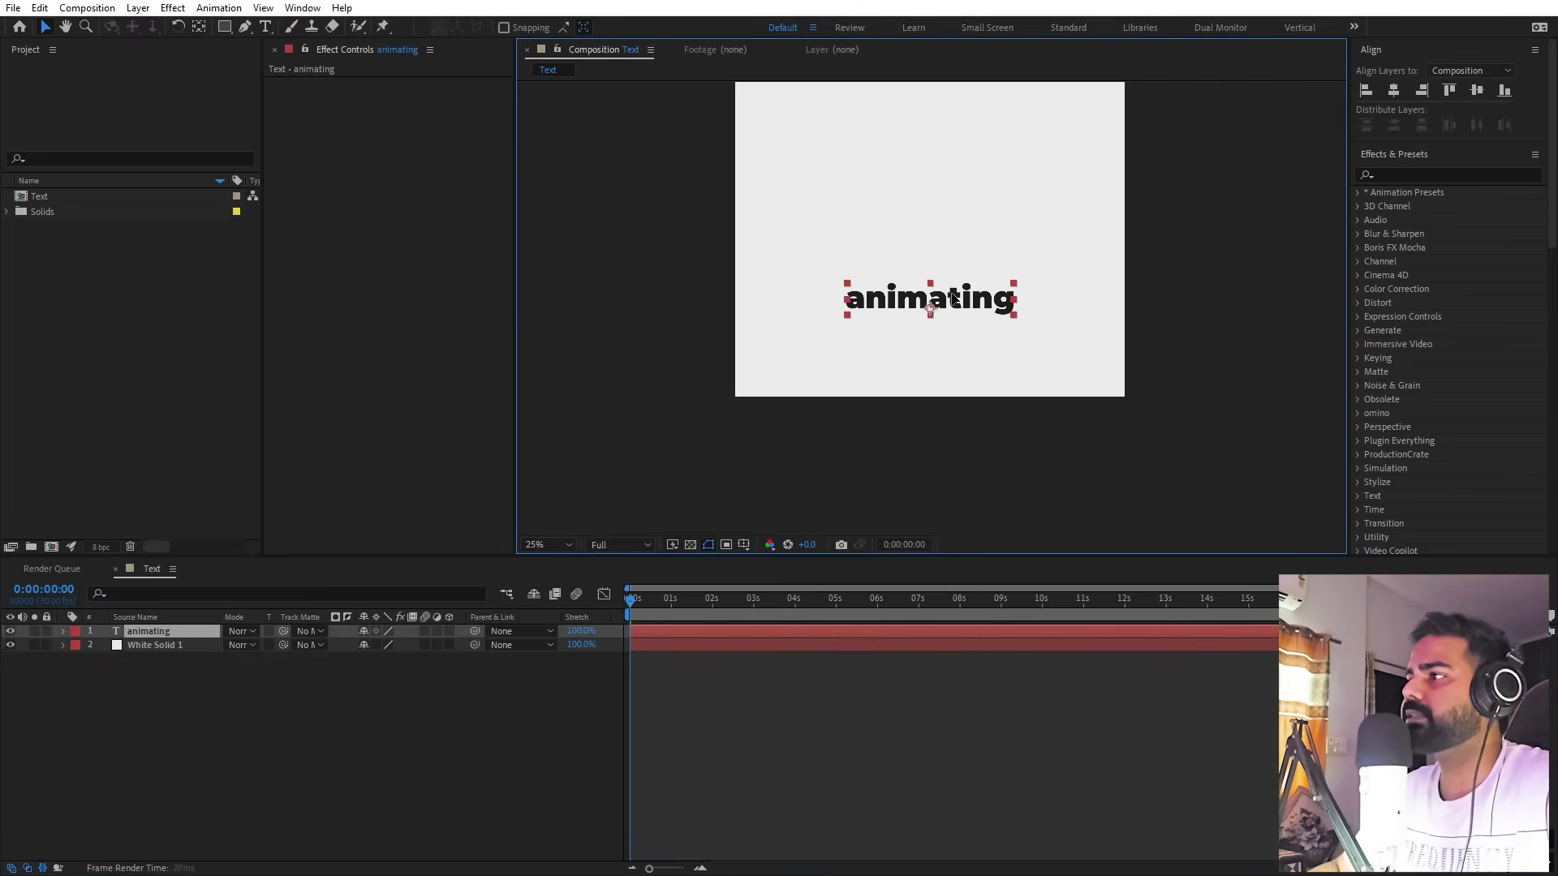
Move the text's anchor point to its bottom centre and keyframe its Scale at 0% on frame 0
click(200, 27)
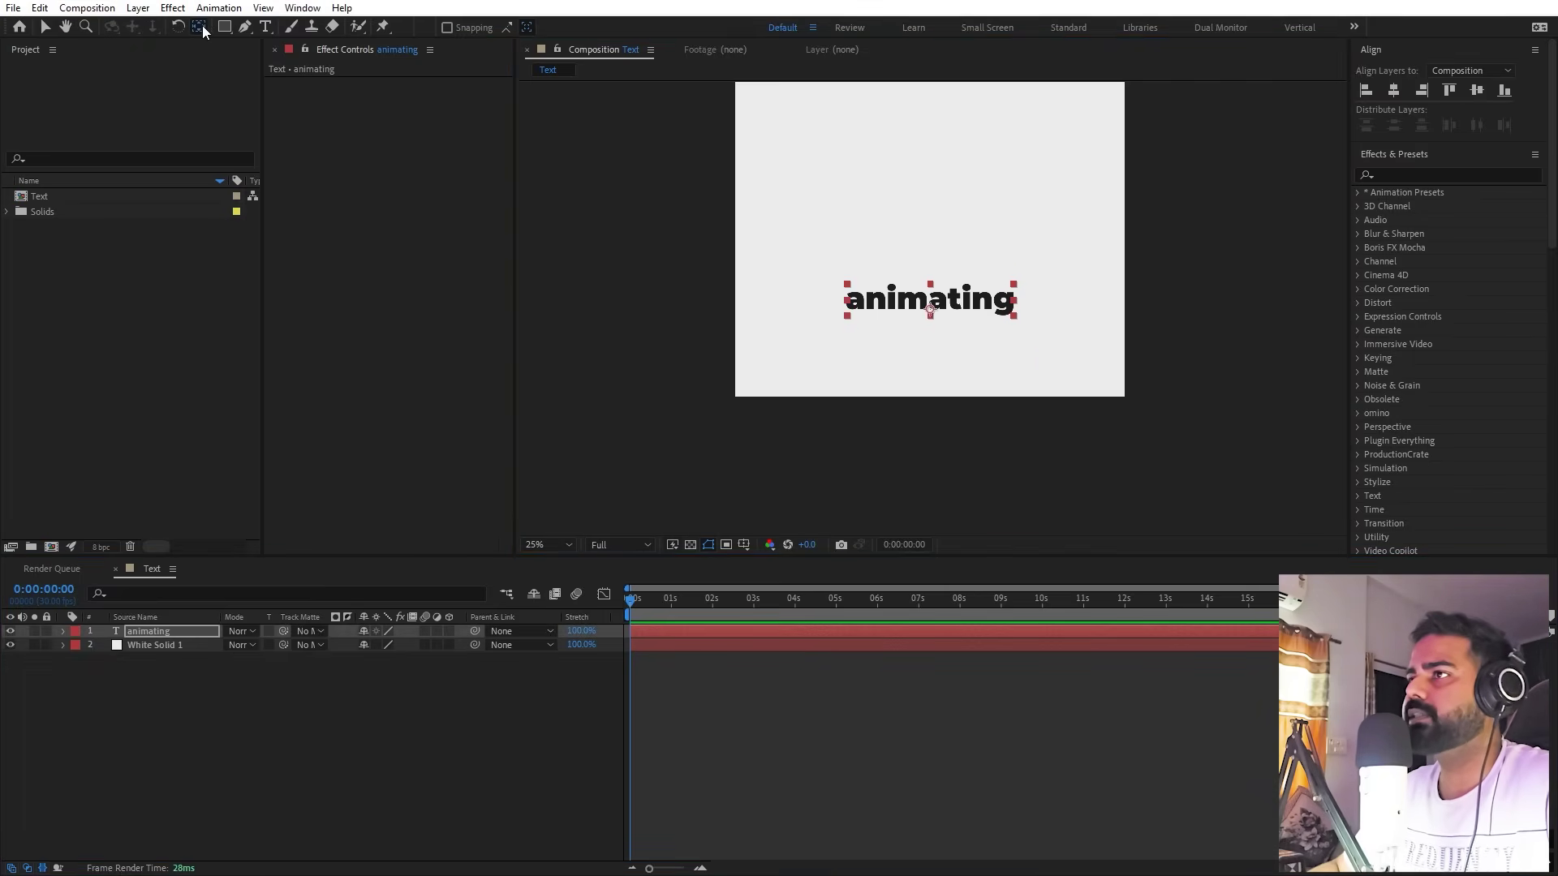
click(927, 309)
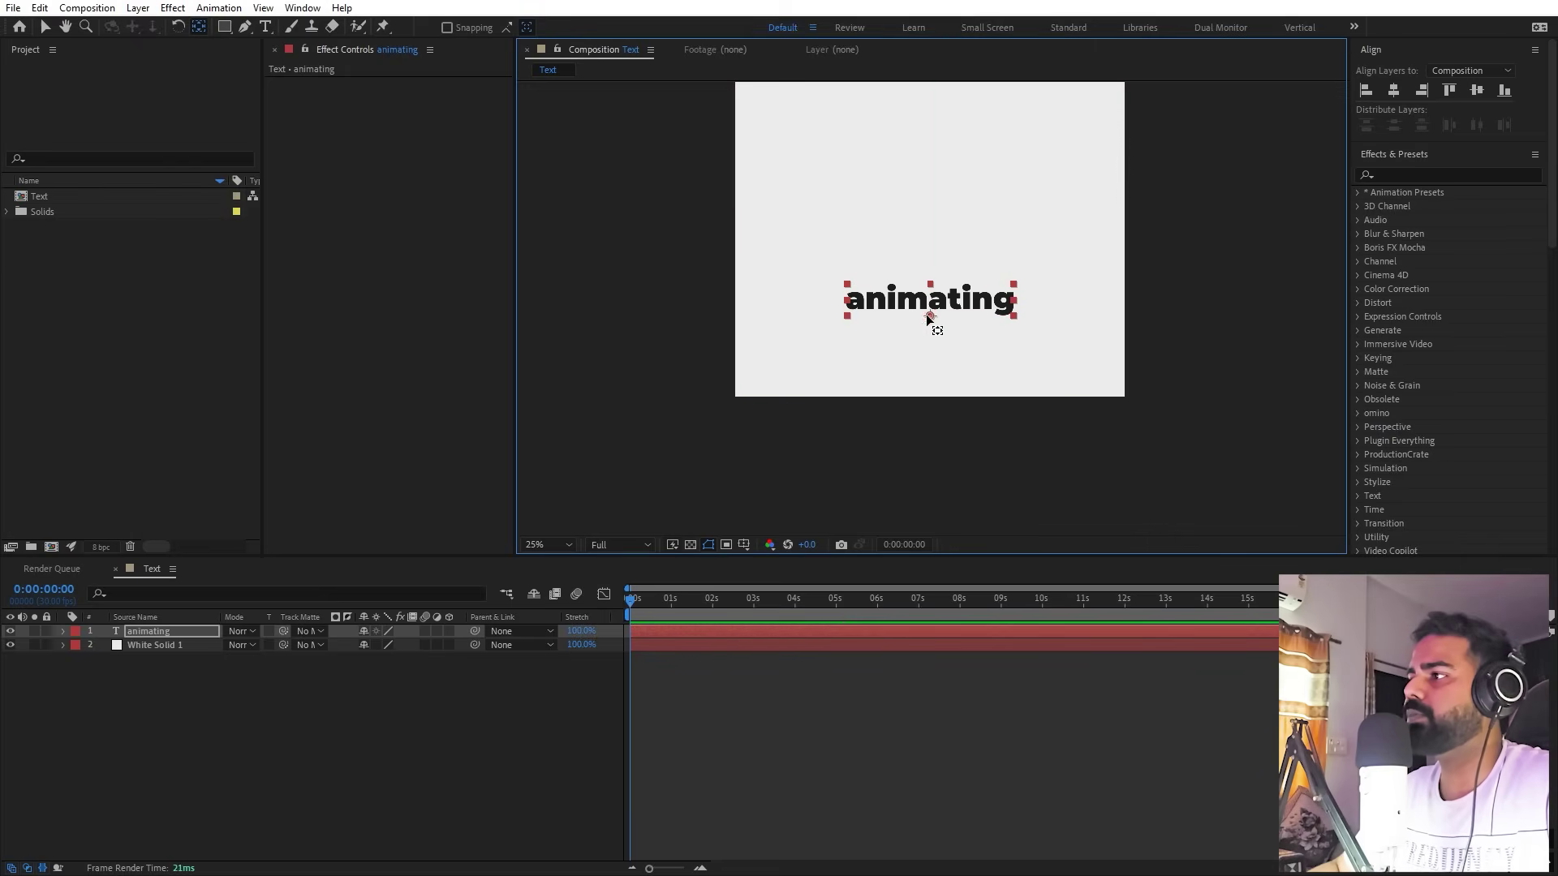
key(s)
click(104, 645)
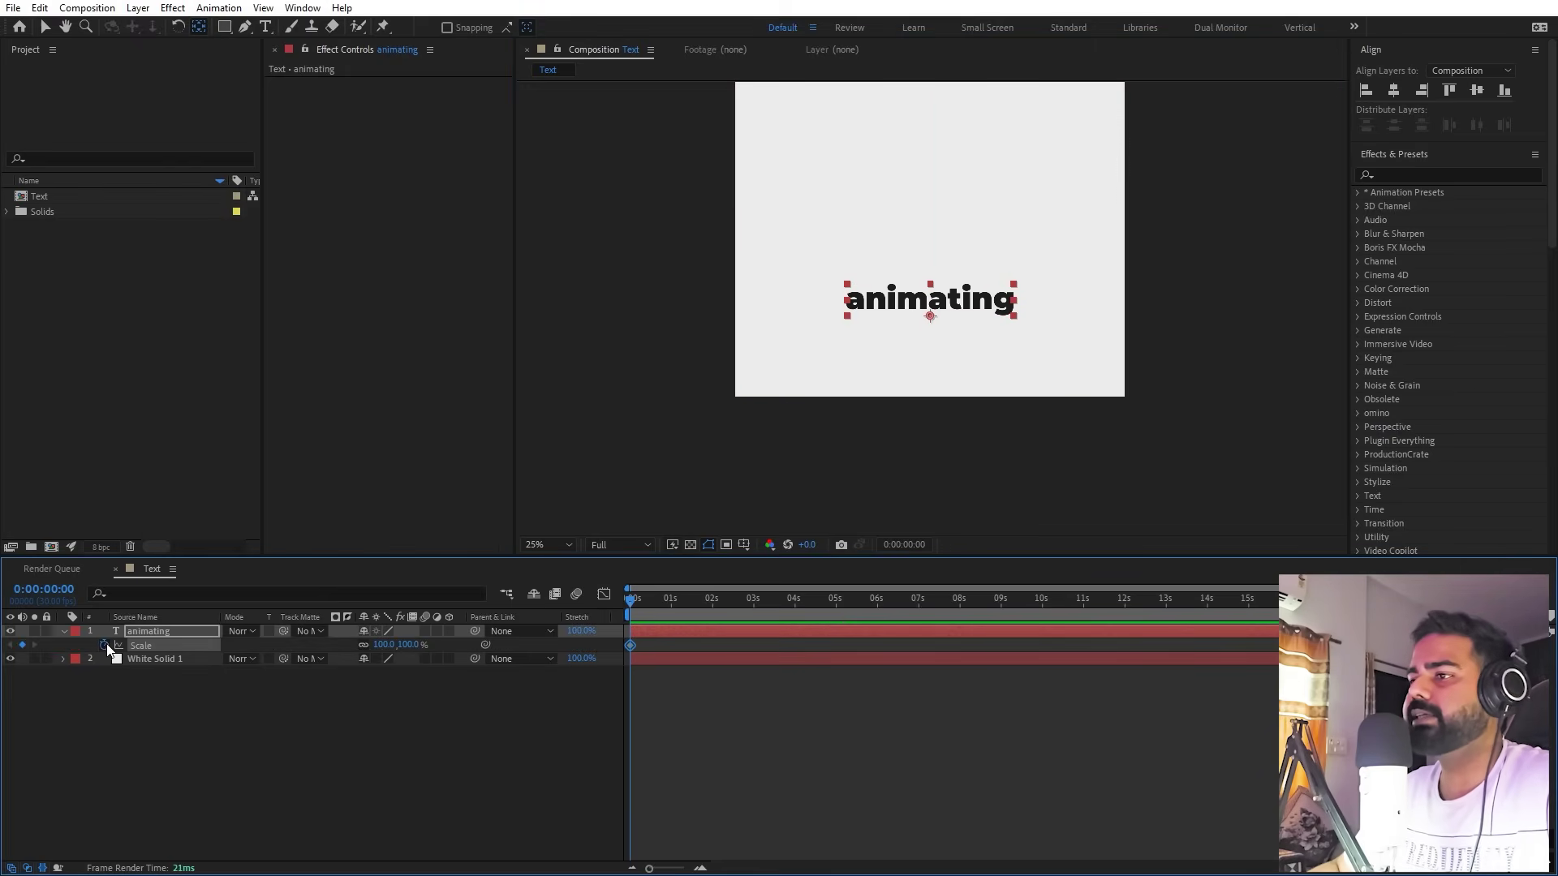
drag(649, 868, 684, 868)
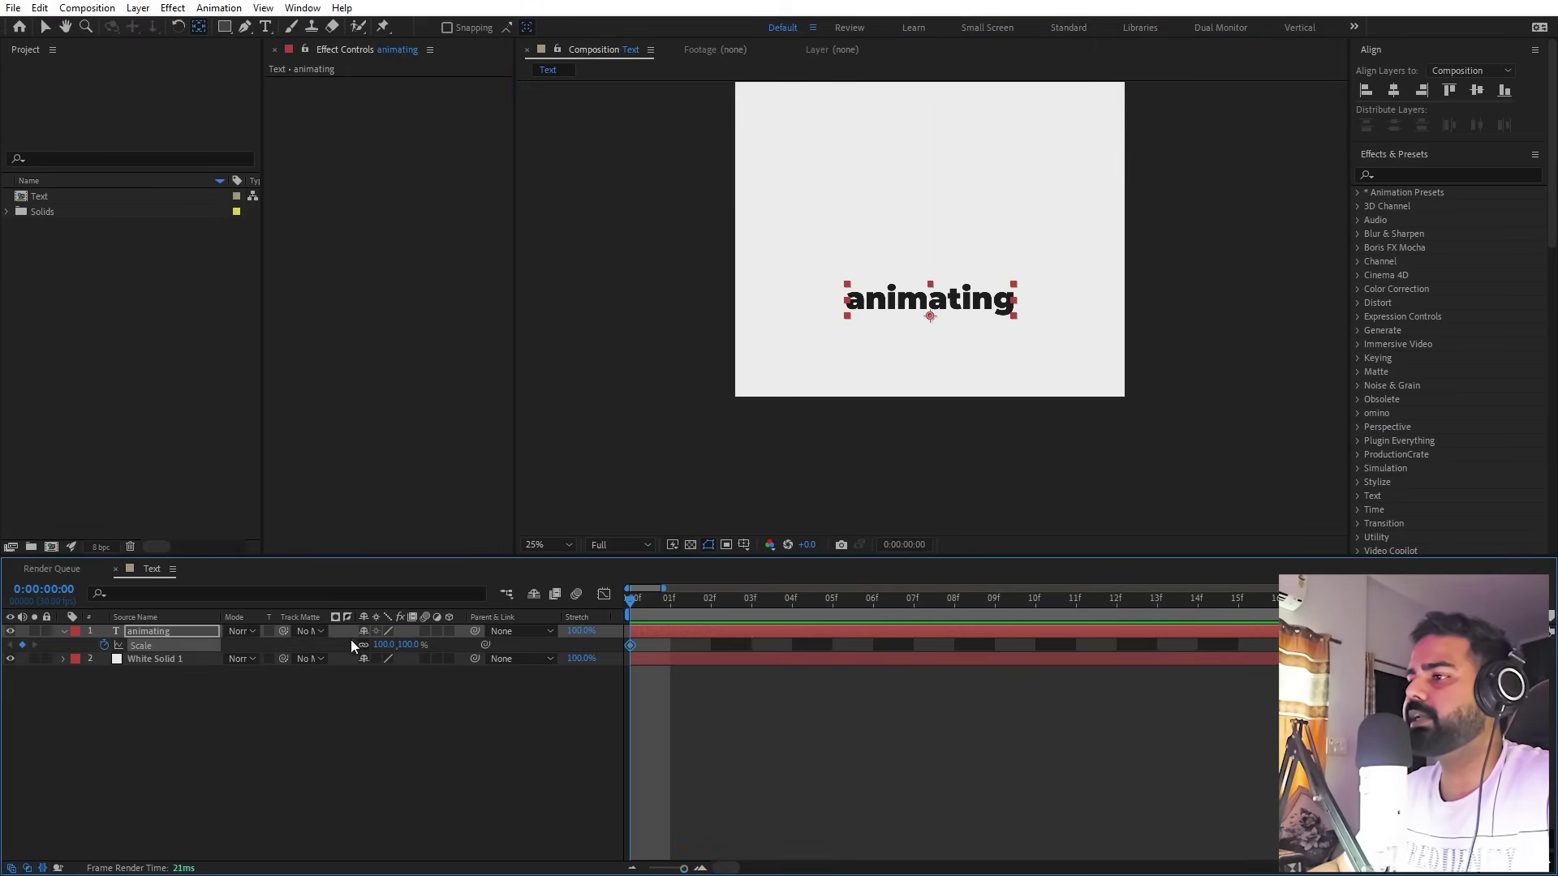
click(383, 644)
text(0)
key(Return)
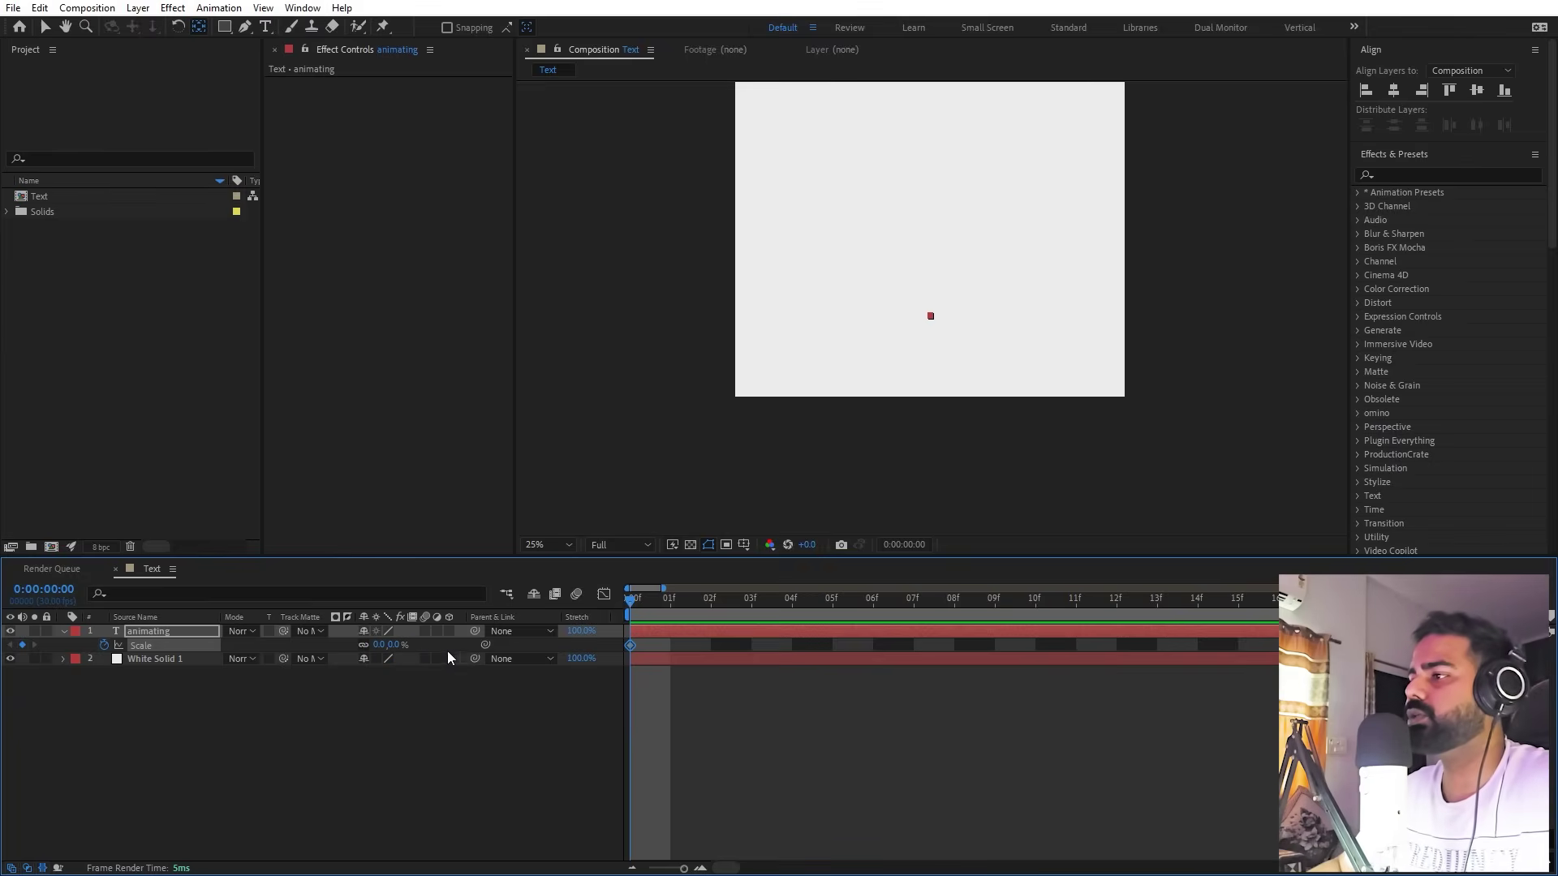
Keyframe the "animating" text's Scale at 100% on frame 6
drag(670, 614, 859, 625)
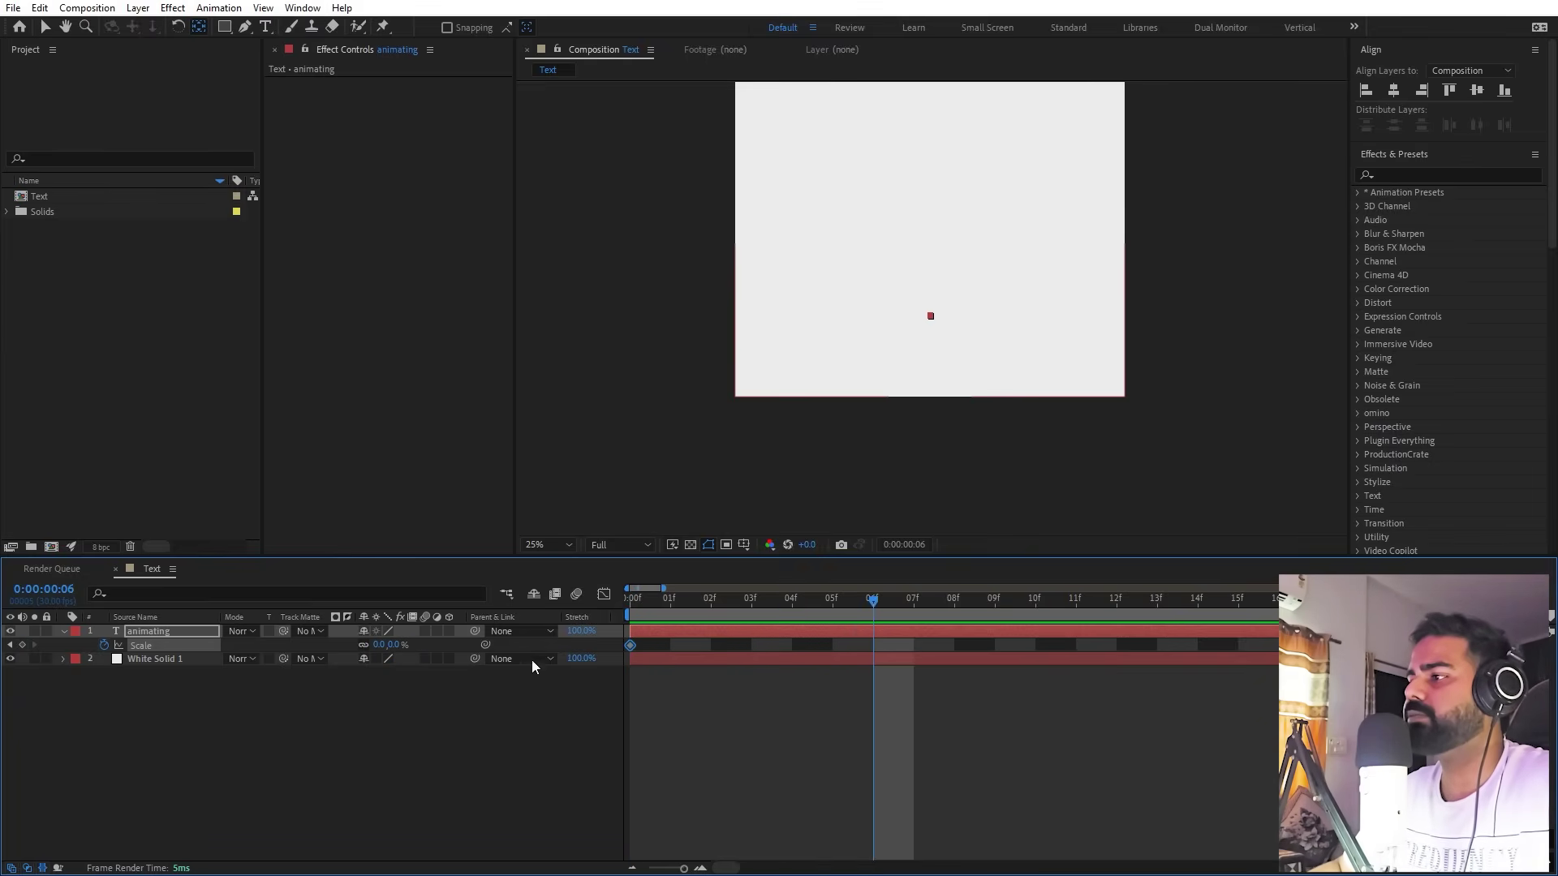
click(388, 646)
text(10)
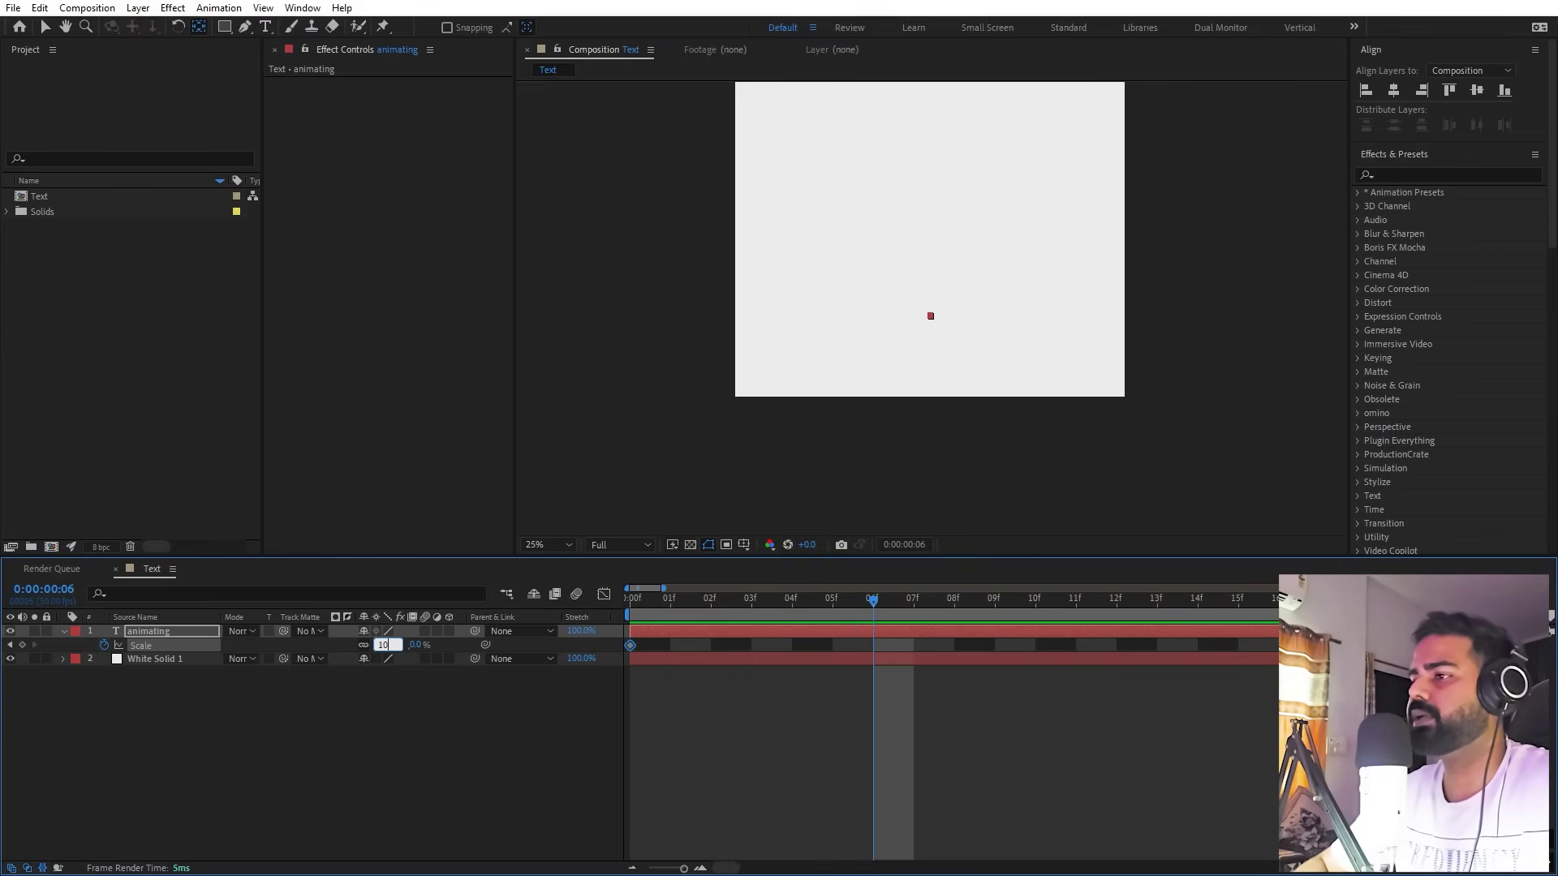
text(0)
key(Return)
Ease both Scale keyframes of the "animating" text and display their speed graph
drag(921, 649, 597, 645)
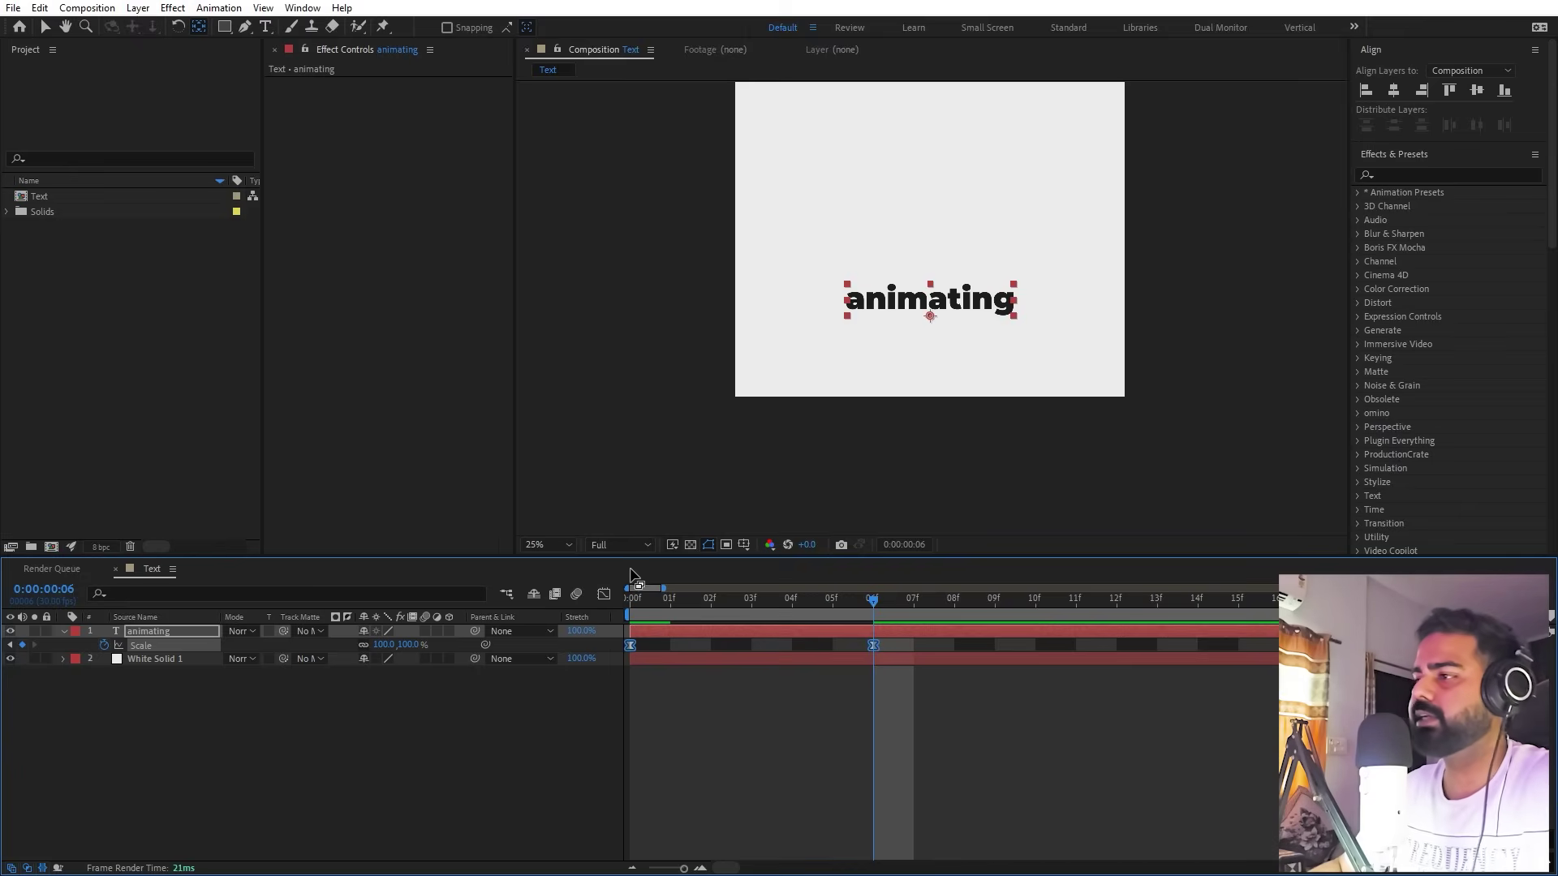
click(604, 592)
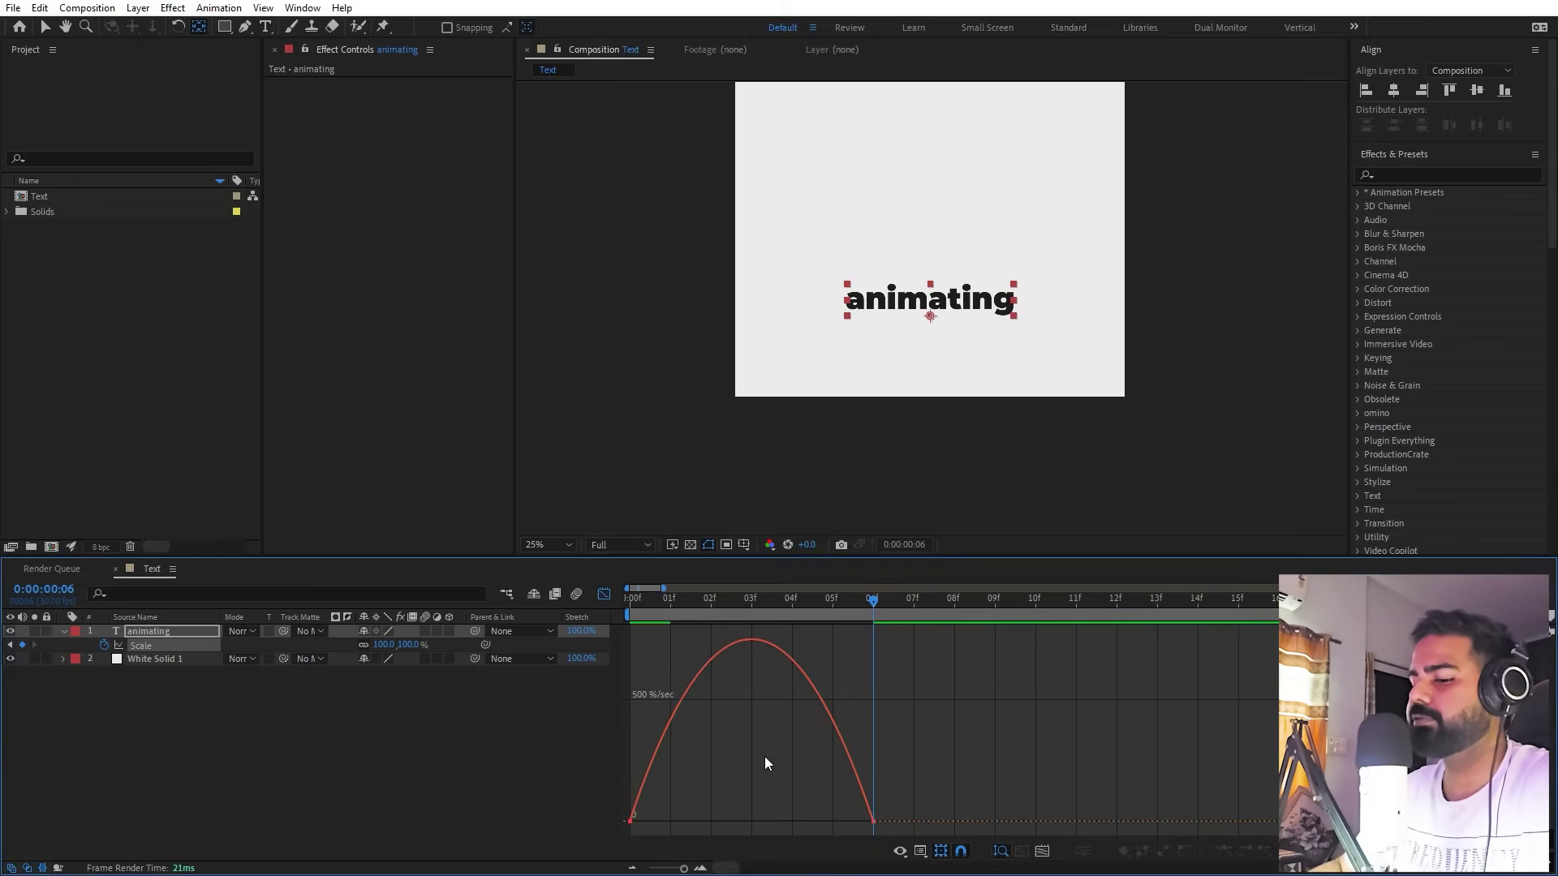
click(920, 851)
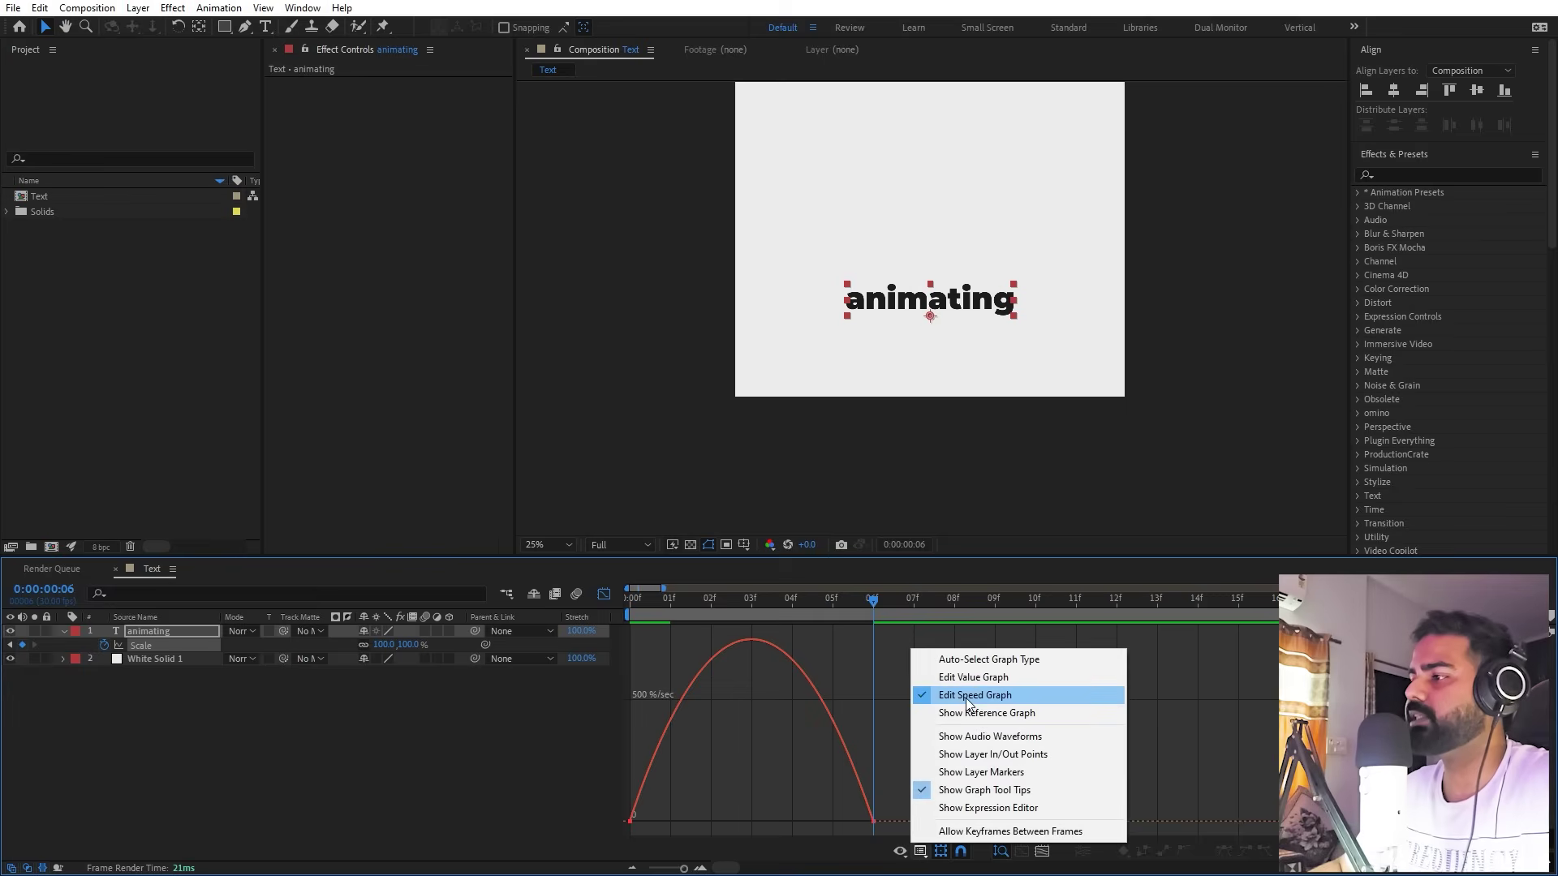
click(776, 787)
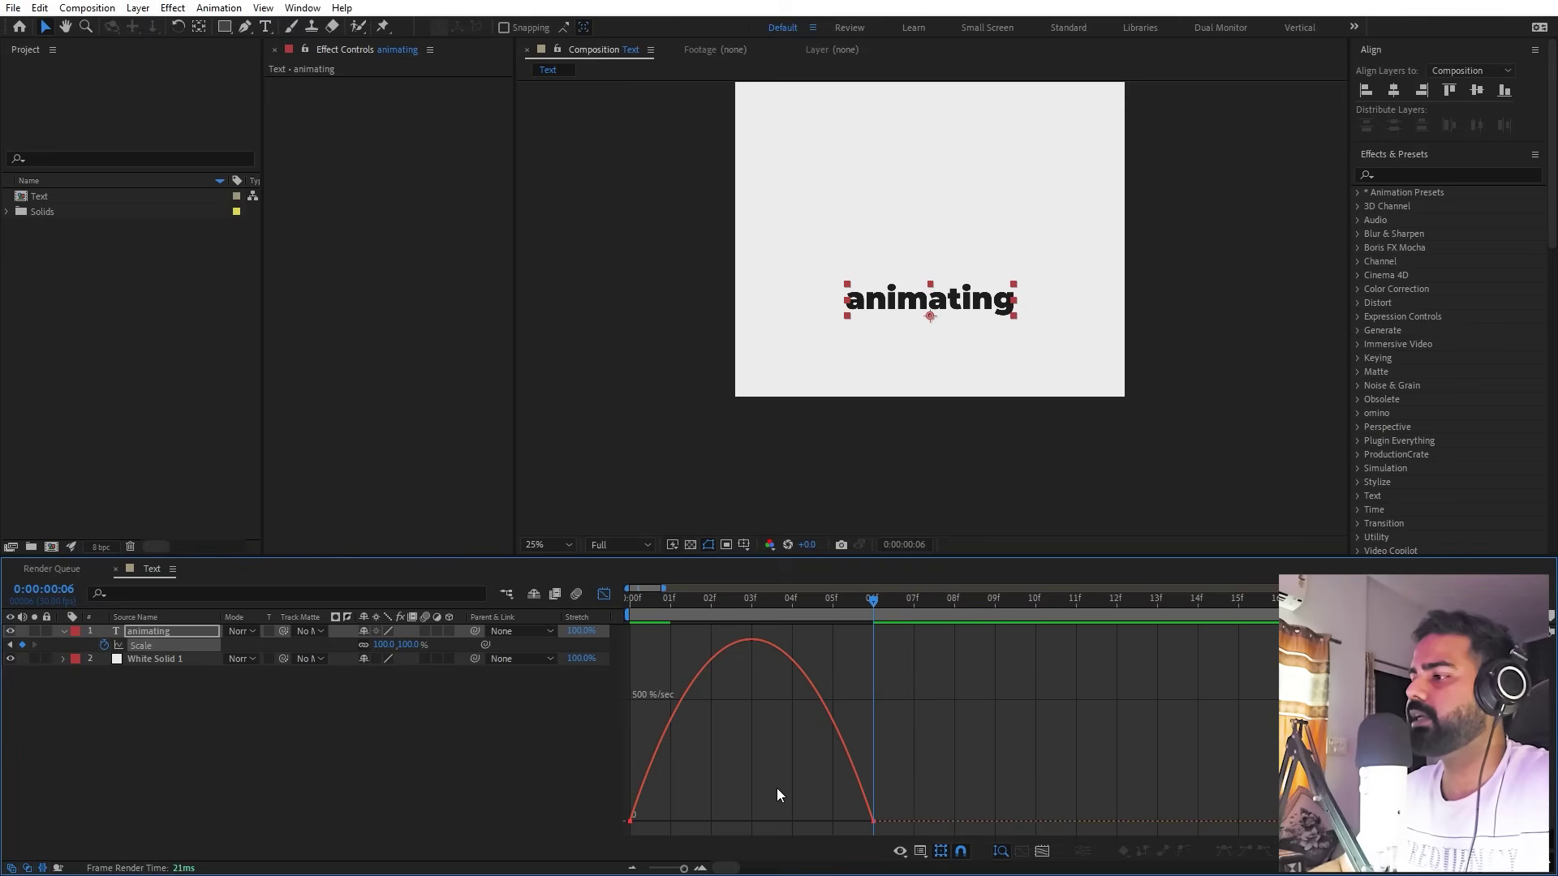
Stretch the frame 6 keyframe's influence back toward frame 0 so the scaling starts fast and slows down, and close the graph
drag(782, 689, 957, 836)
drag(829, 821, 607, 821)
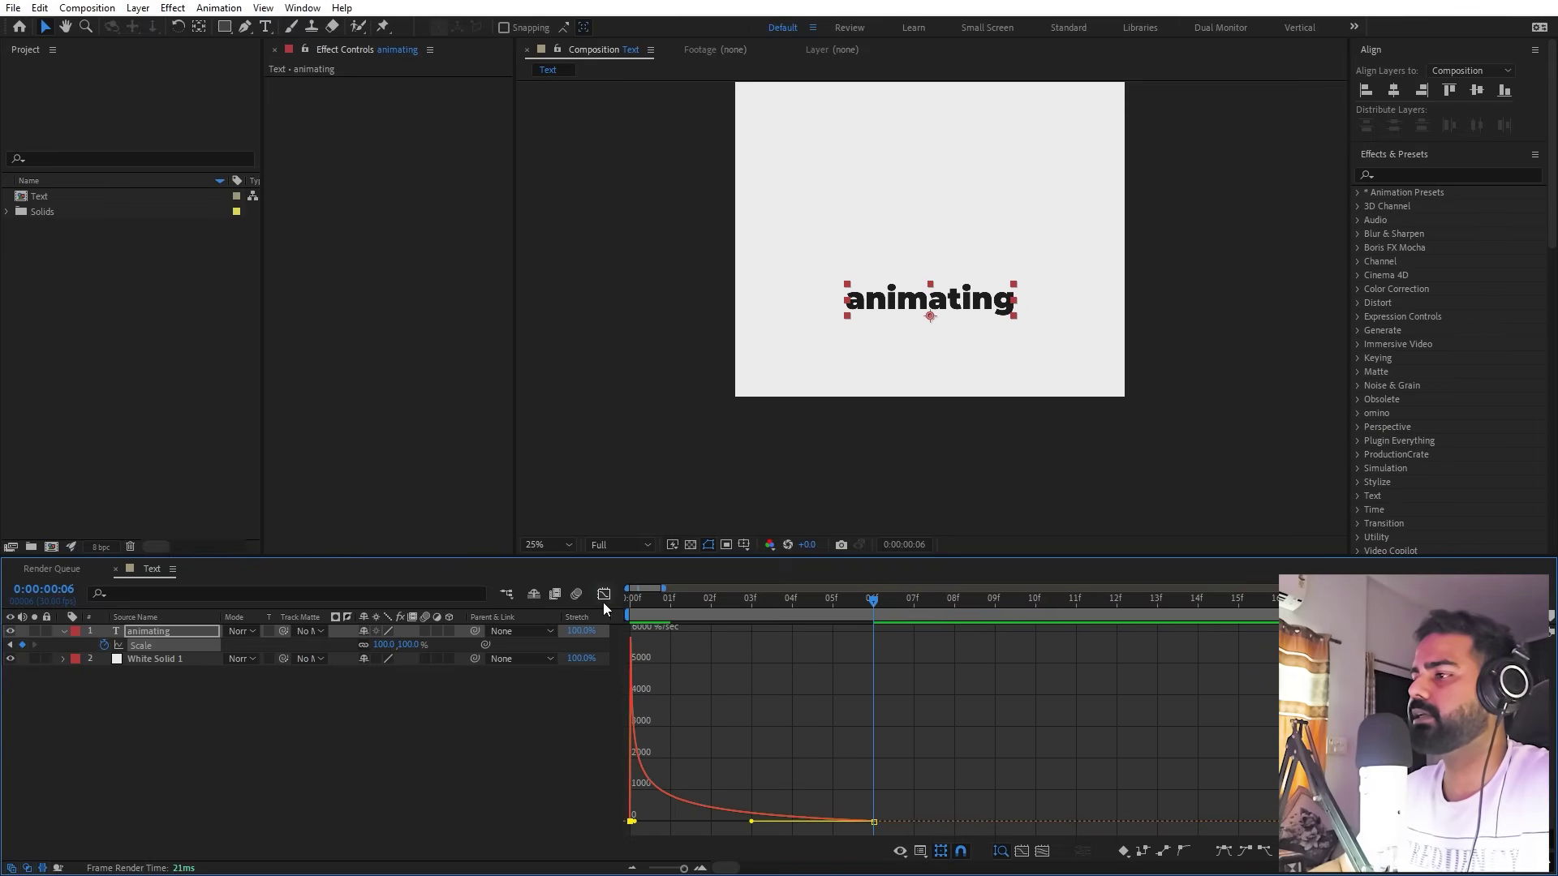
click(603, 595)
Play the "animating" scale-up from frame 0 to check its easing
key(Home)
click(808, 770)
scroll(811, 772, down, 3)
key(space)
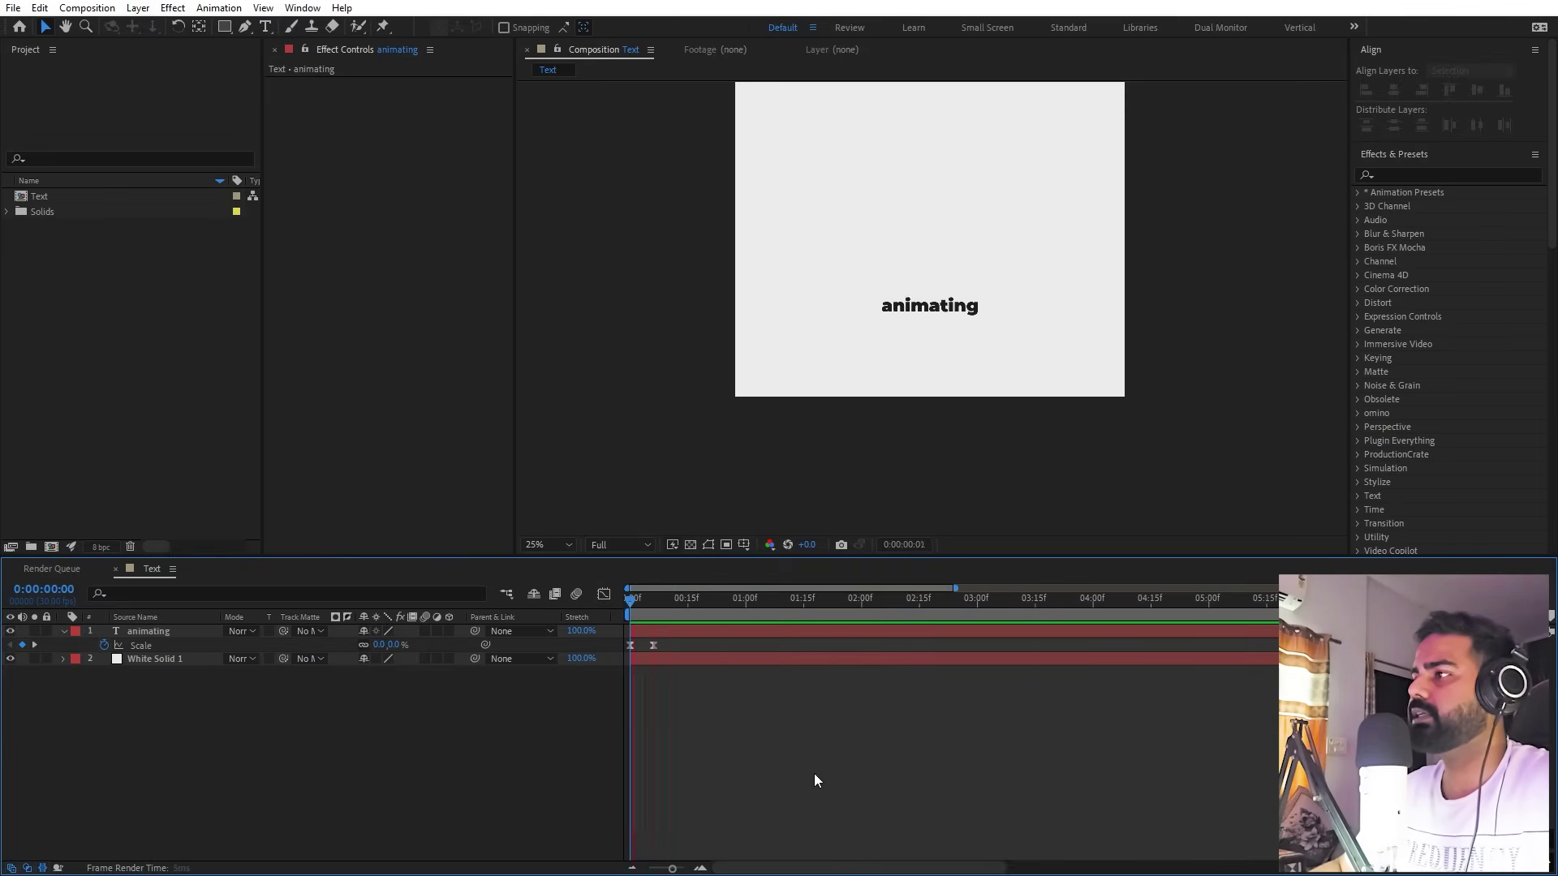
key(space)
key(space)
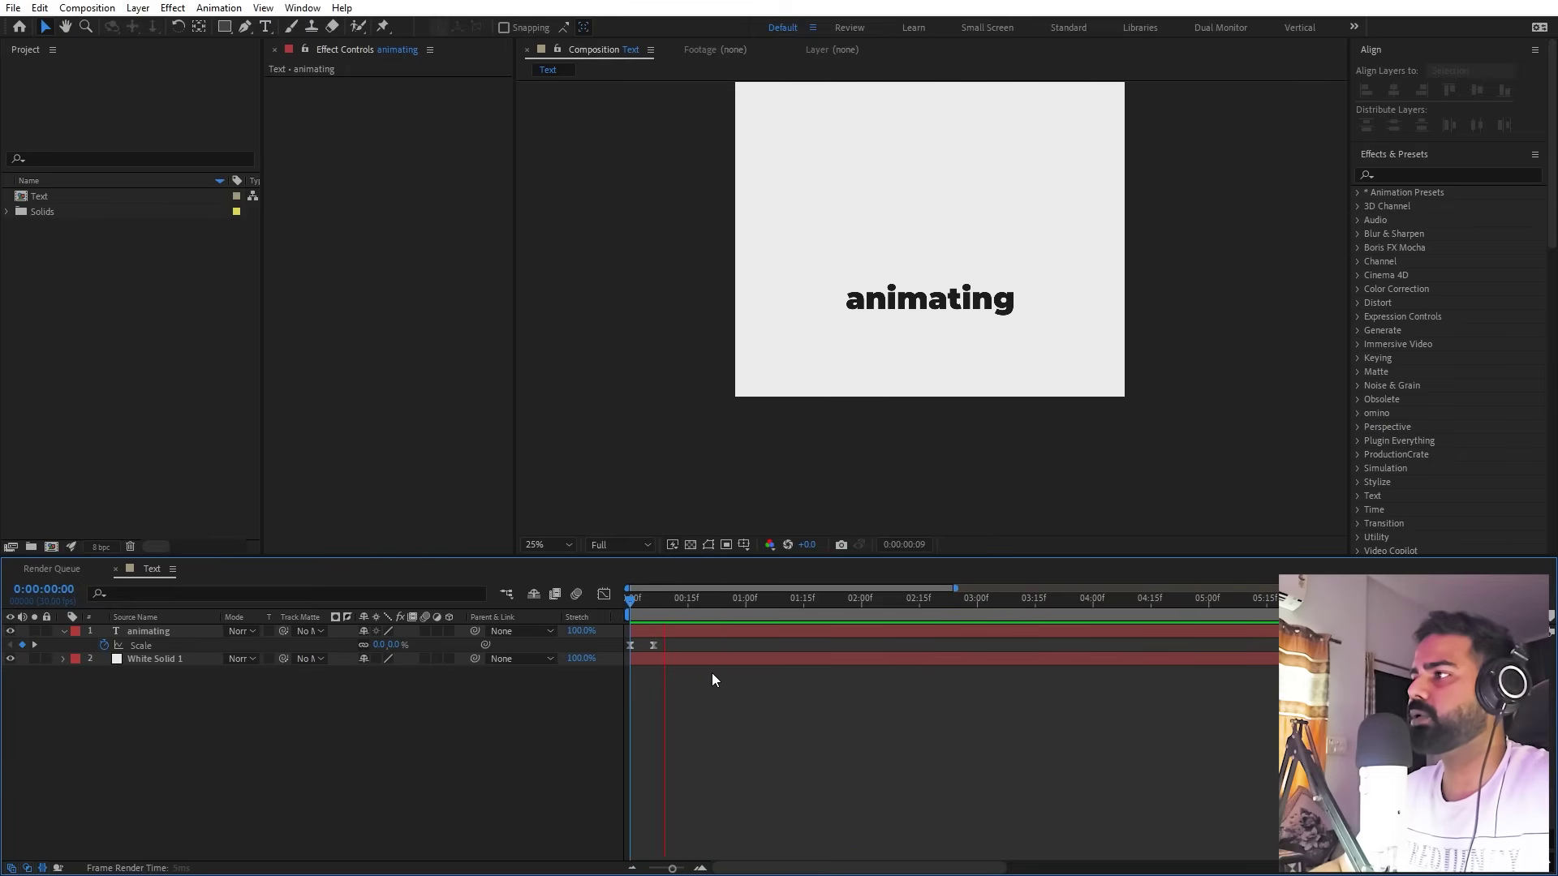
key(space)
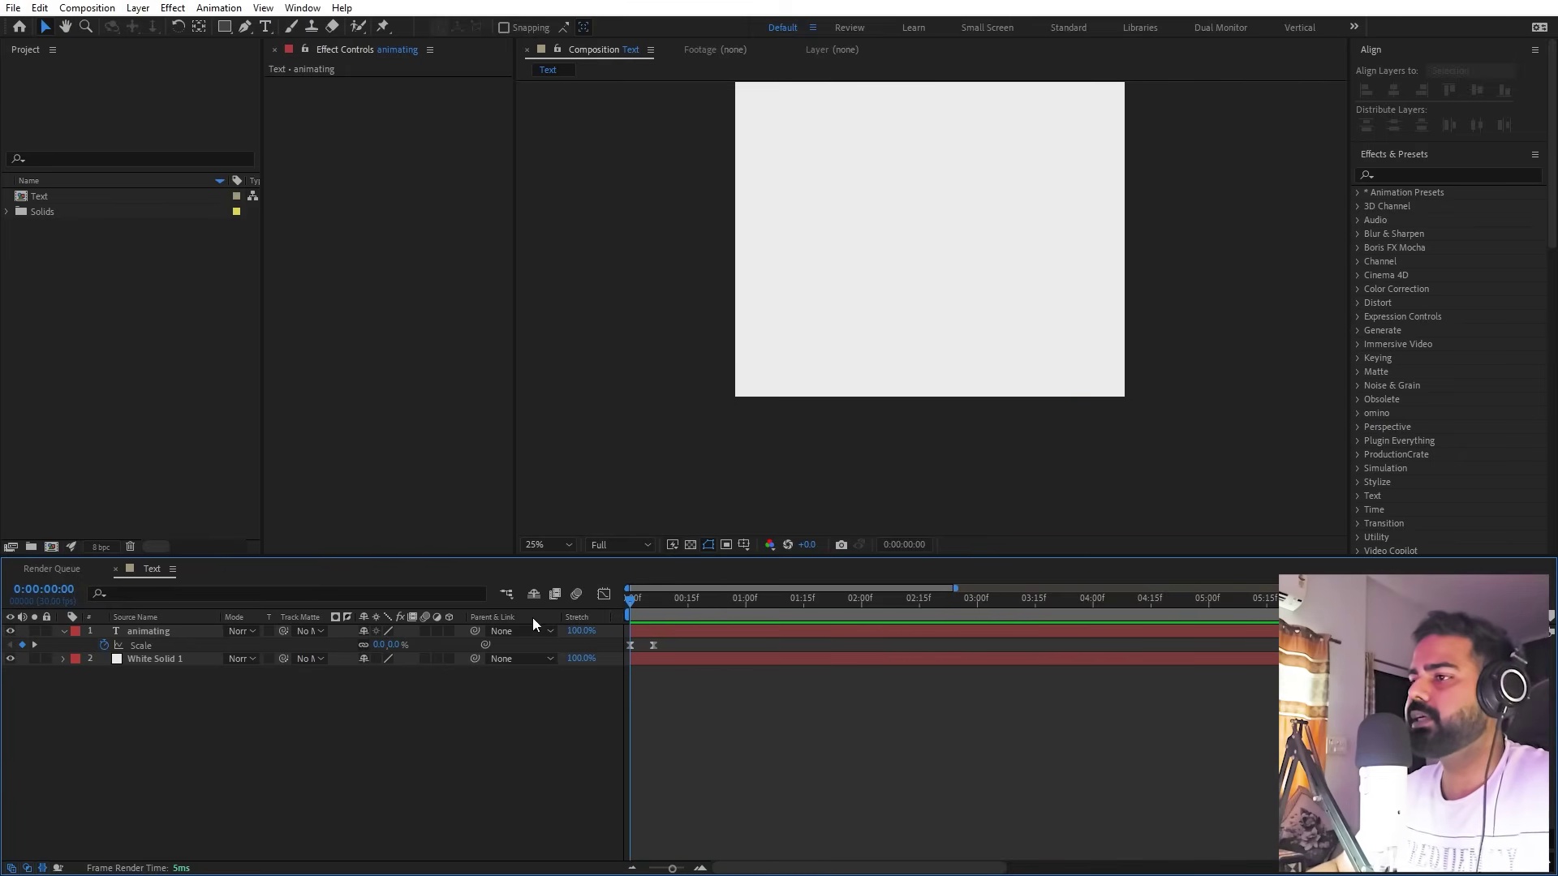
On frame 6, duplicate the "animating" layer, move the copy directly above the original and change its wording to "text"
drag(640, 619, 653, 614)
click(664, 629)
key(ctrl+d)
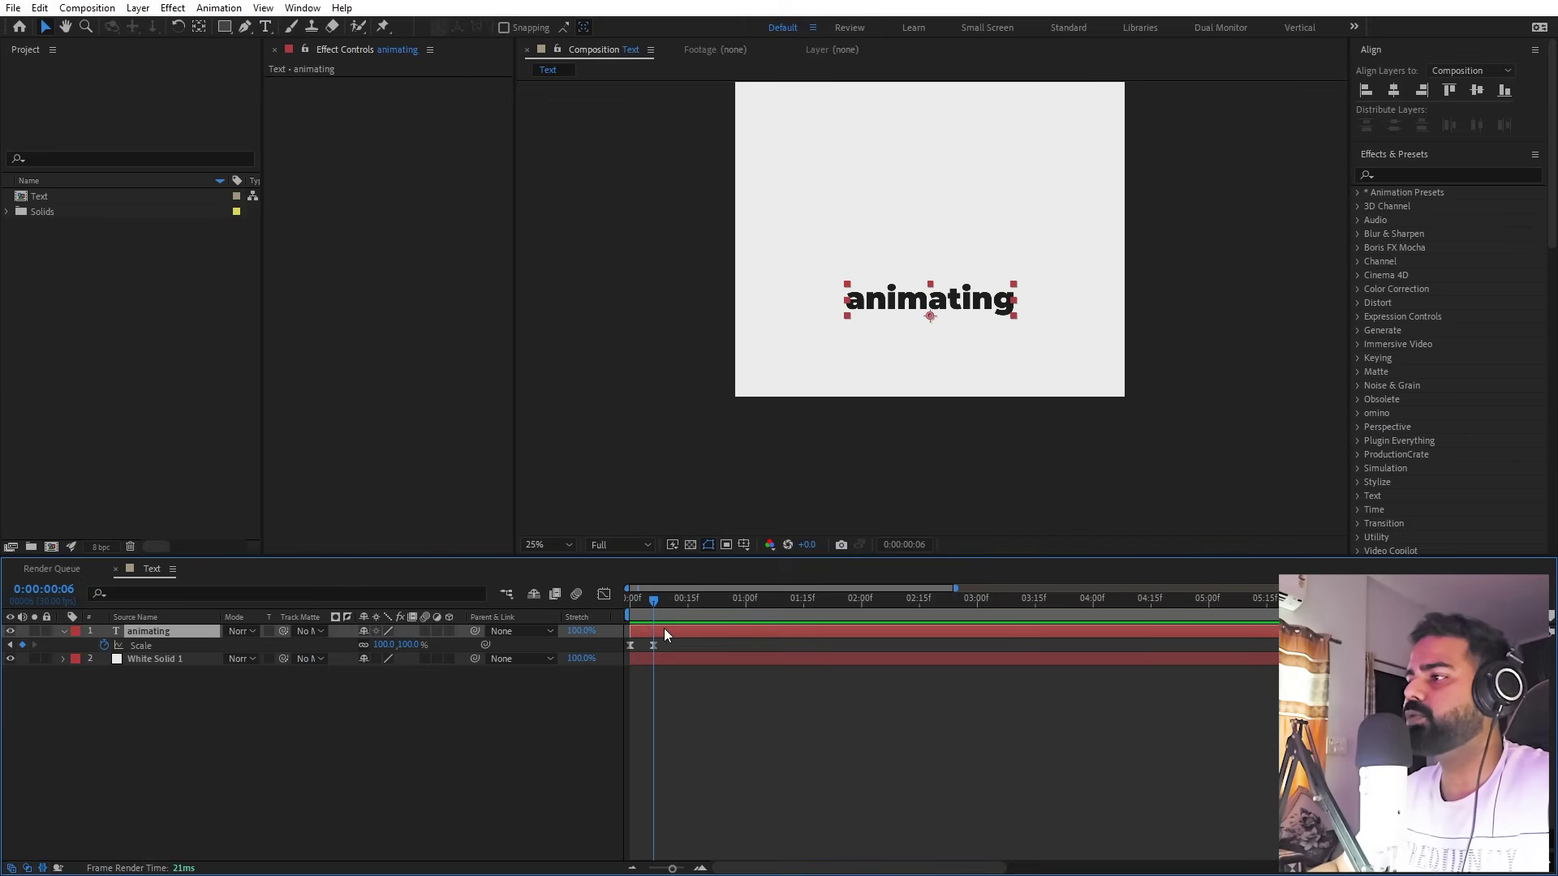
drag(949, 301, 949, 257)
double_click(949, 256)
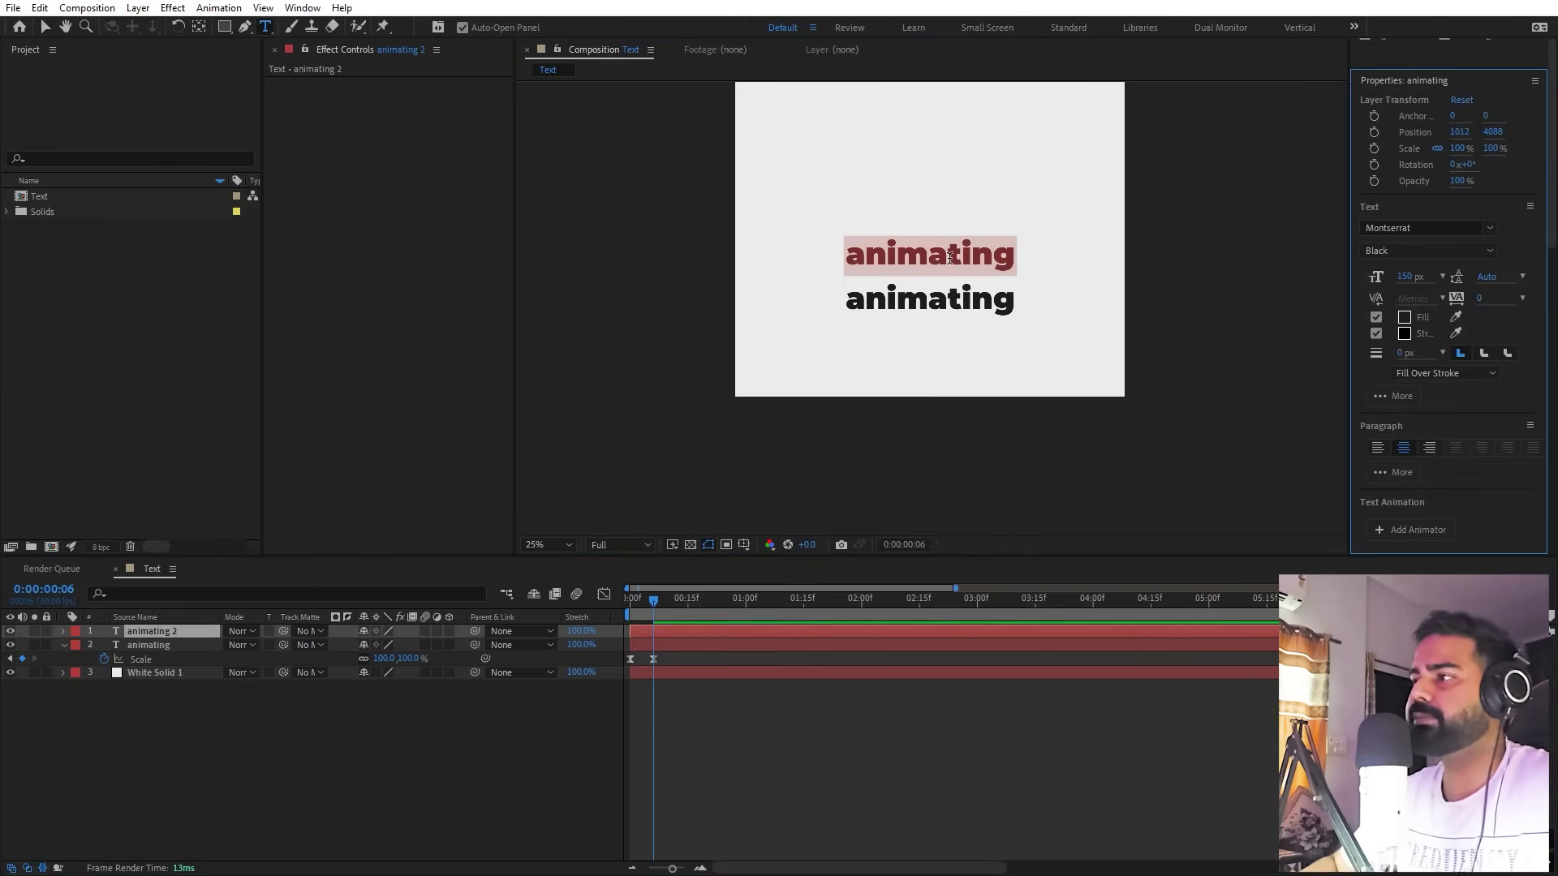
text(text)
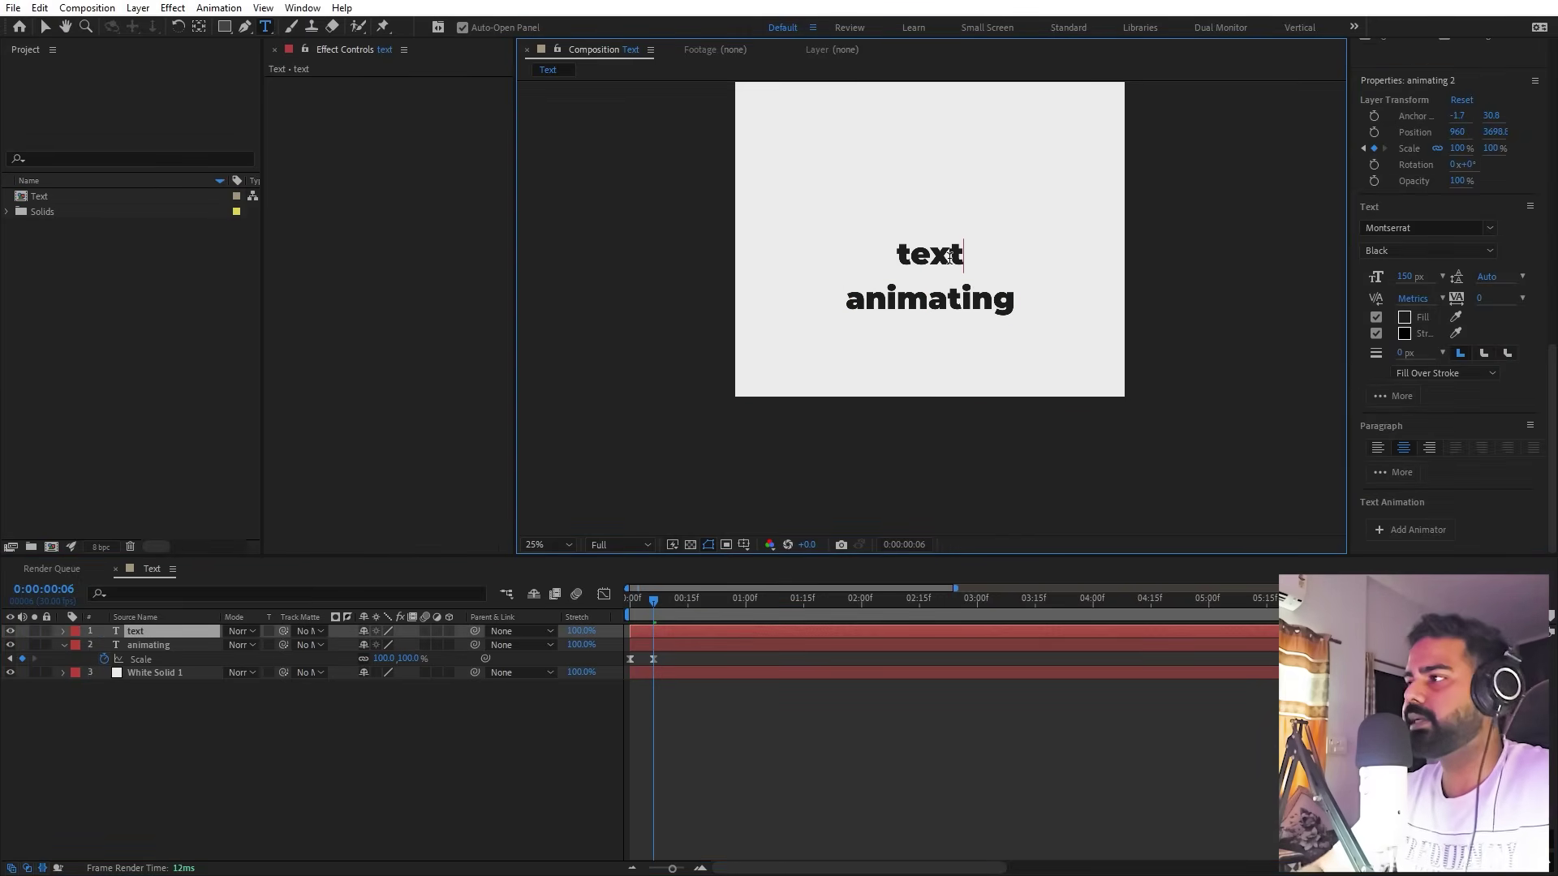
Raise the "text" layer's Scale keyframe on frame 6 to 357% and place the word just above "animating"
click(152, 642)
click(158, 630)
key(u)
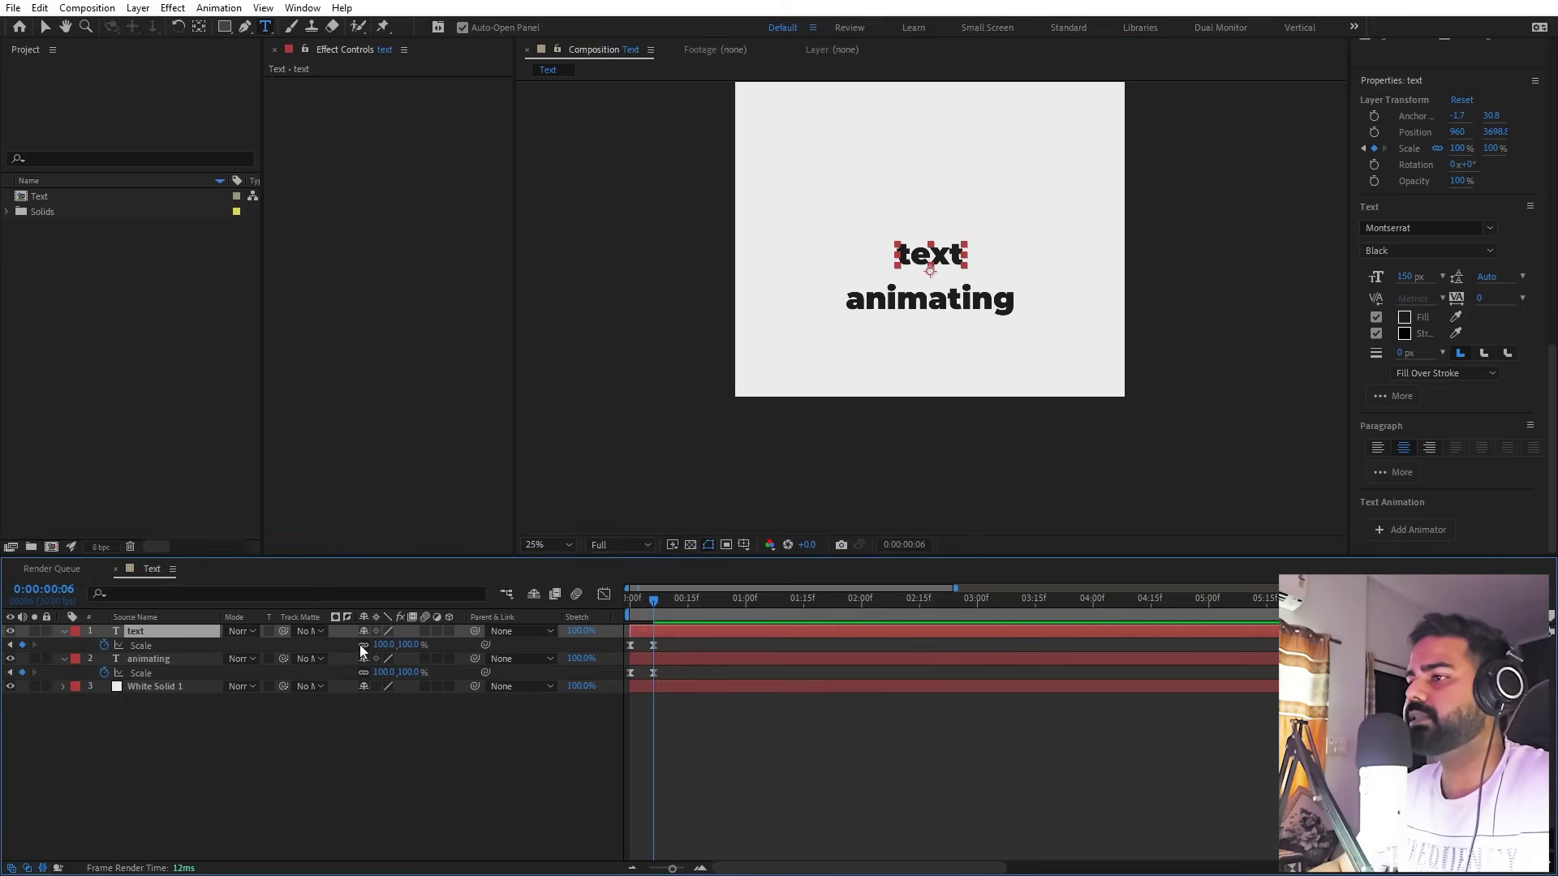
drag(392, 645, 592, 643)
key(v)
drag(1020, 218, 1020, 245)
Move the anchor point of "text" to its bottom centre and preview the scaling from frame 0
key(y)
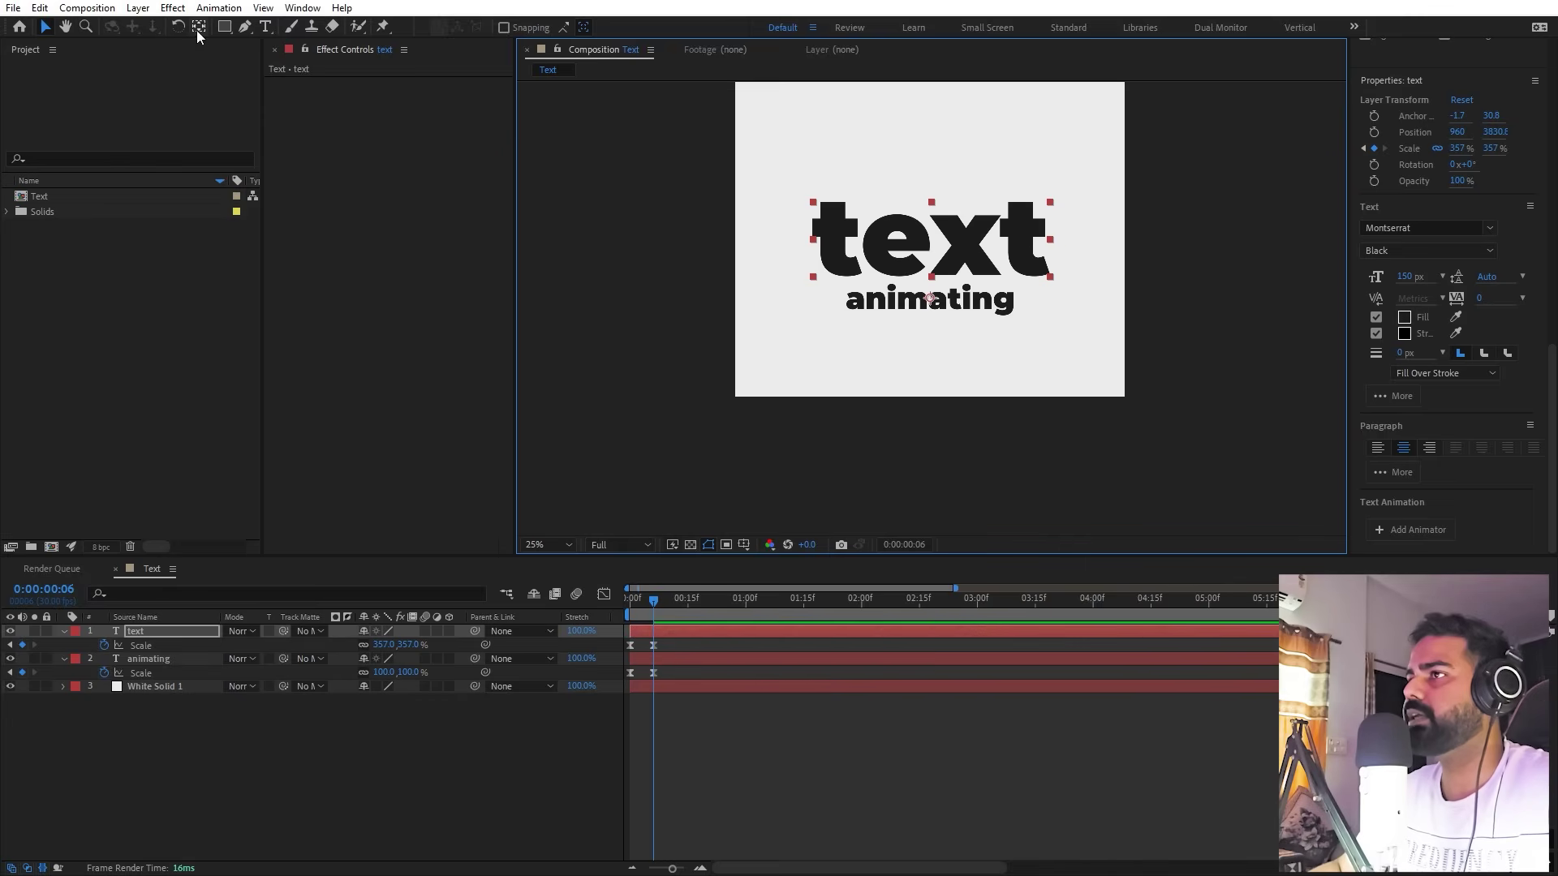
drag(943, 306, 942, 286)
key(v)
key(Home)
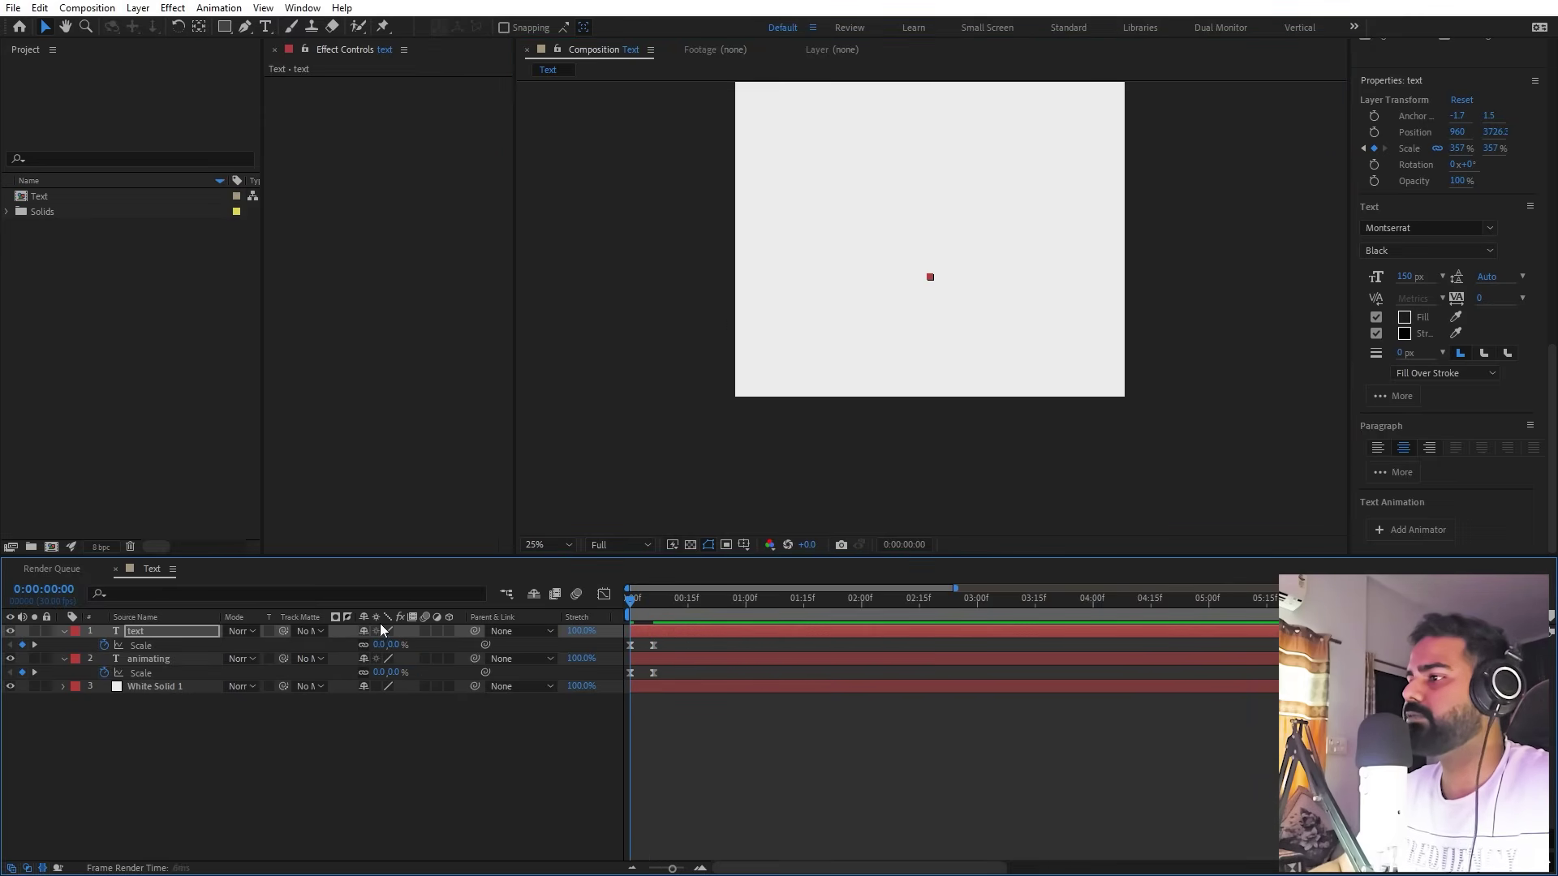
key(space)
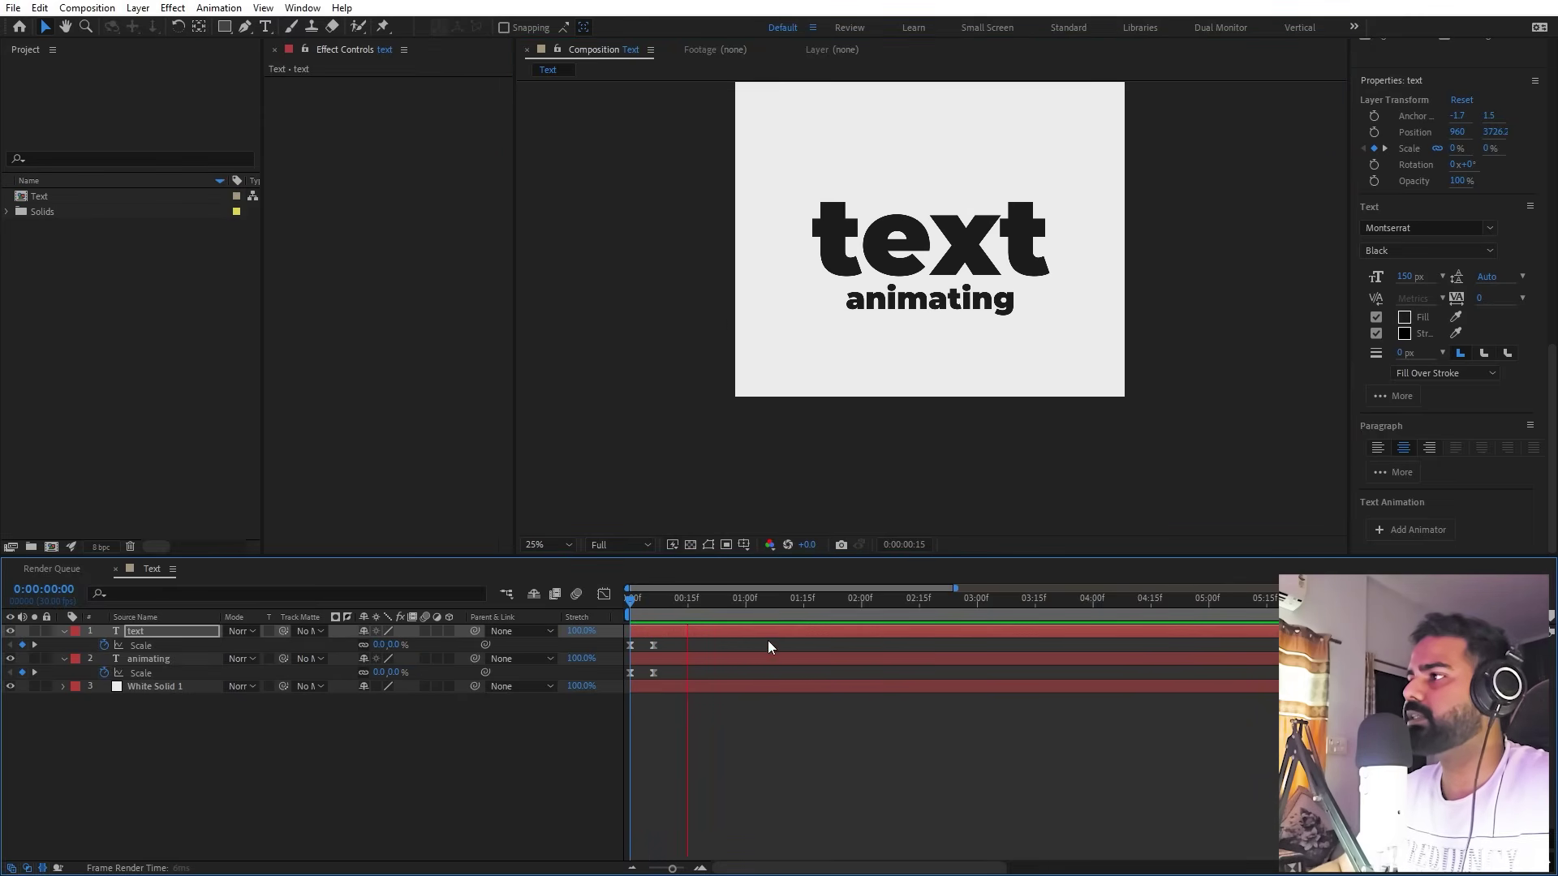
key(space)
Return to frame 6 and change the fill colour of the word "text" to bright green
drag(686, 604, 653, 606)
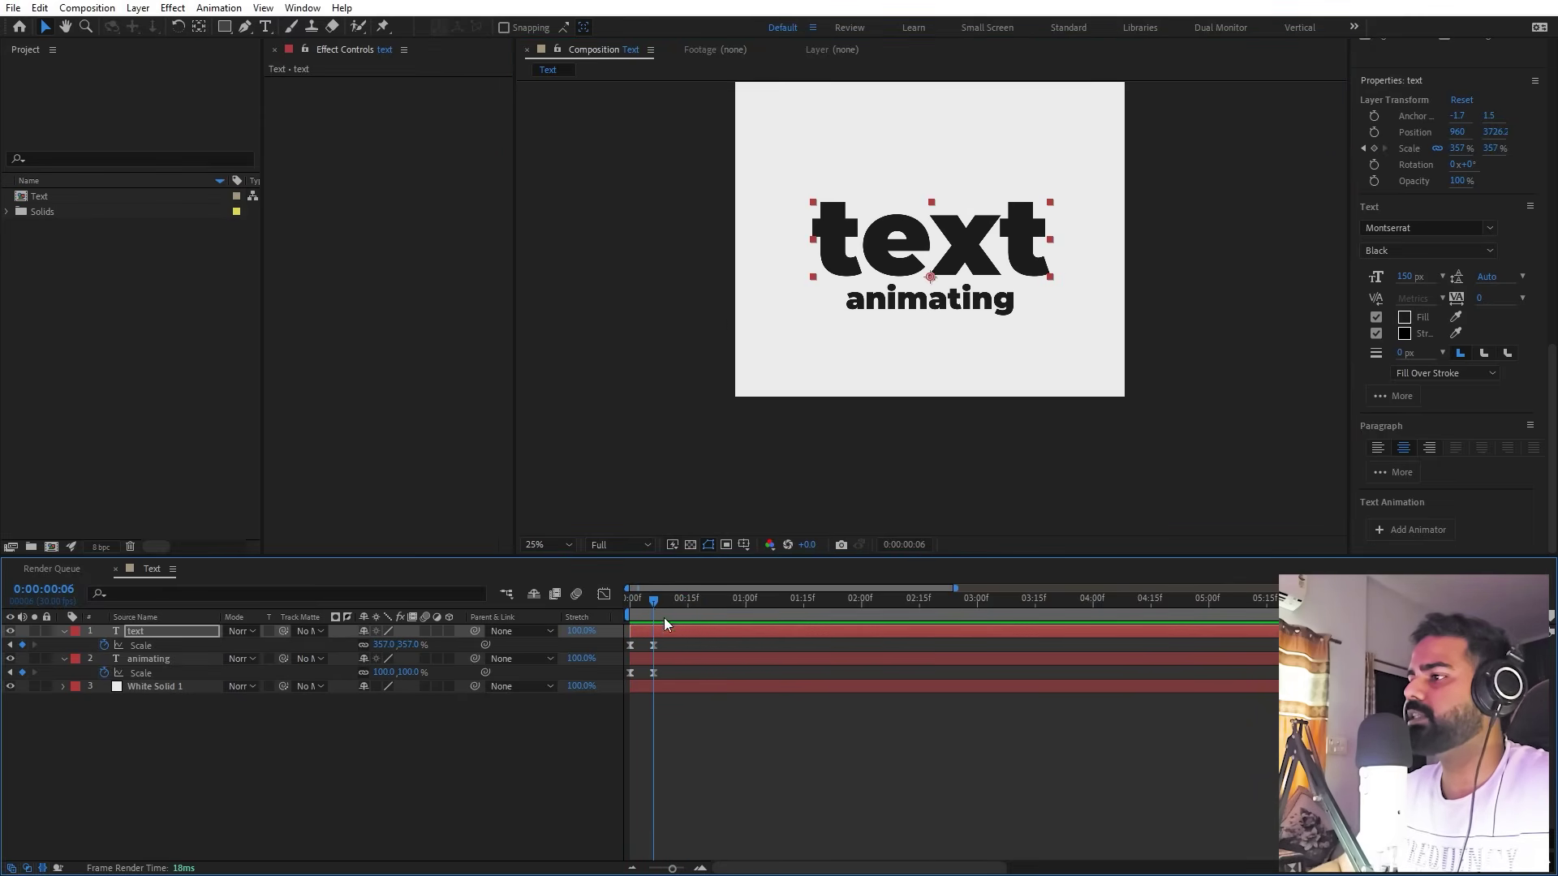
click(664, 631)
scroll(1458, 118, up, 5)
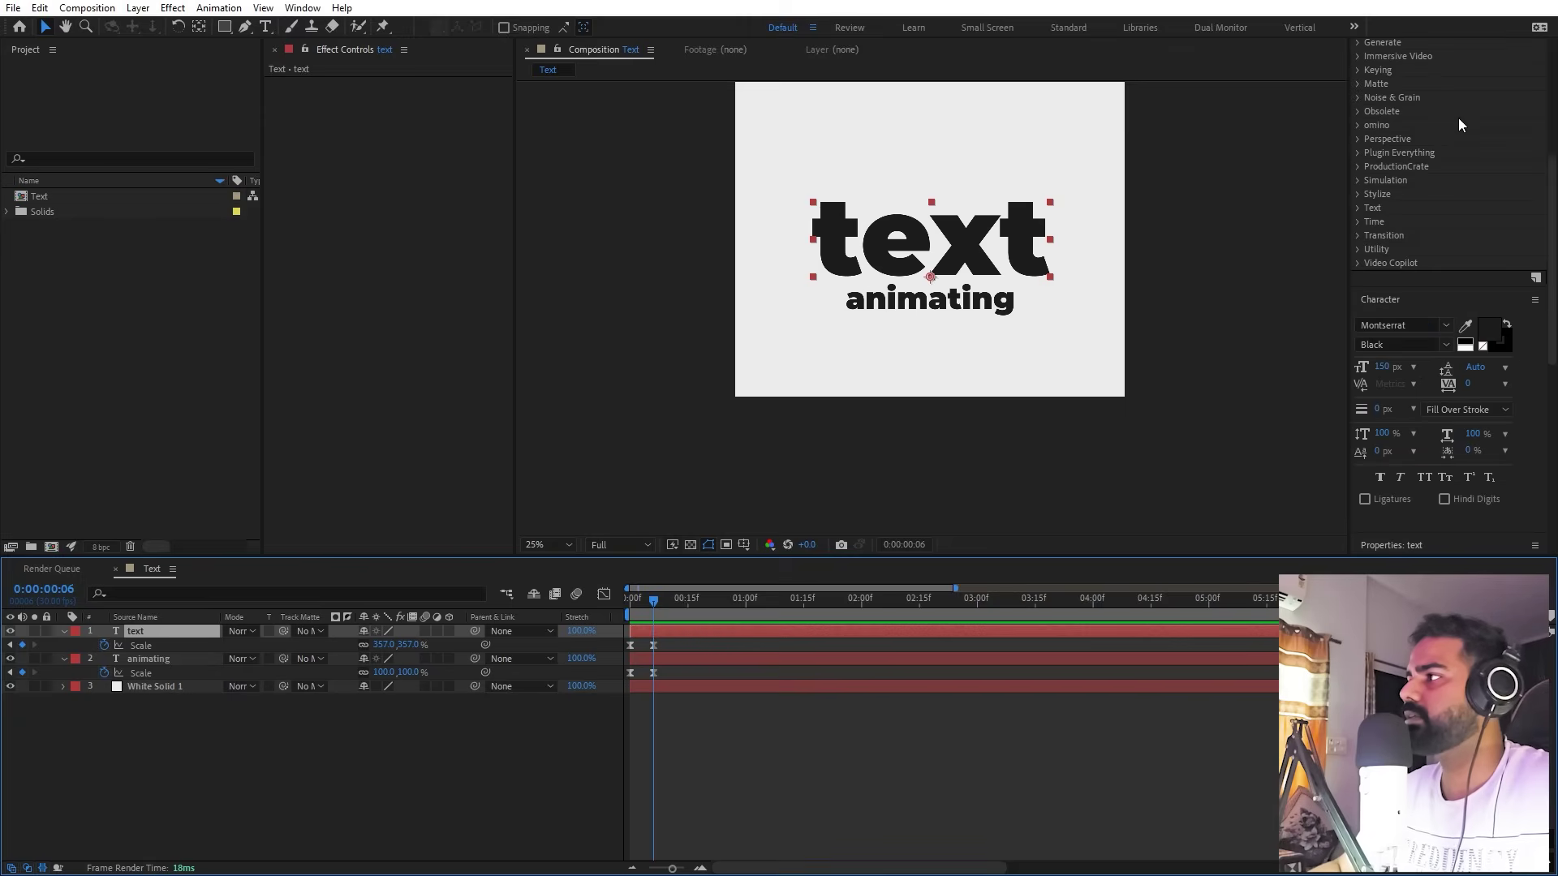
double_click(973, 247)
click(1493, 331)
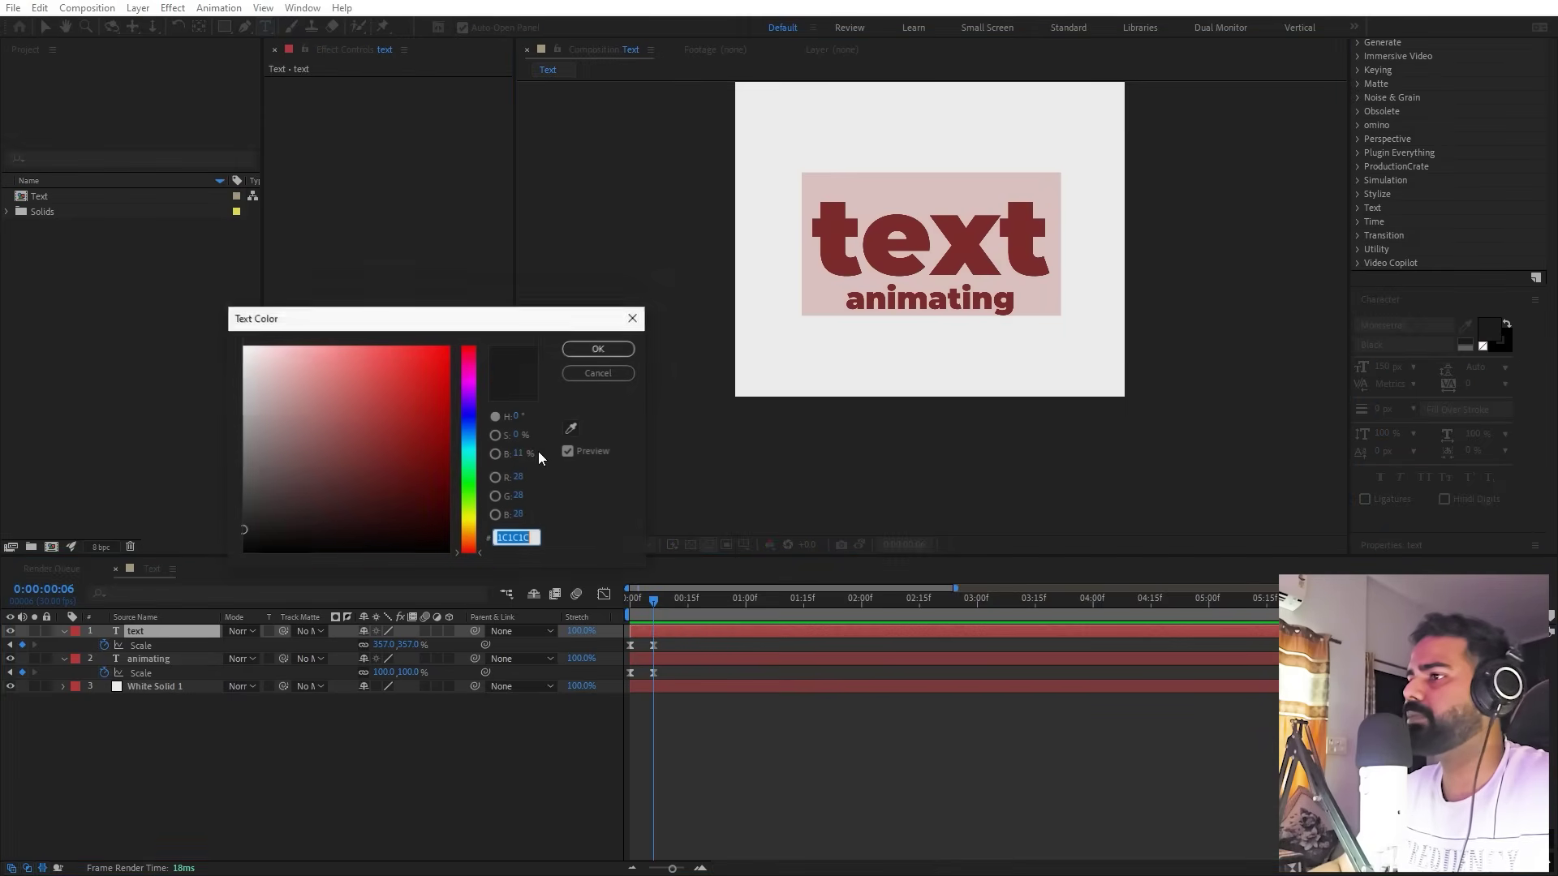
click(468, 471)
click(598, 348)
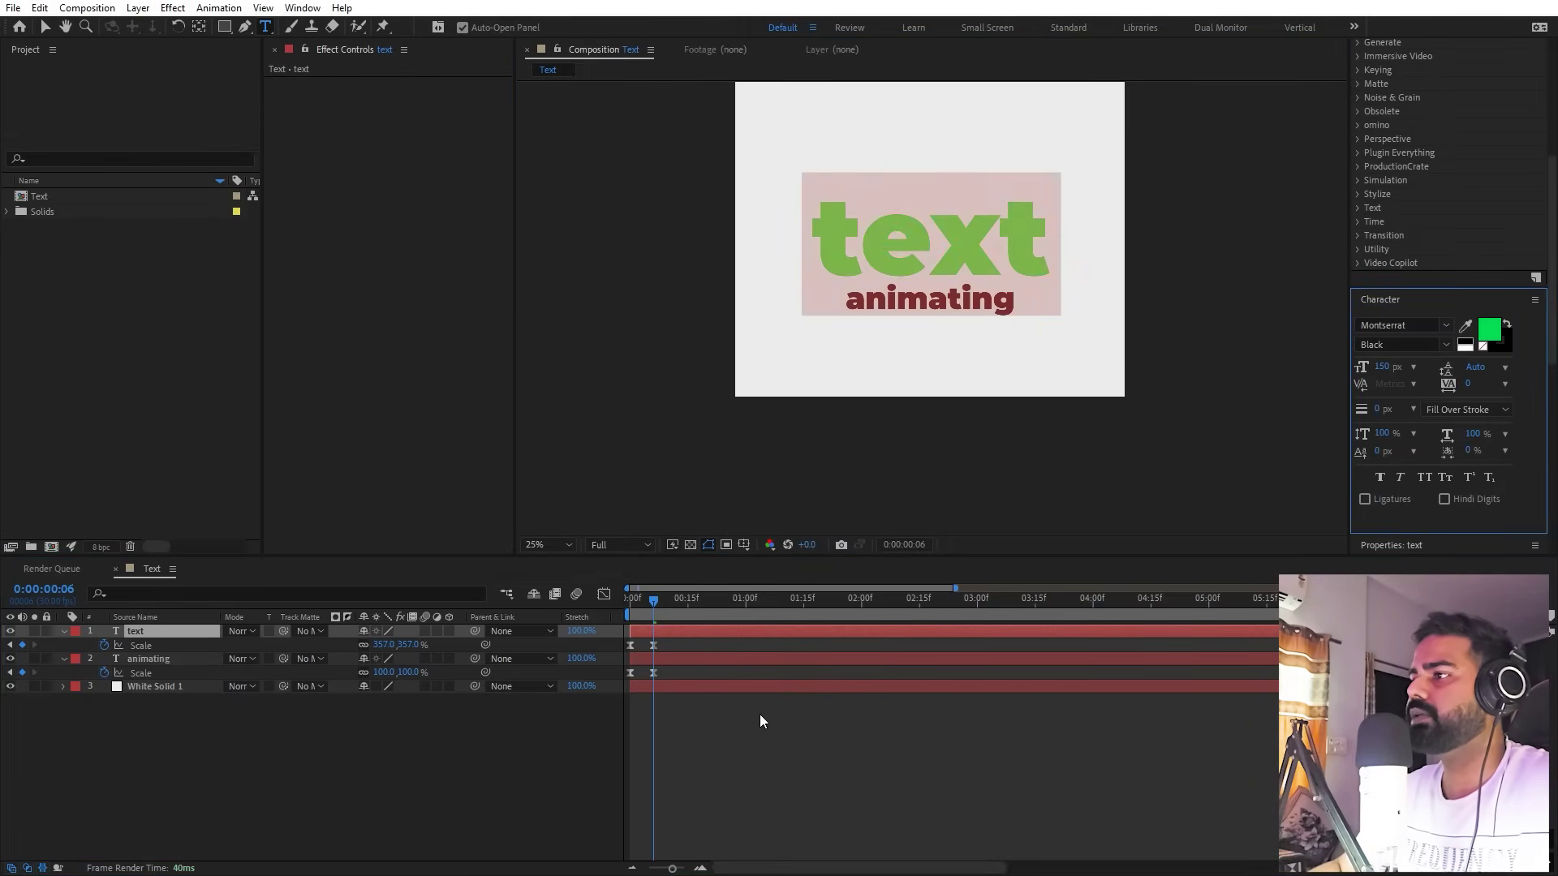
click(760, 714)
Duplicate the "text" layer, shrink the copy to about 197% above the original's left half, and change its wording to "like"
click(155, 630)
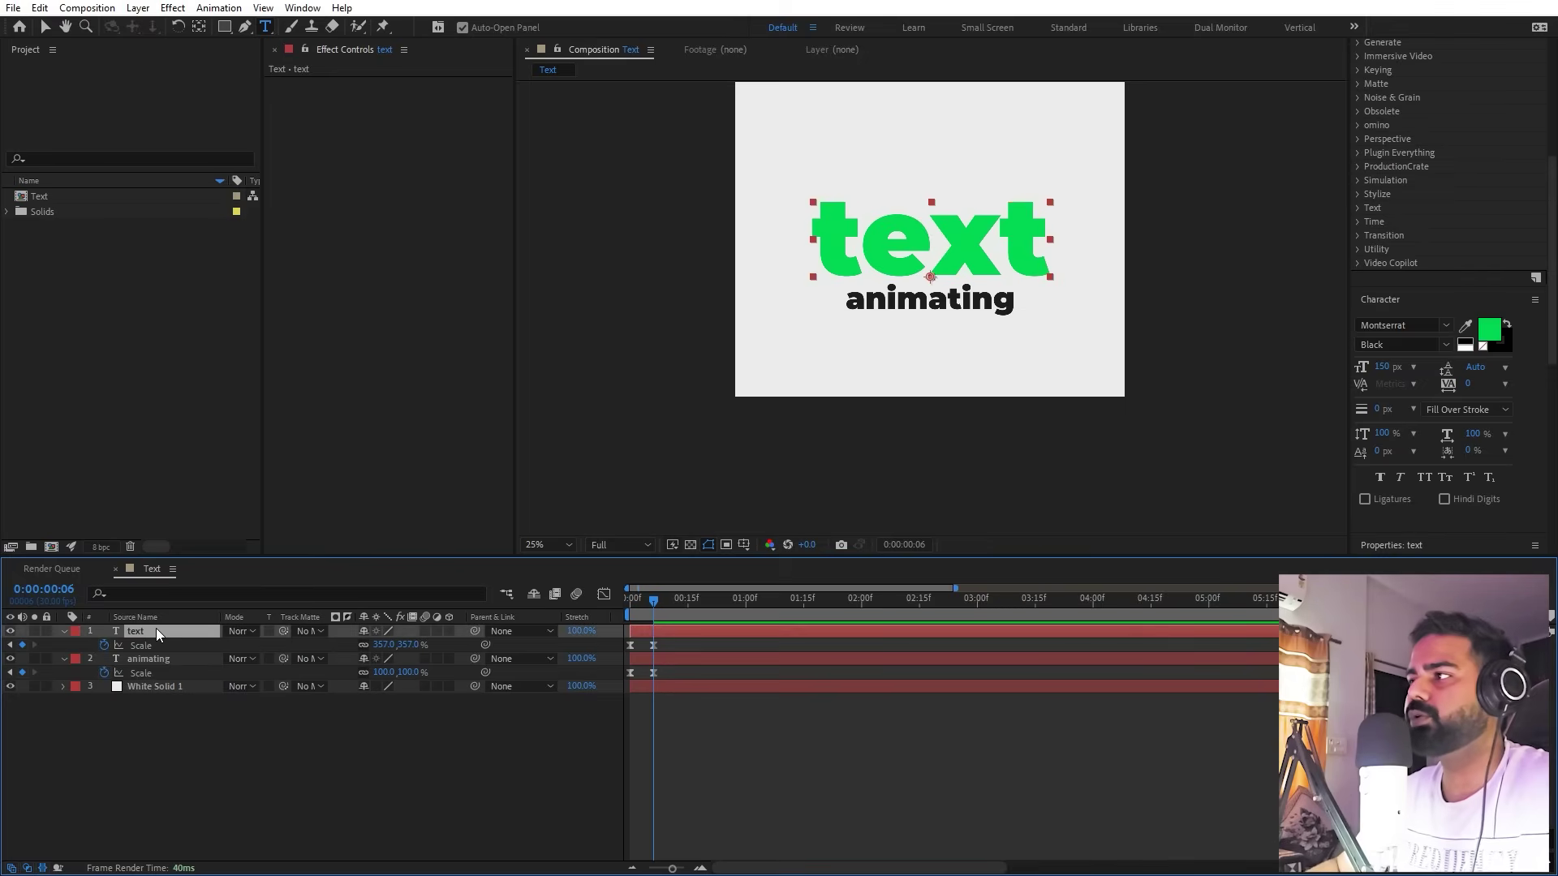
key(h)
drag(954, 244, 941, 391)
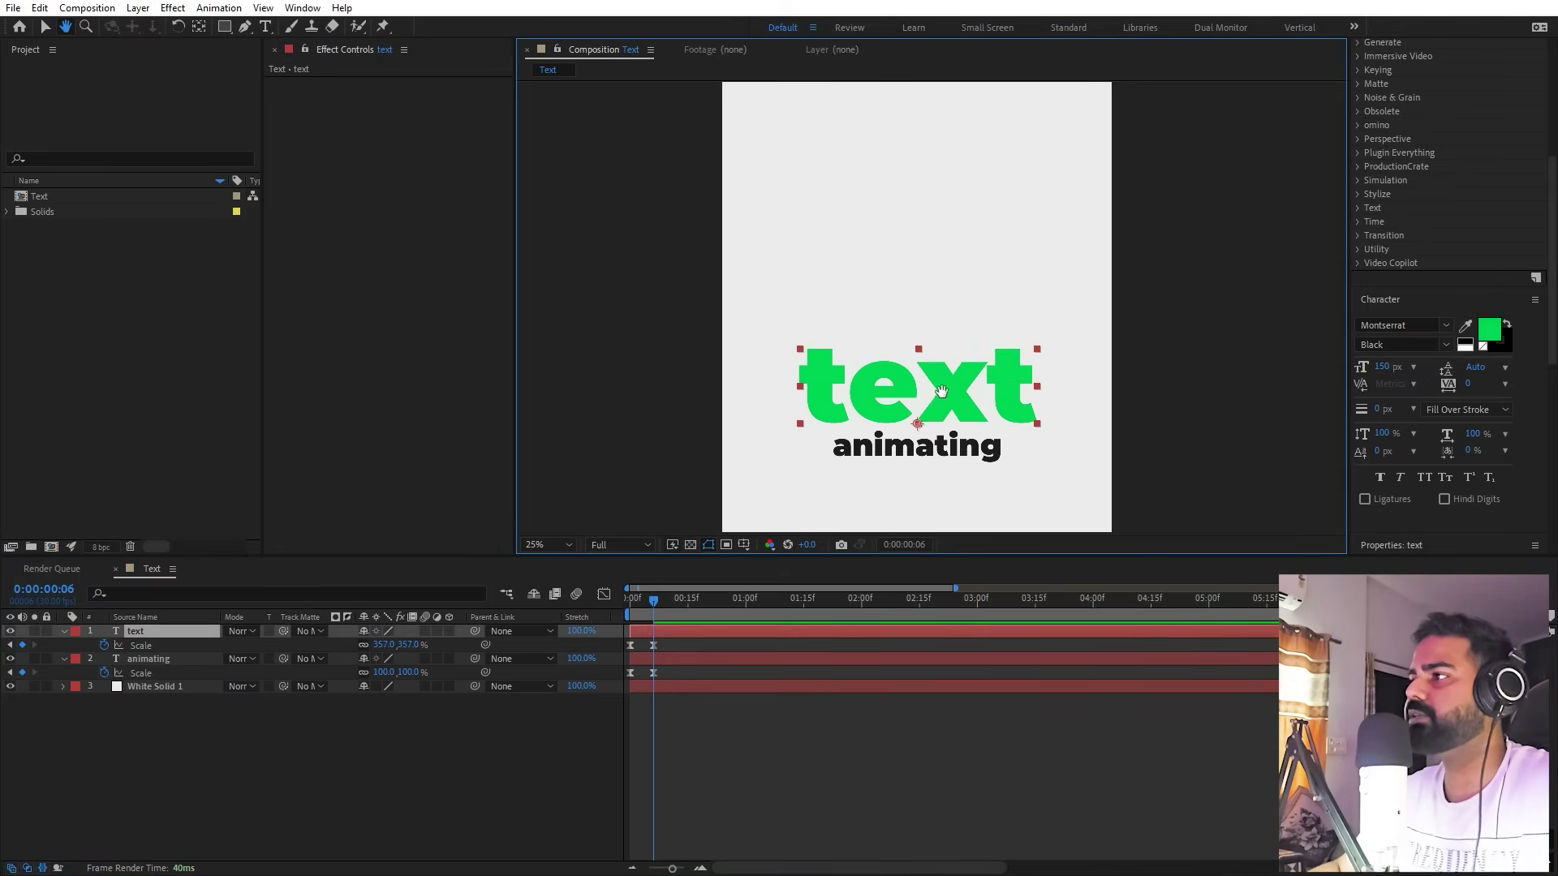
drag(935, 286, 937, 408)
click(765, 773)
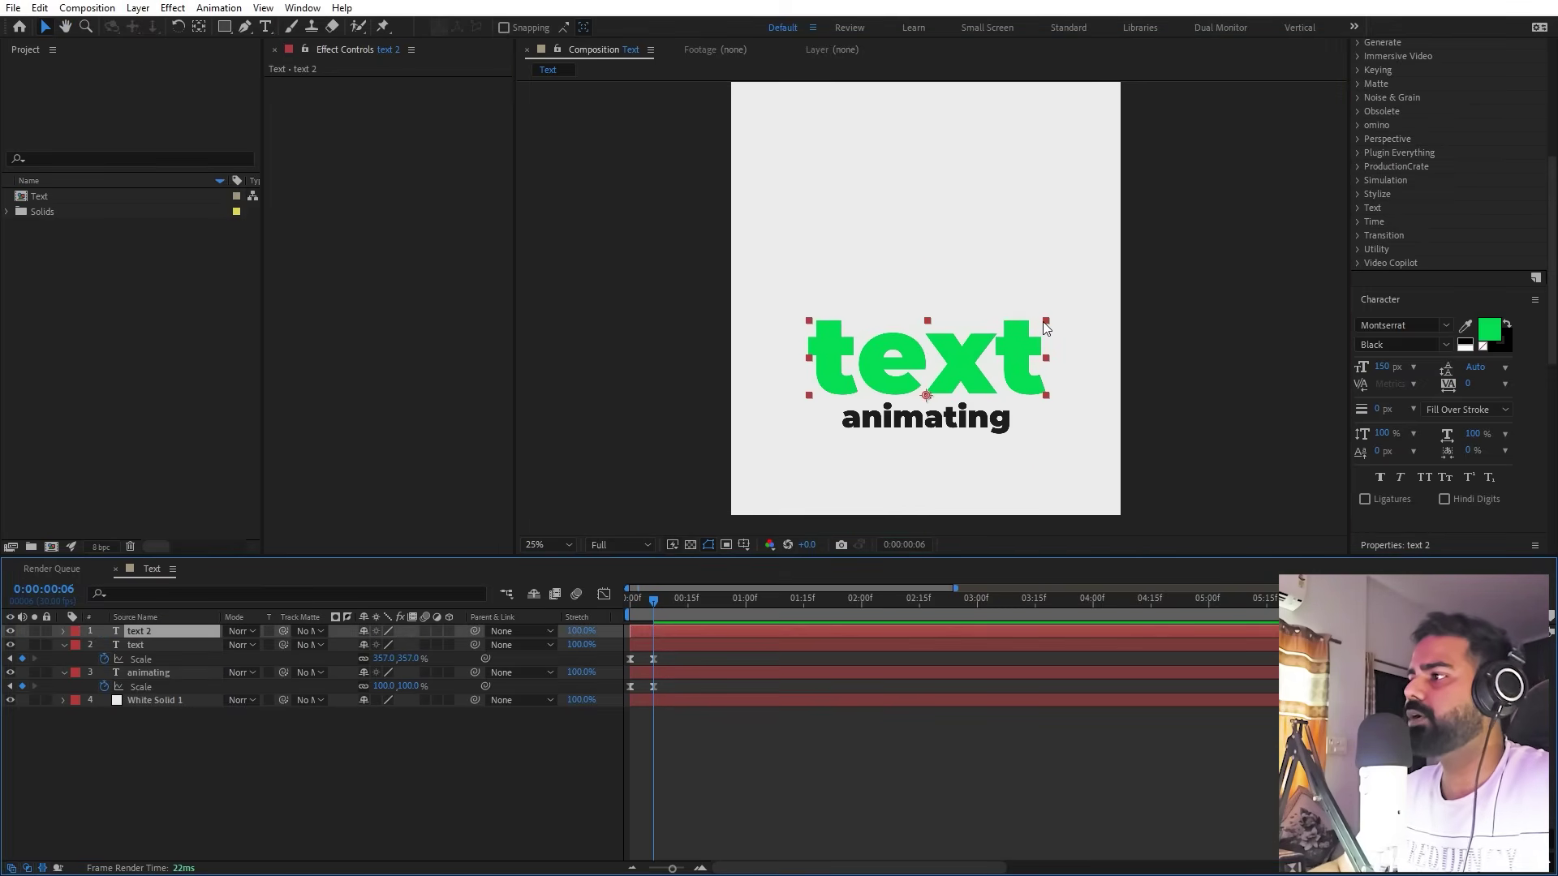
click(1044, 321)
click(985, 349)
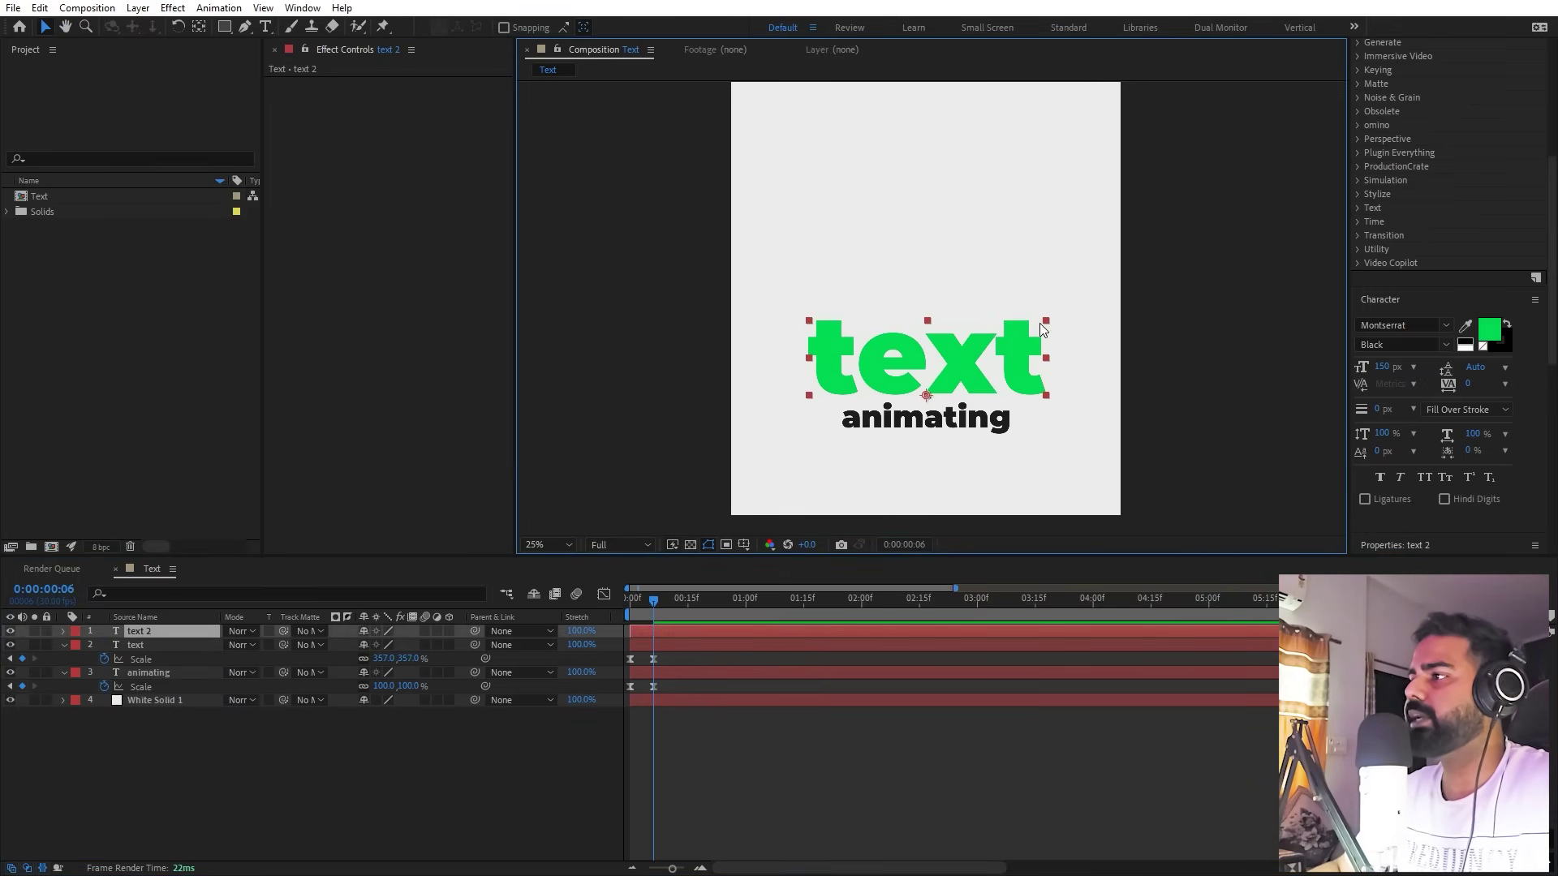
drag(1045, 319, 851, 287)
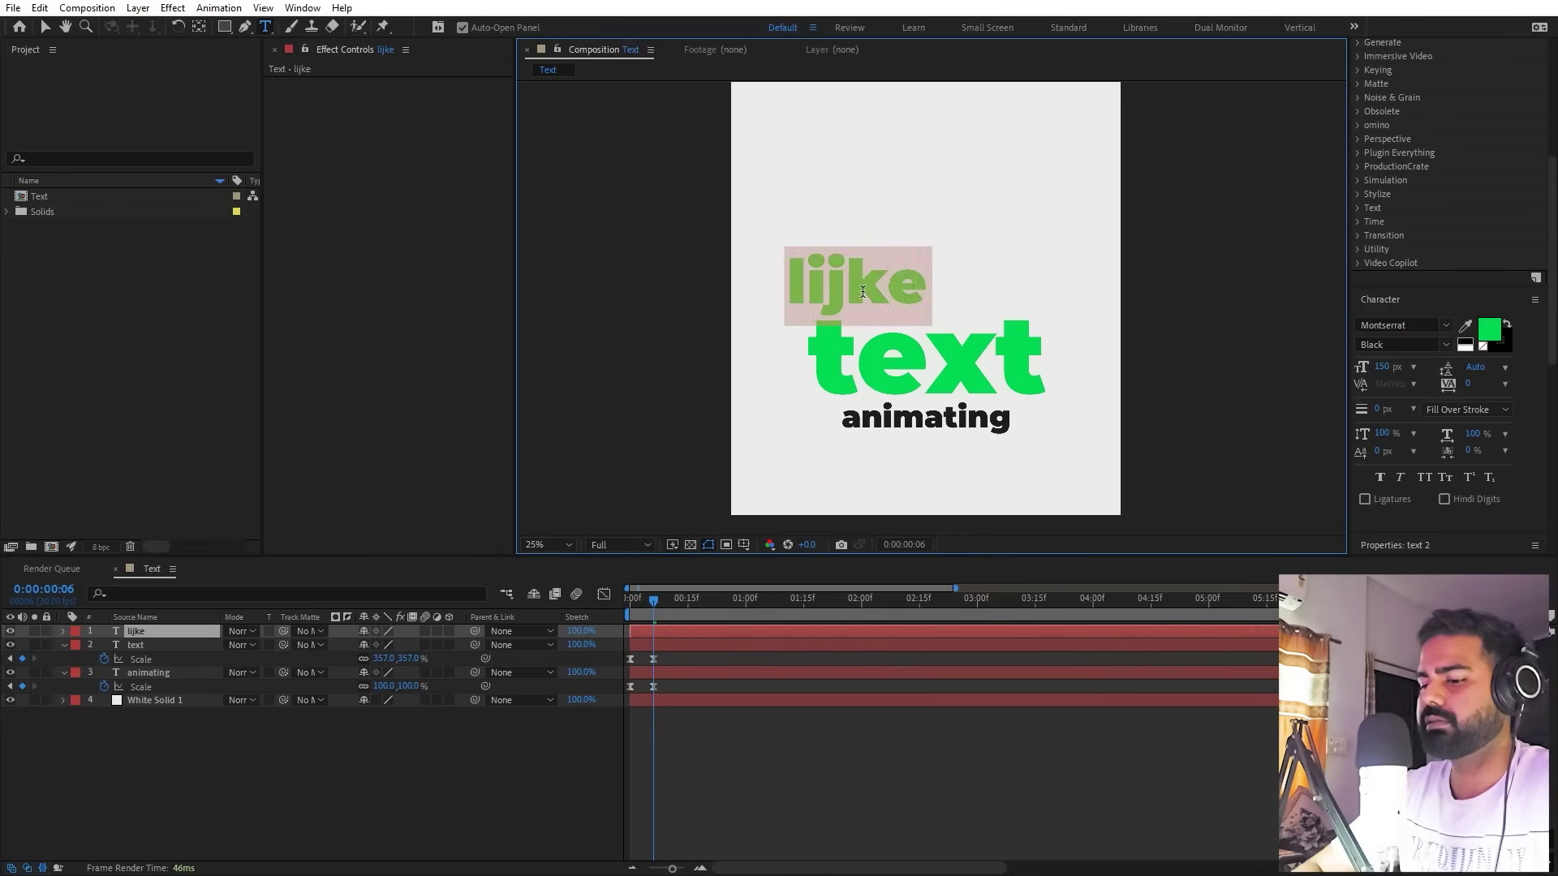
text(like)
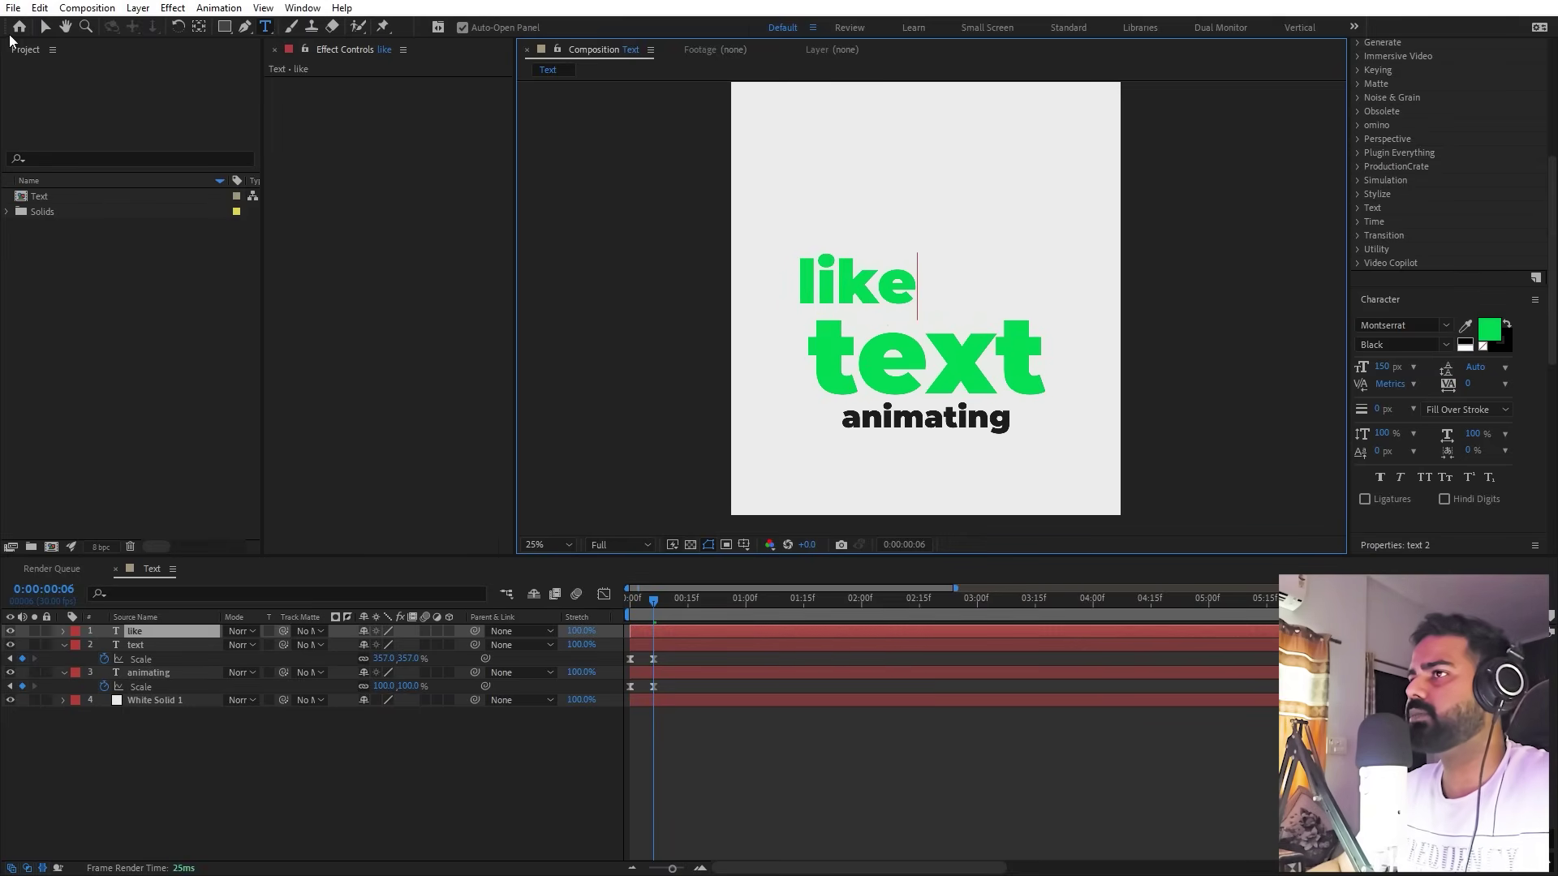
click(44, 29)
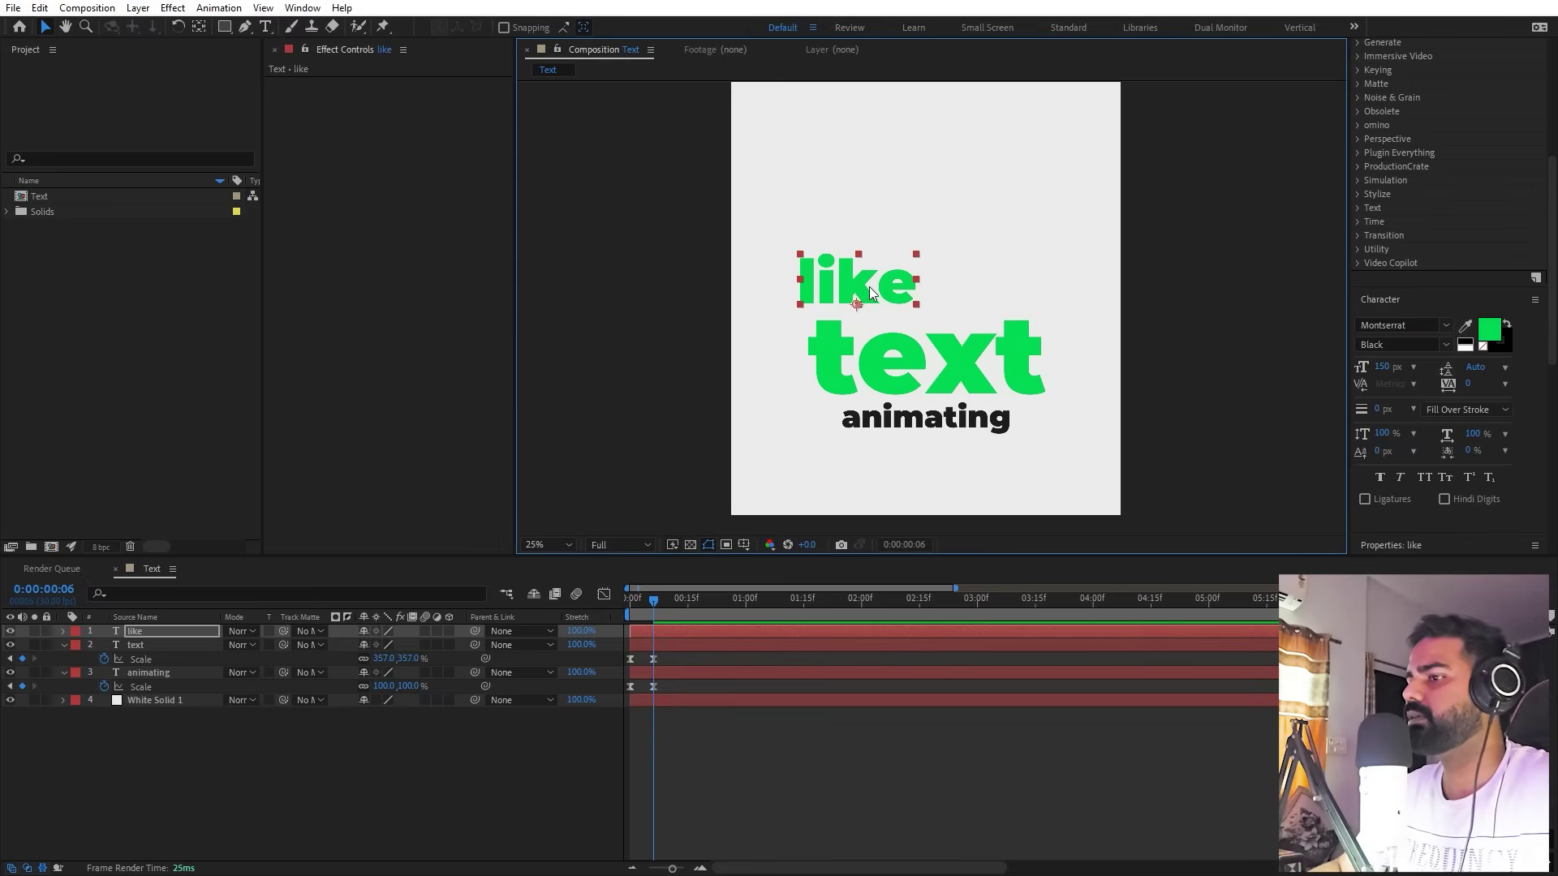
Duplicate "like" to its upper right as the word "this" and colour both words black
key(ctrl+d)
drag(870, 292, 1000, 257)
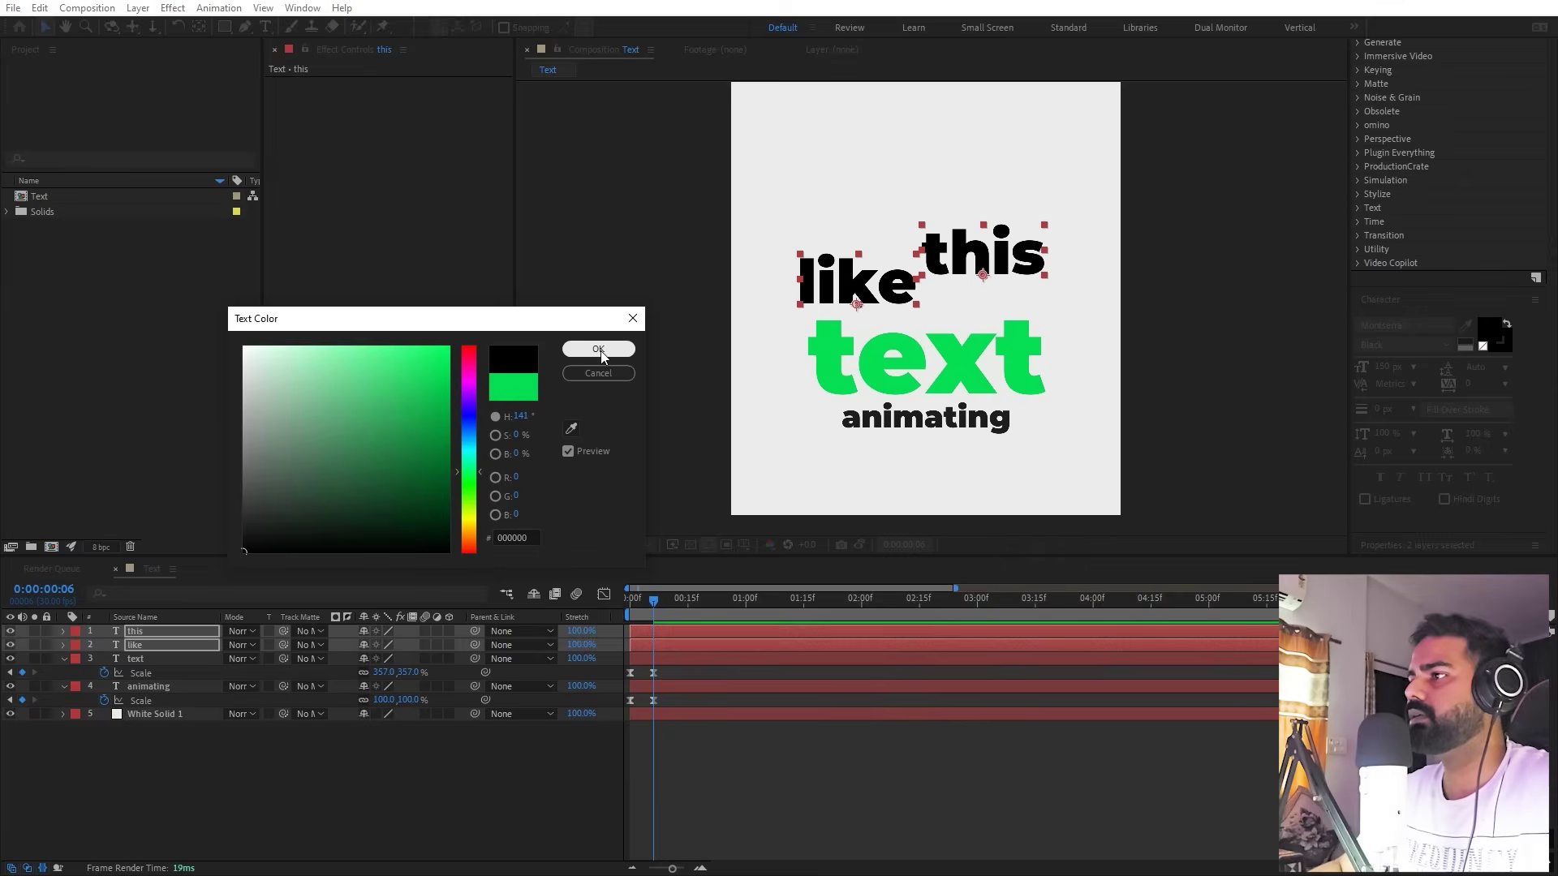
click(598, 350)
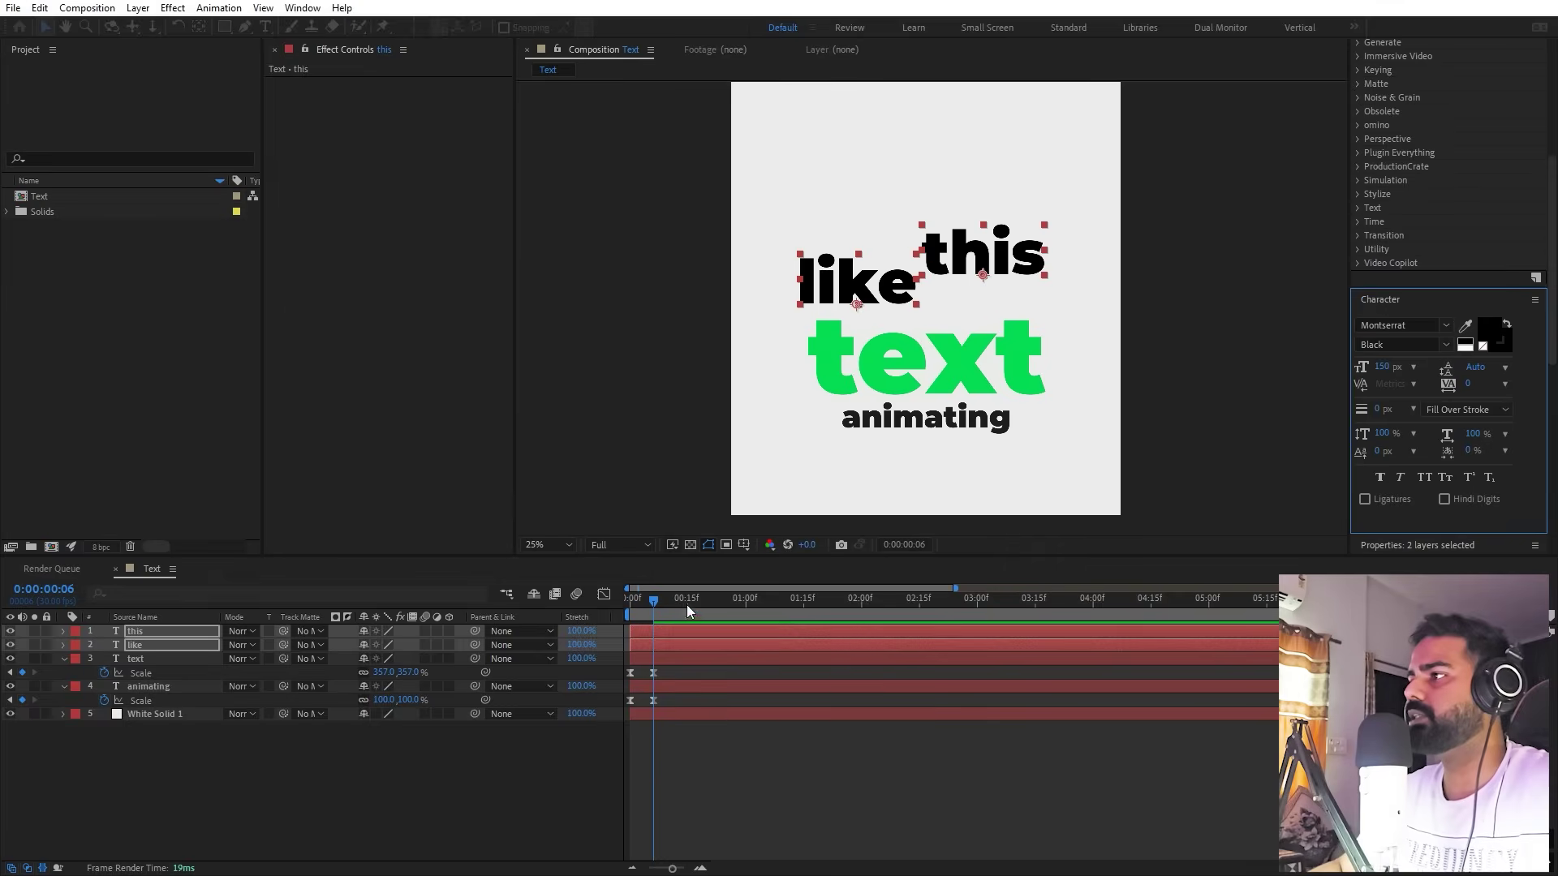
Duplicate the "this" layer, place the copy centred above "like" and "this", and change its wording to "can"
click(688, 626)
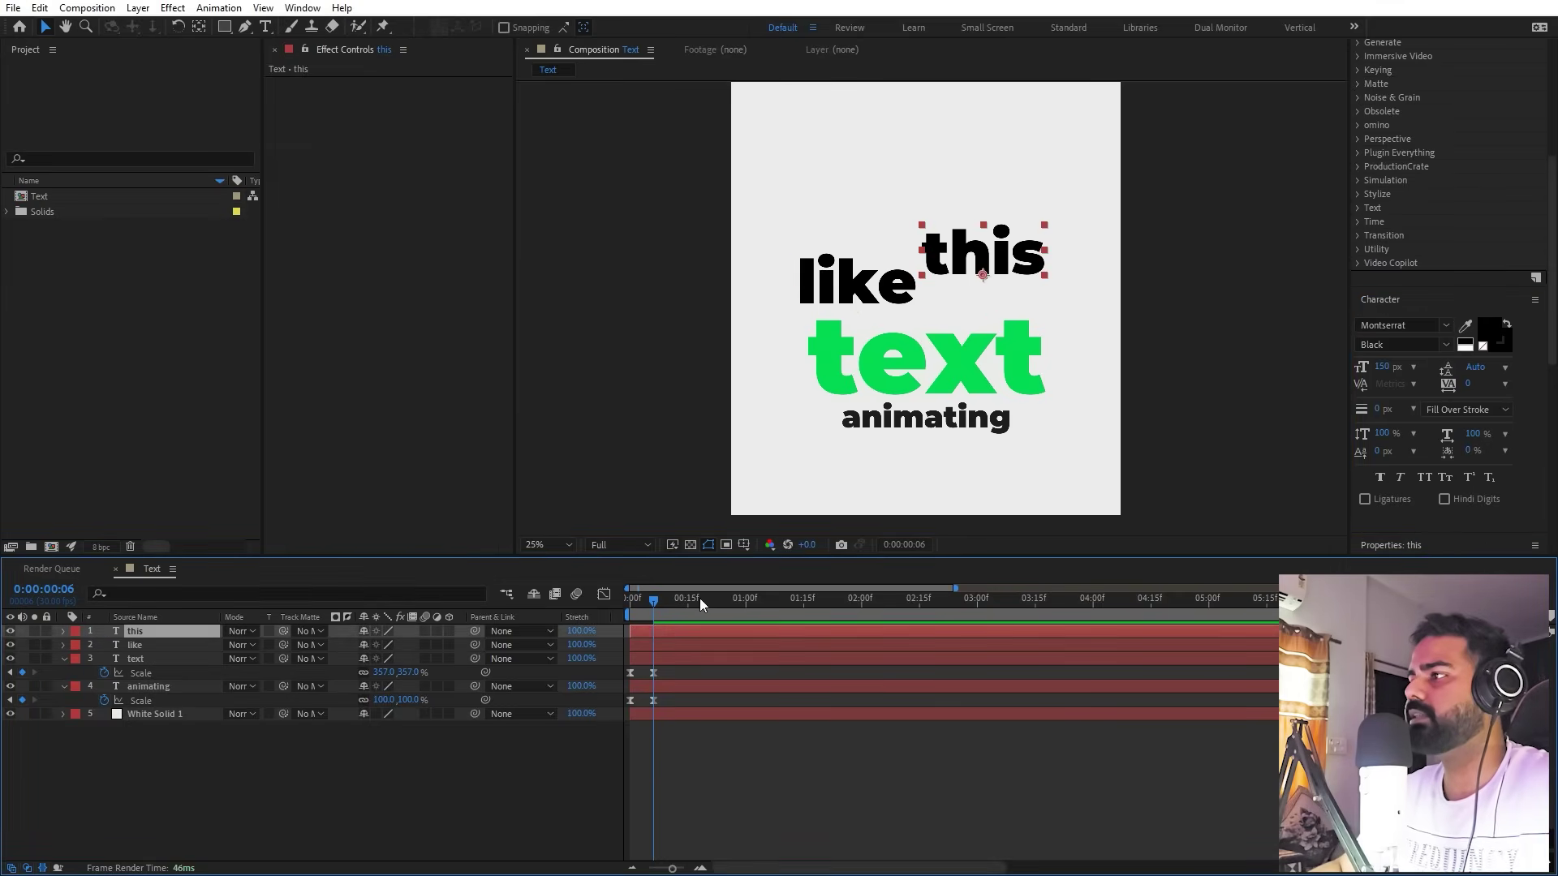
key(ctrl+d)
click(1012, 254)
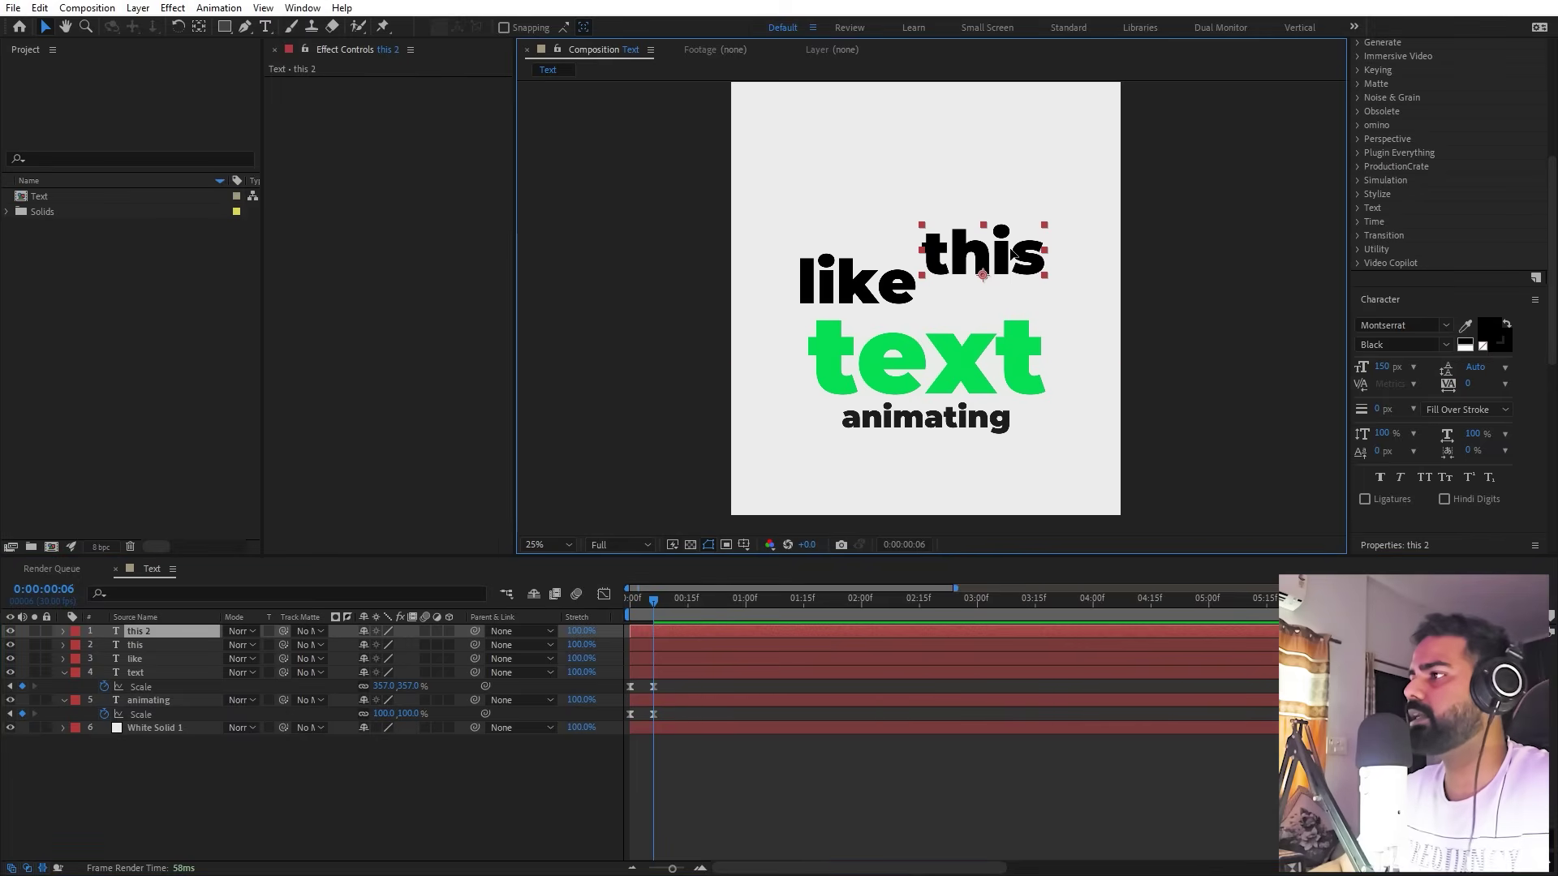
drag(1012, 253, 951, 193)
double_click(212, 632)
text(c)
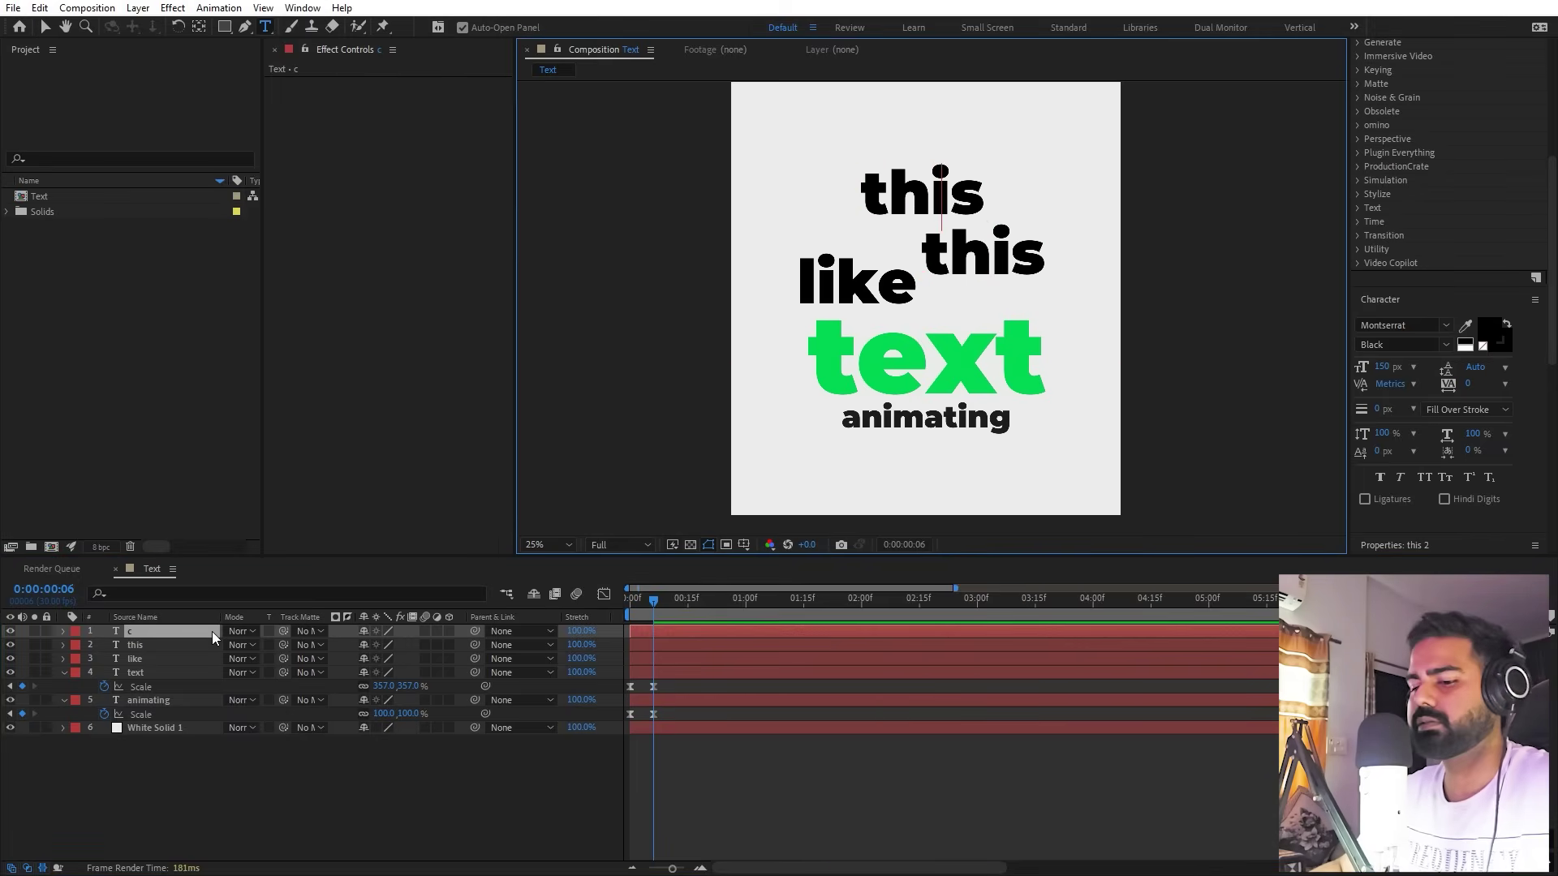
text(an)
Raise the "can" layer's Scale keyframe on frame 6 to 391.4%
click(537, 635)
key(u)
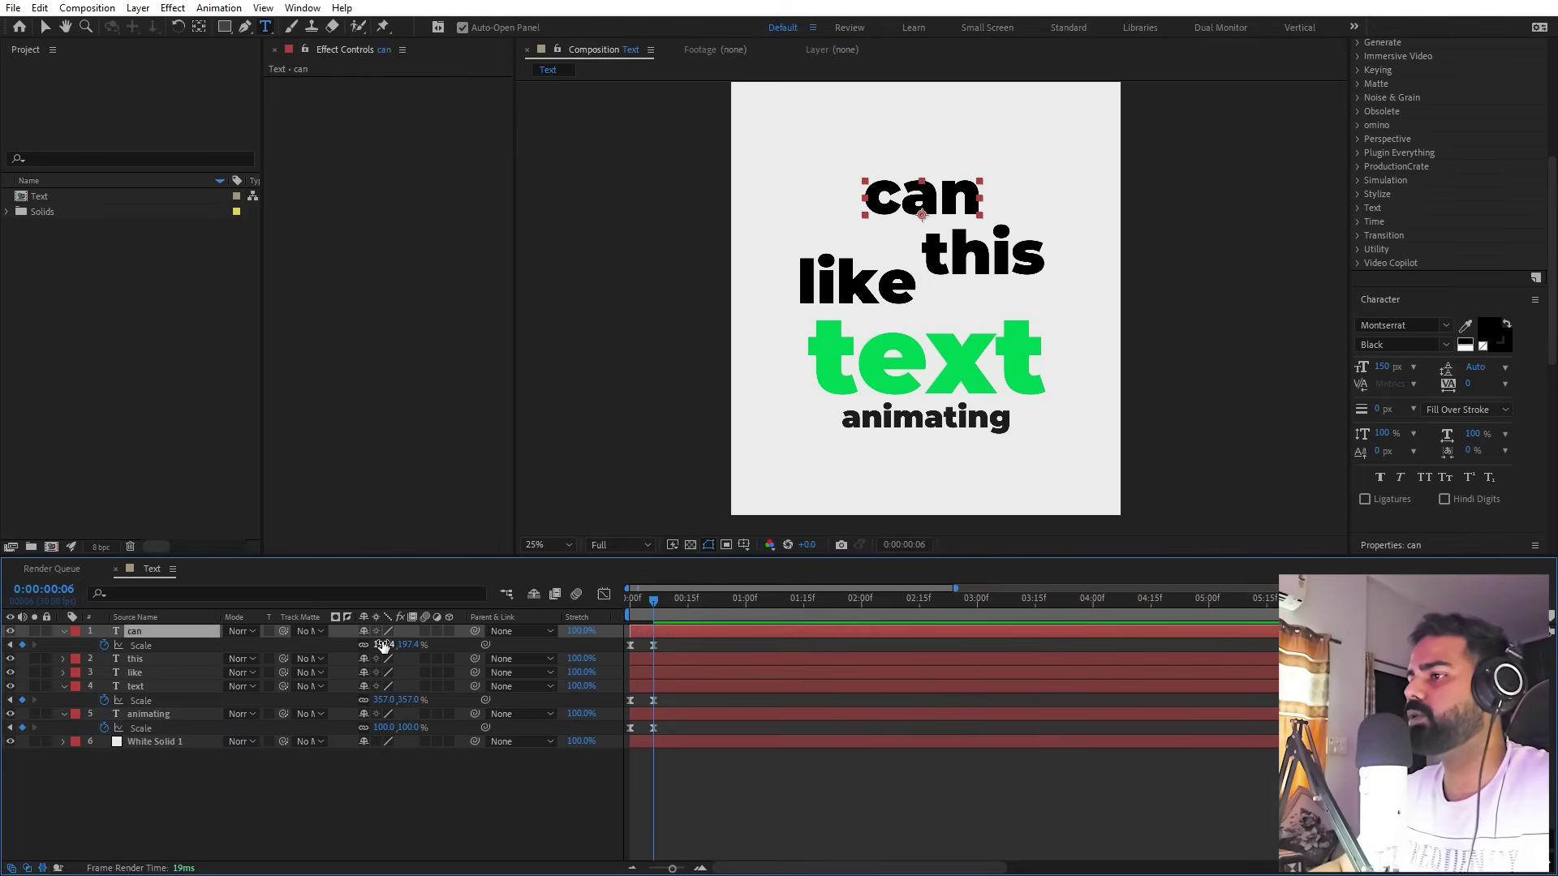
drag(382, 645, 533, 634)
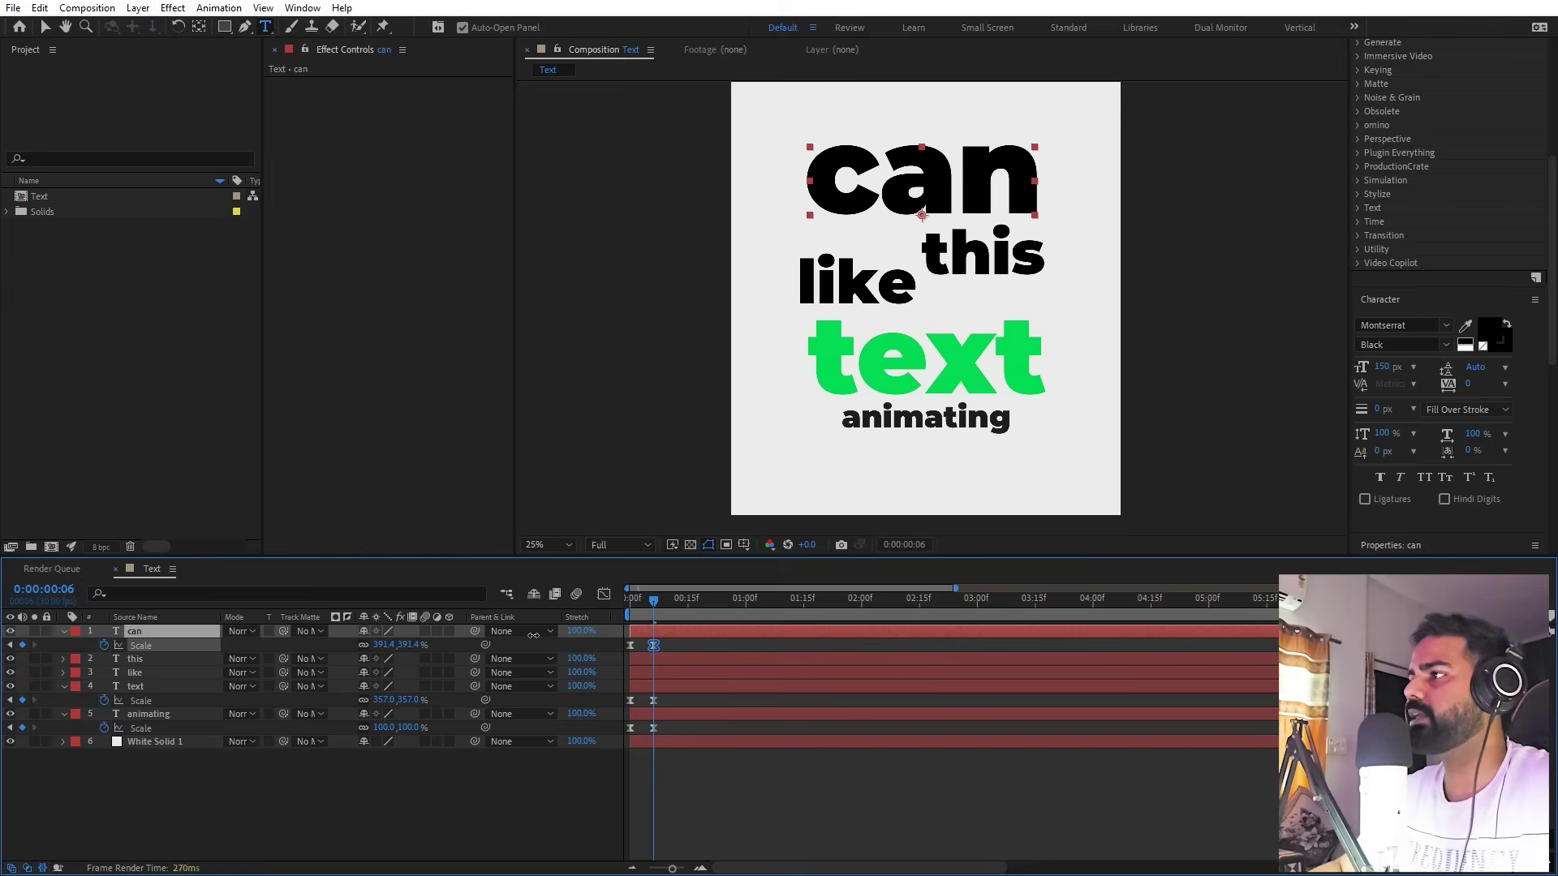
Duplicate the "can" layer, move the copy directly above the original and change its wording to "be"
scroll(942, 317, up, 5)
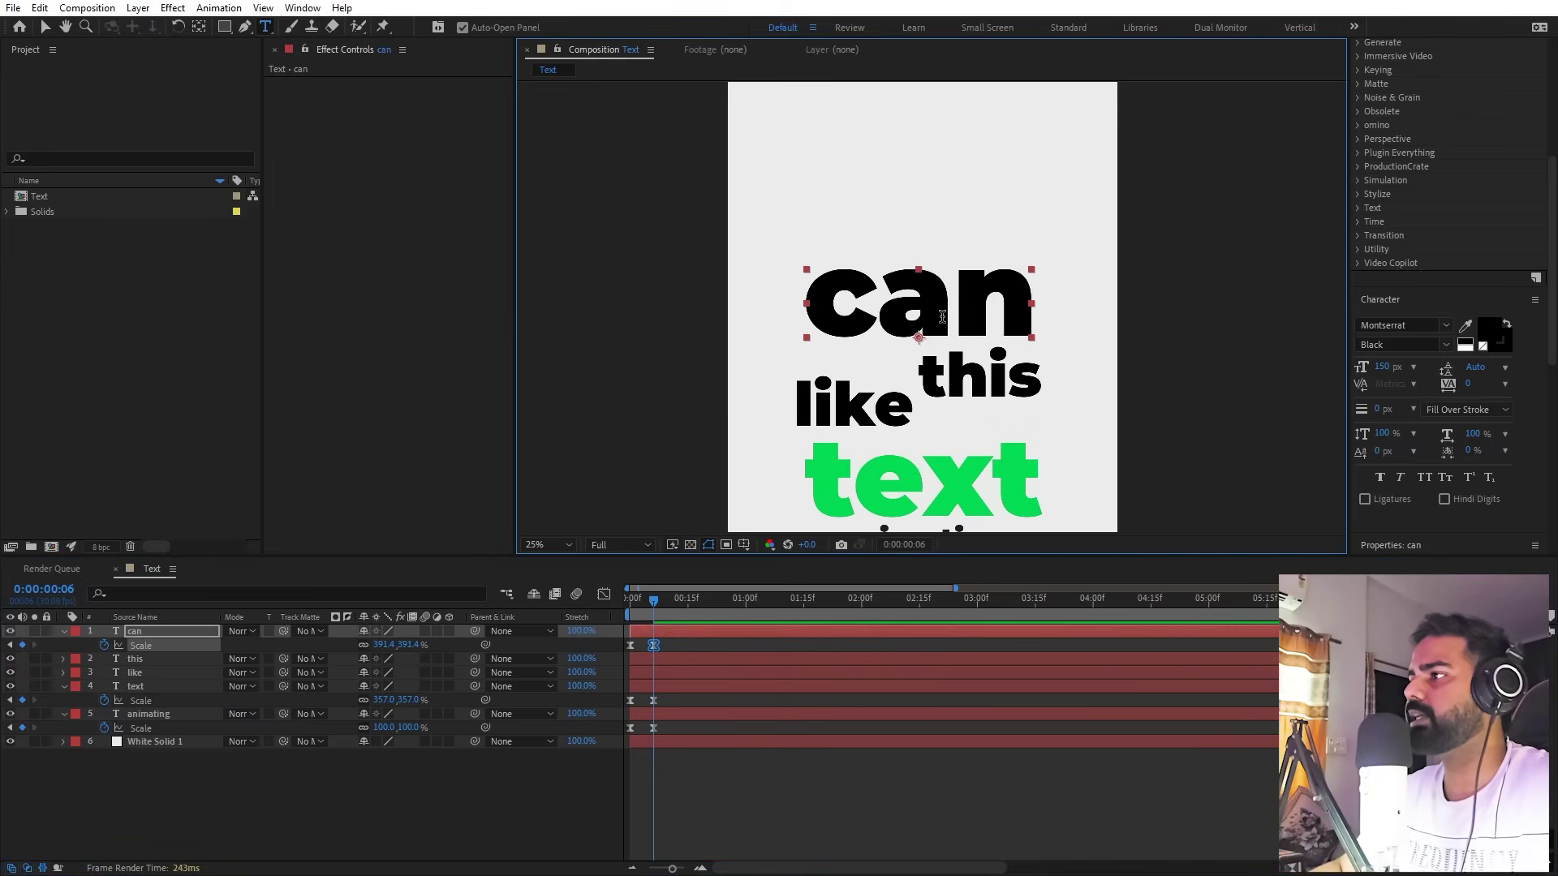
click(670, 631)
key(ctrl+d)
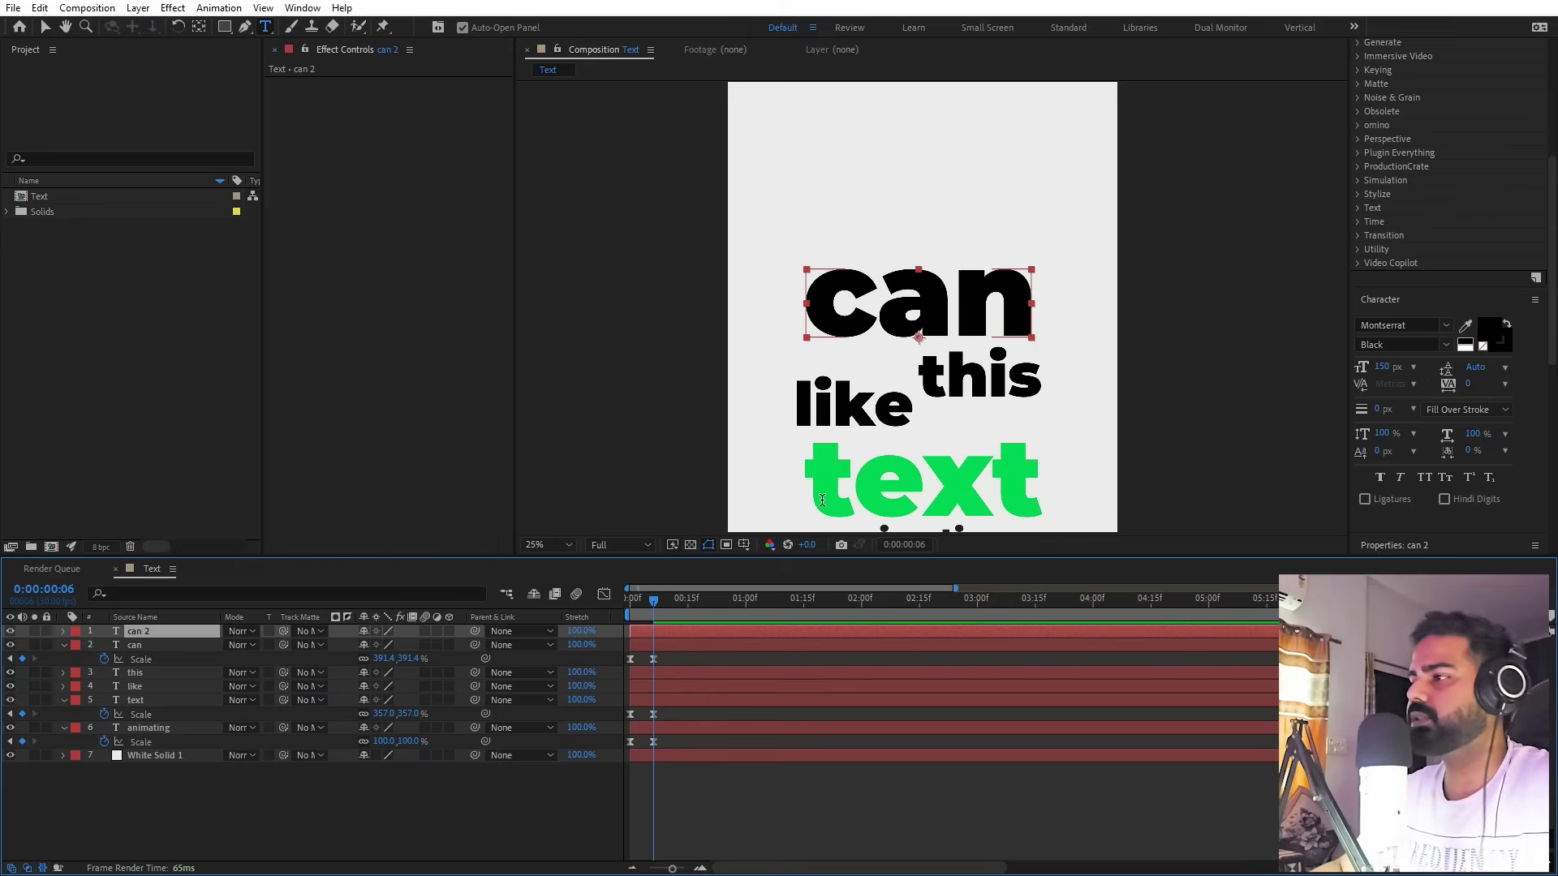
key(v)
drag(930, 341, 935, 259)
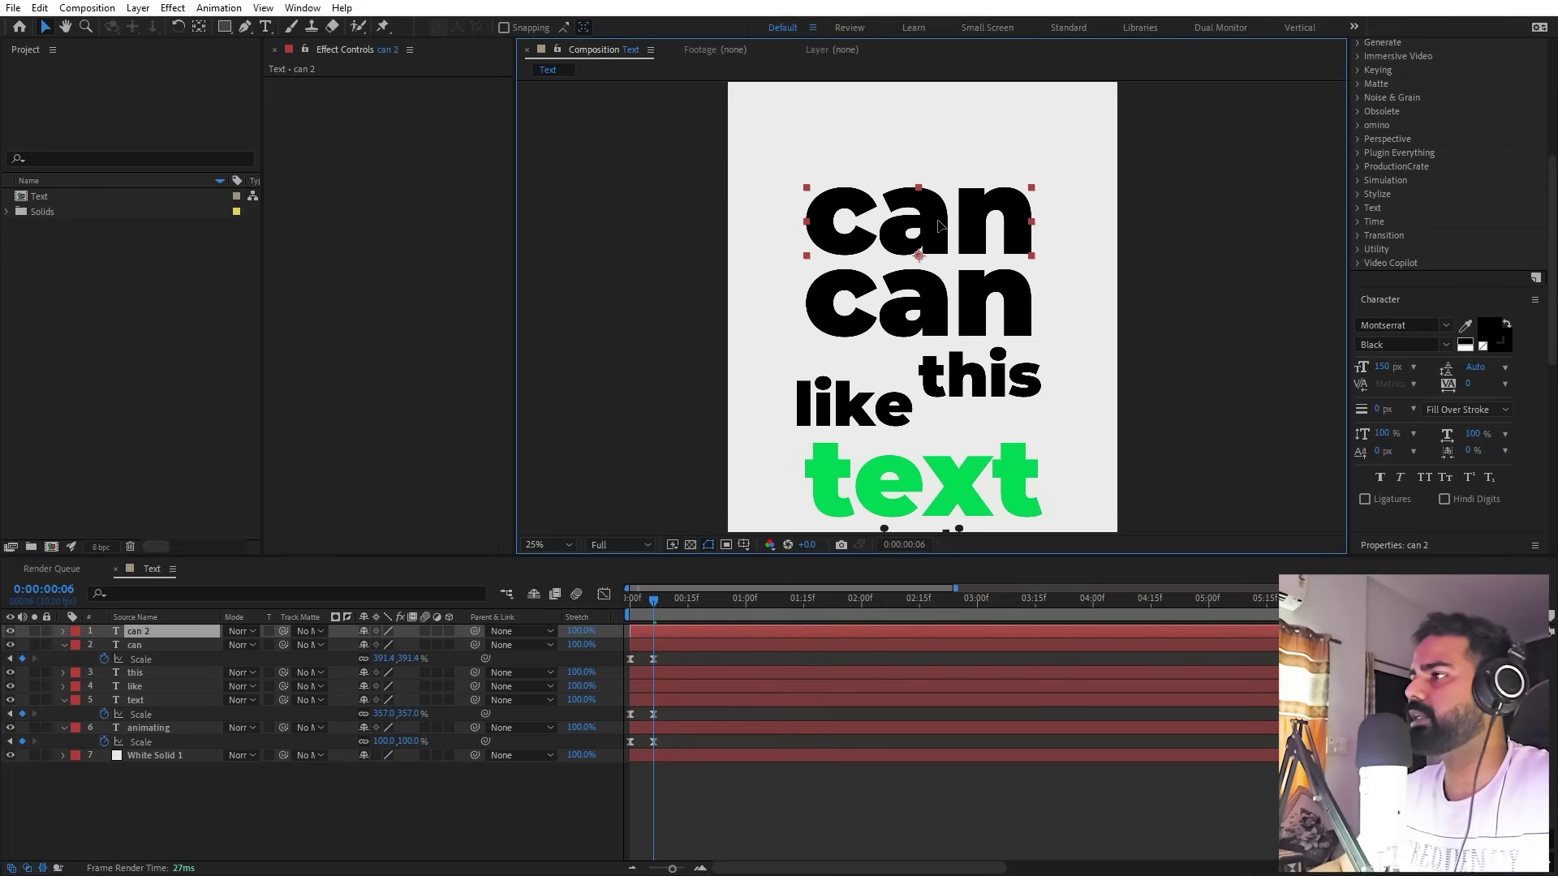
double_click(938, 221)
click(938, 221)
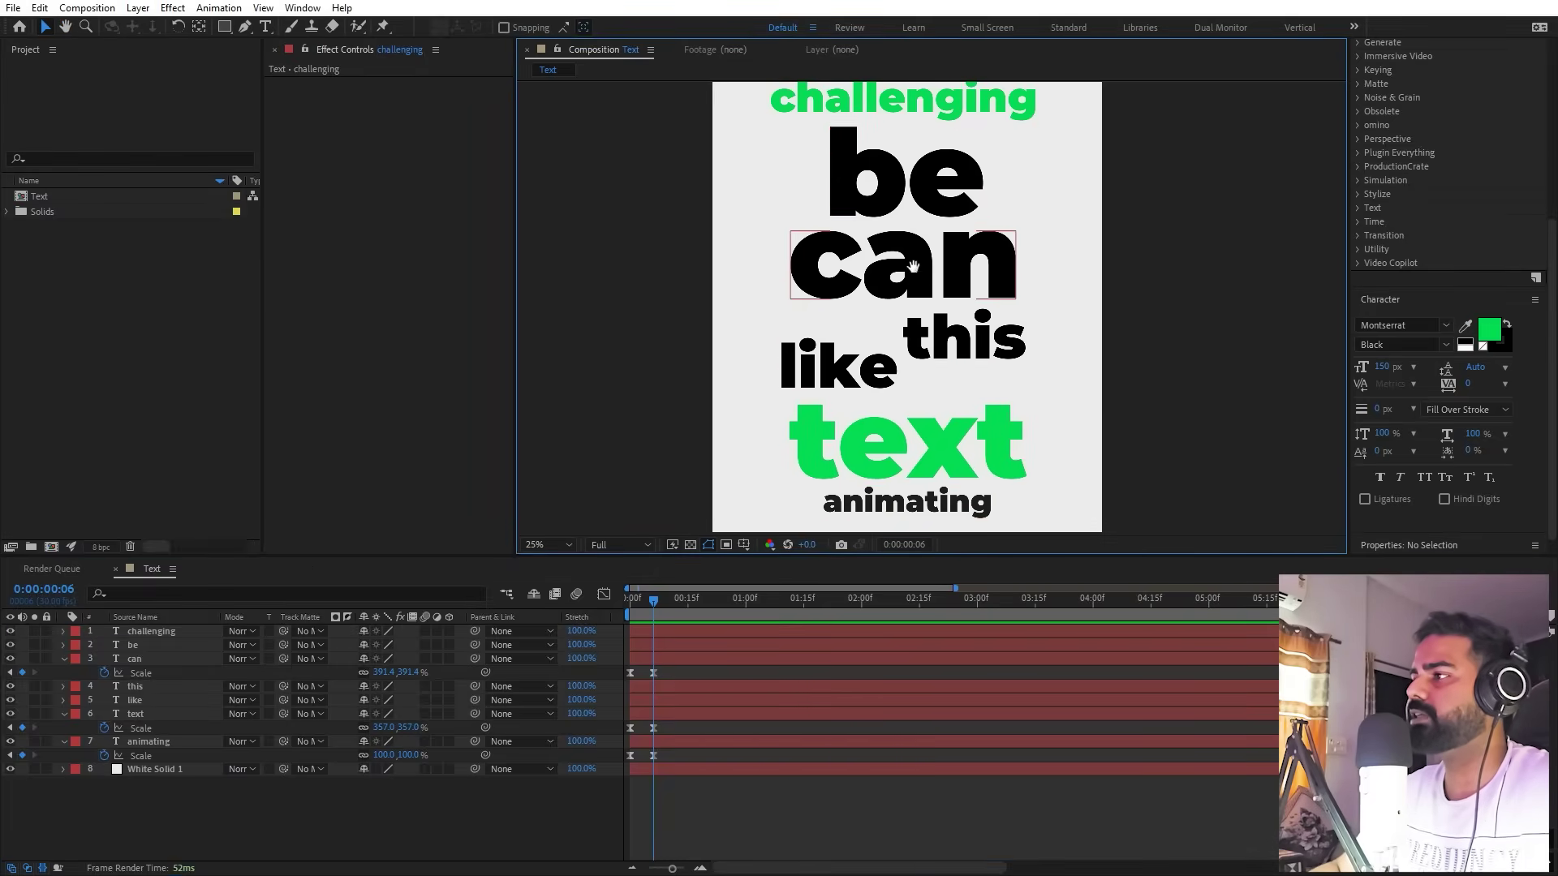
Continue stacking duplicated words above "challenging": black "but", green "this", black "tutorial" and "will", green "help" and black "you"
key(h)
drag(916, 252, 904, 395)
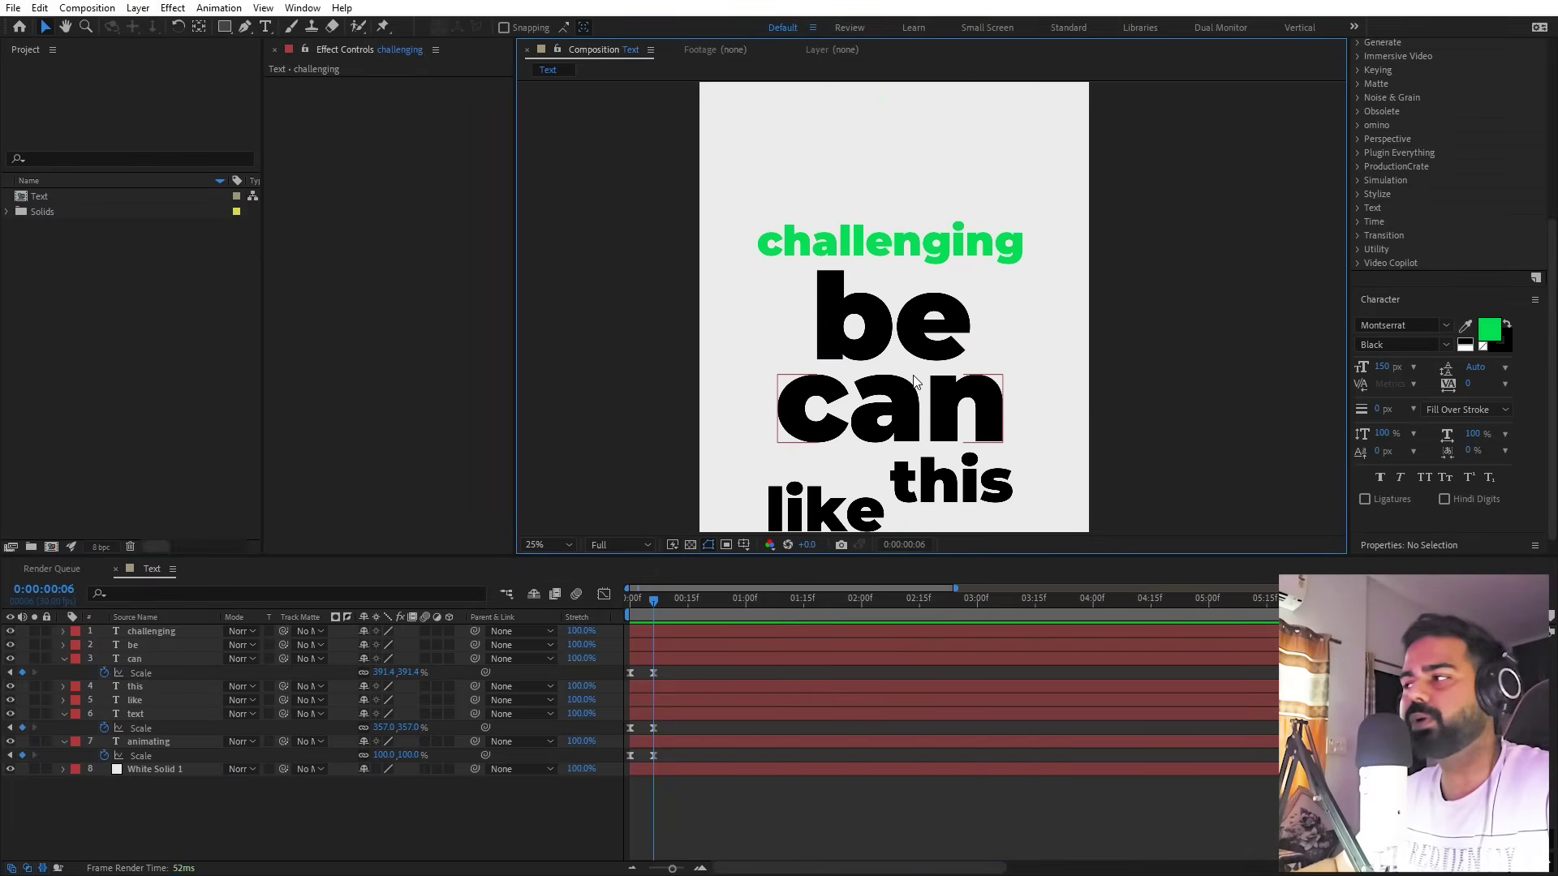
key(h)
drag(903, 281, 873, 472)
drag(844, 327, 869, 292)
scroll(864, 487, down, 1)
key(h)
drag(864, 527, 855, 381)
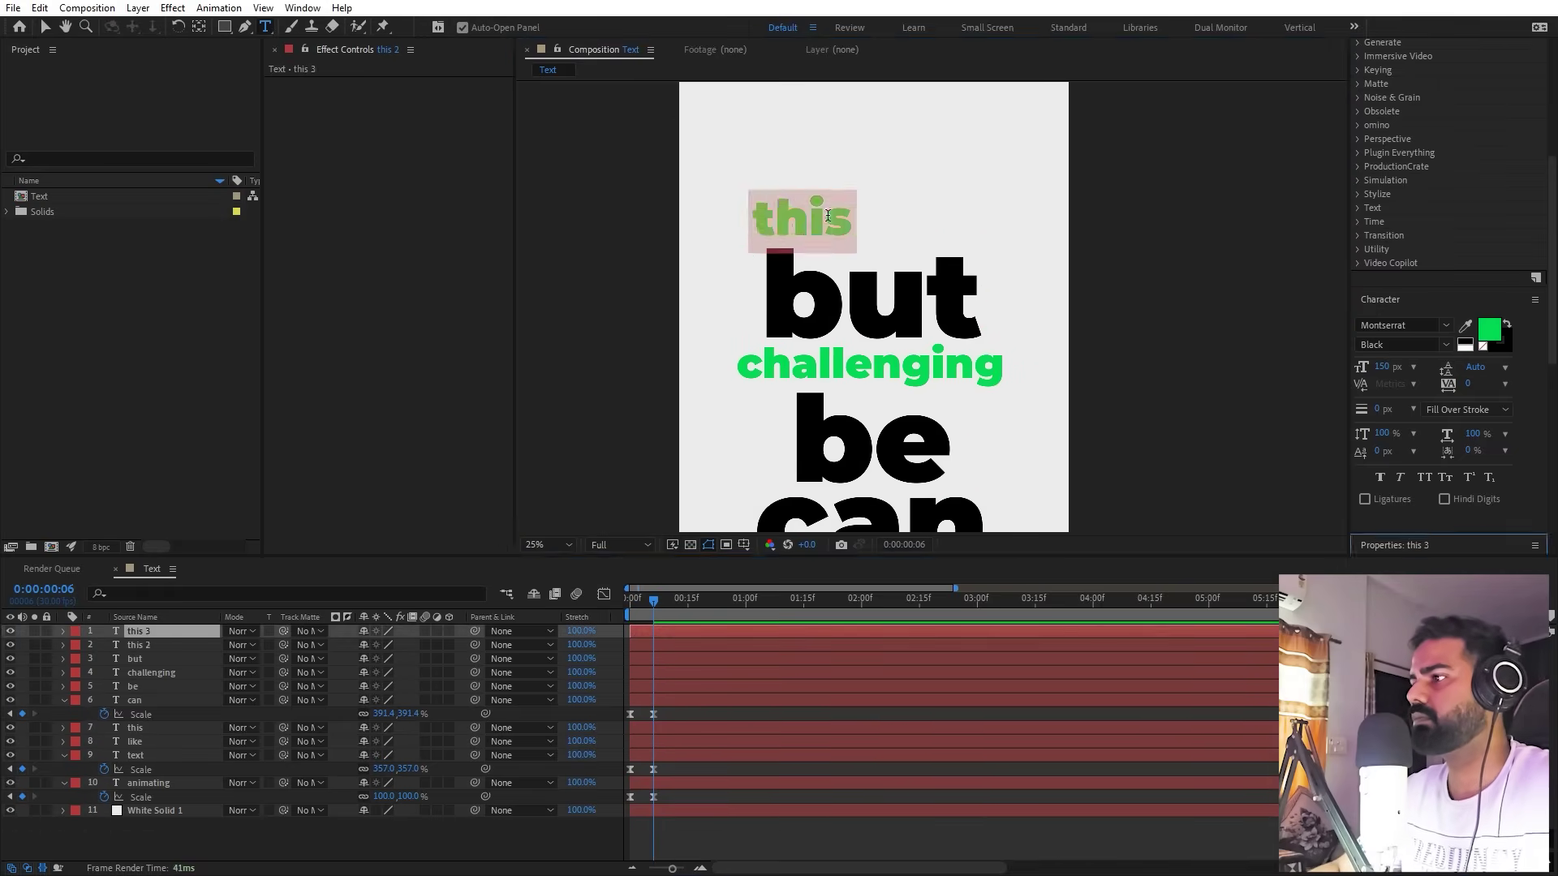
drag(917, 228, 945, 401)
scroll(946, 242, down, 1)
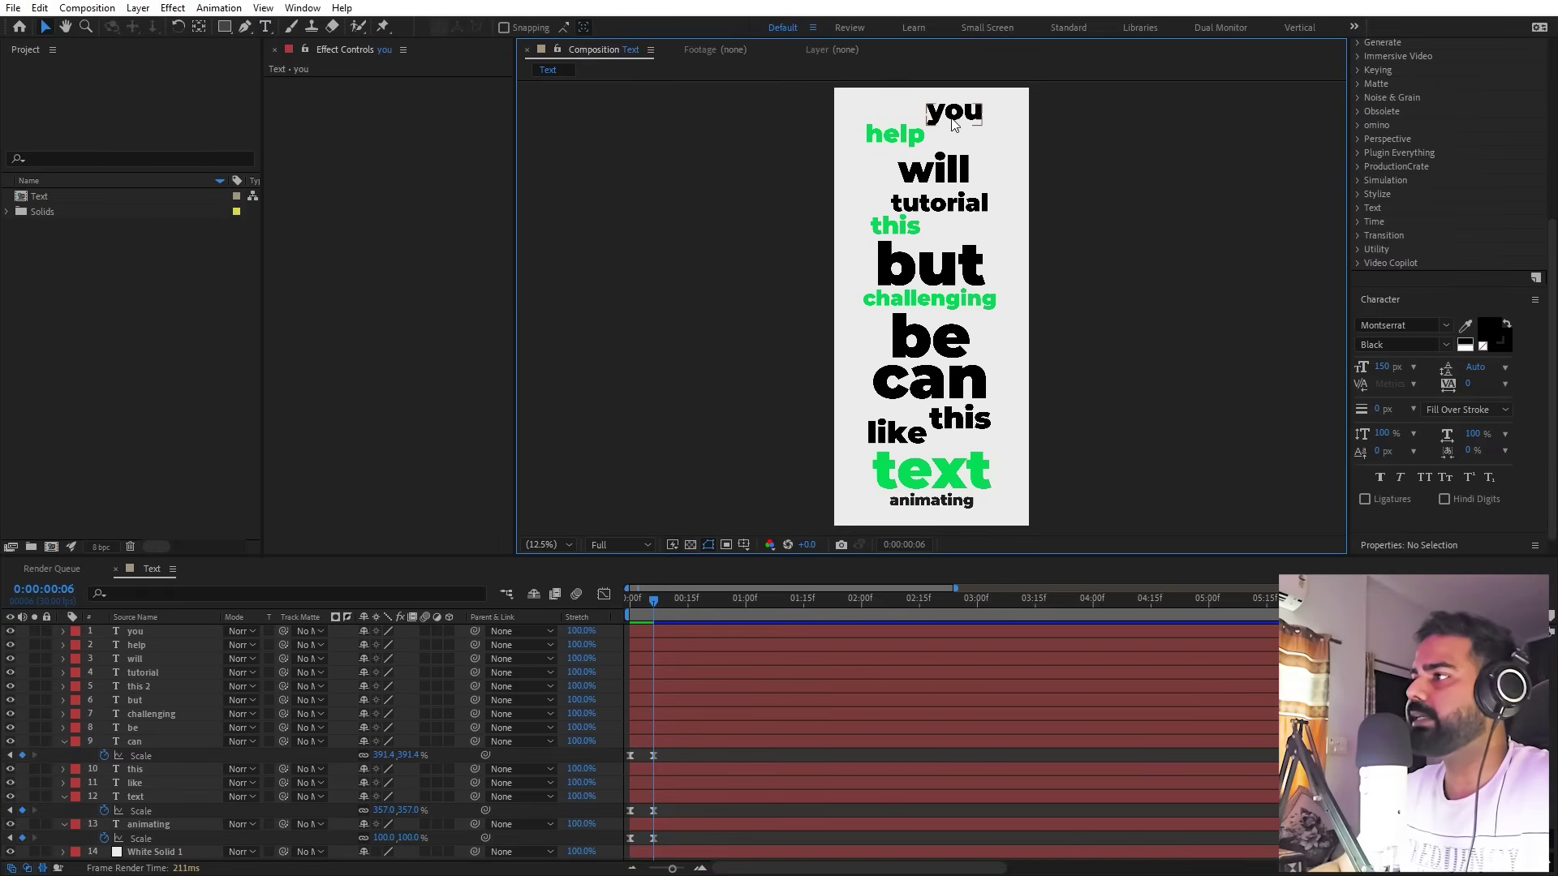
Reveal the Scale keyframes of all text layers from "you" to "animating" and examine their speed curves in the graph editor
click(154, 631)
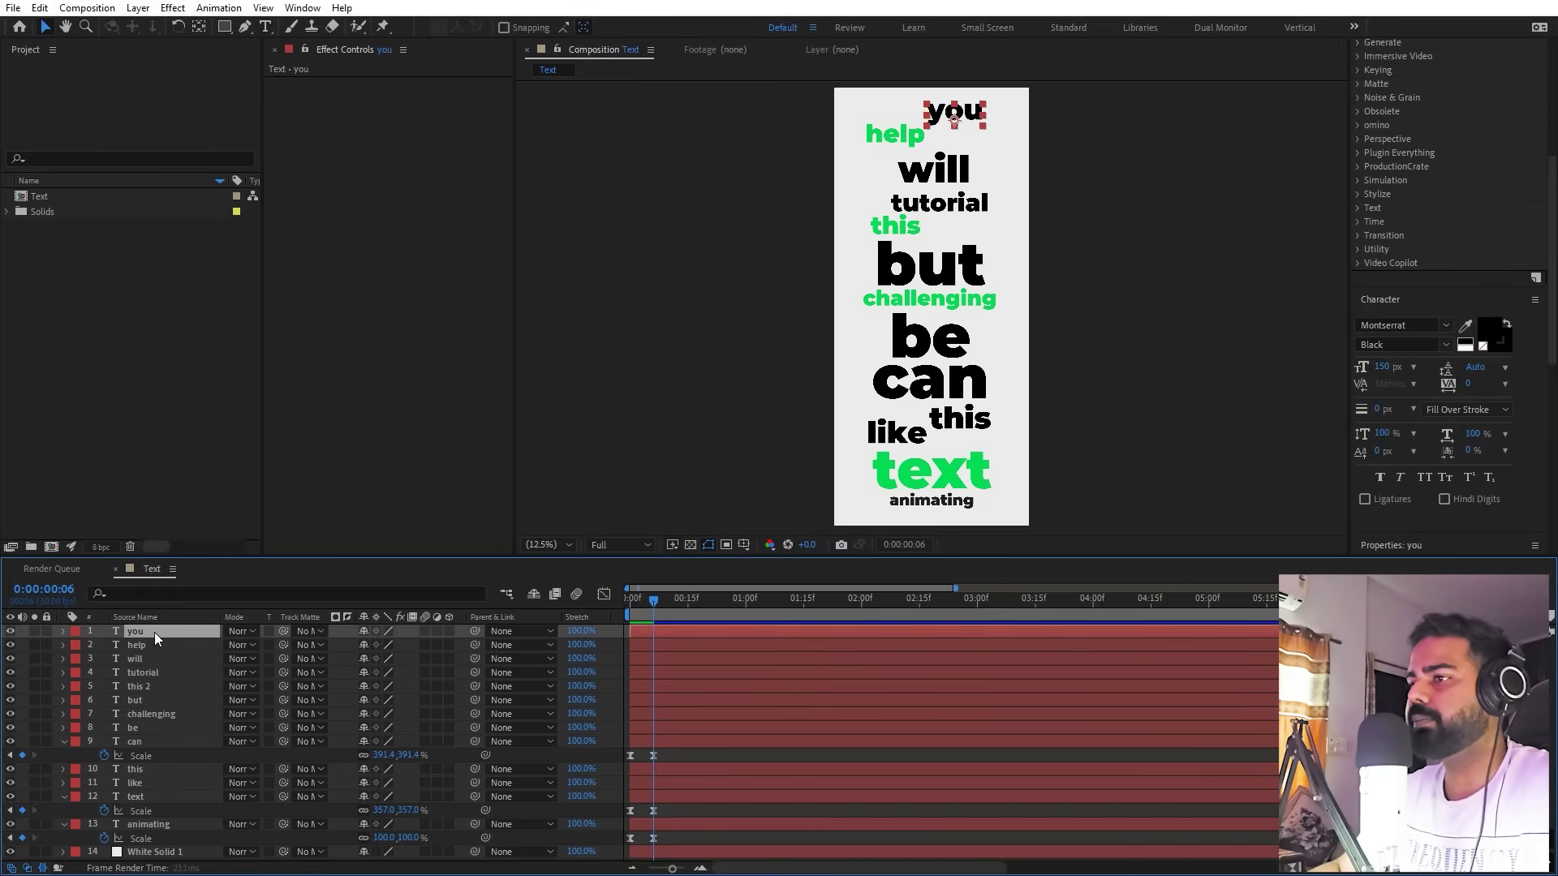
shift+click(159, 822)
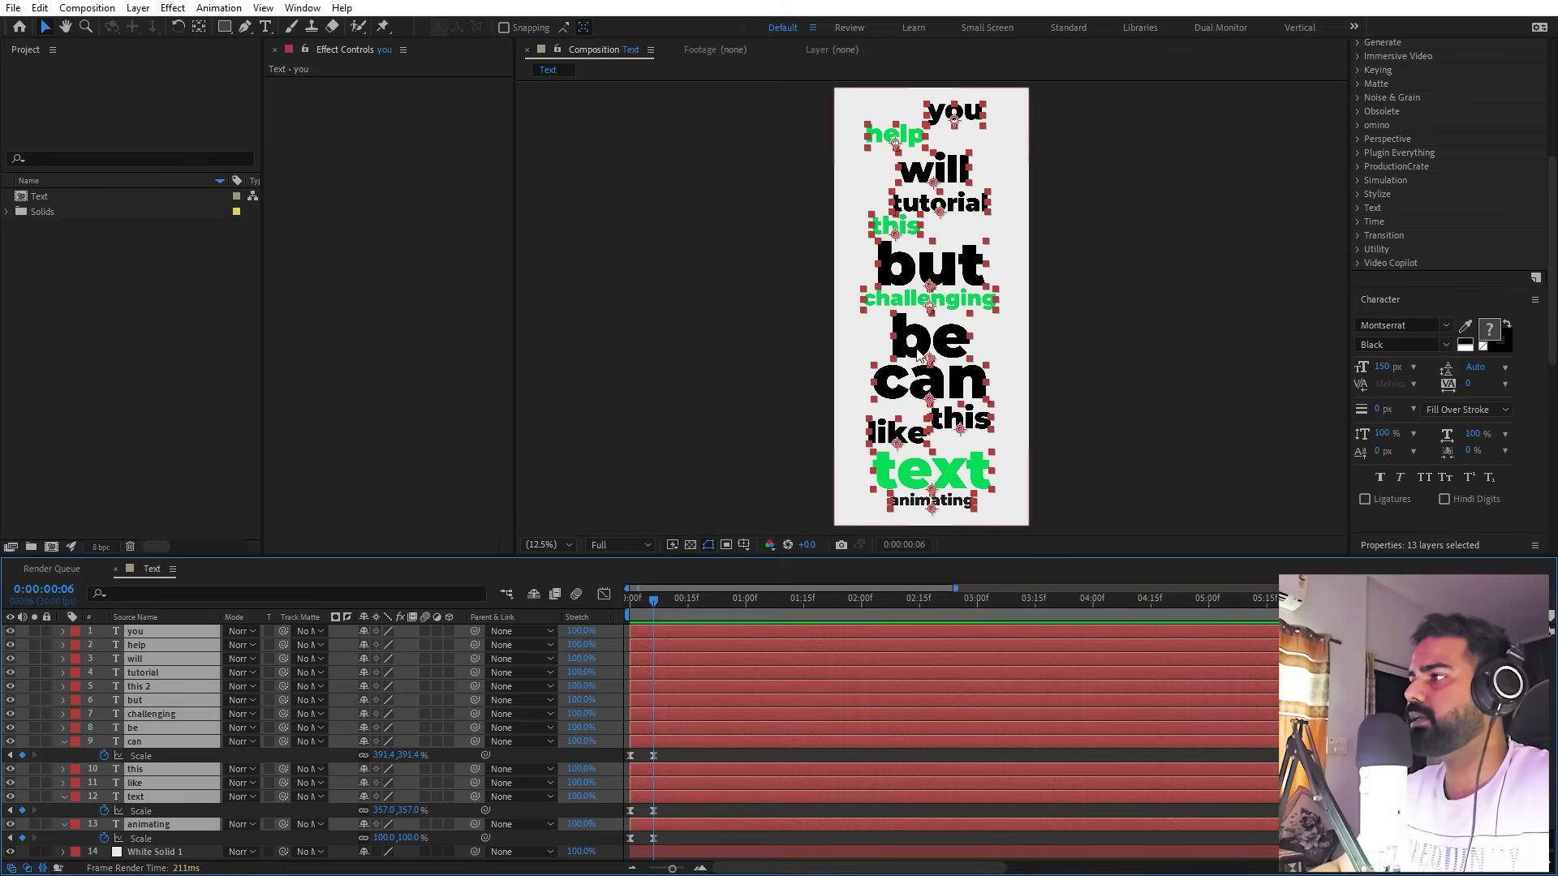
key(s)
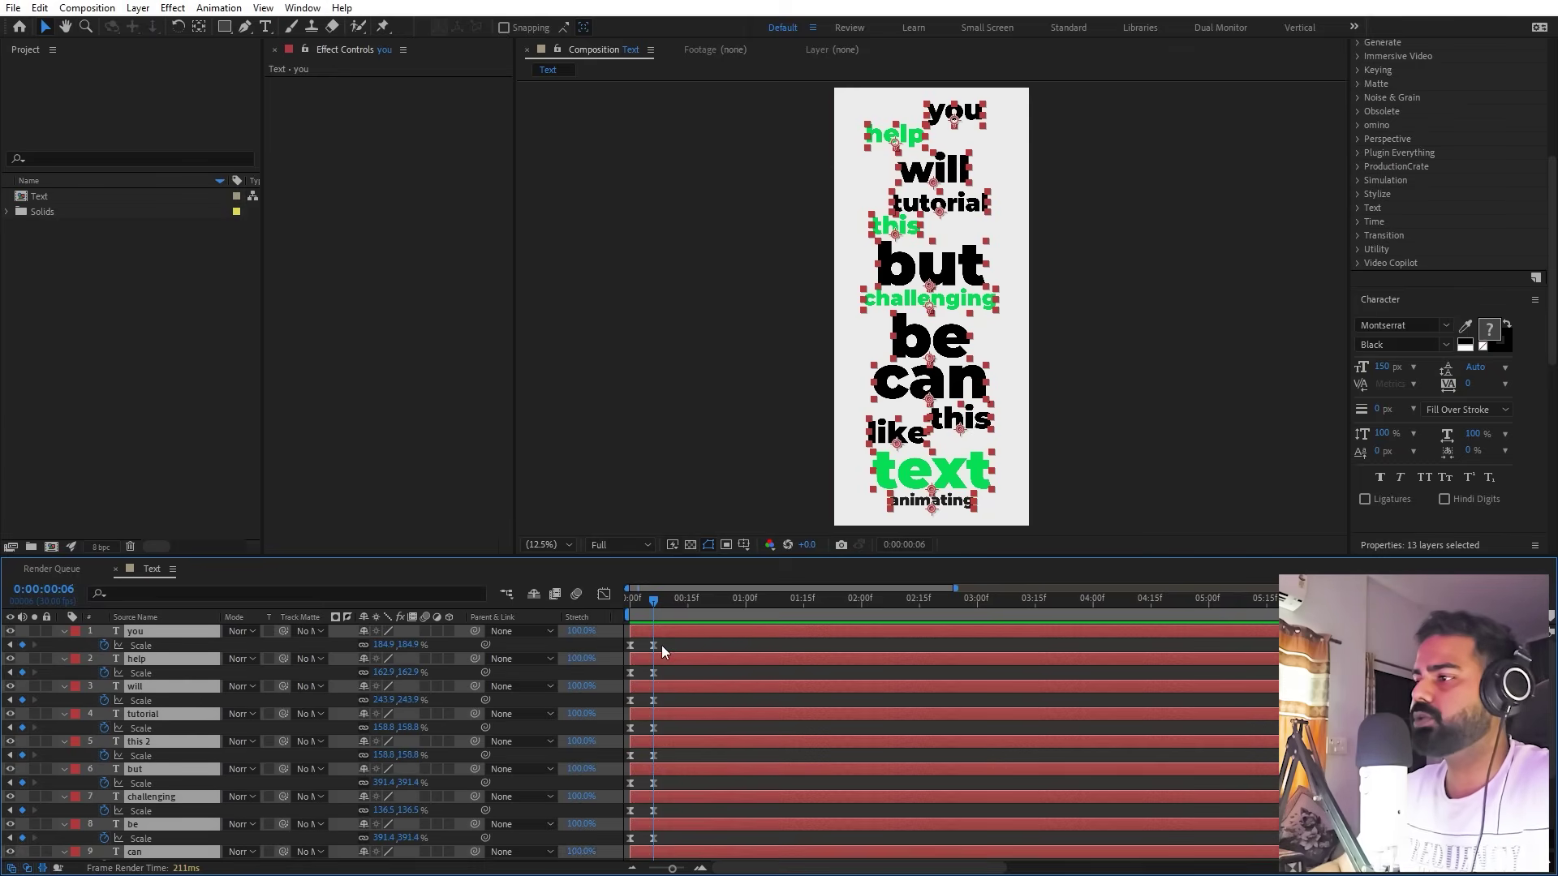
drag(663, 644, 578, 869)
key(ctrl+a)
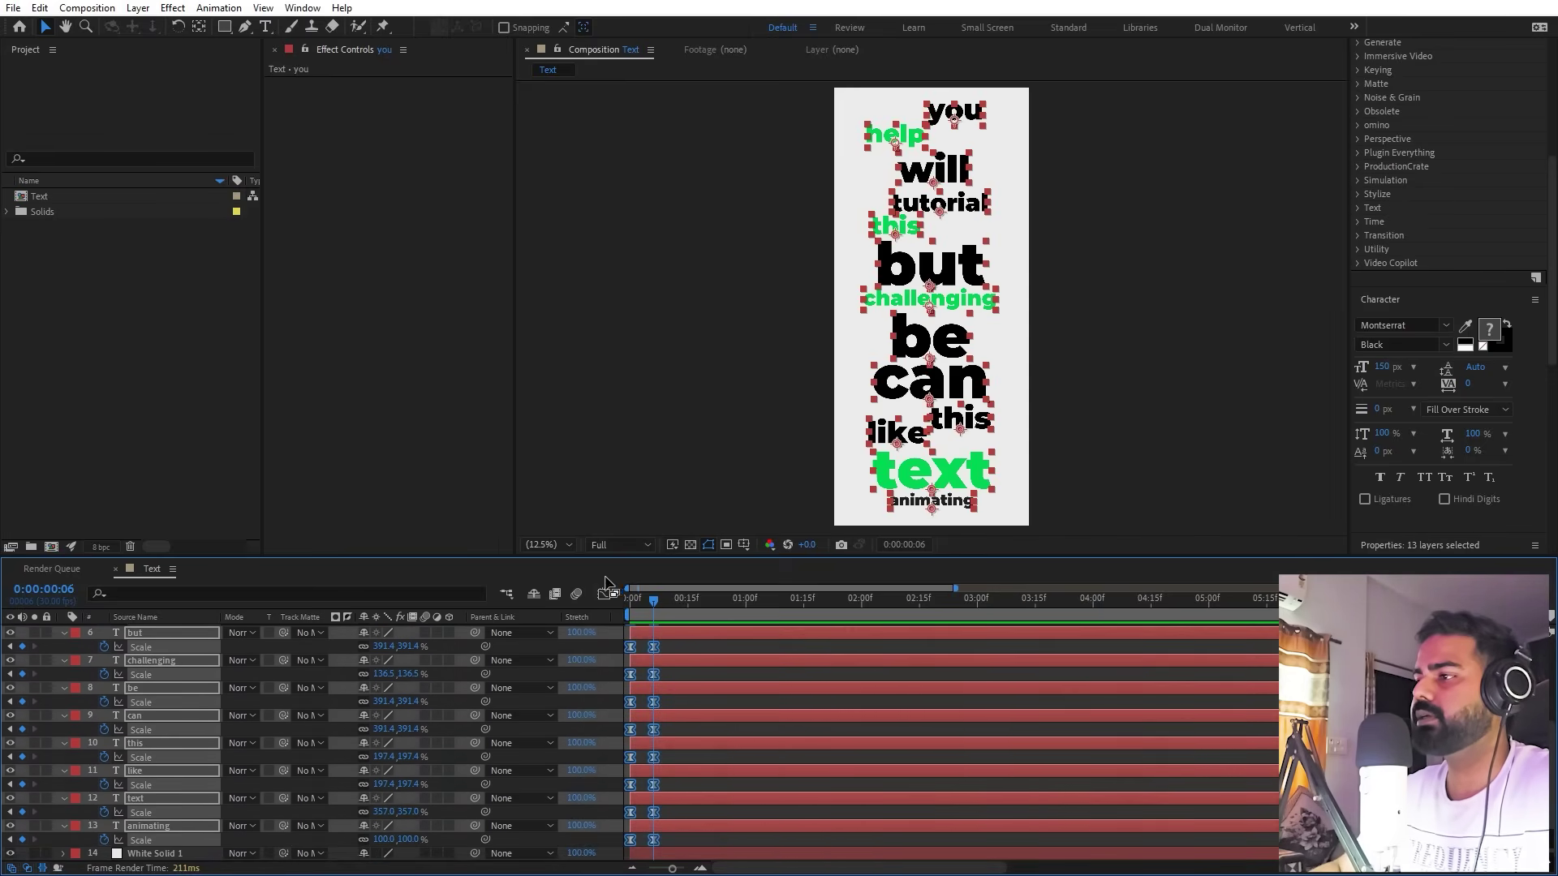
click(601, 596)
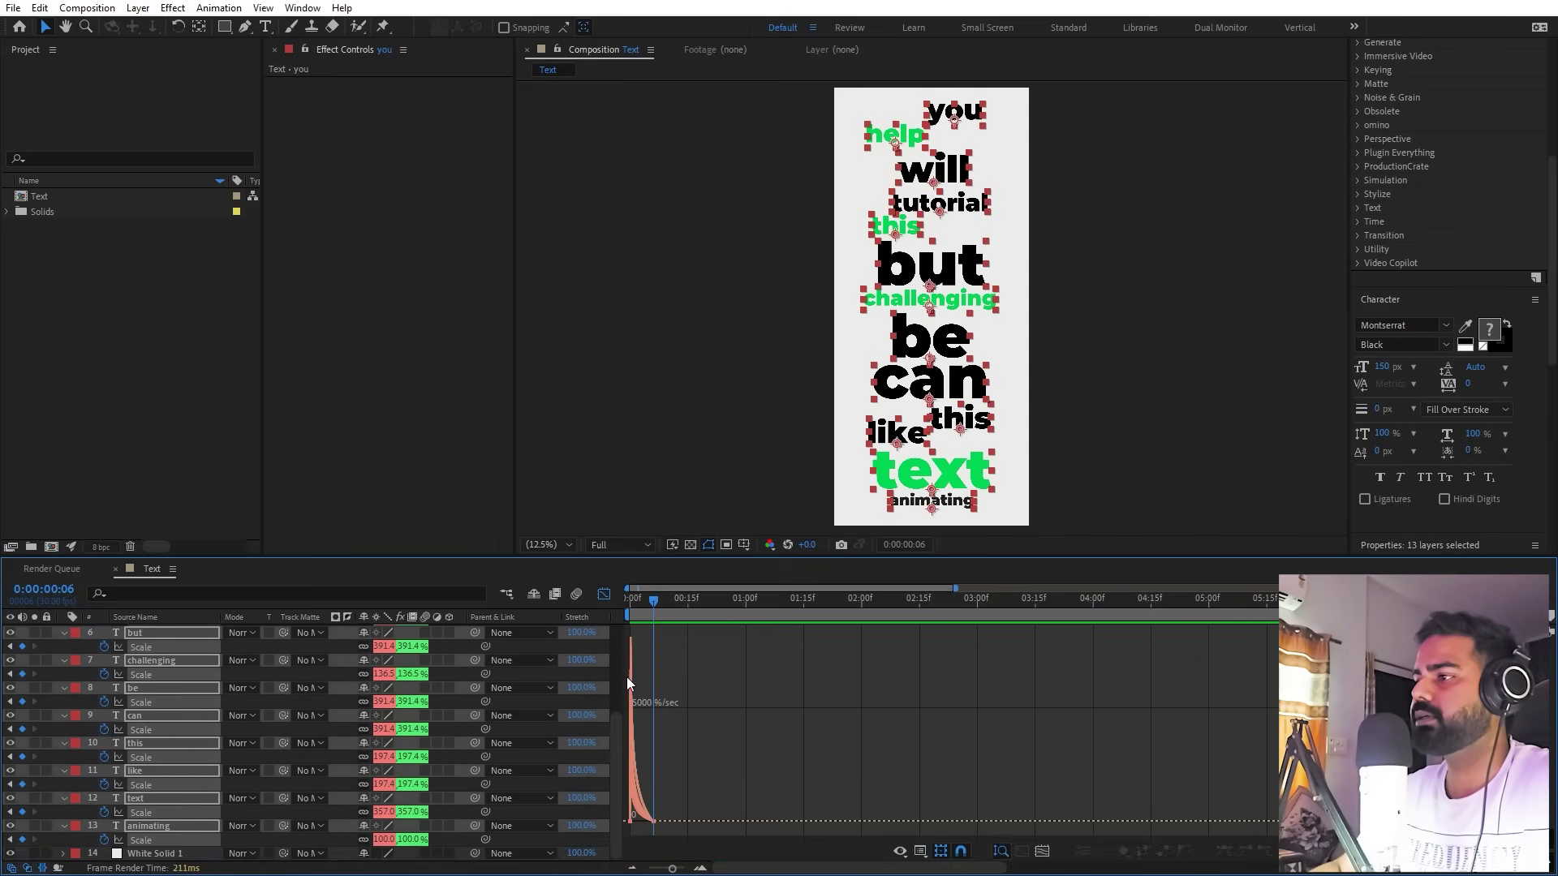
click(604, 595)
key(u)
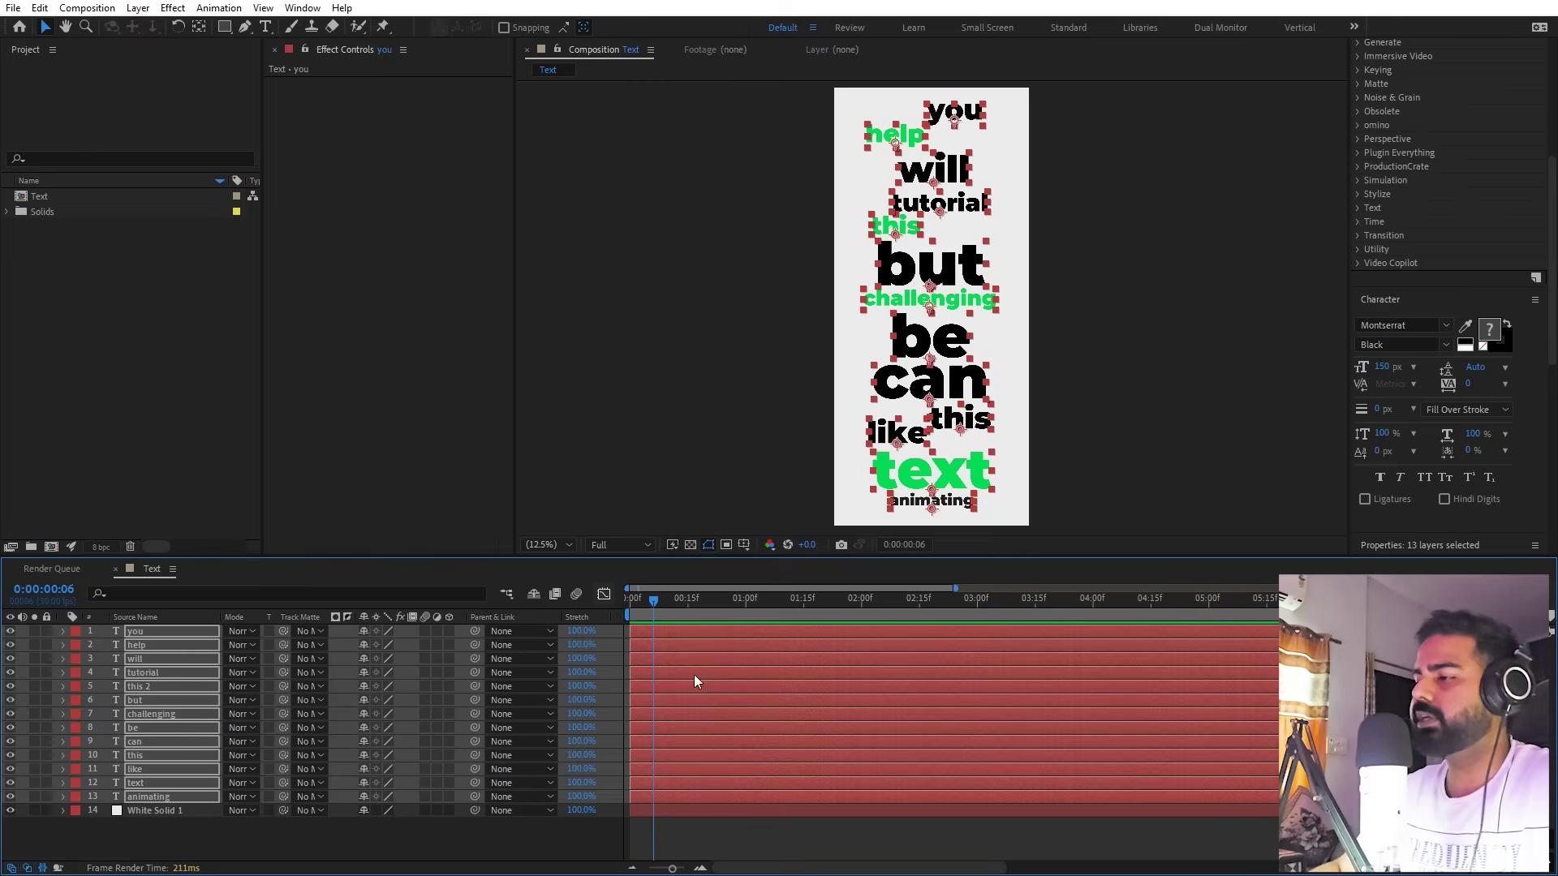
click(665, 824)
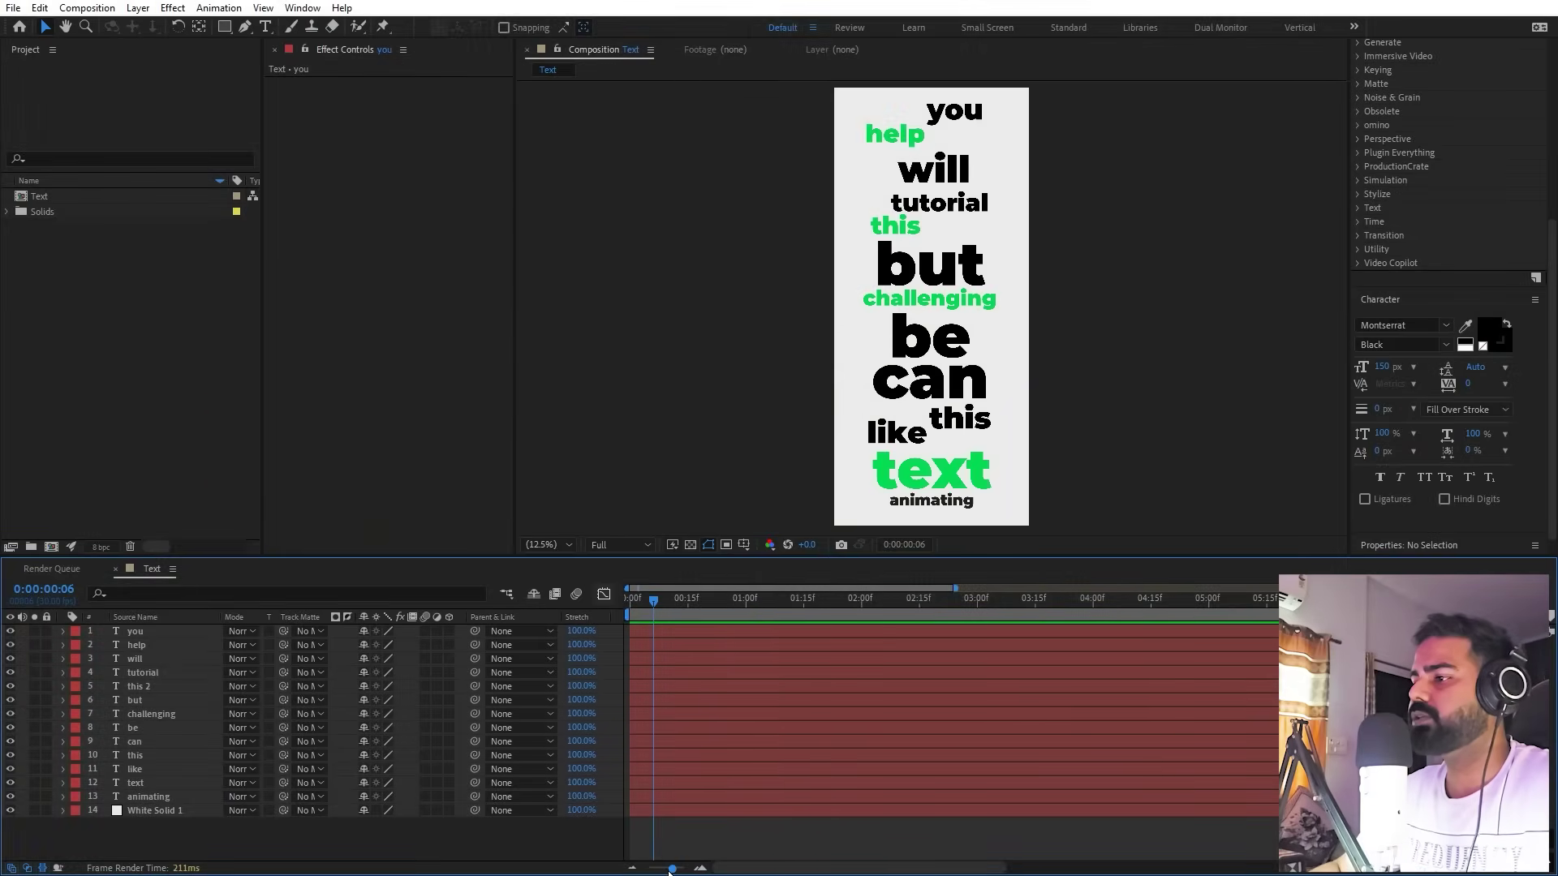
Shift all layers from "text" up to "you" so they start at about 1:09 in the timeline
drag(672, 867, 680, 868)
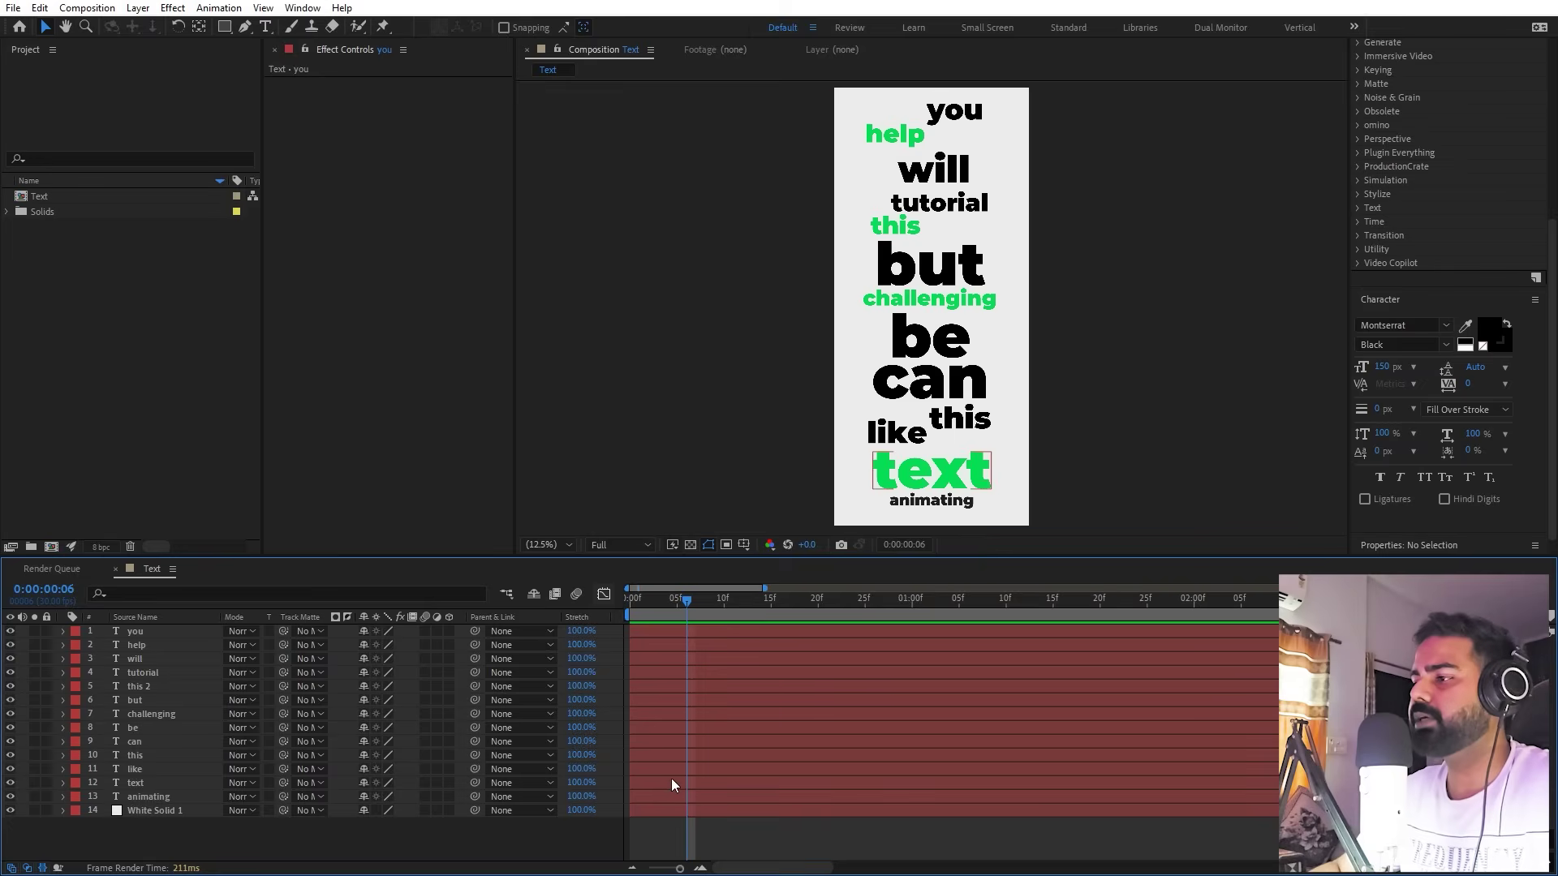
click(670, 780)
shift+click(651, 630)
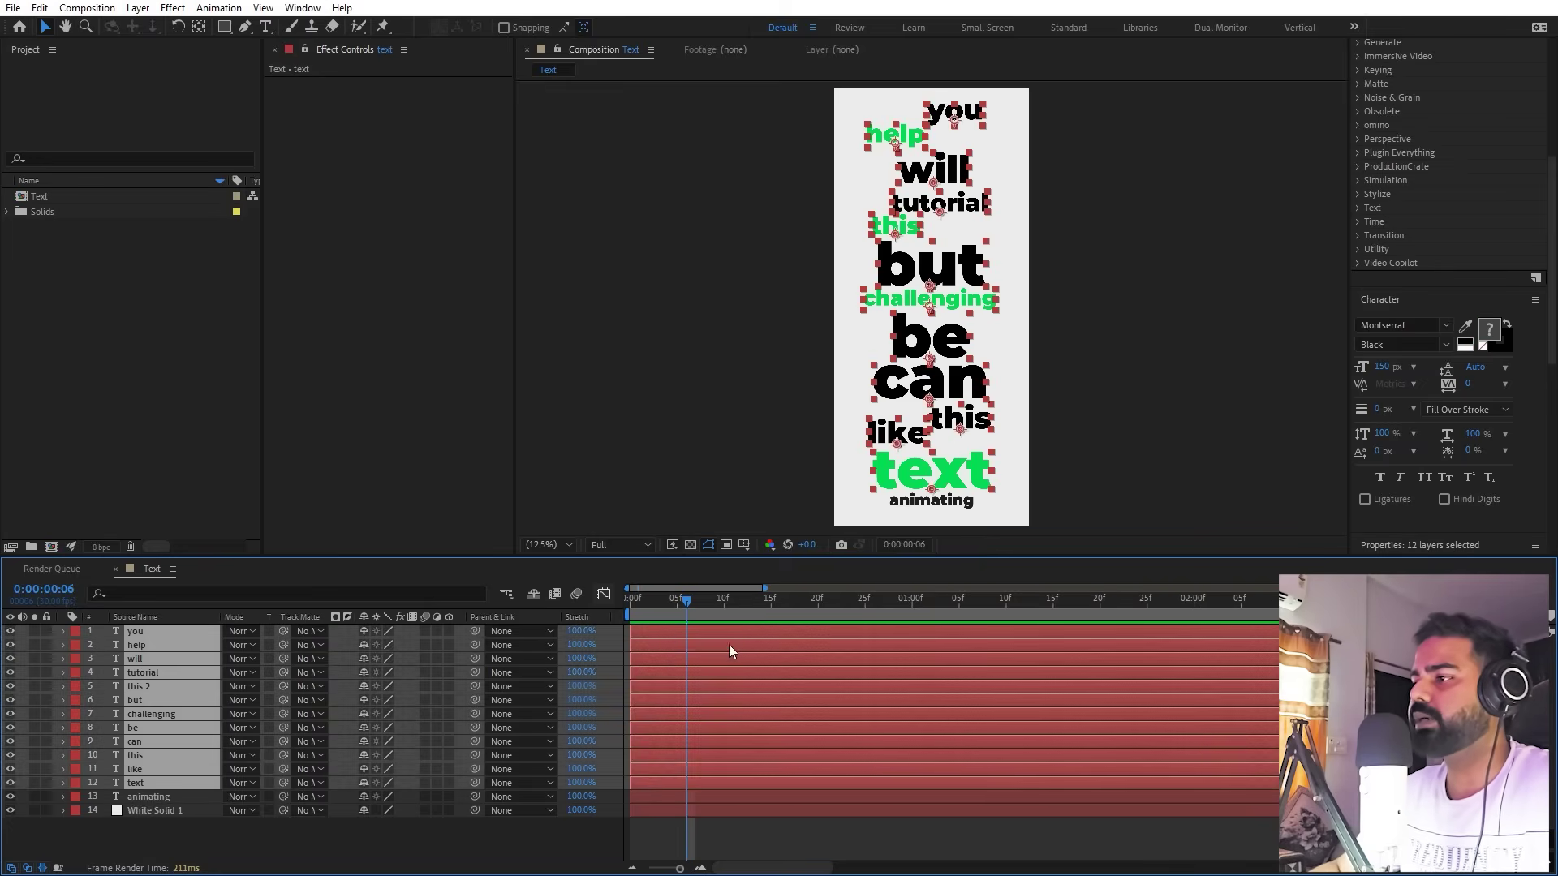
drag(728, 645, 1095, 646)
key(Home)
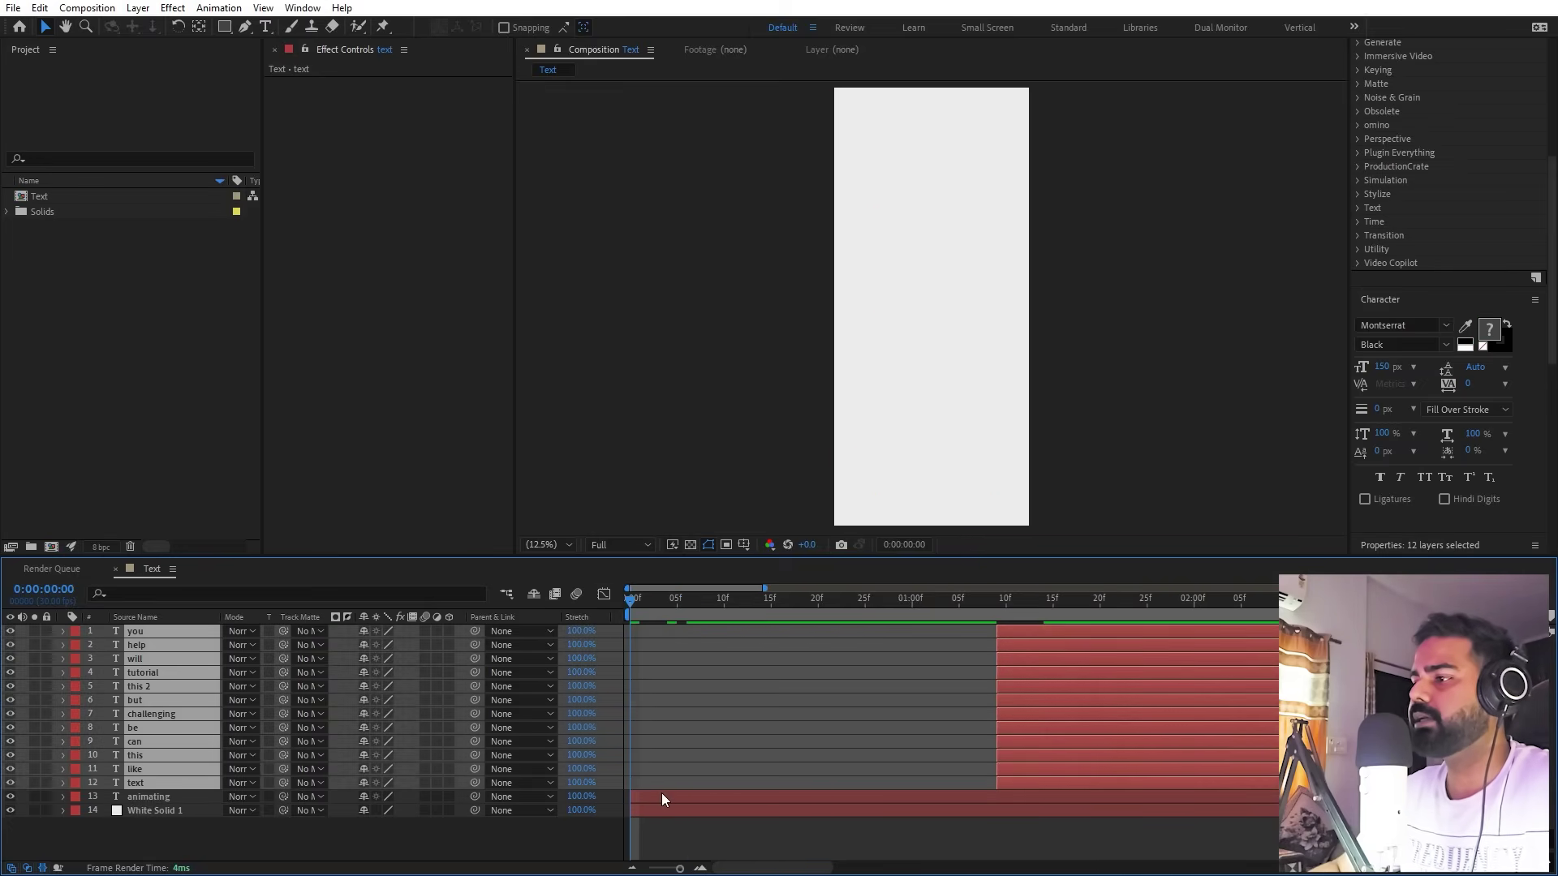
Stagger the first words so "animating" starts at about frame 3, "text" at frame 9 and "like" at frame 16
drag(662, 794, 727, 744)
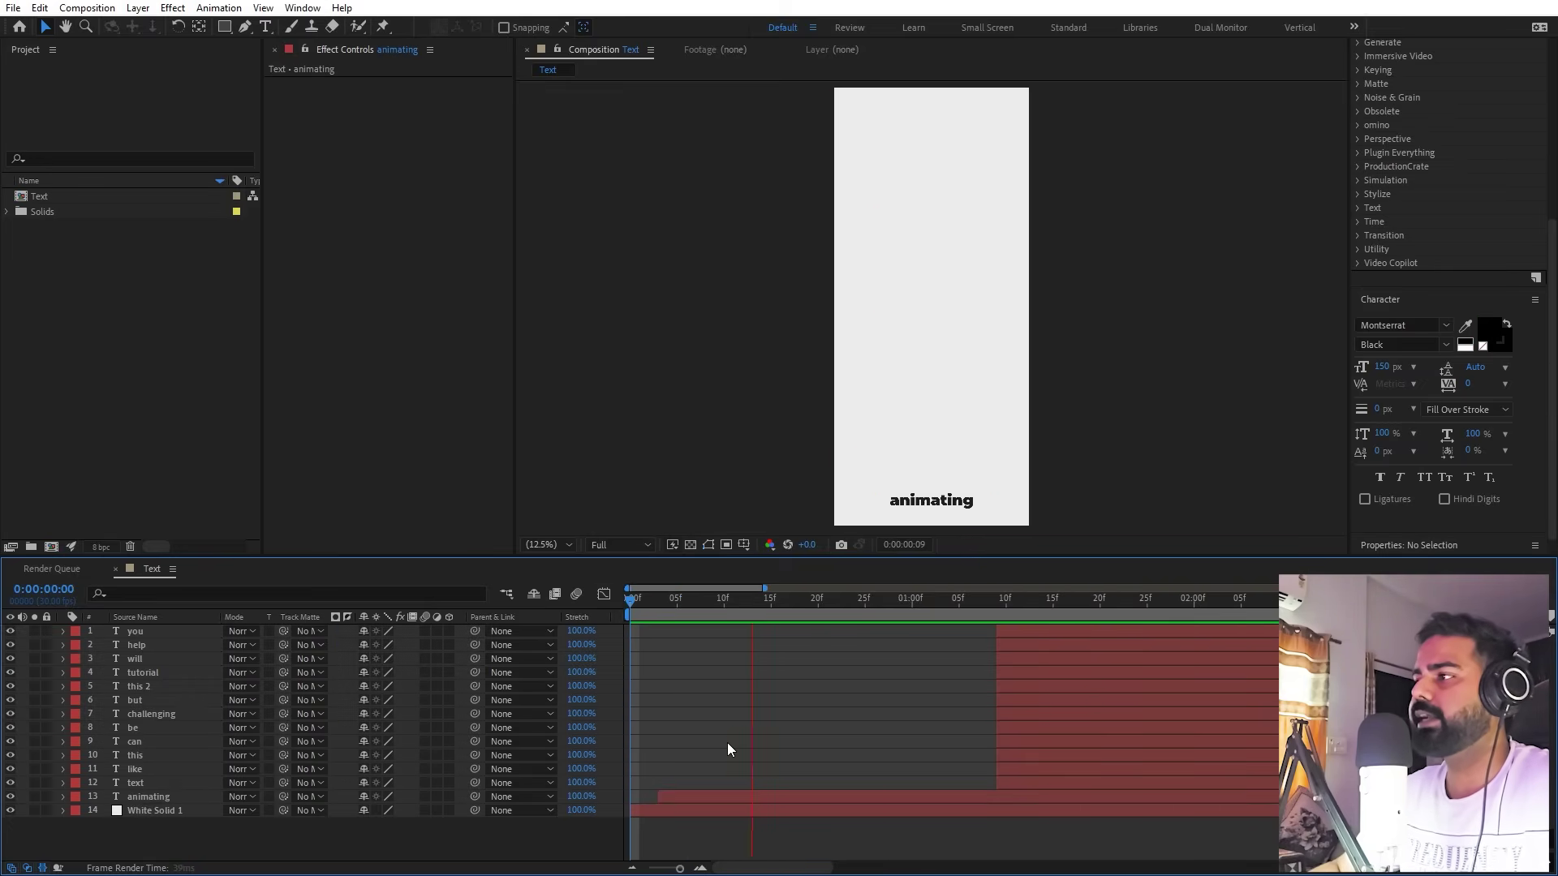
key(space)
drag(1006, 782, 830, 779)
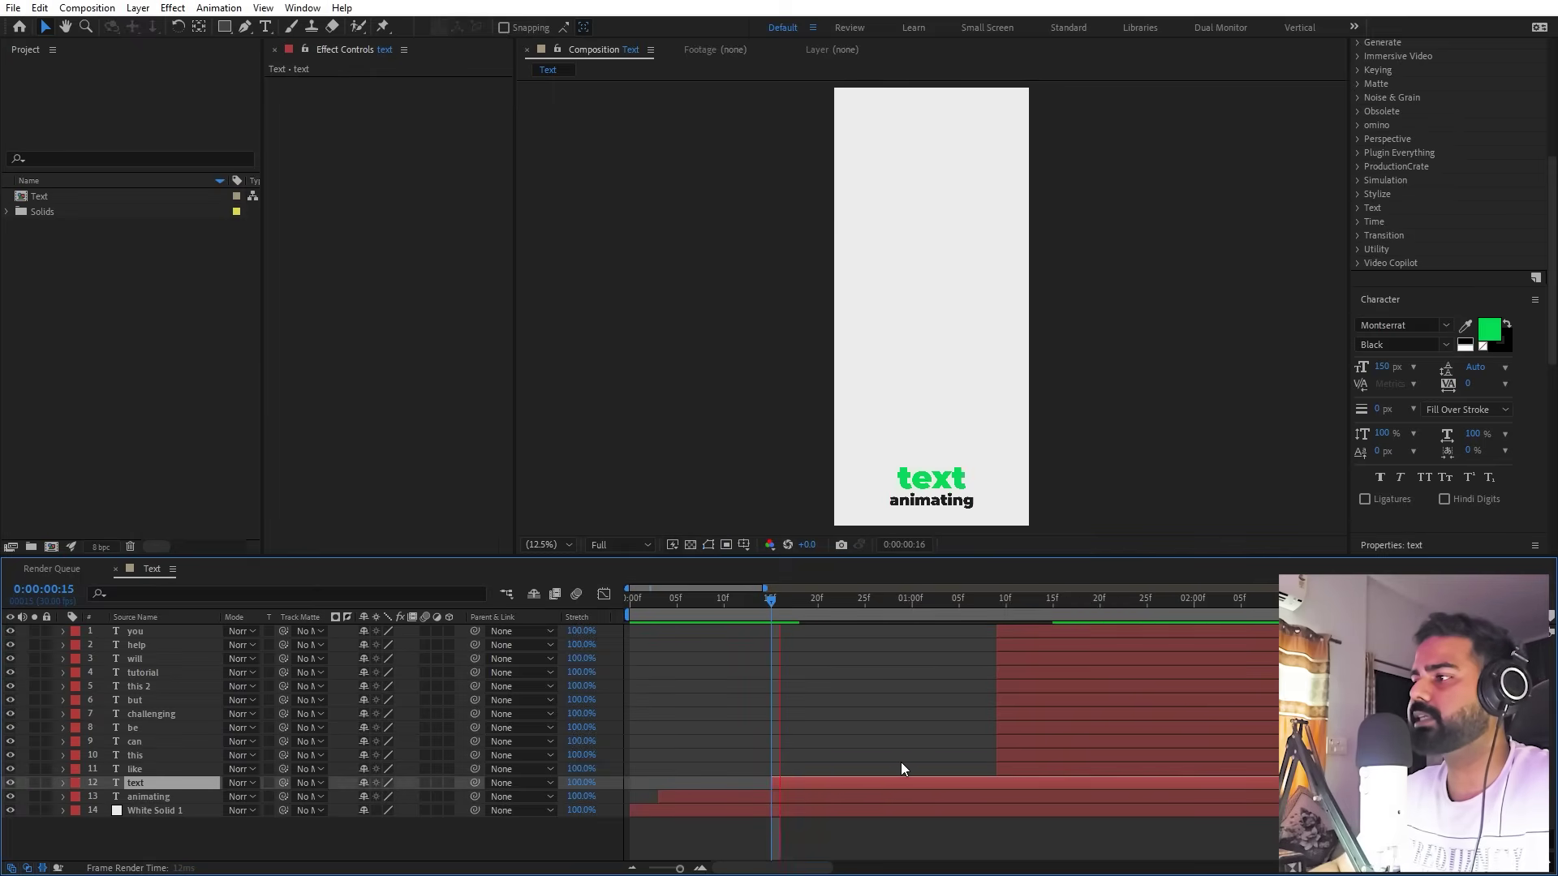
drag(1011, 766, 870, 767)
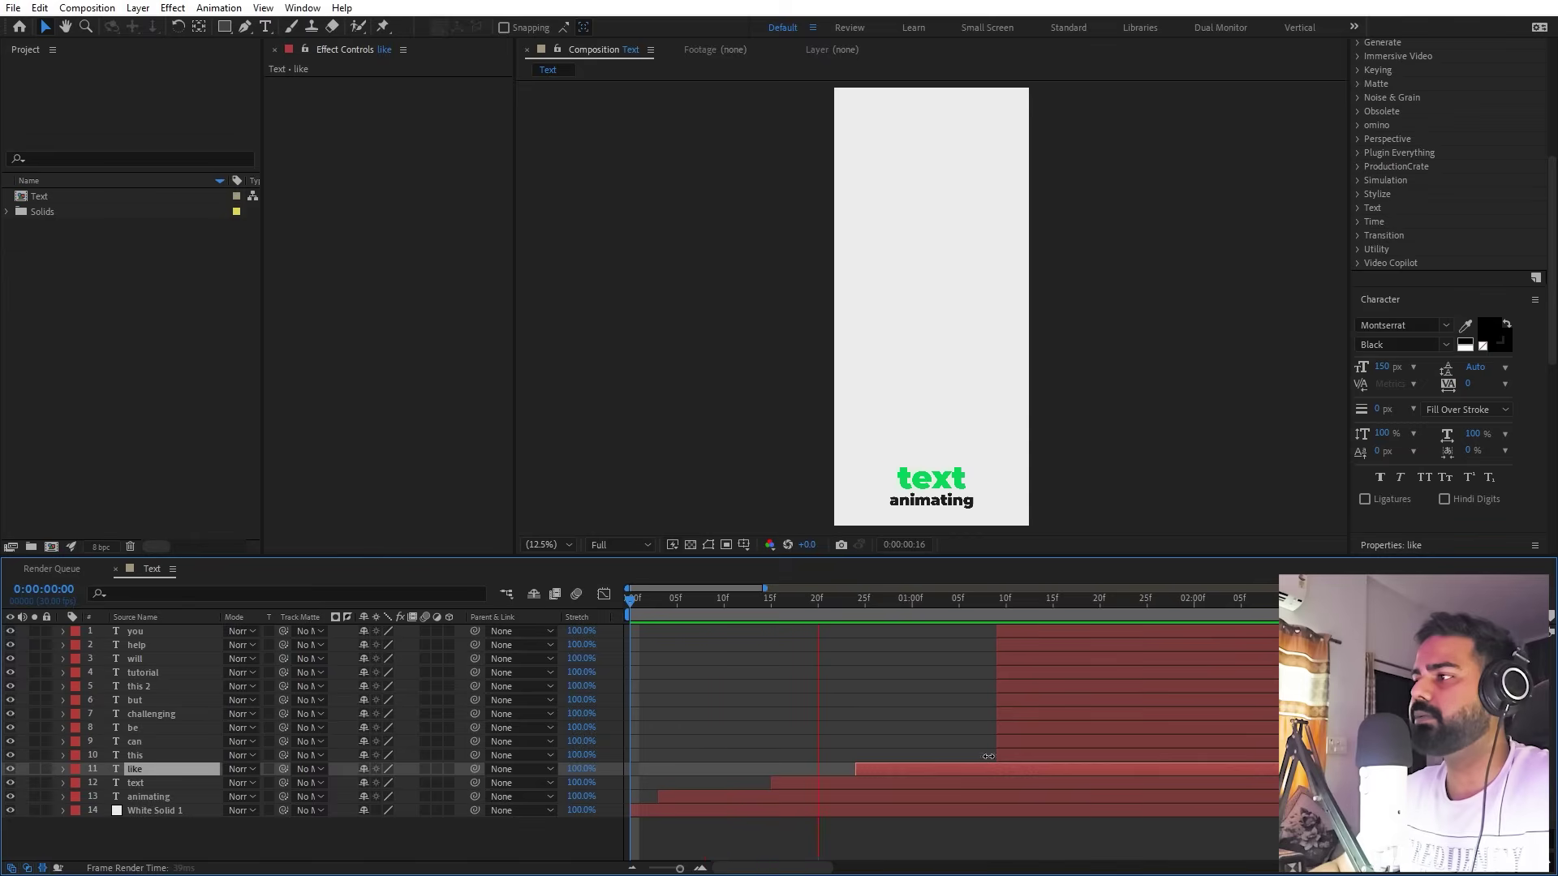
drag(926, 781, 794, 767)
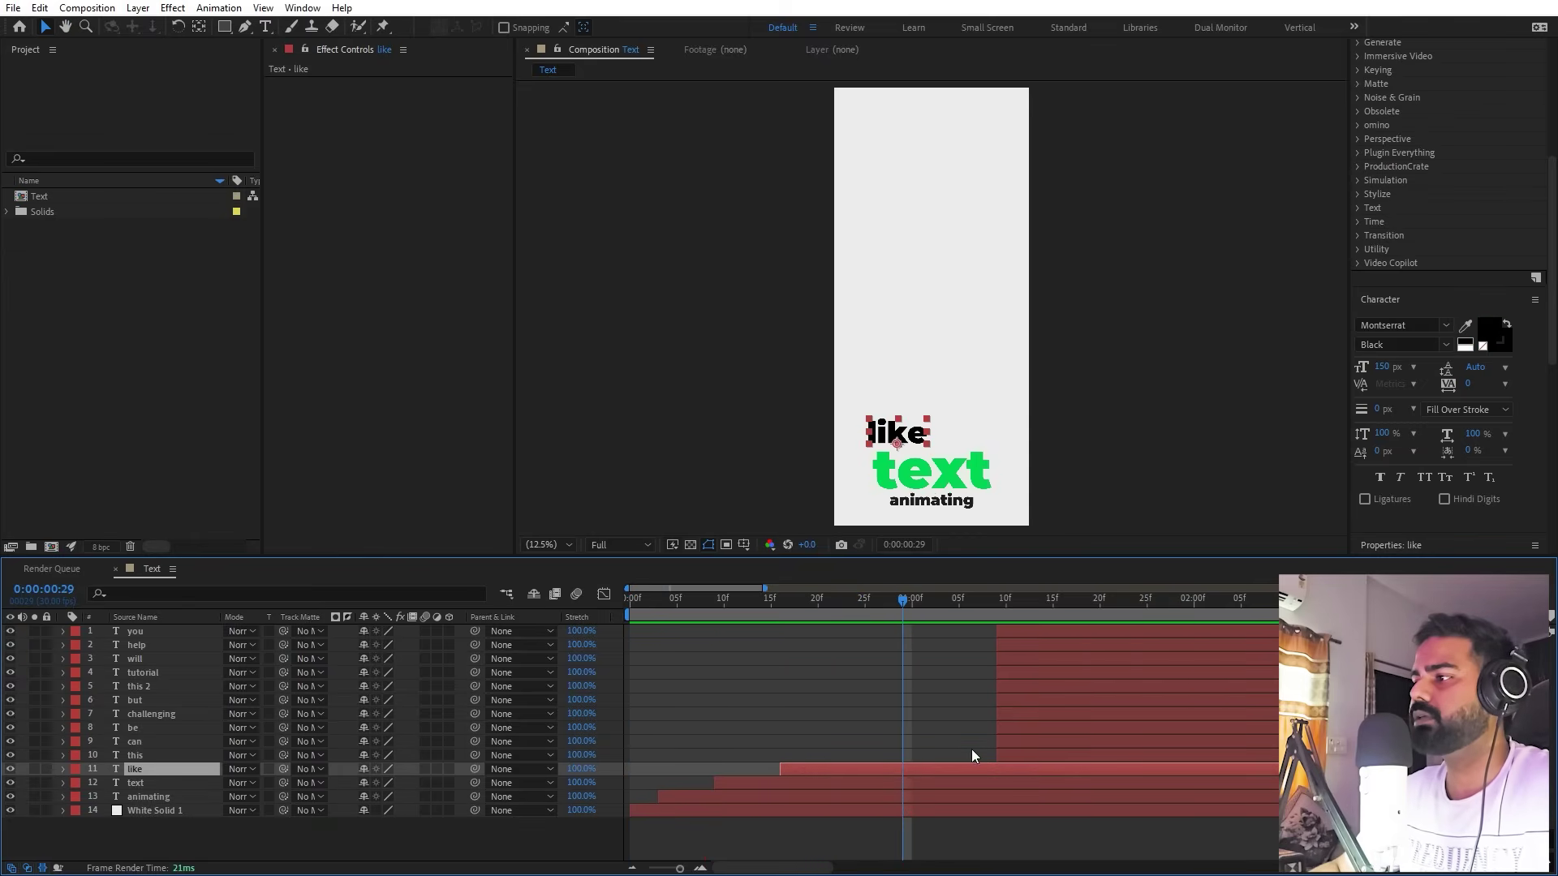
Start the lower "this" layer at about frame 24 and the "can" layer at about 1:00, previewing the timing
drag(1029, 754, 869, 754)
key(space)
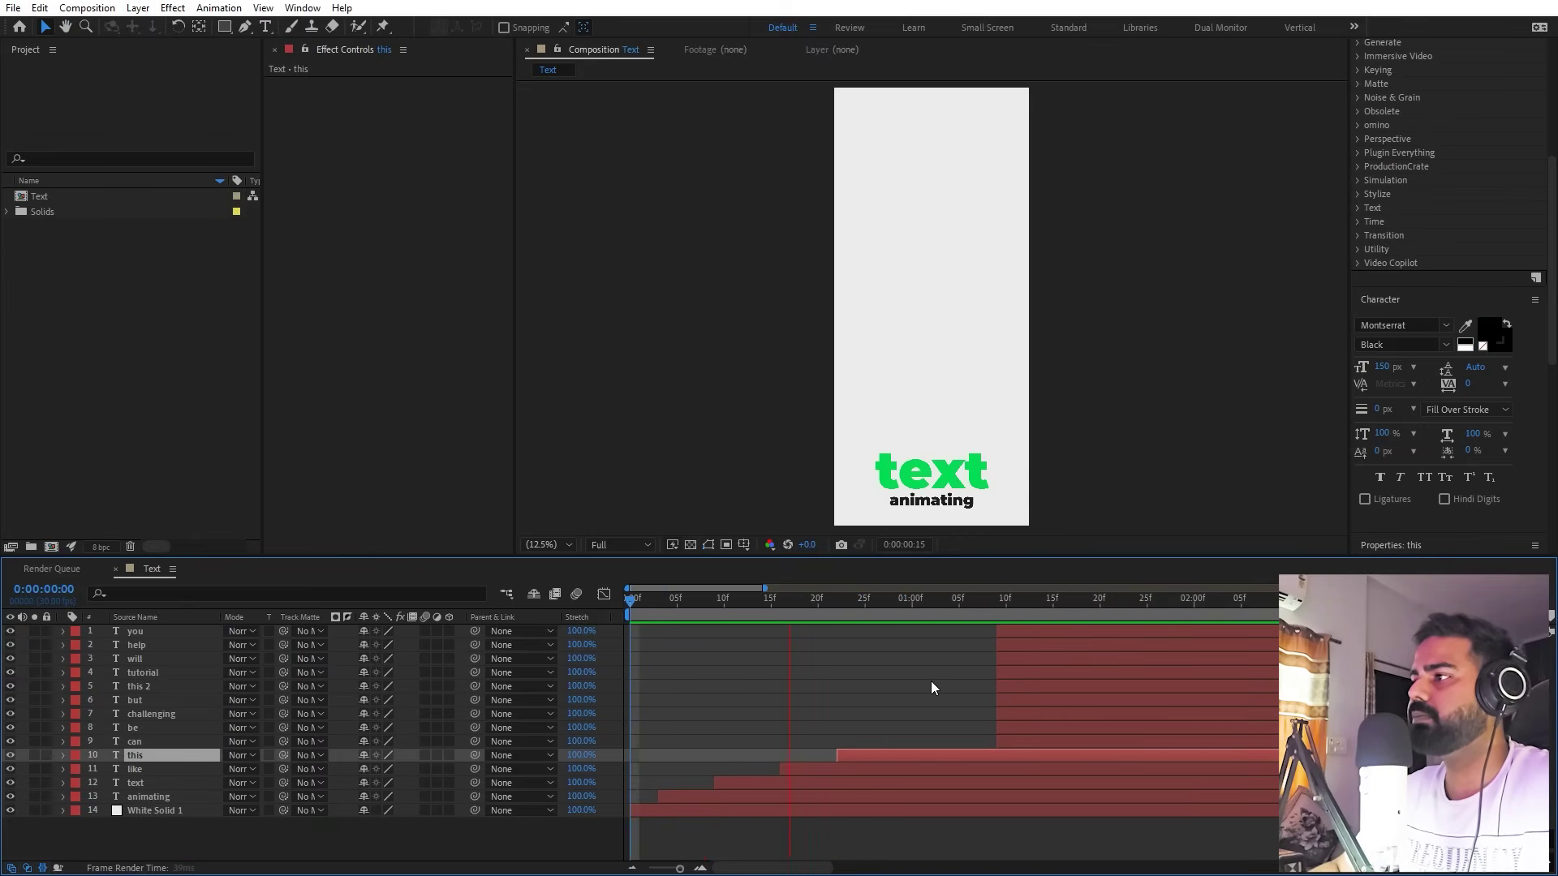
key(space)
drag(952, 752, 970, 751)
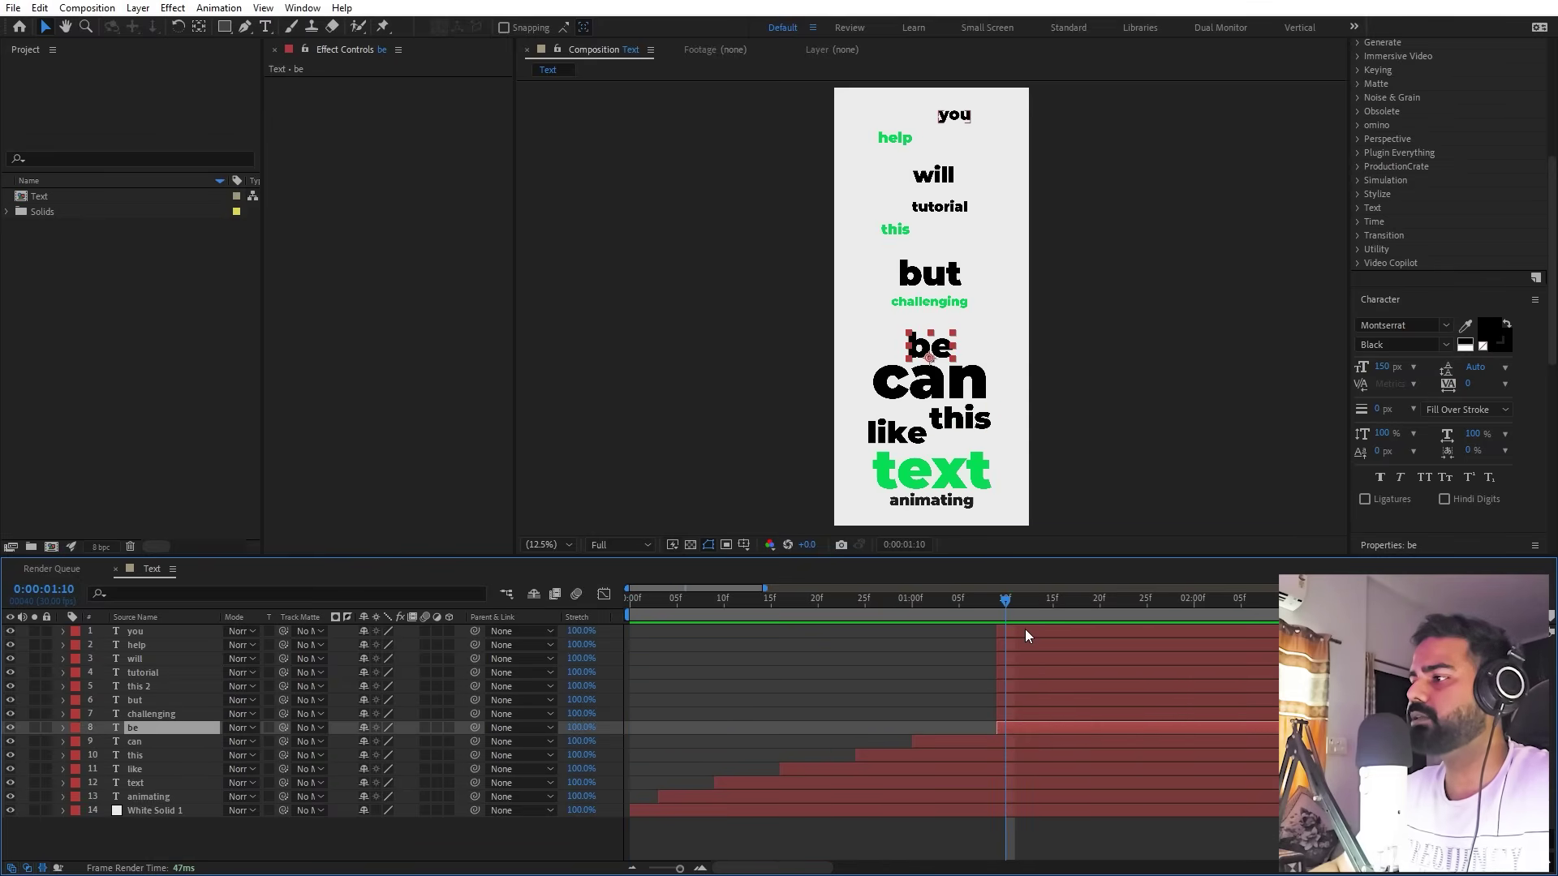
Start "be" at 1:10 and stagger the layers from "challenging" to "you" one after another, with "you" at about 3:06
shift+click(1024, 630)
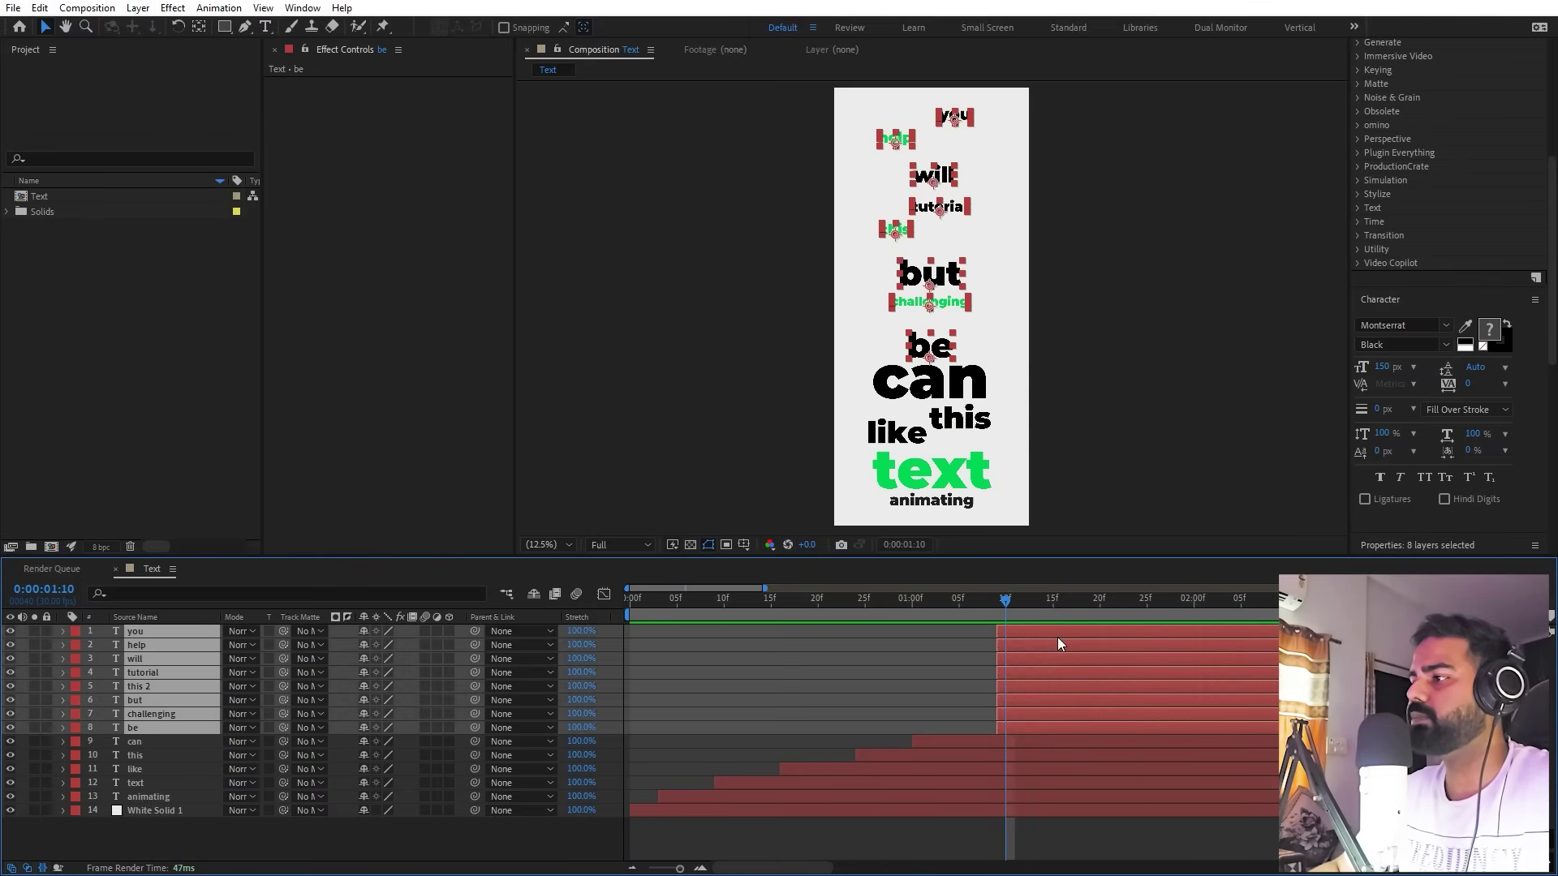
drag(1057, 696, 1292, 696)
click(1014, 631)
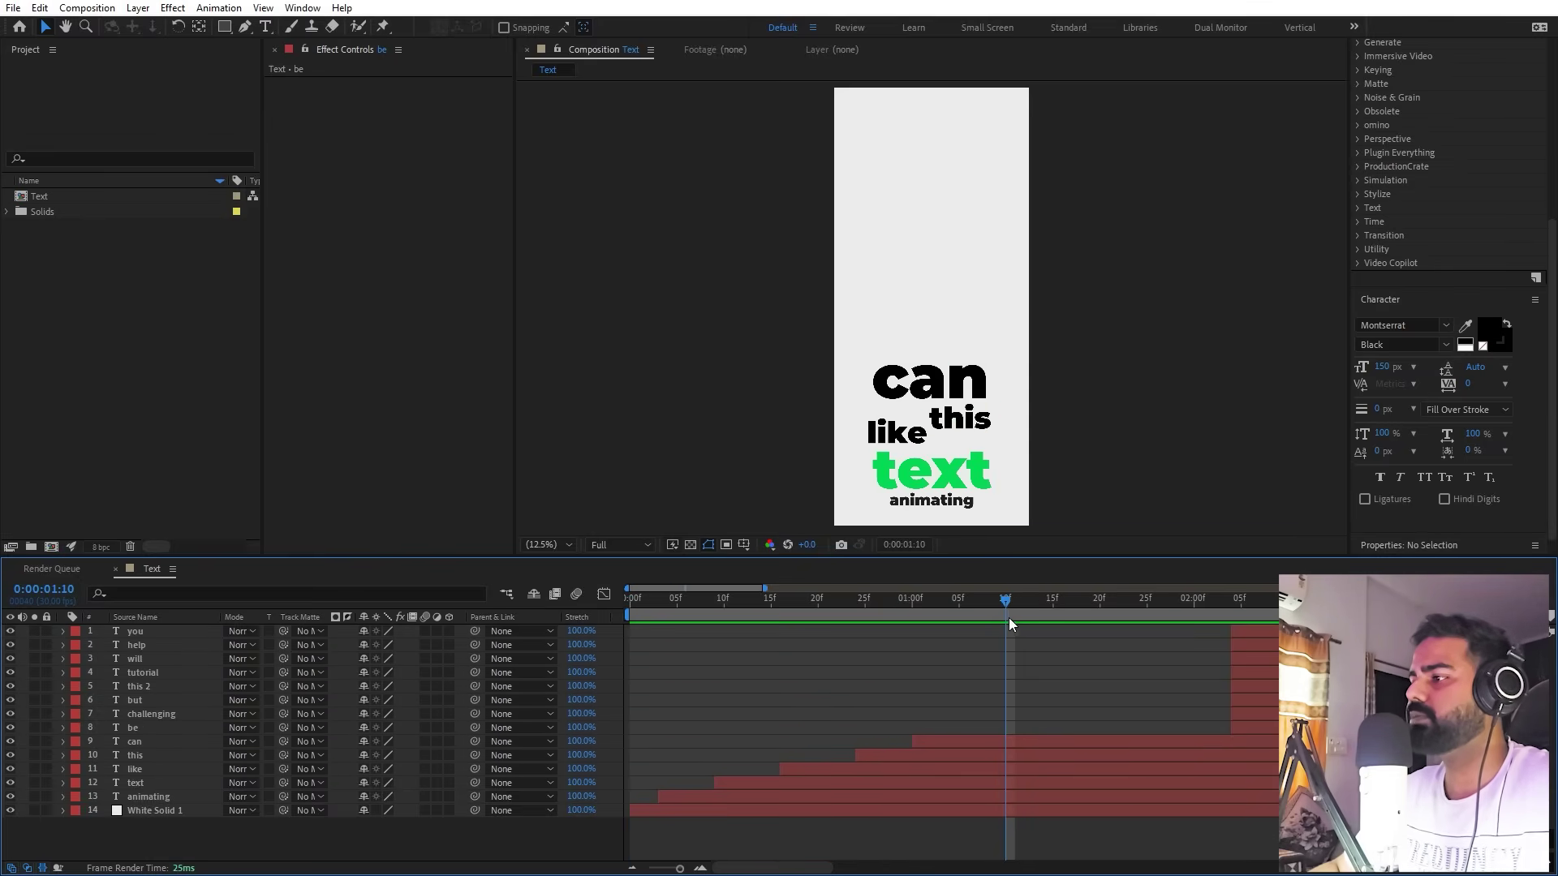
drag(1253, 727, 1024, 737)
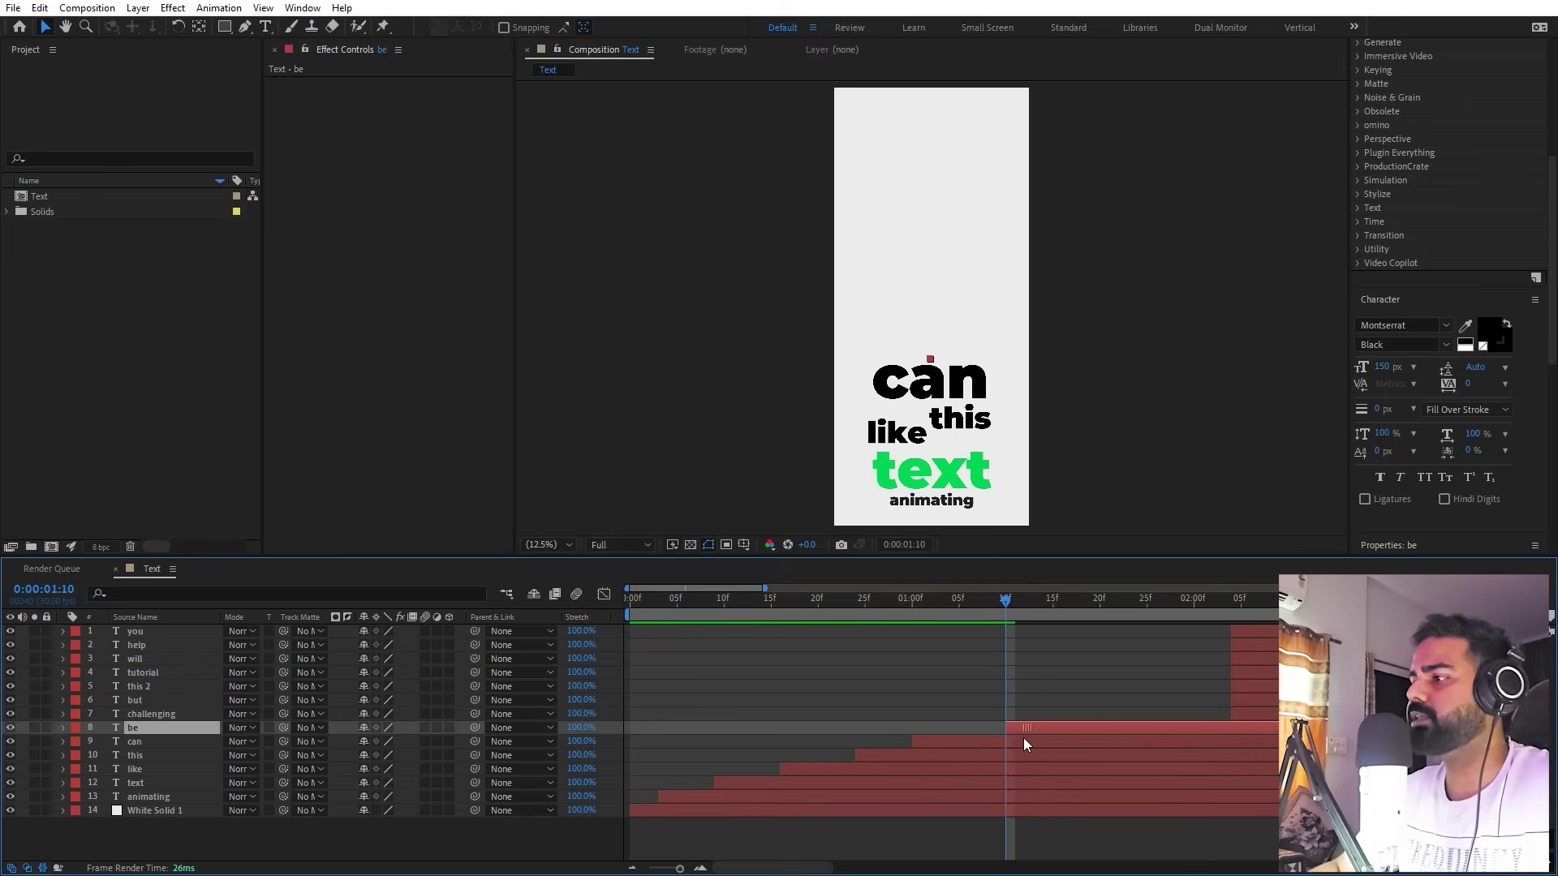
drag(1245, 685, 1264, 685)
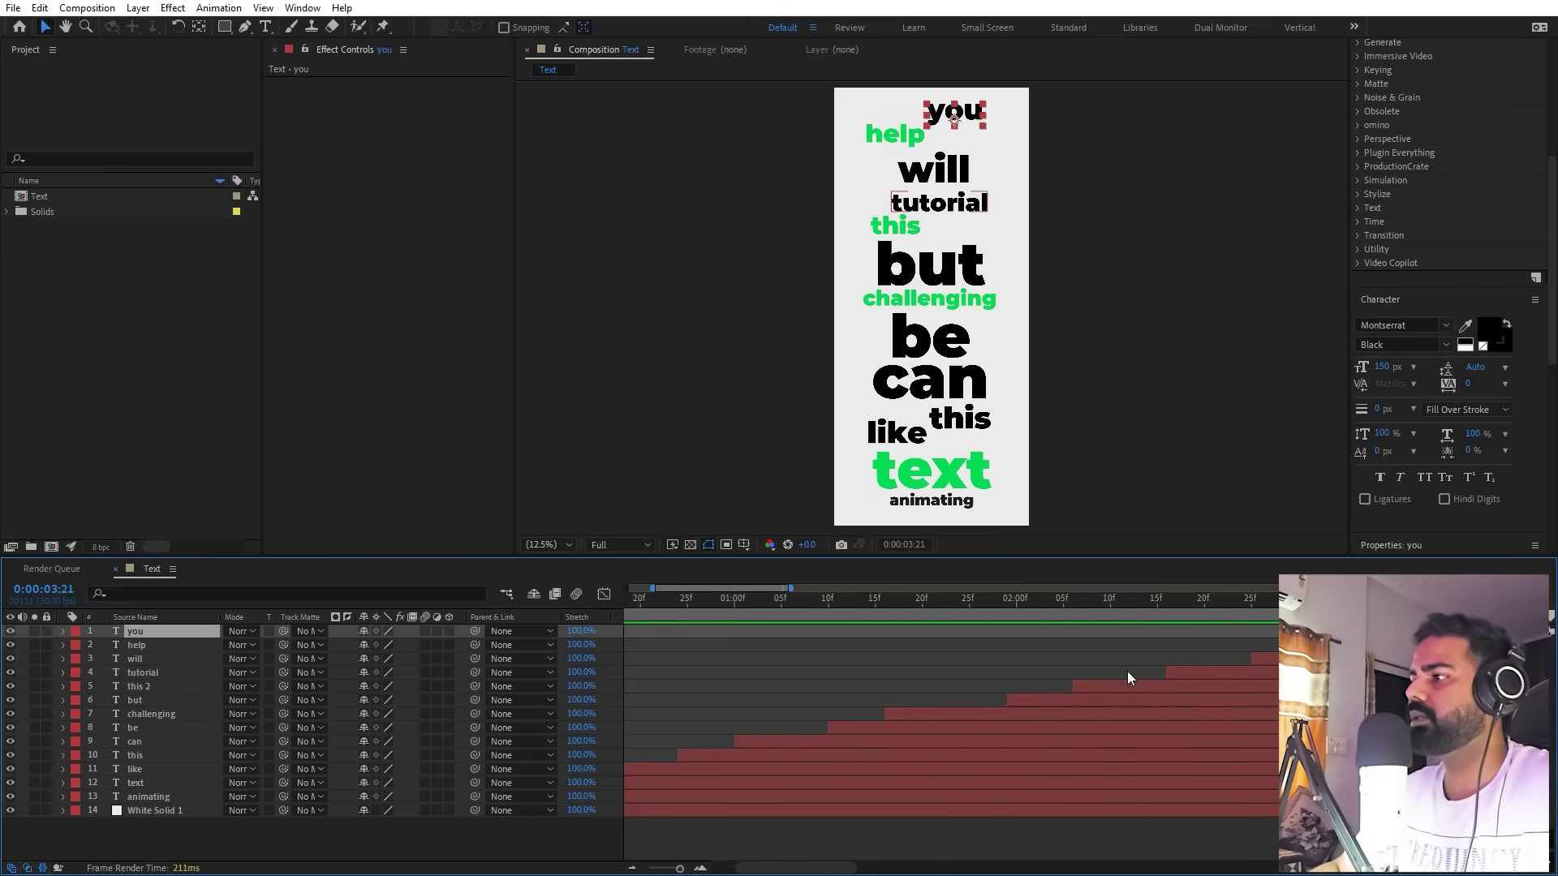
Preview the whole staggered word sequence from the start of the composition
key(minus)
key(minus)
key(minus)
drag(732, 623, 603, 696)
key(space)
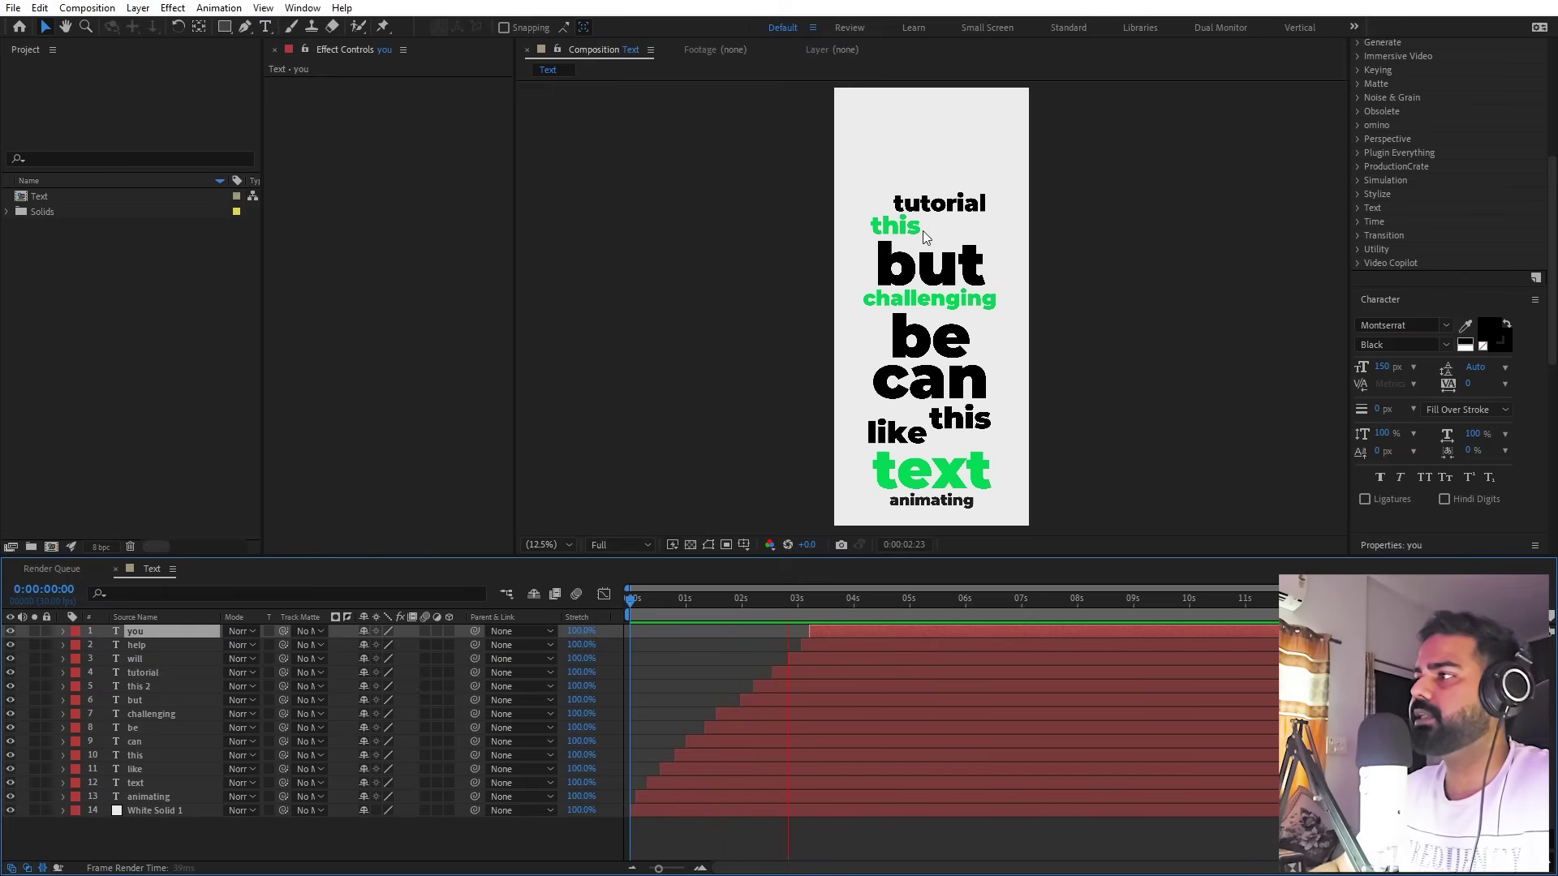
key(space)
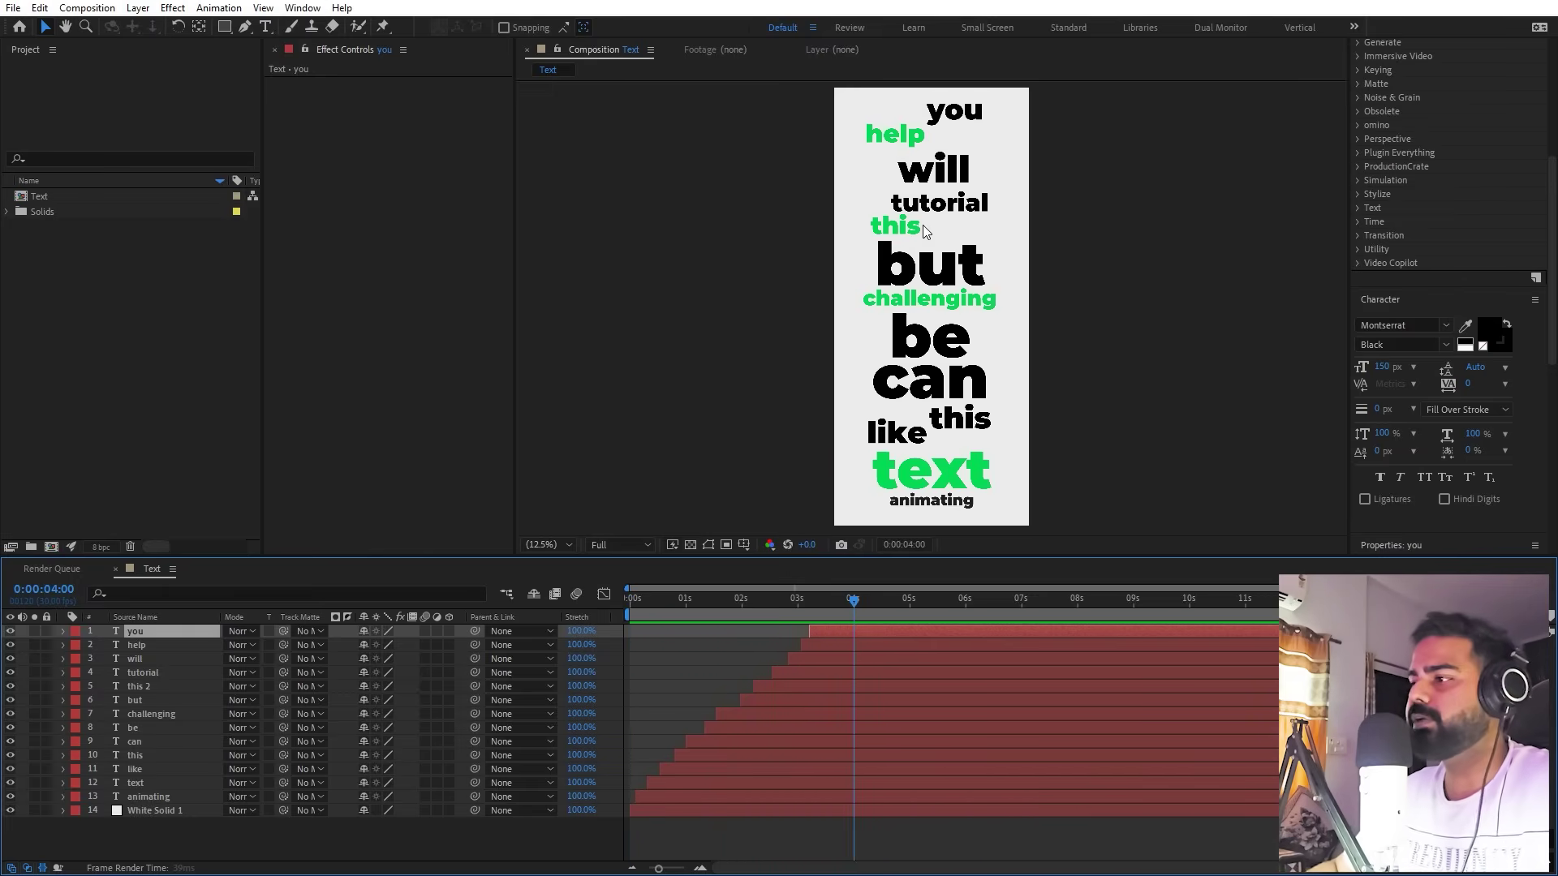
click(695, 673)
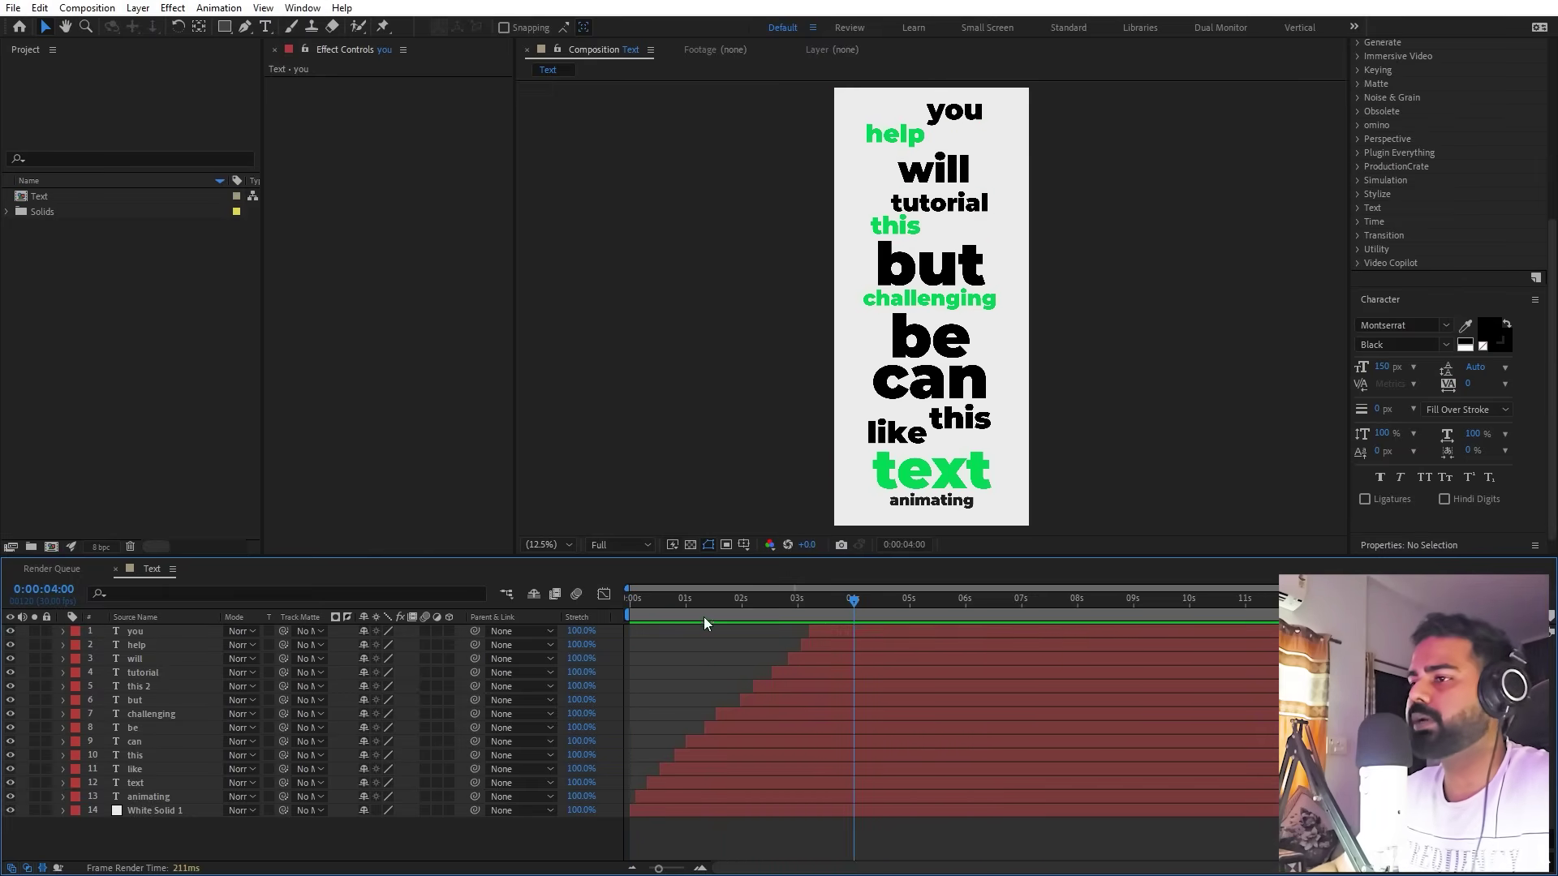
Hide the White Solid 1 background layer in the Text composition
click(210, 453)
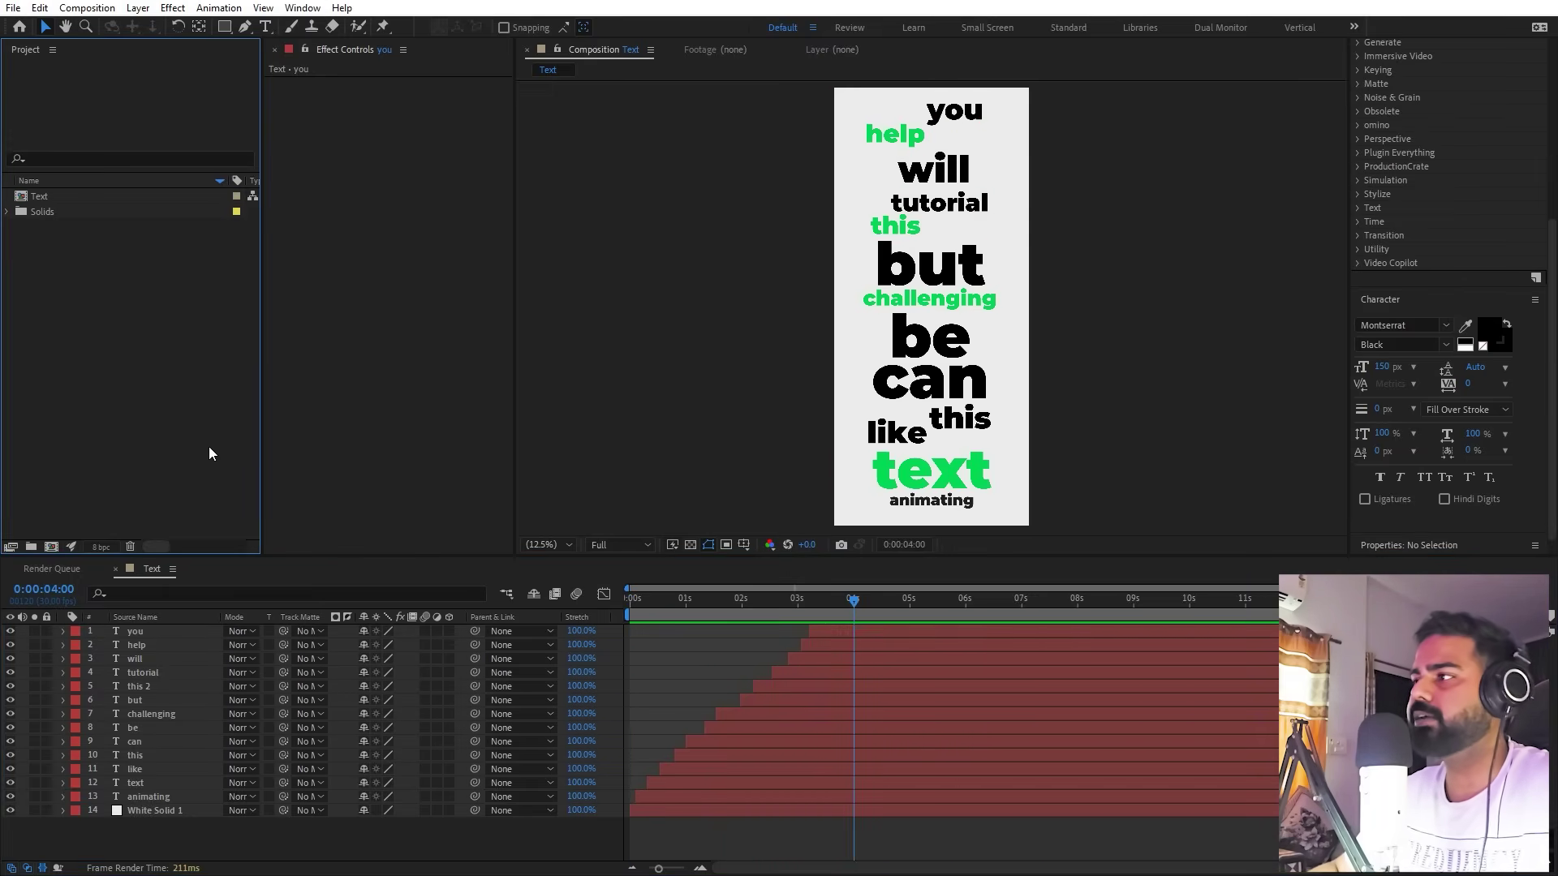
click(143, 806)
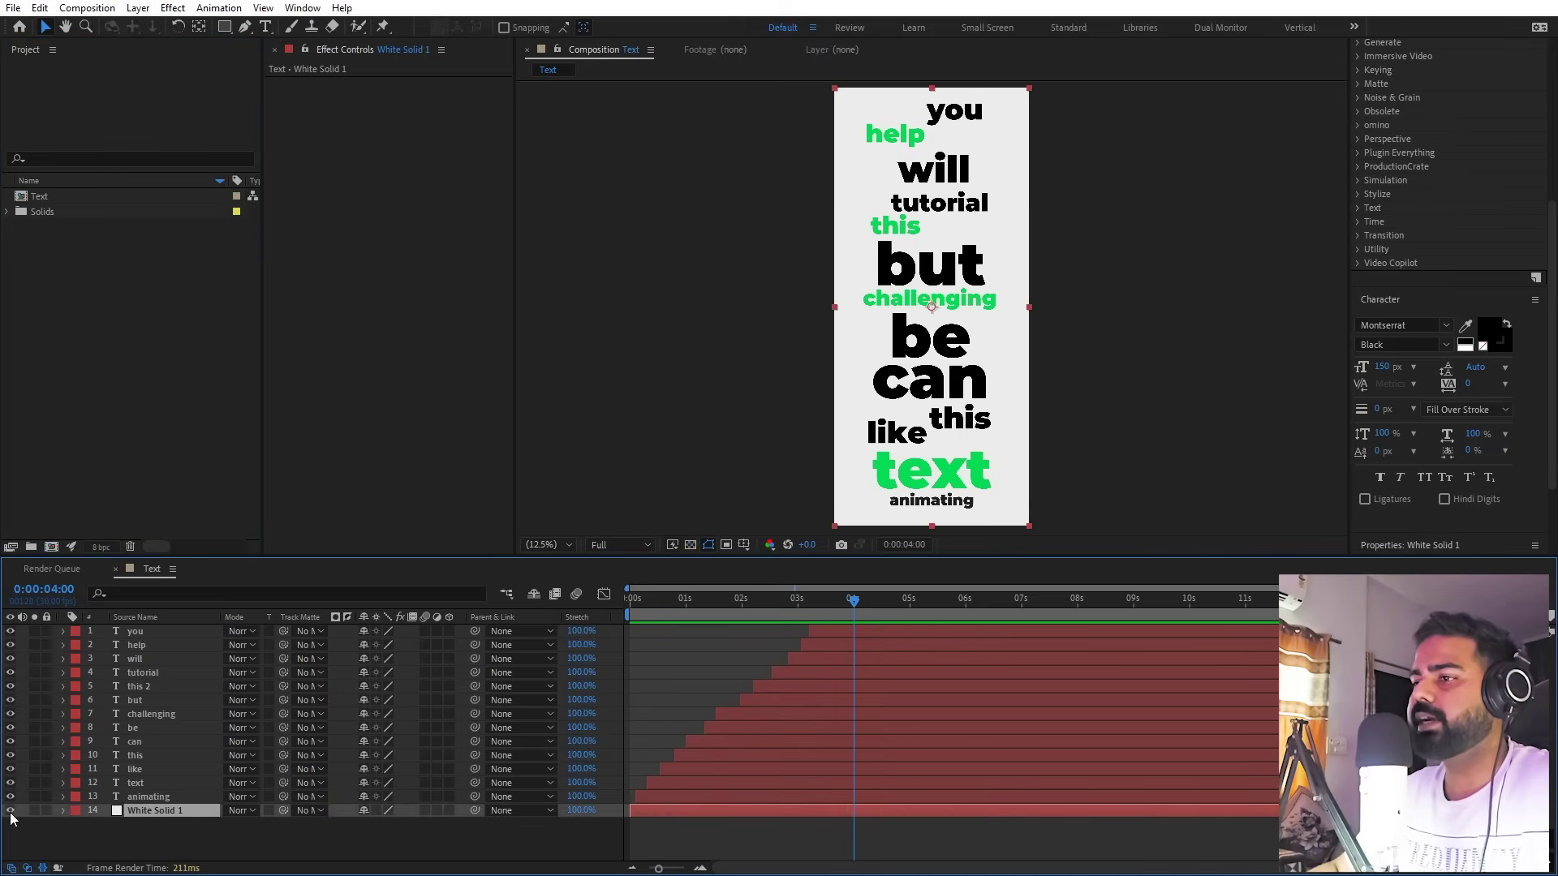
click(9, 810)
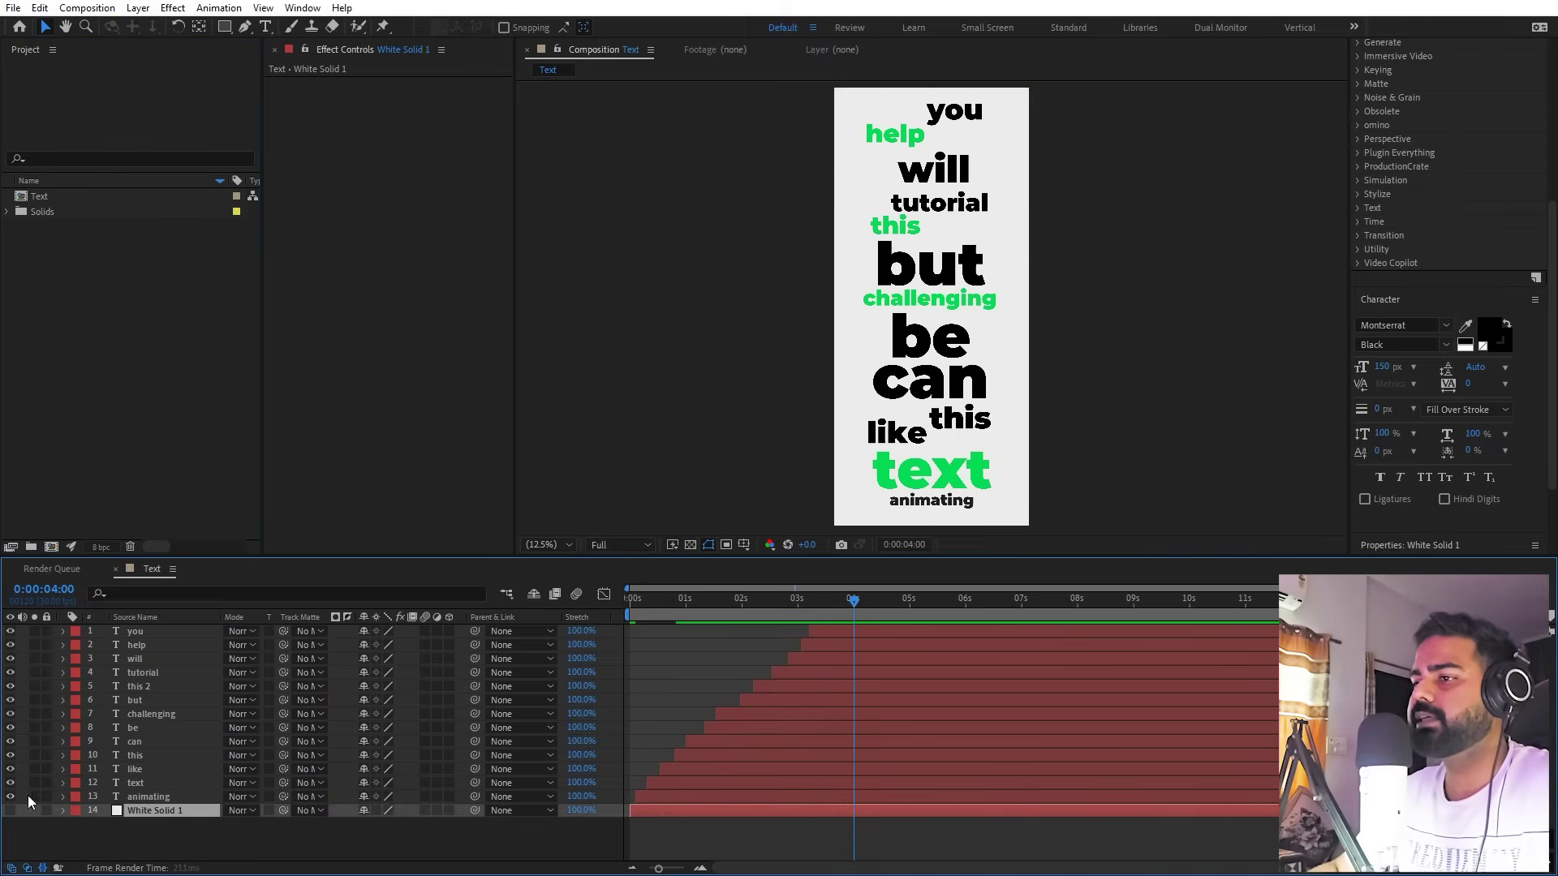
Create a new composition named Main with a size of 1920 x 1080 px
click(87, 7)
click(113, 26)
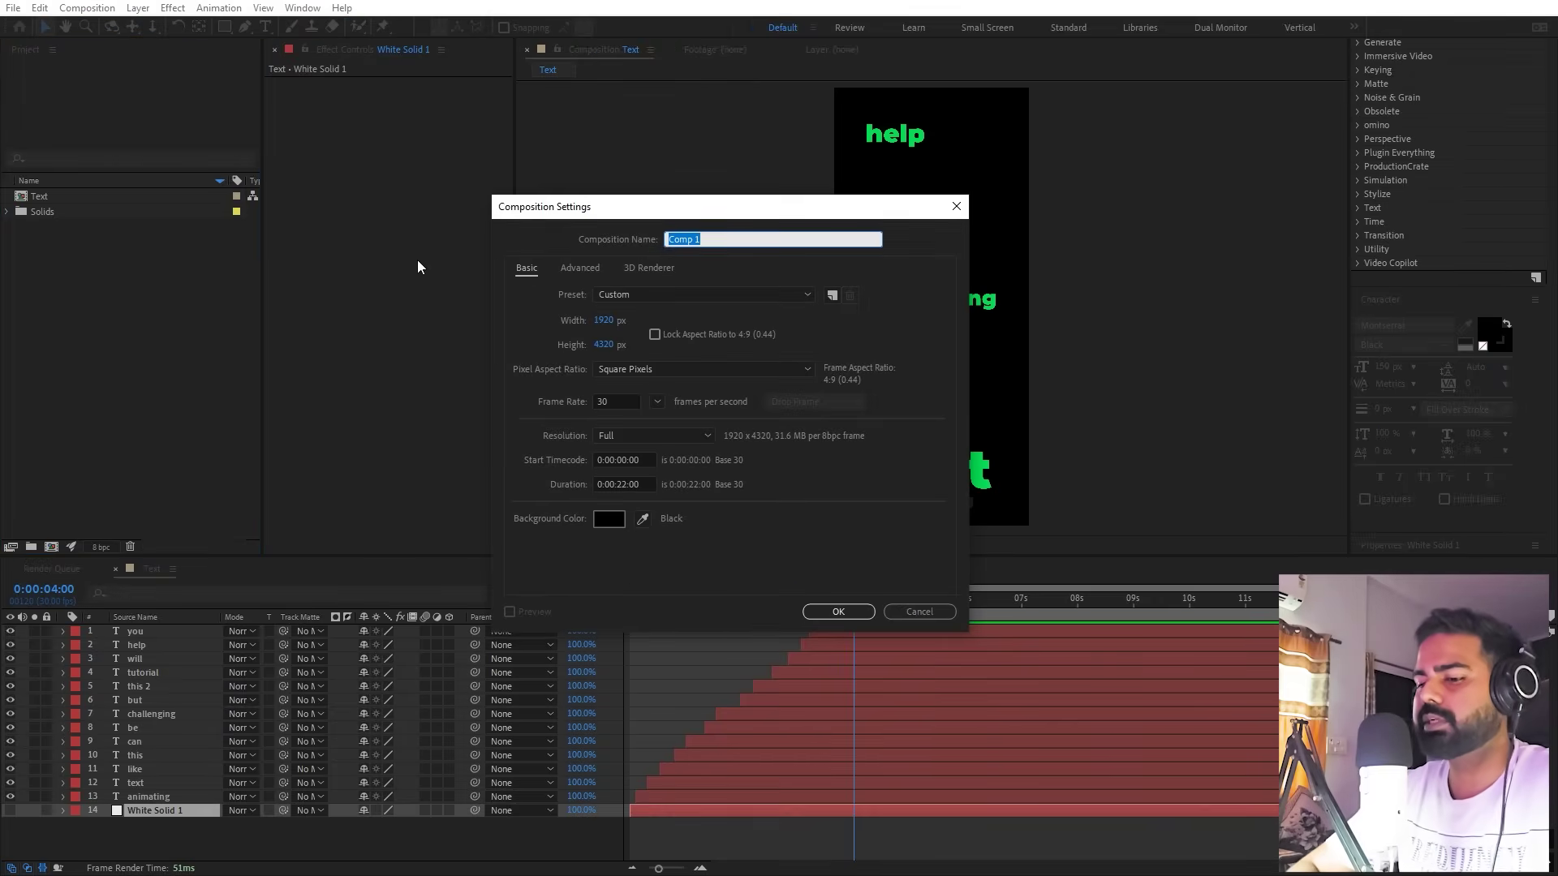
text(Main)
key(Tab)
key(Tab)
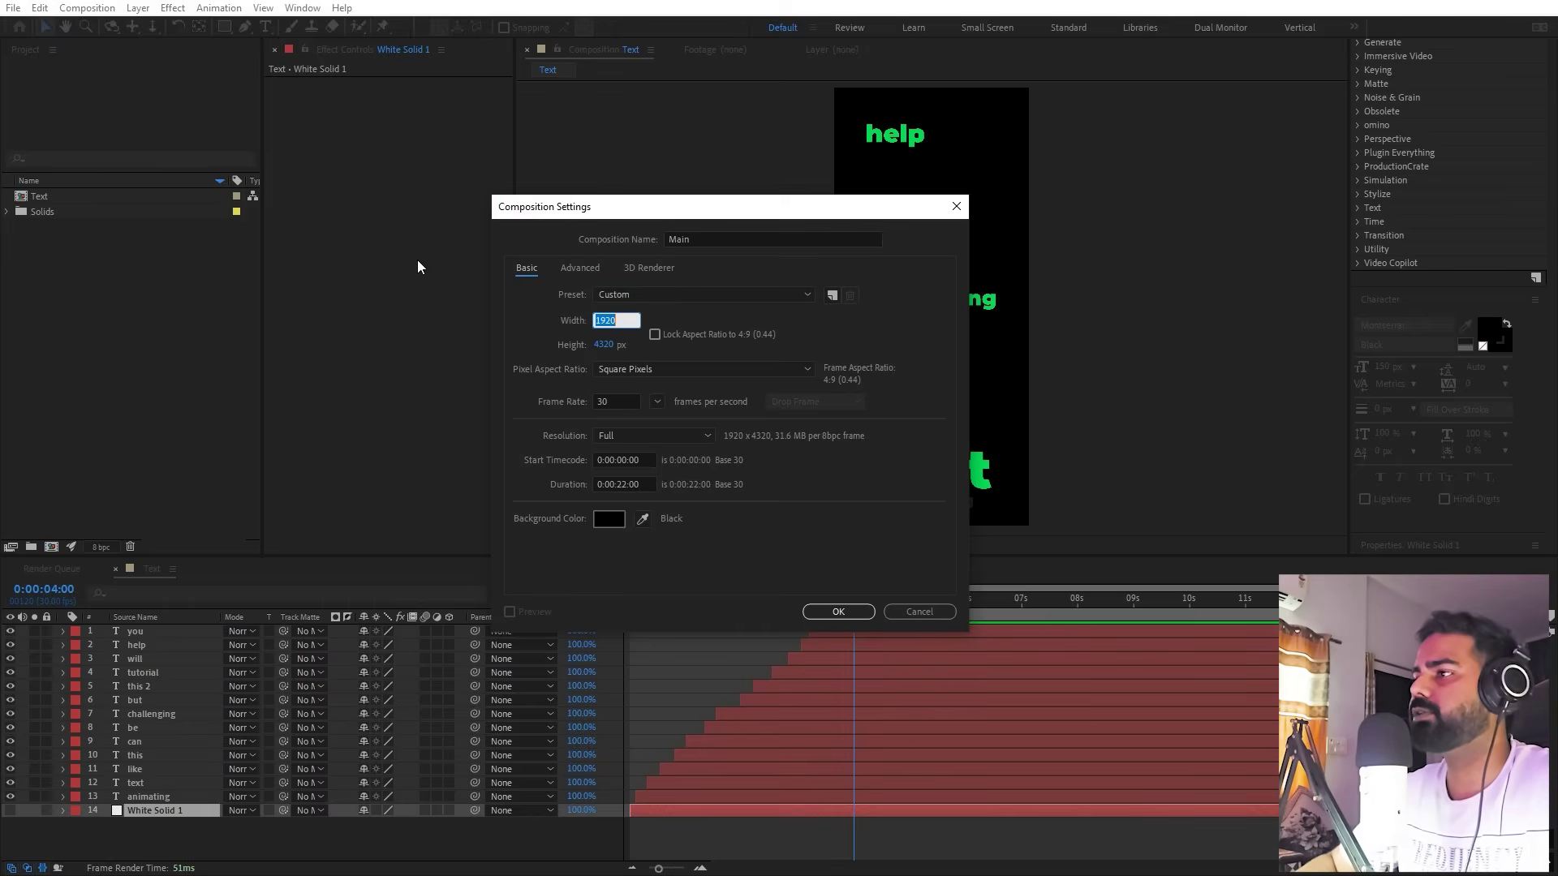
text(1920)
key(Tab)
text(1080)
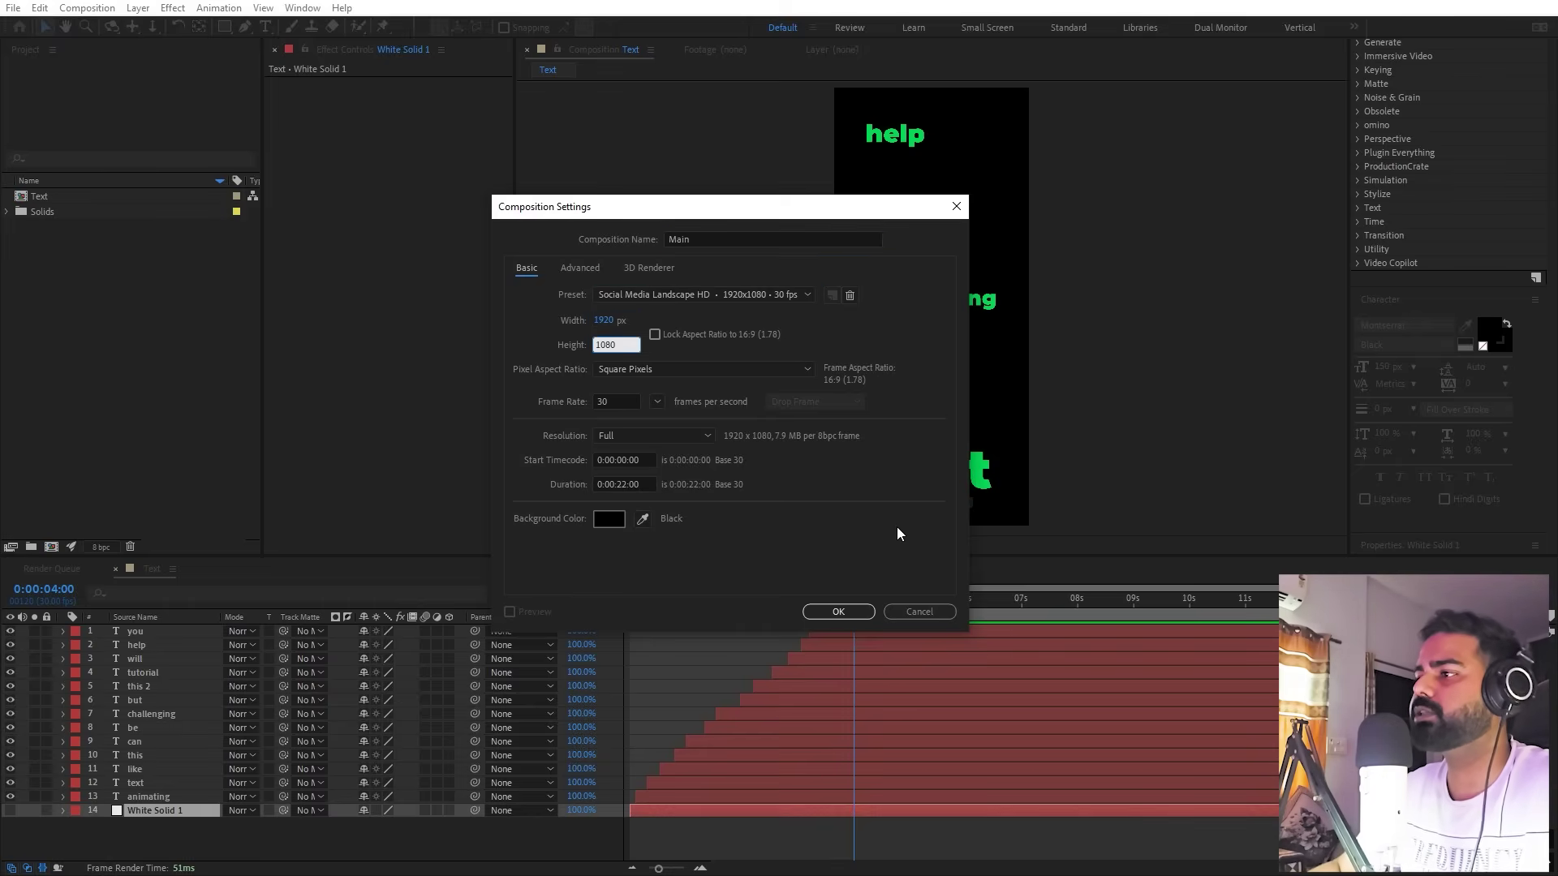
click(834, 611)
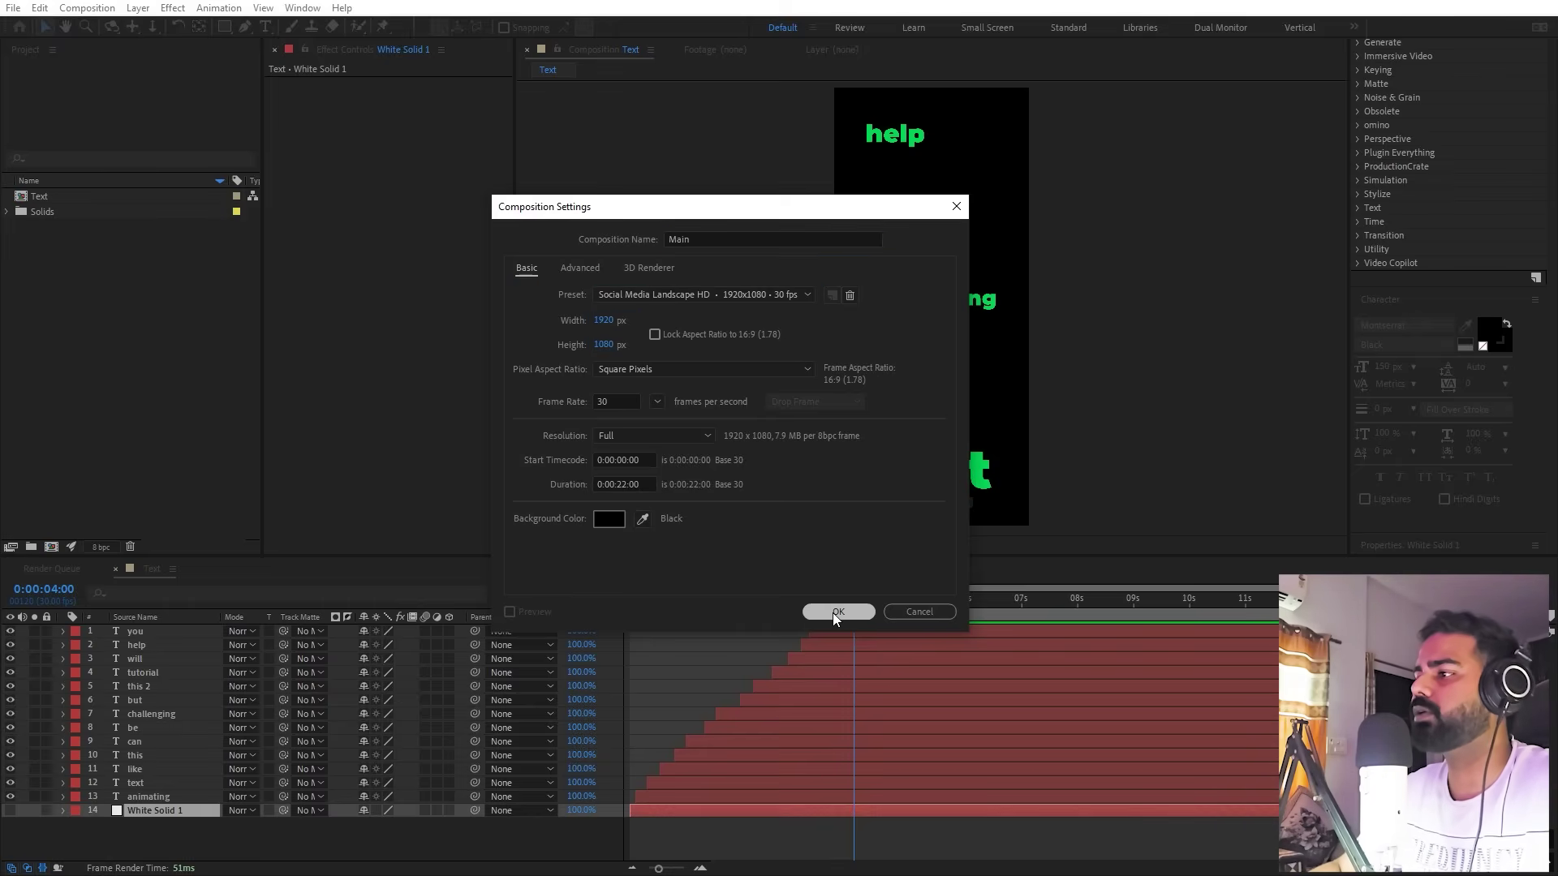
Nest the Text composition as a layer in the Main composition
click(122, 482)
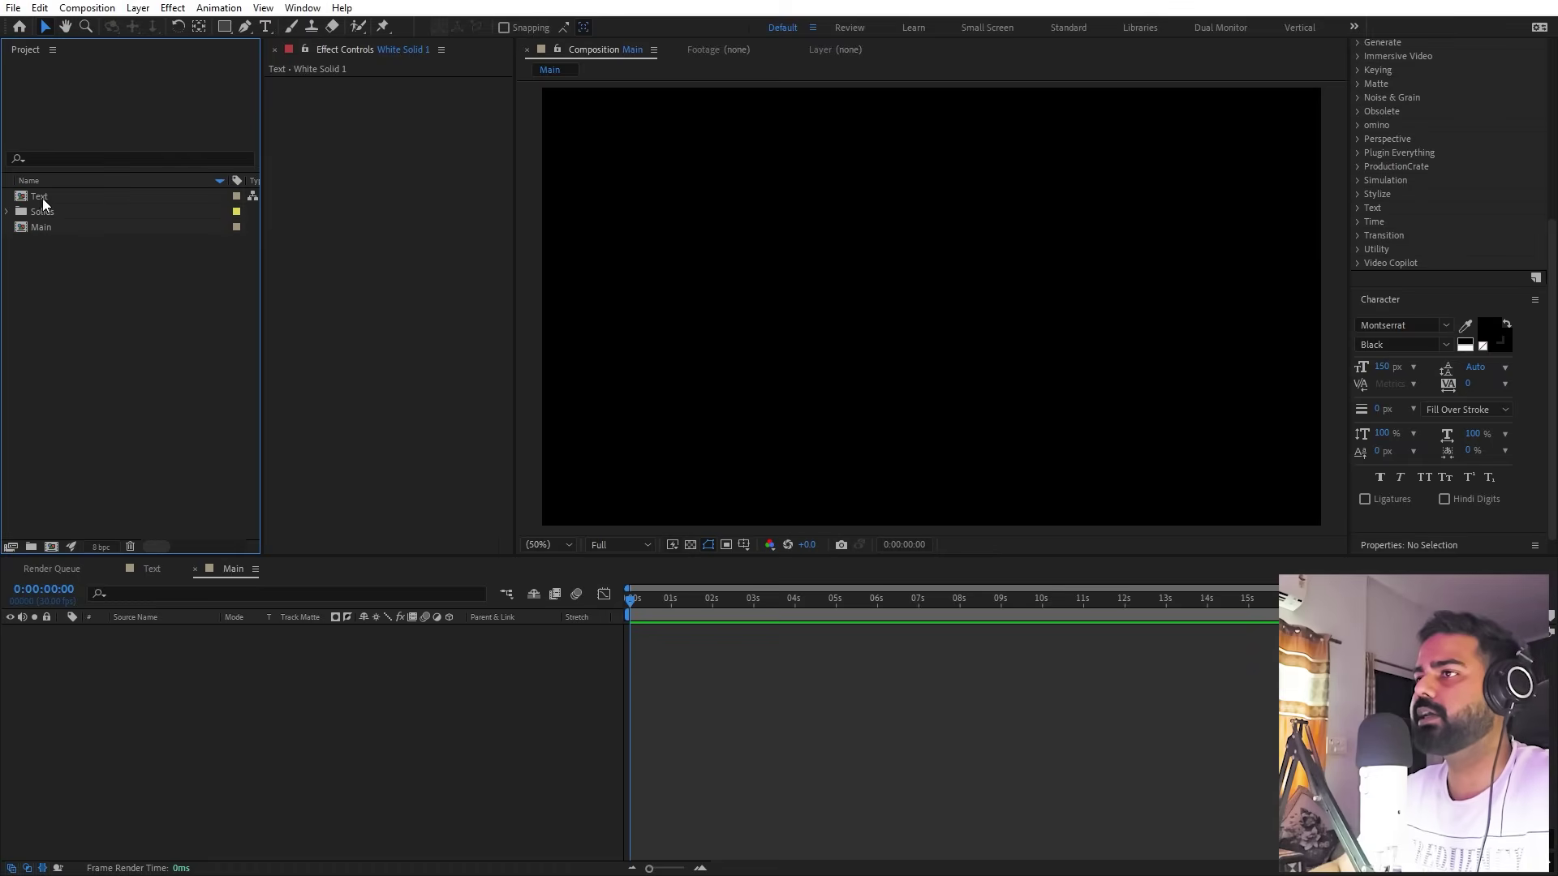
drag(42, 198, 207, 673)
Add a white 1920 x 1080 px solid to the Main composition and place it beneath the Text layer
right_click(207, 673)
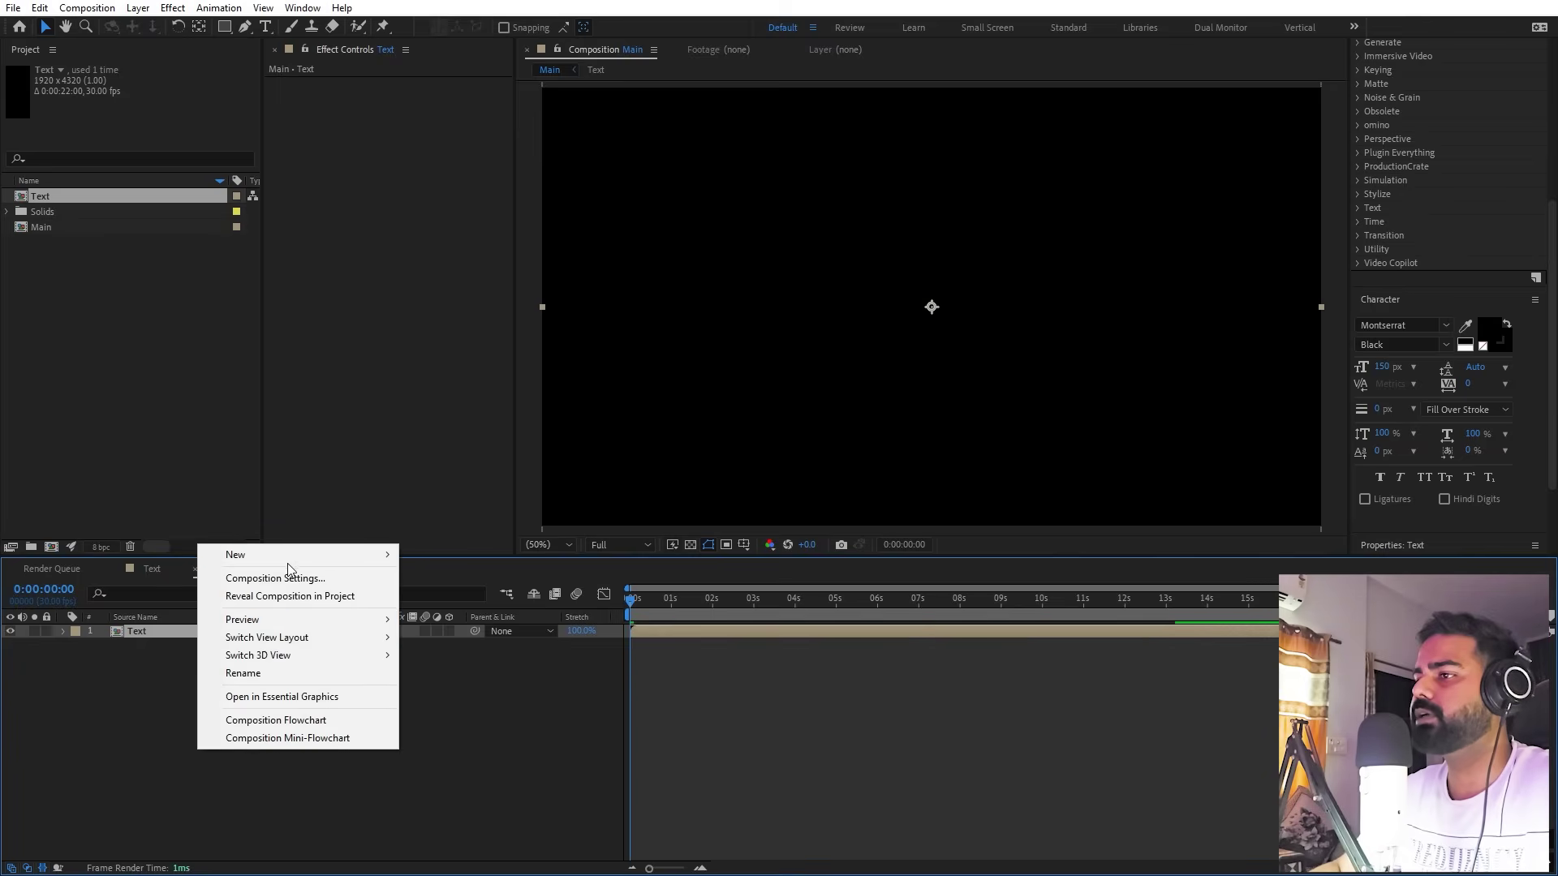
mouse_move(288, 556)
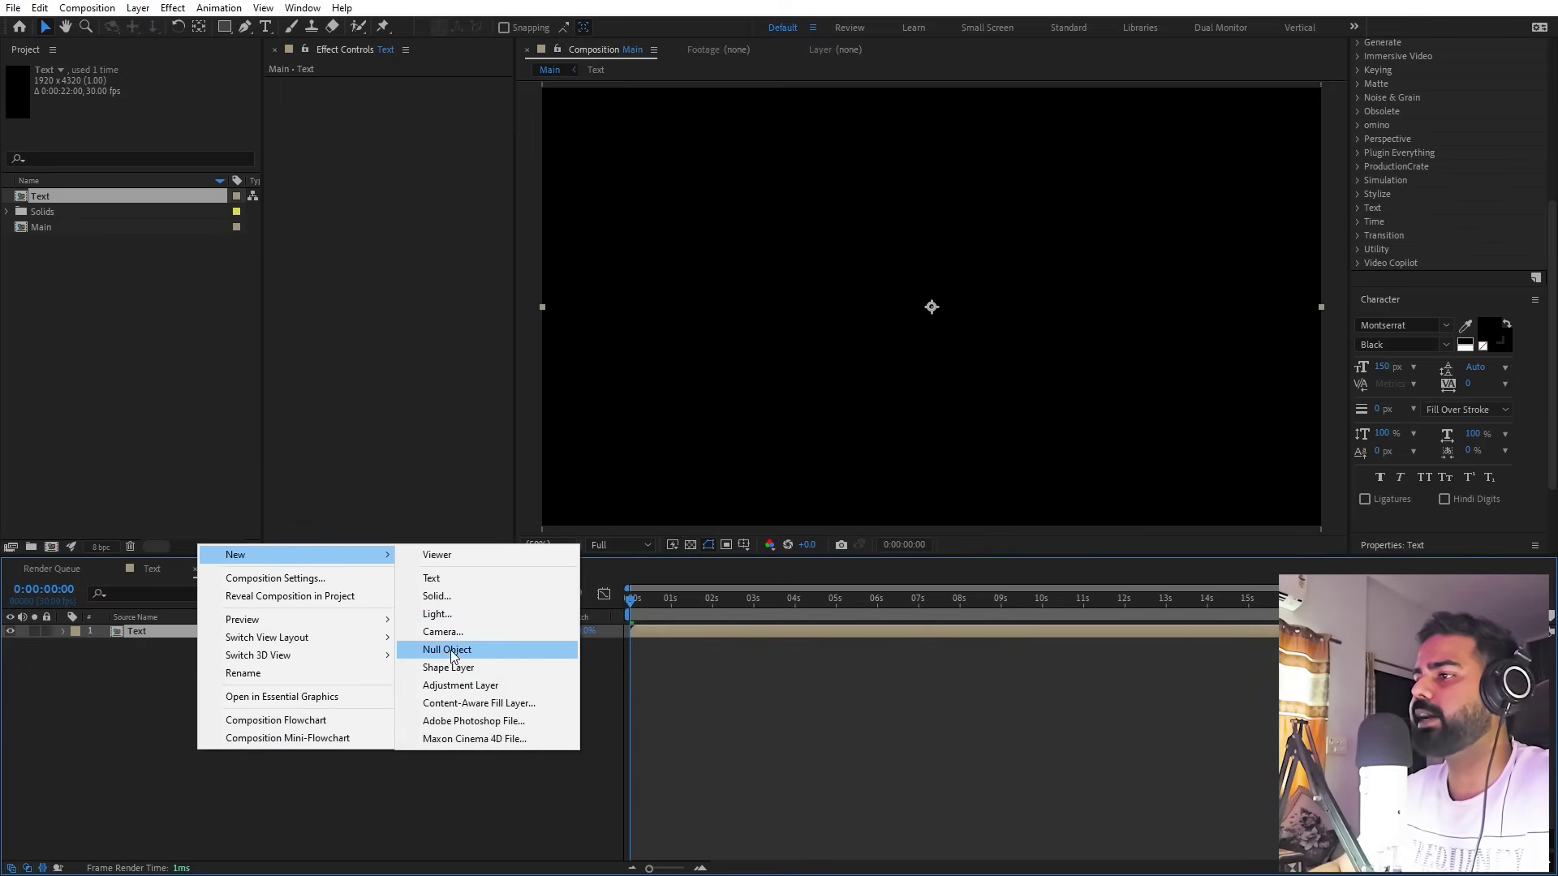
click(436, 596)
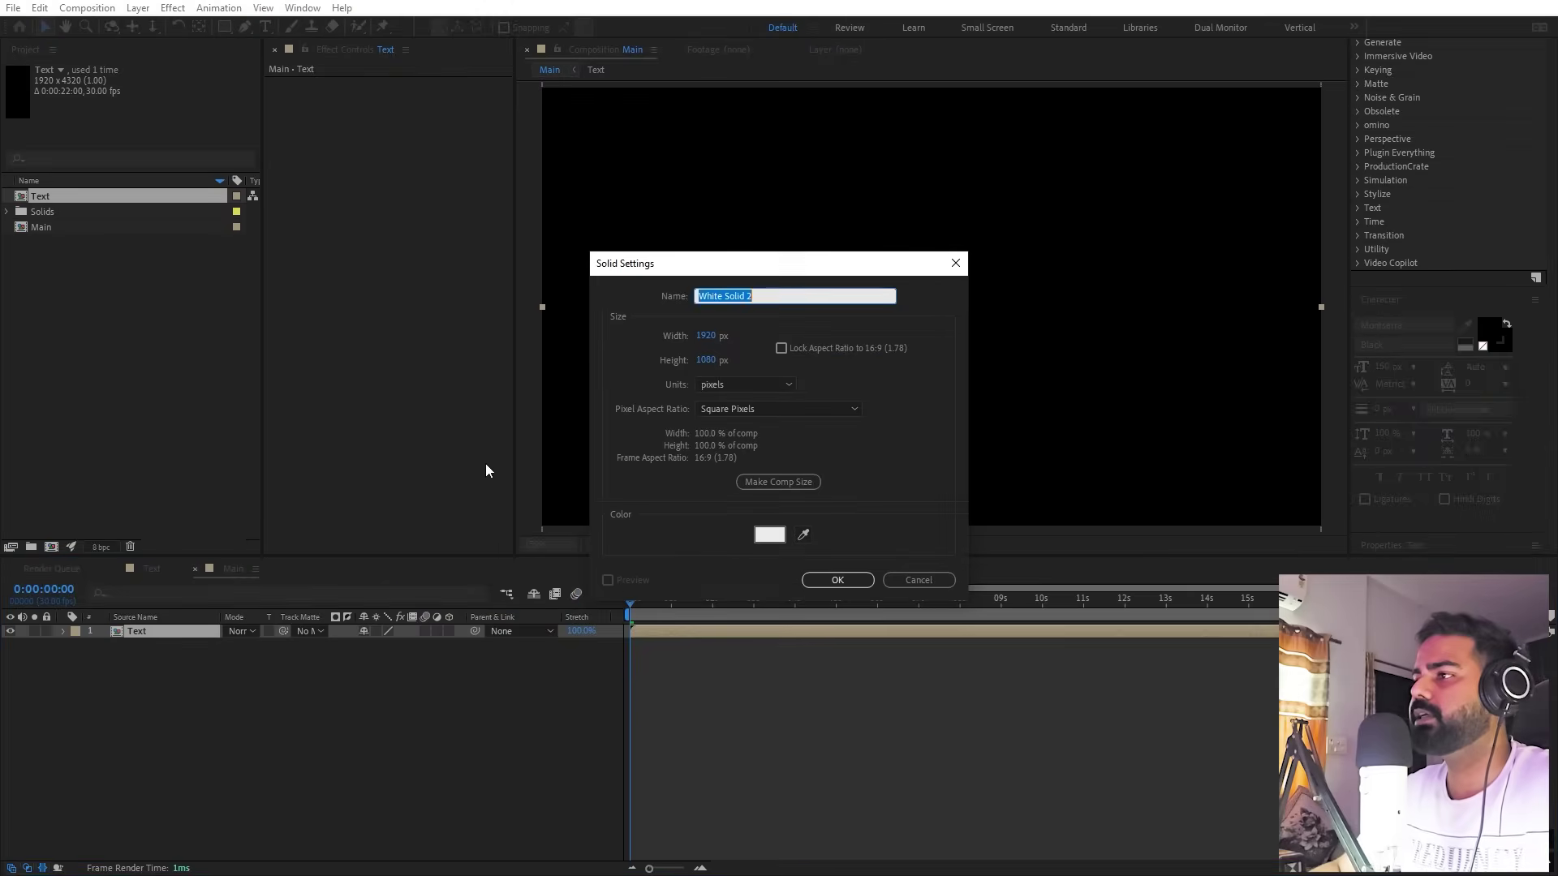
click(840, 581)
drag(141, 633, 173, 707)
click(174, 707)
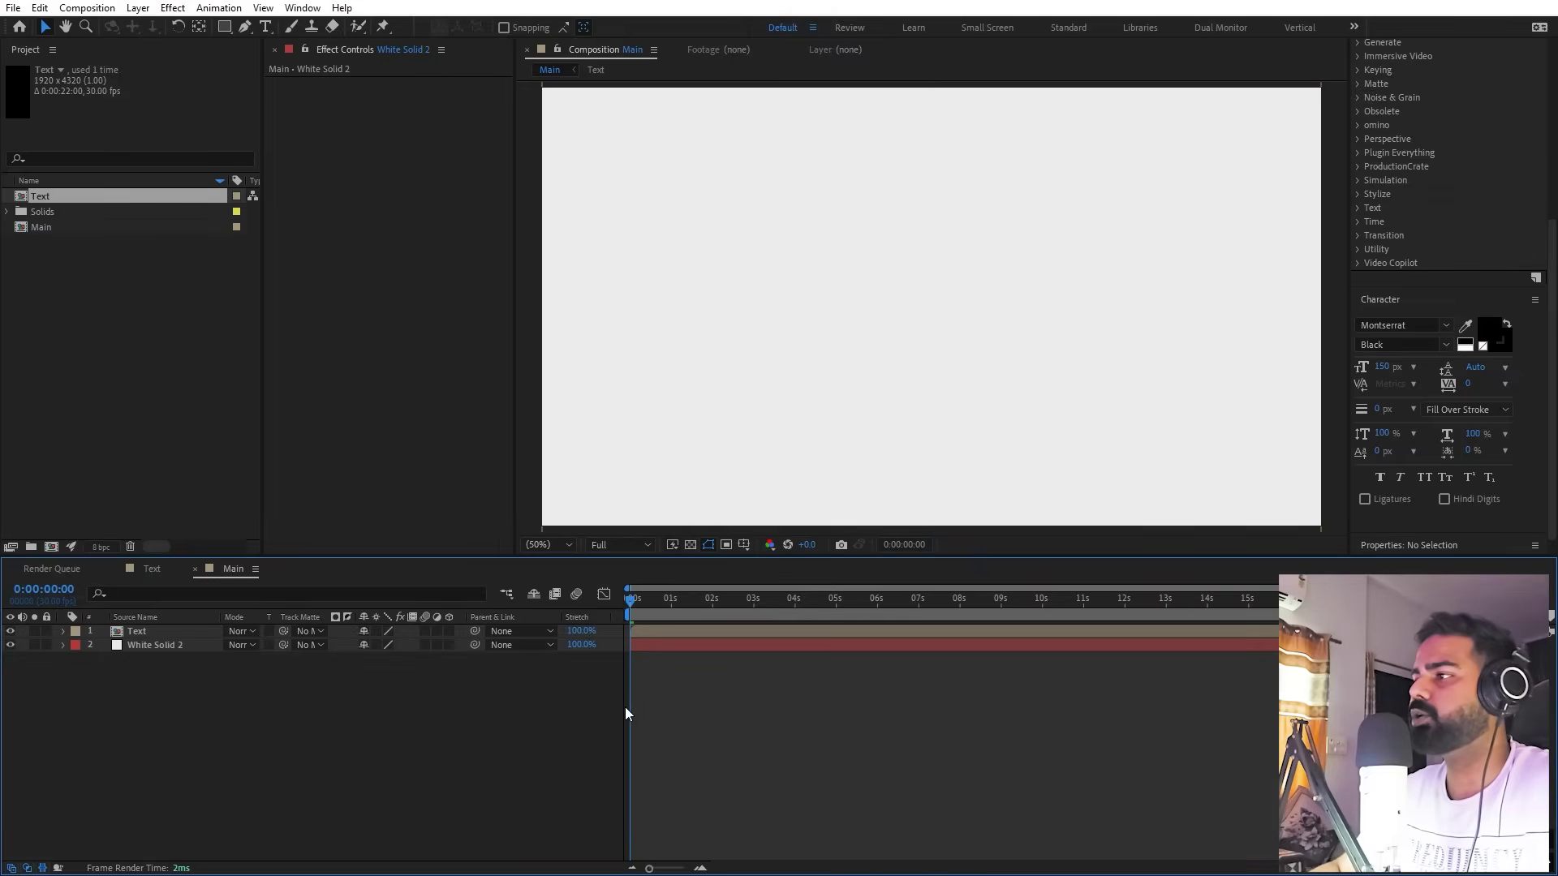
At 0:00:03:14, move the Text layer up so the lowest words, "text" and "animating", fall inside the Main frame
drag(640, 610, 773, 615)
key(comma)
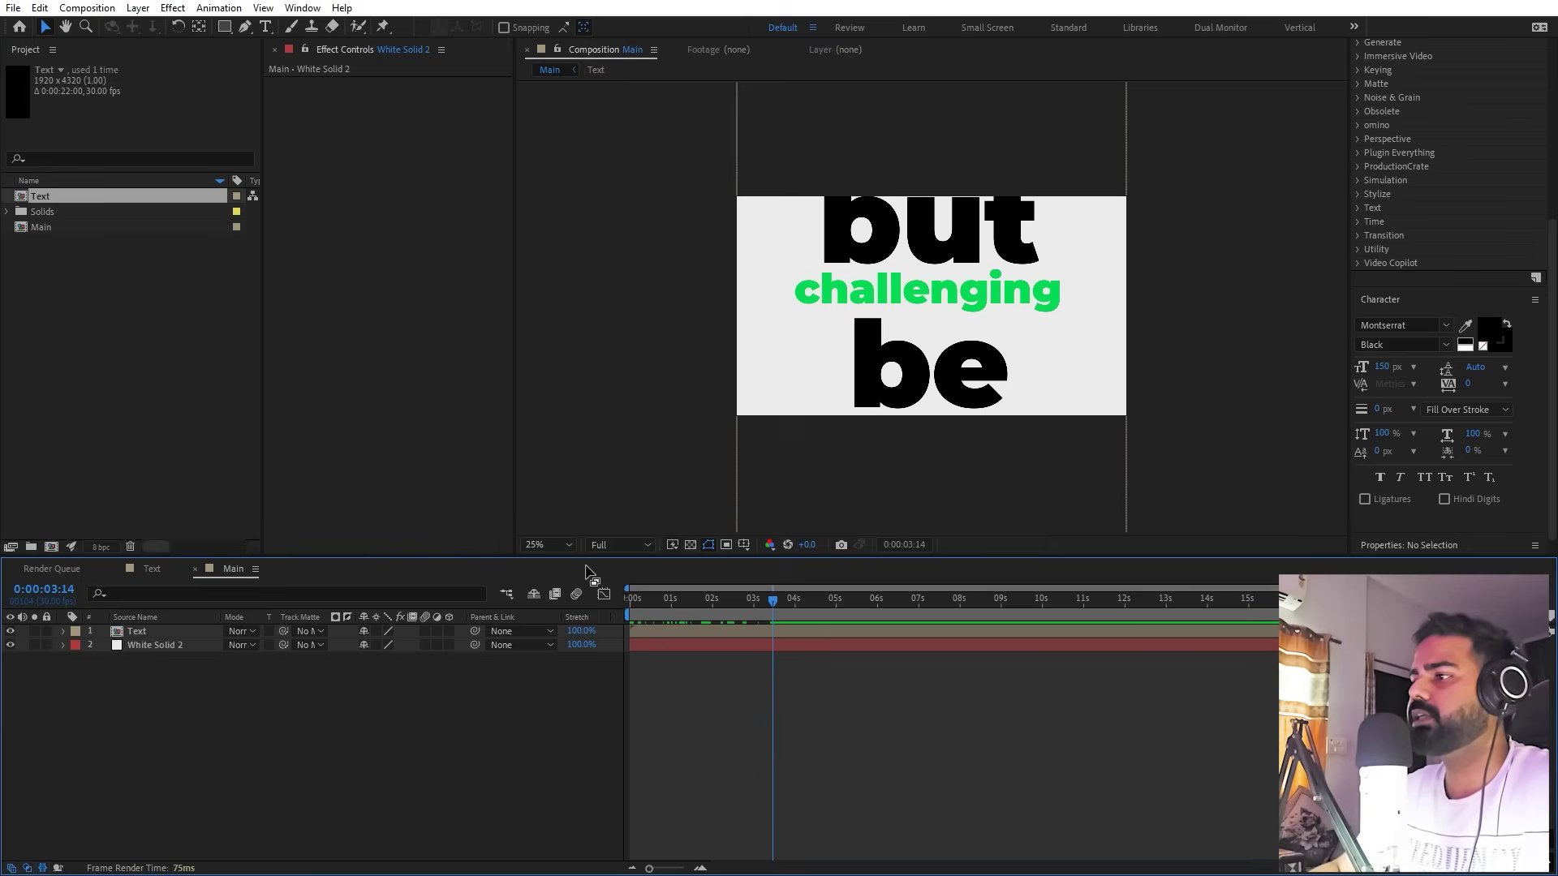
click(548, 545)
click(562, 591)
click(912, 301)
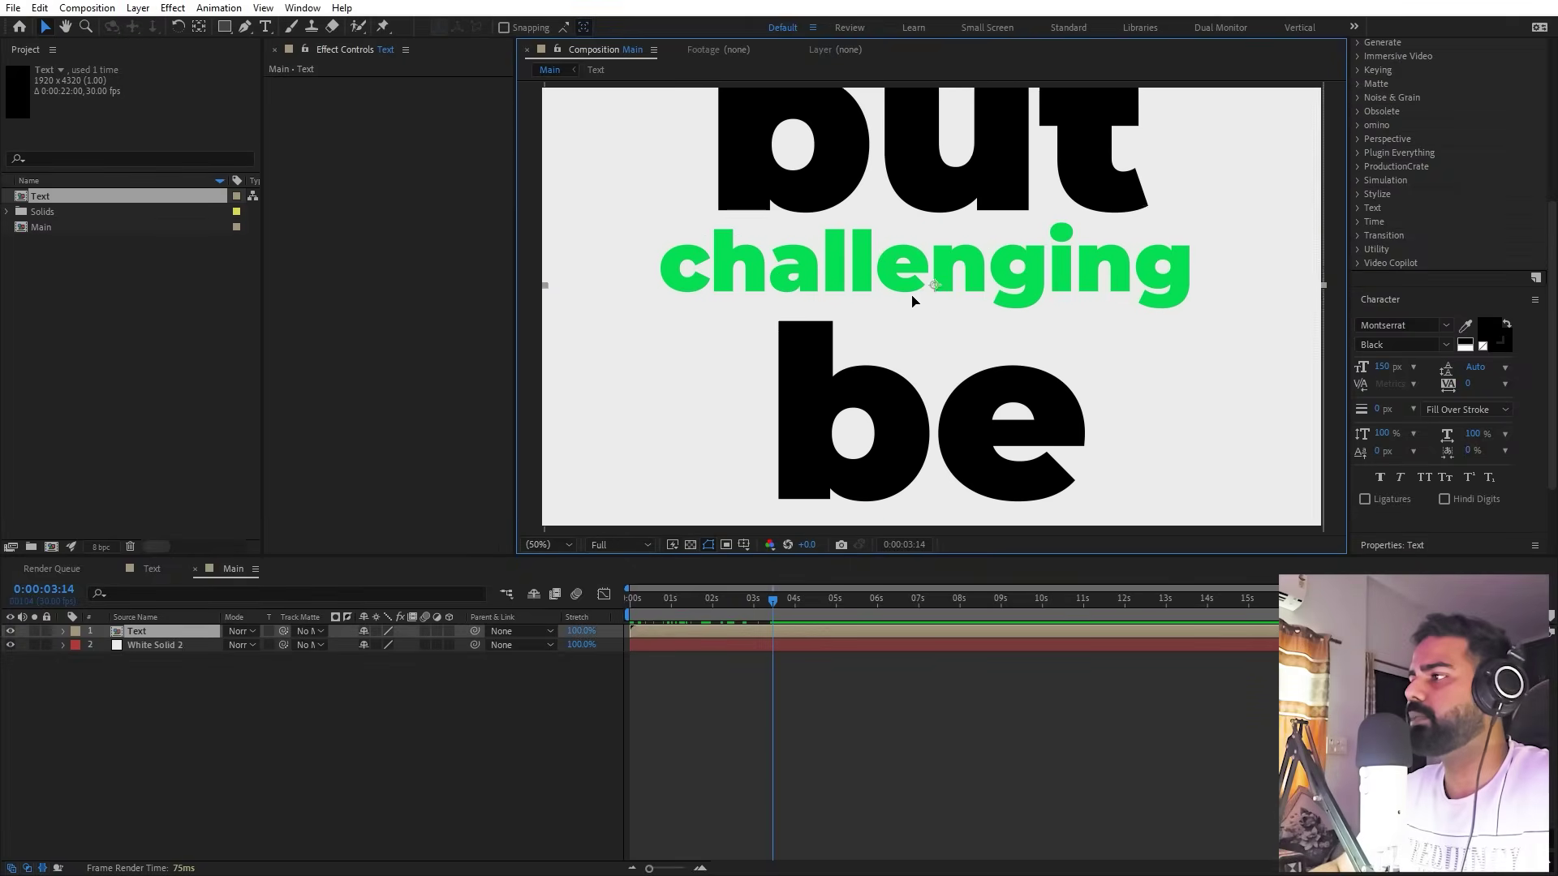
drag(912, 301, 915, 4)
scroll(925, 345, down, 3)
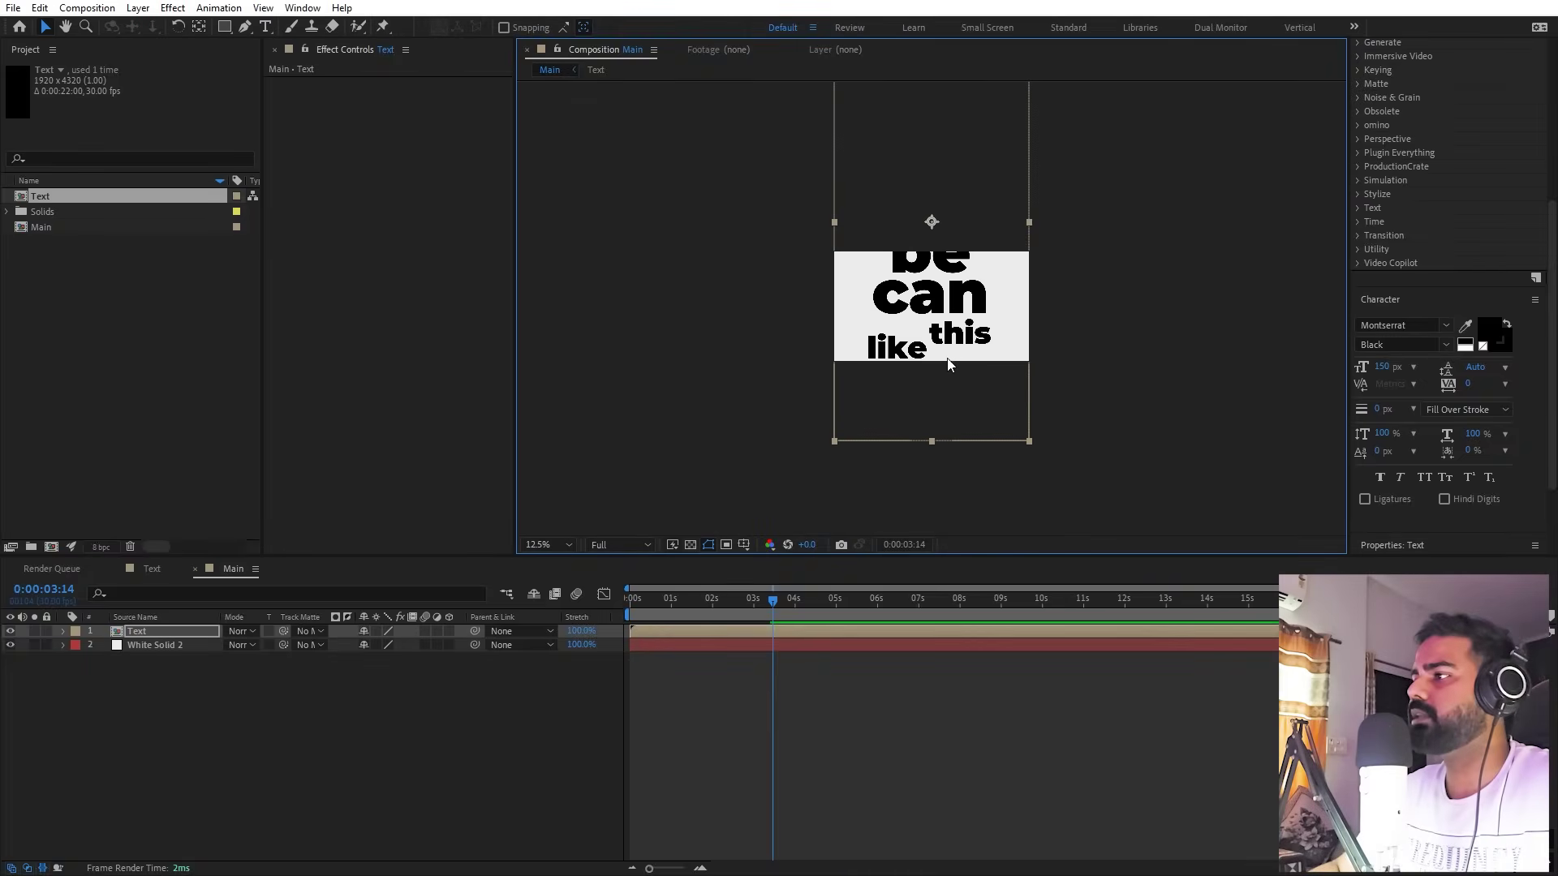
key(period)
key(period)
key(period)
key(period)
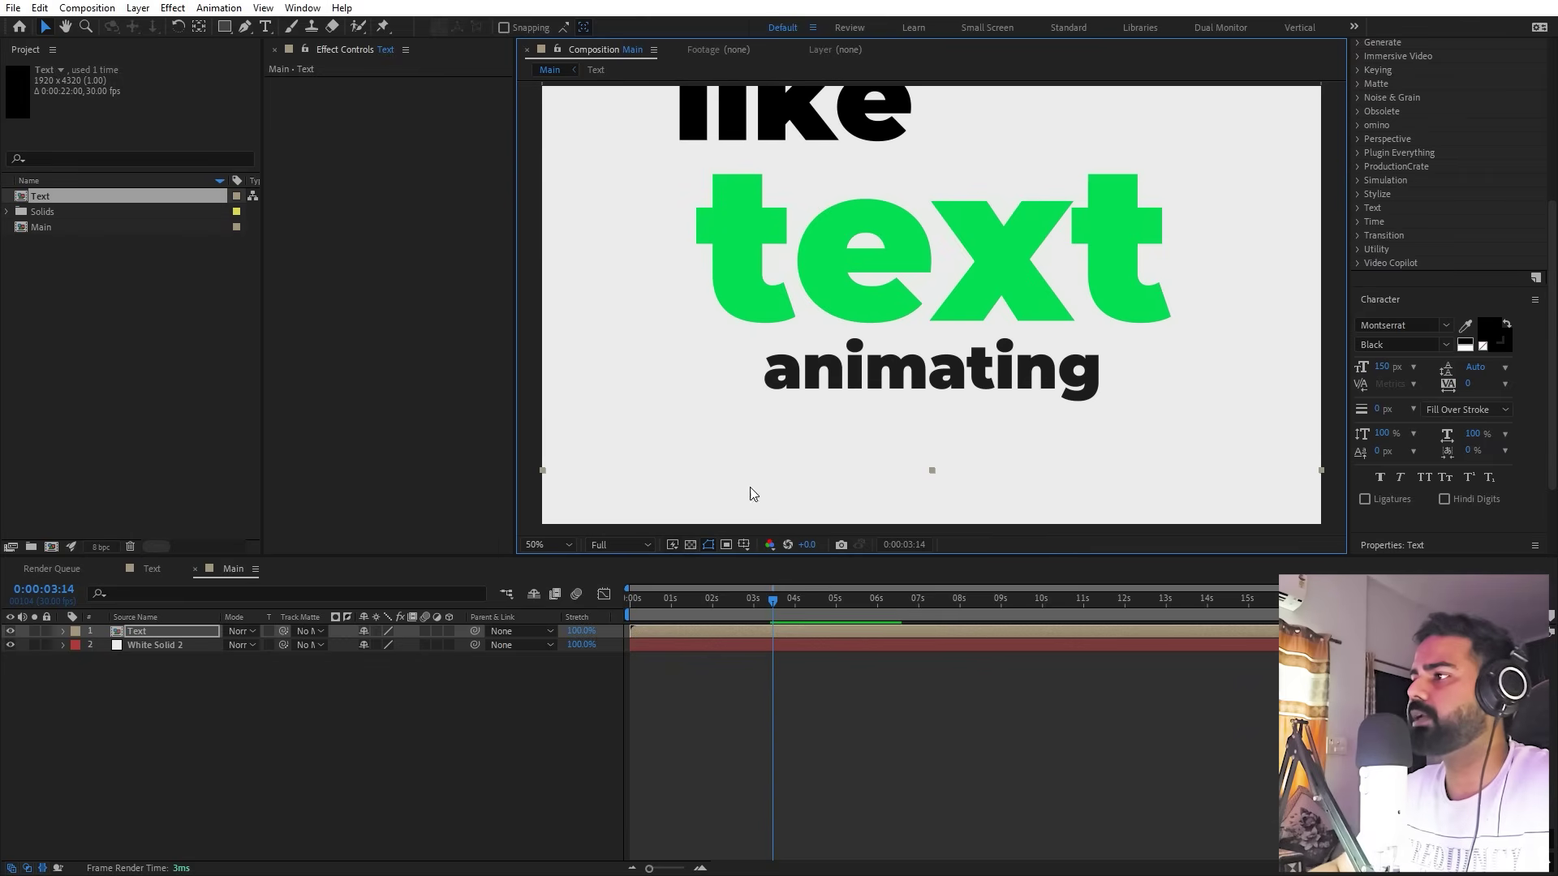
Add a two-node camera with the 35mm preset to the Main composition
click(271, 754)
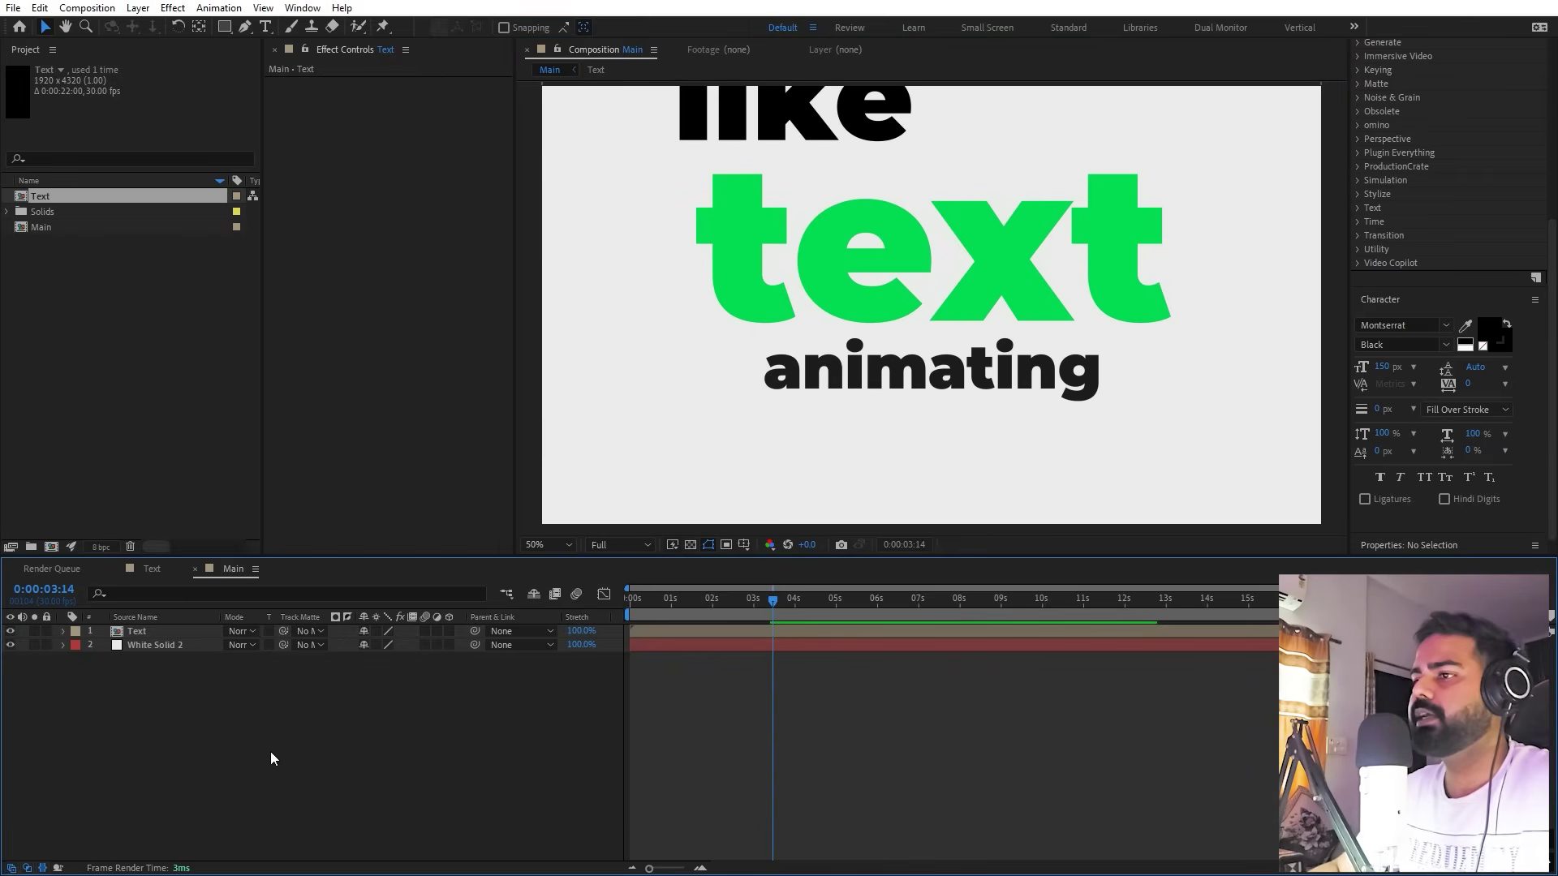
right_click(210, 793)
mouse_move(284, 586)
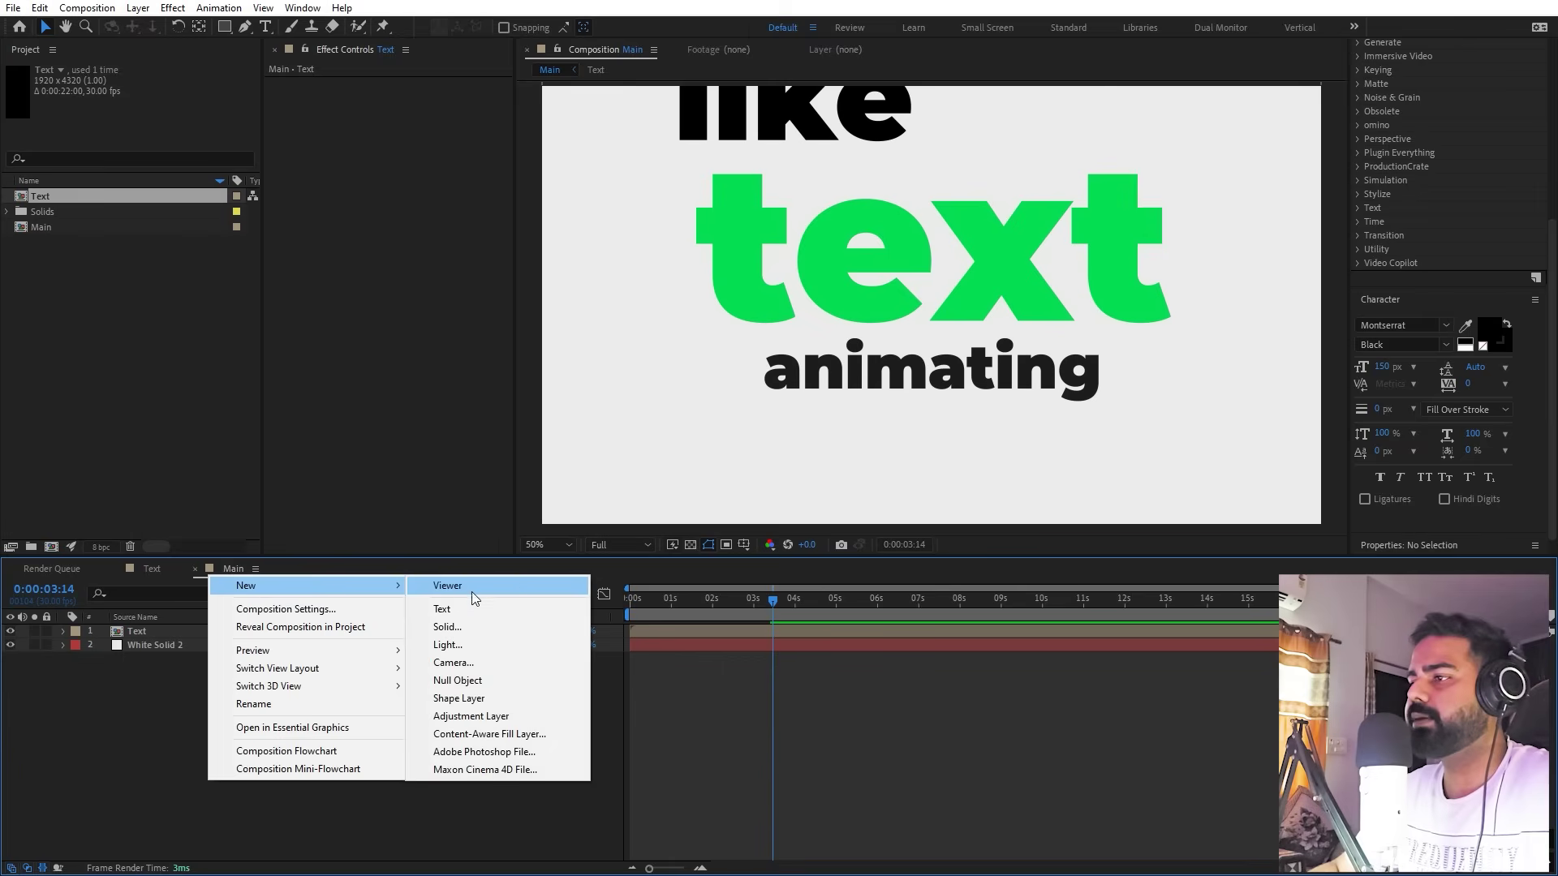
click(467, 664)
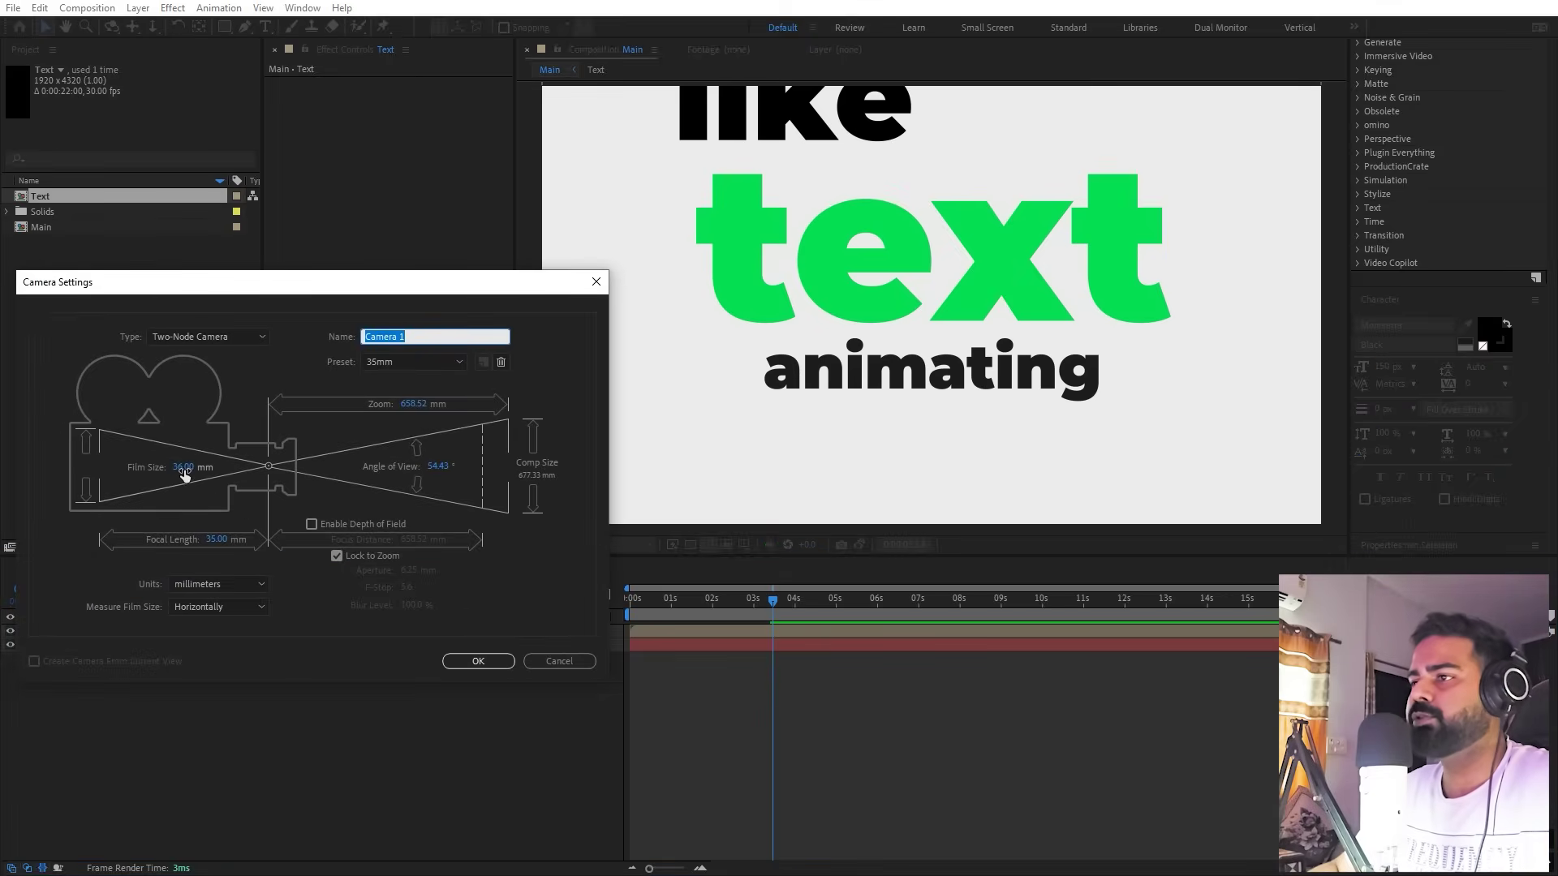
click(476, 661)
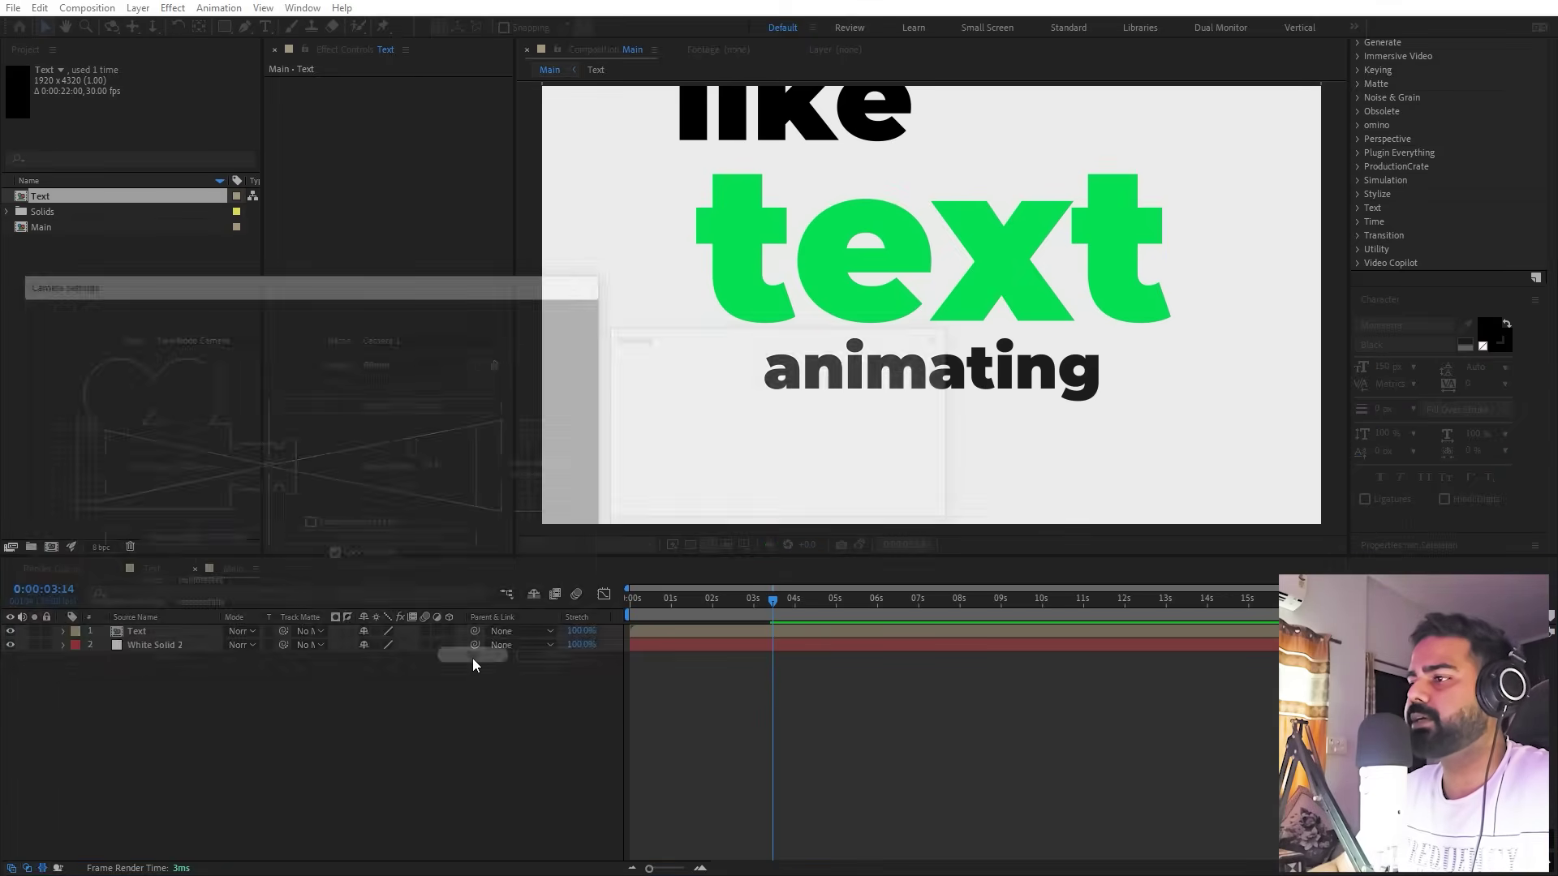
click(904, 500)
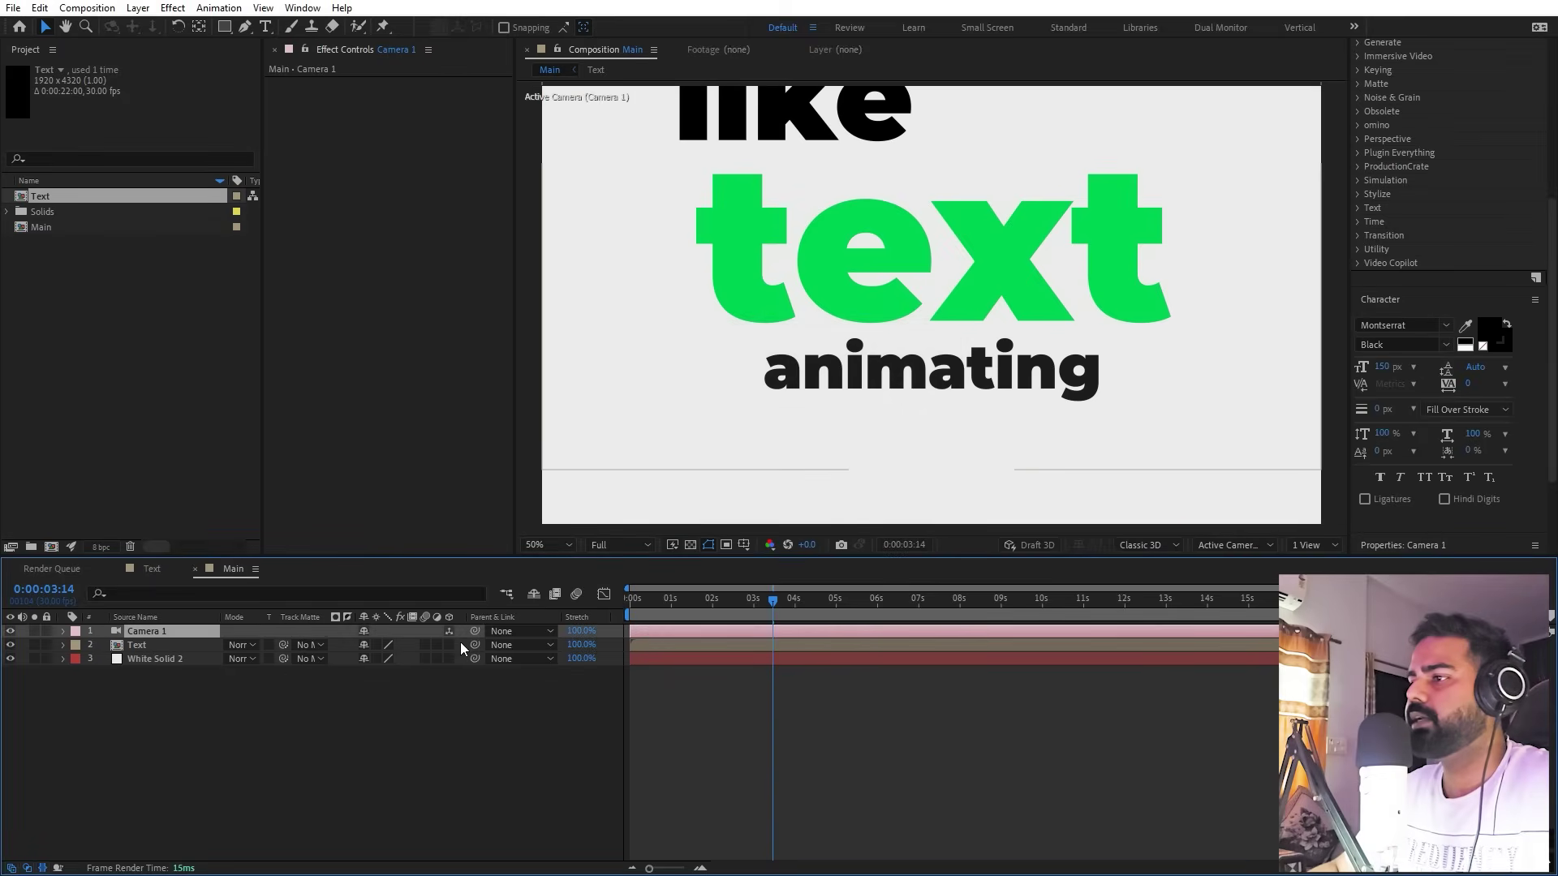
Make the Text layer a 3D layer so the camera affects it
click(361, 746)
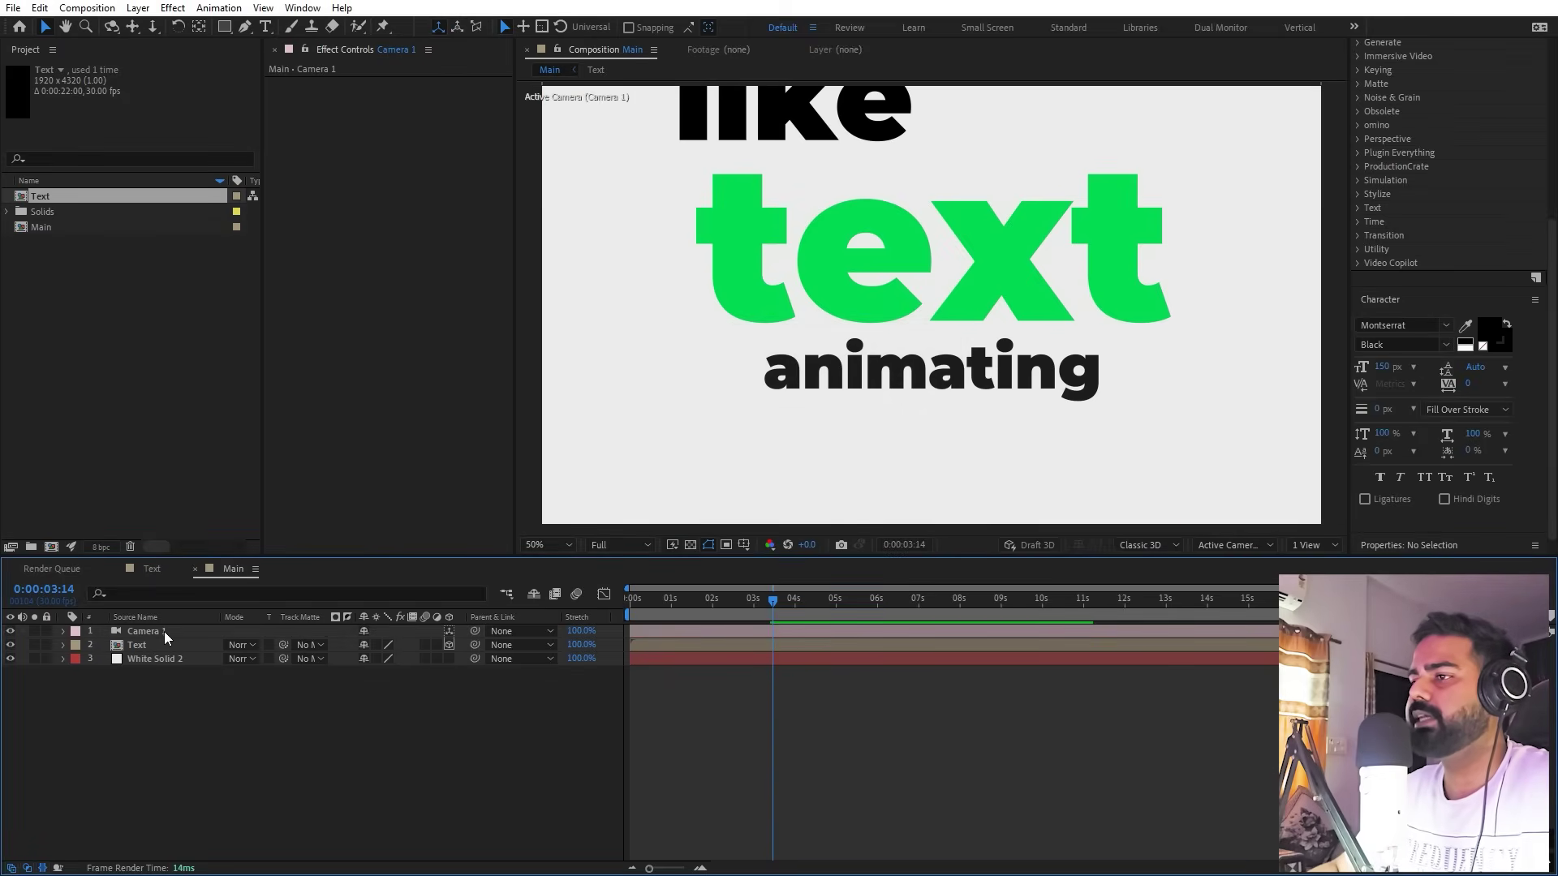
click(163, 631)
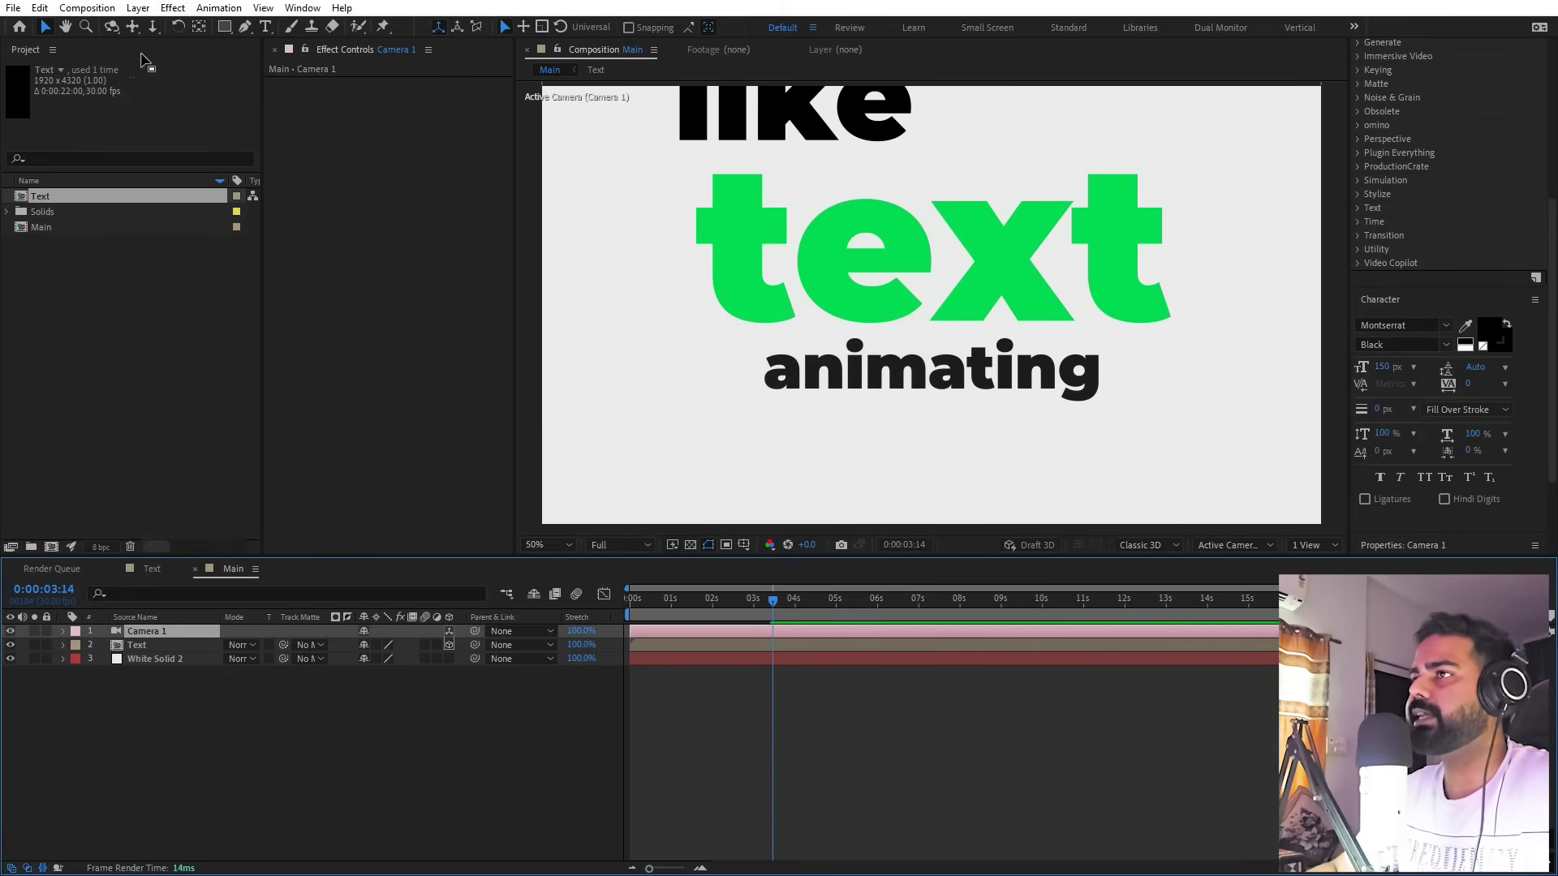
key(F2)
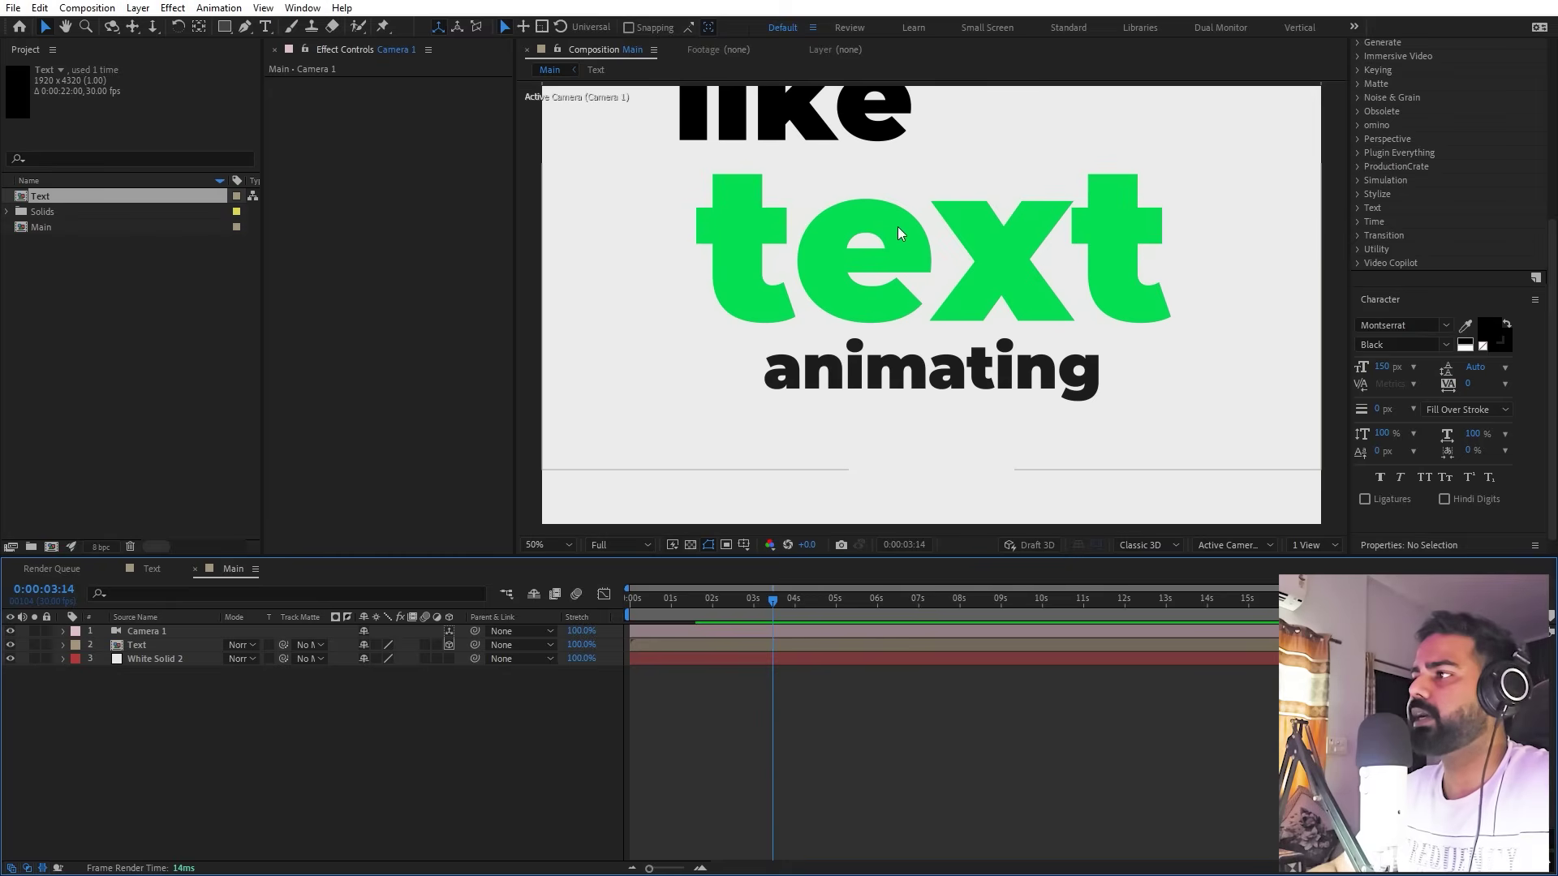
Tilt the Text layer to an X Rotation of -31° and reposition it so its lower words sit in frame
click(155, 647)
key(r)
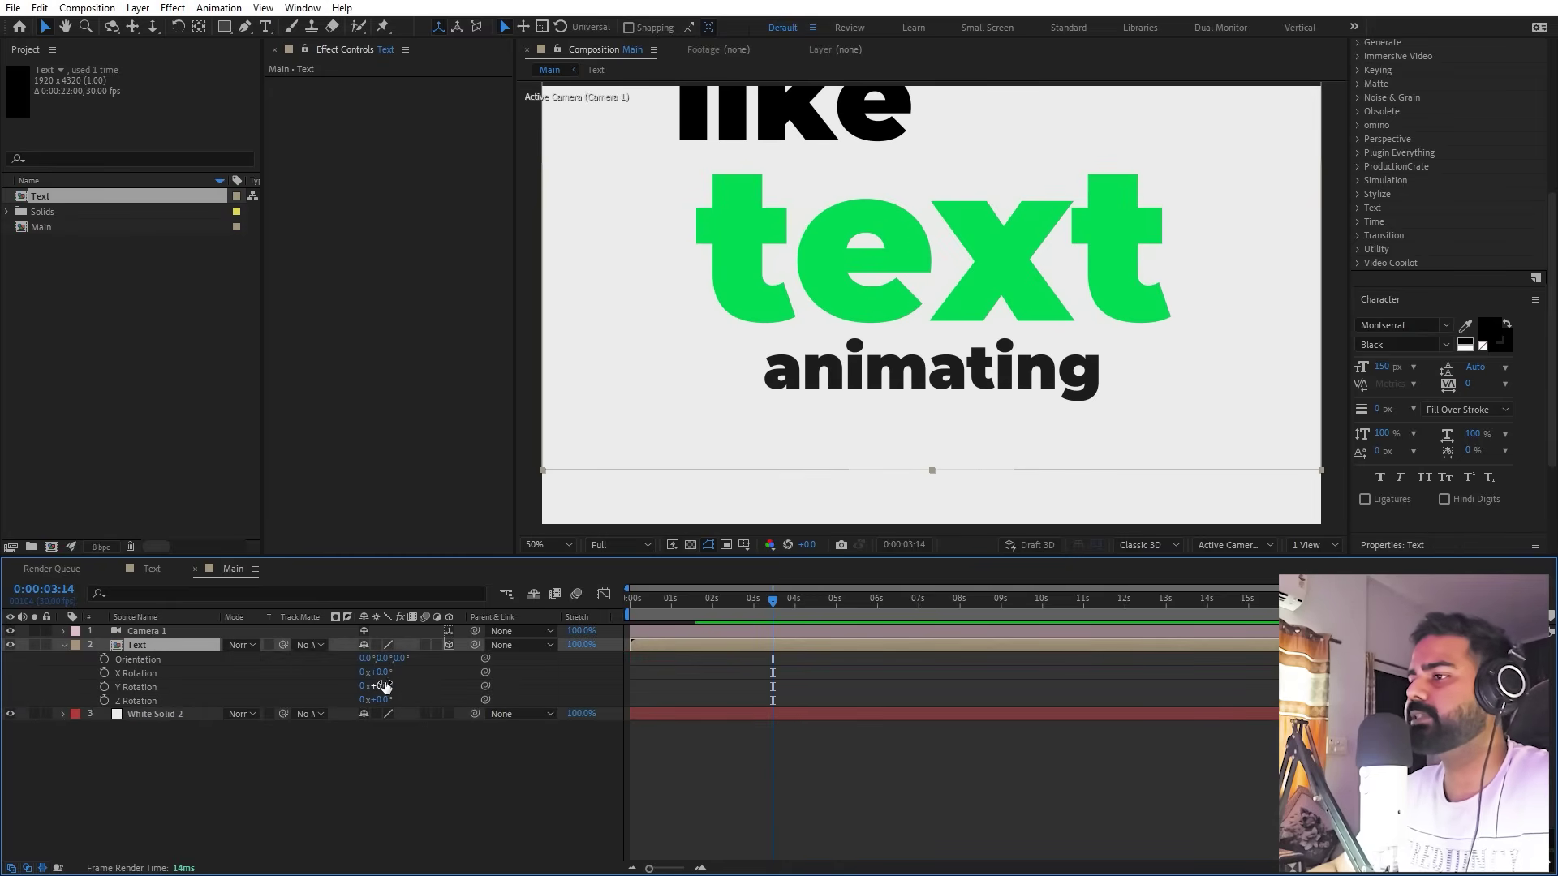
drag(380, 672, 354, 672)
scroll(725, 413, down, 1)
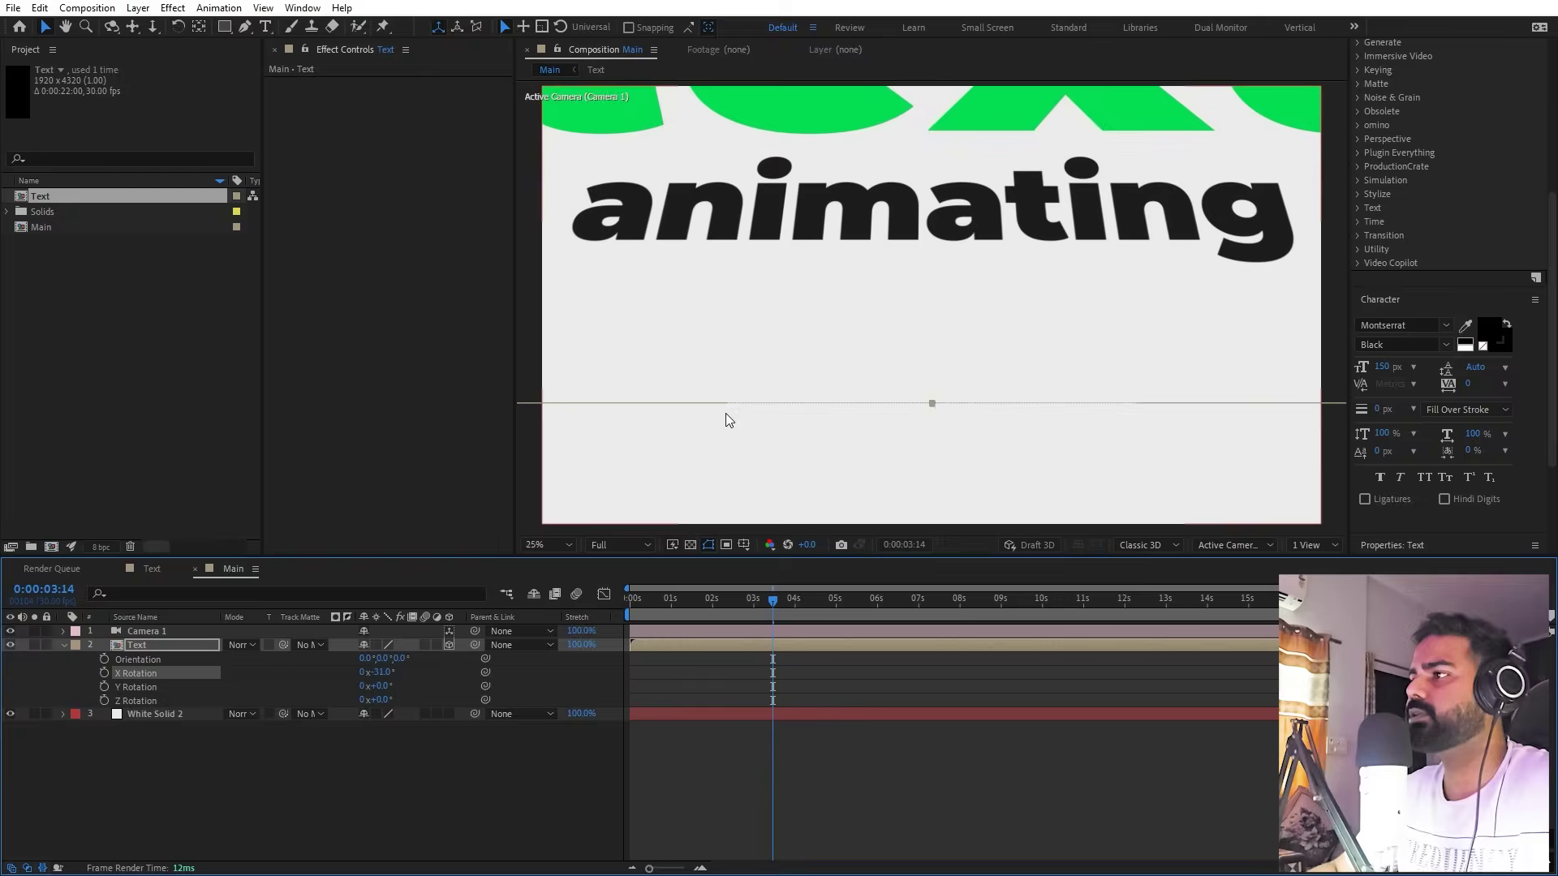
key(comma)
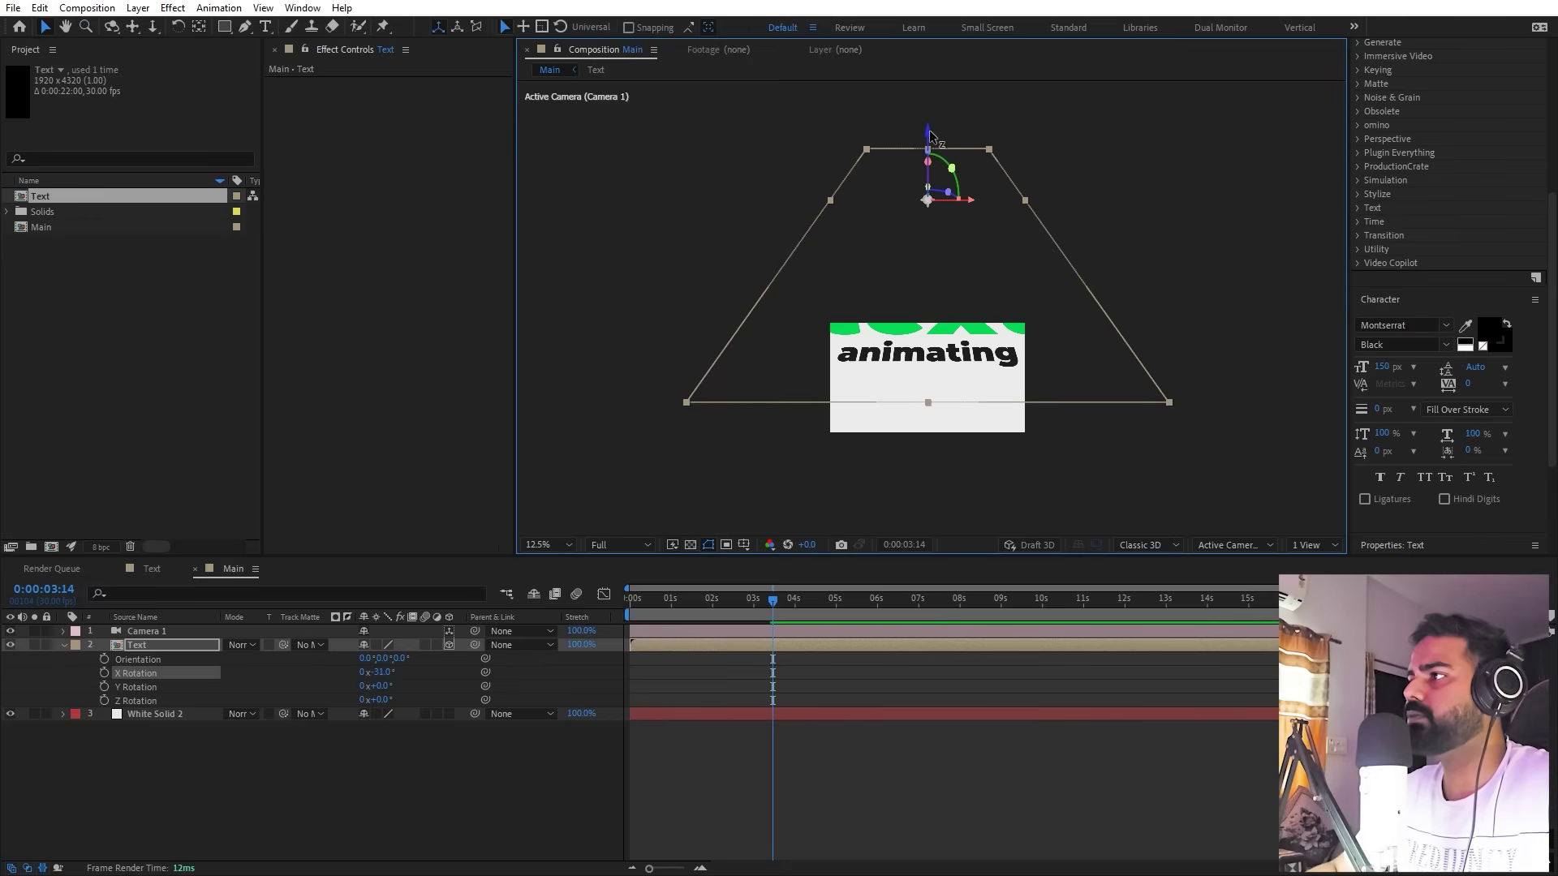
drag(930, 132, 931, 242)
scroll(929, 265, up, 2)
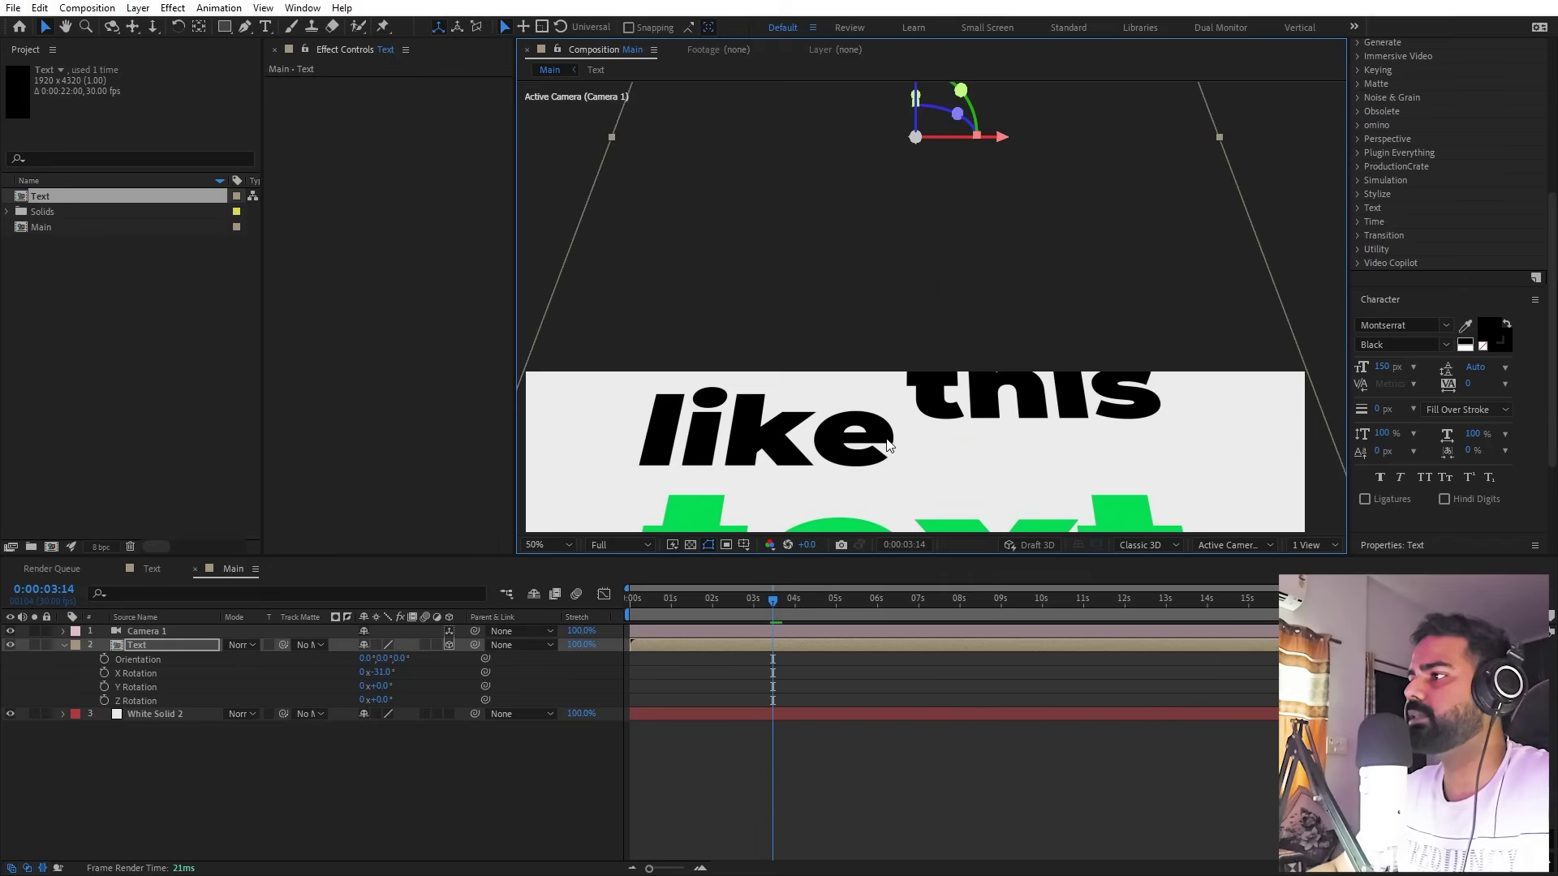
drag(877, 510, 902, 259)
Set the Text layer's X Rotation to -47° and bring the words from "can" to "animating" into frame
drag(377, 673, 282, 698)
scroll(931, 265, down, 2)
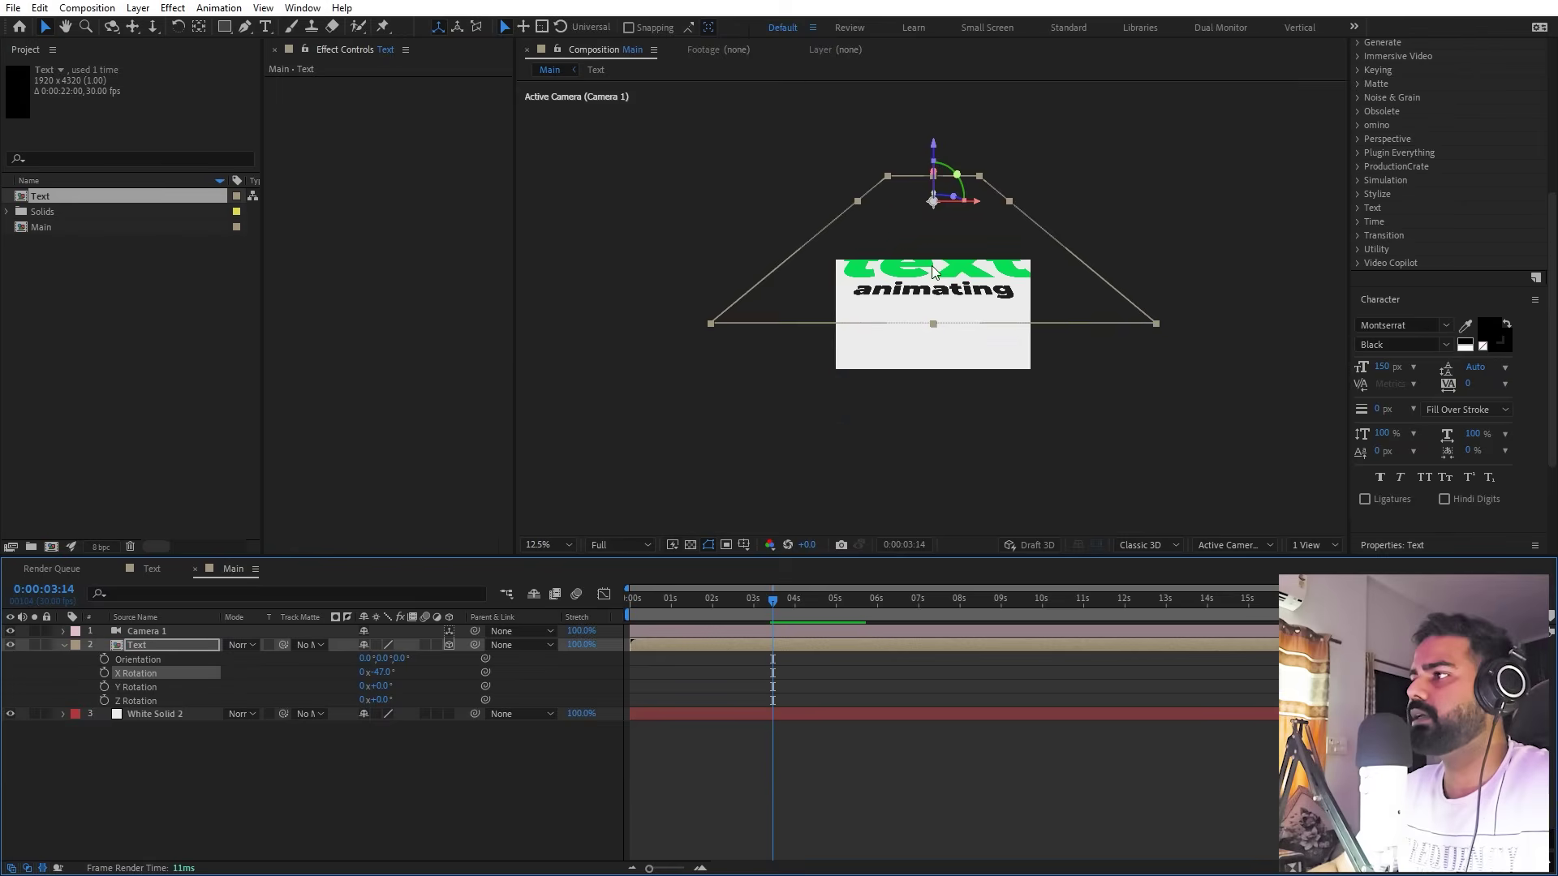
key(period)
key(period)
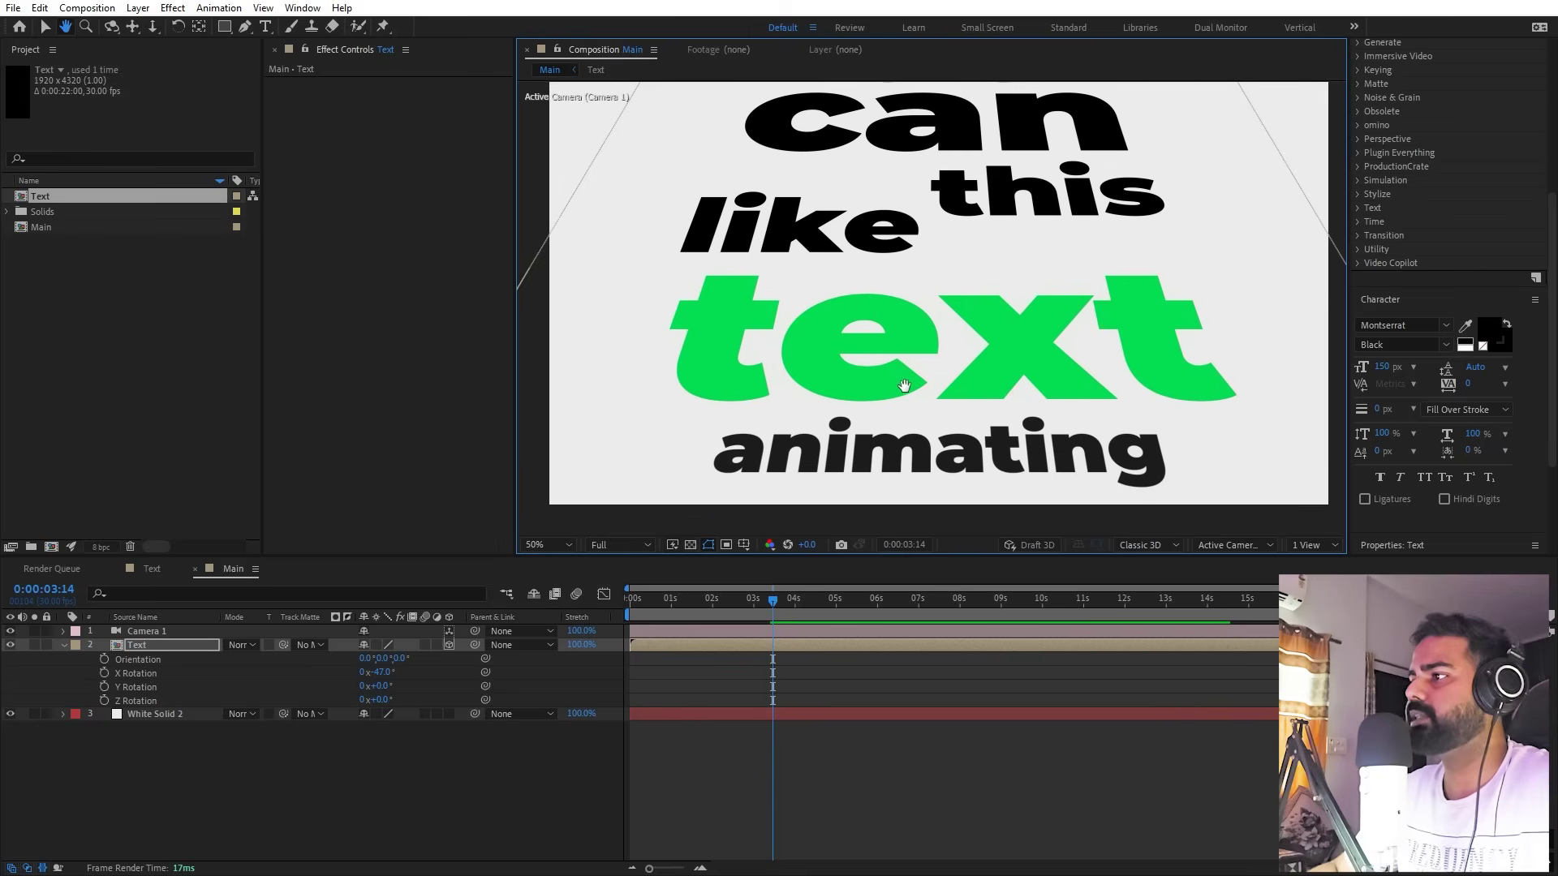
key(v)
At 0:00:04:16, adjust the Text layer's X Rotation to -48.9° and shift the layer along its axis
key(Home)
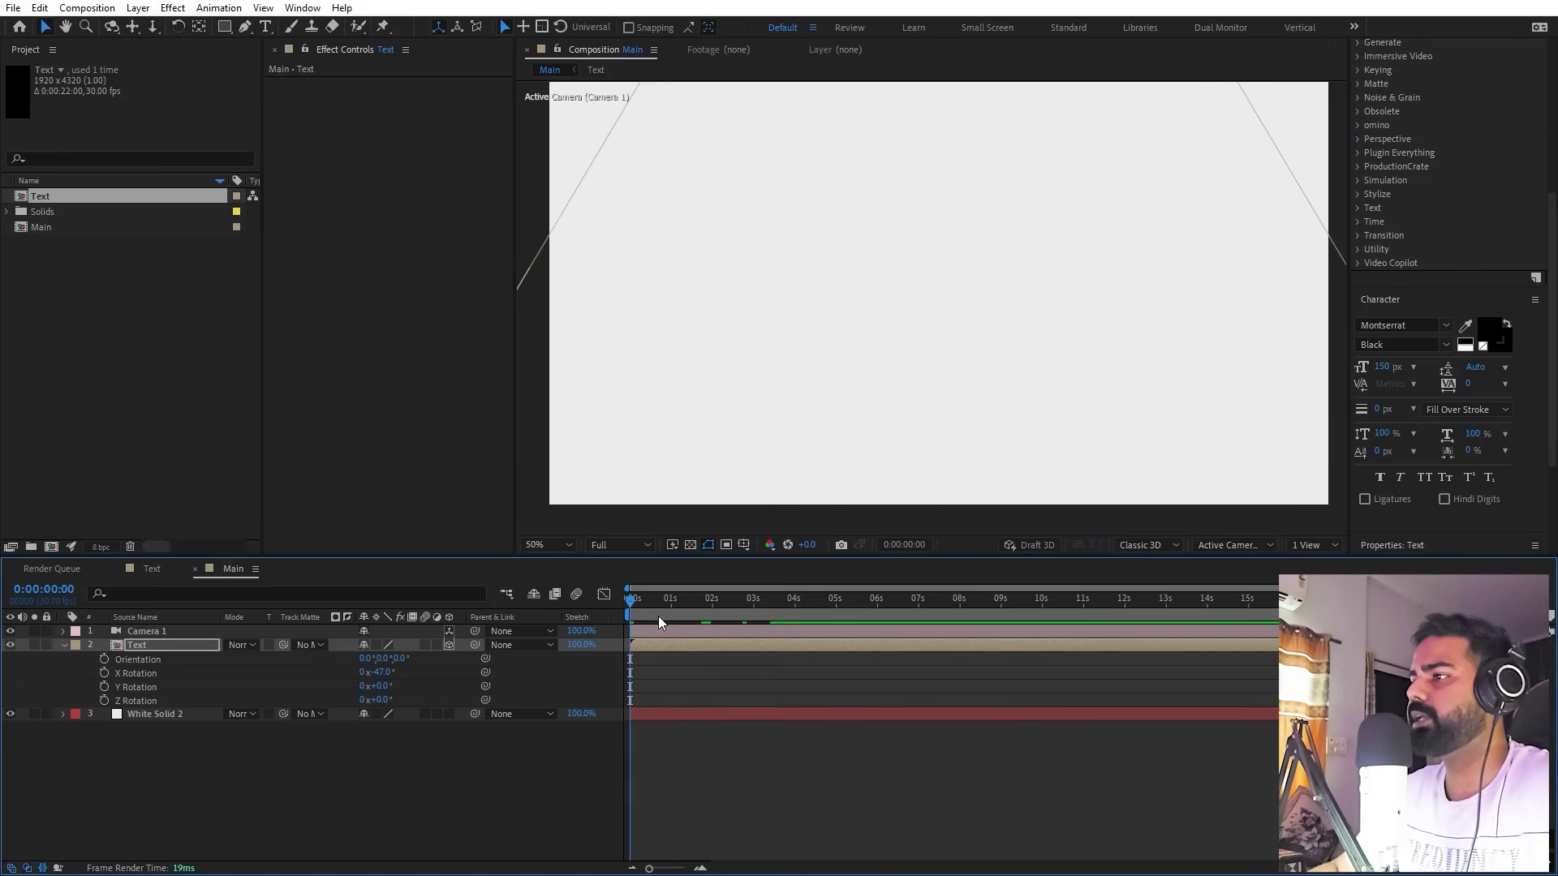
click(816, 602)
drag(381, 671, 357, 671)
scroll(839, 271, down, 2)
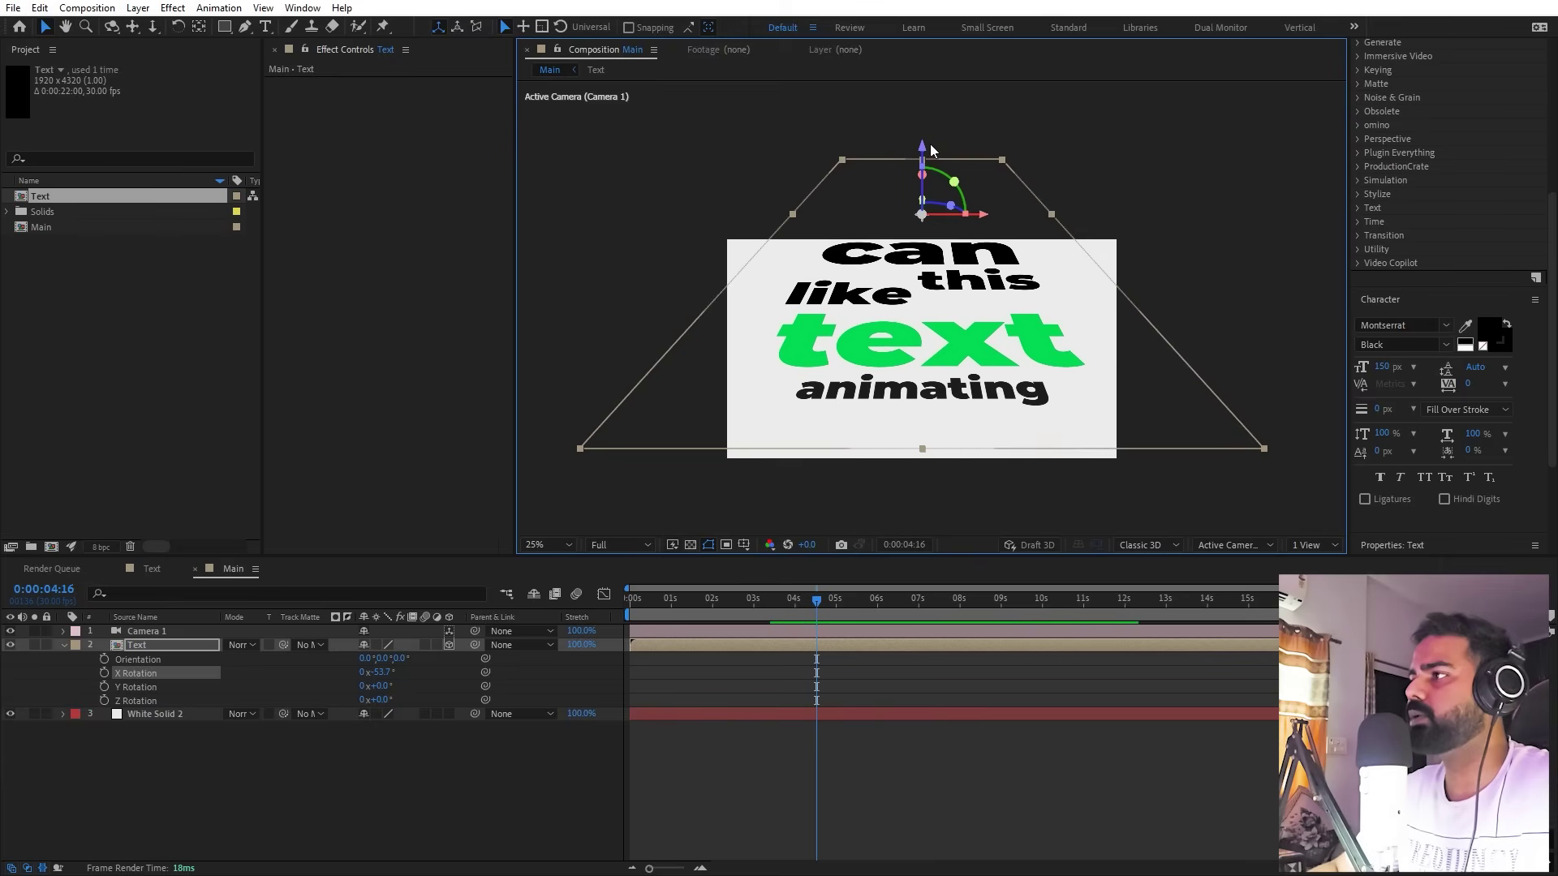
drag(922, 146, 926, 174)
Preview from the start to 0:00:00:22 and move the Text layer up to center "like", "text" and "animating" in frame
key(Home)
key(space)
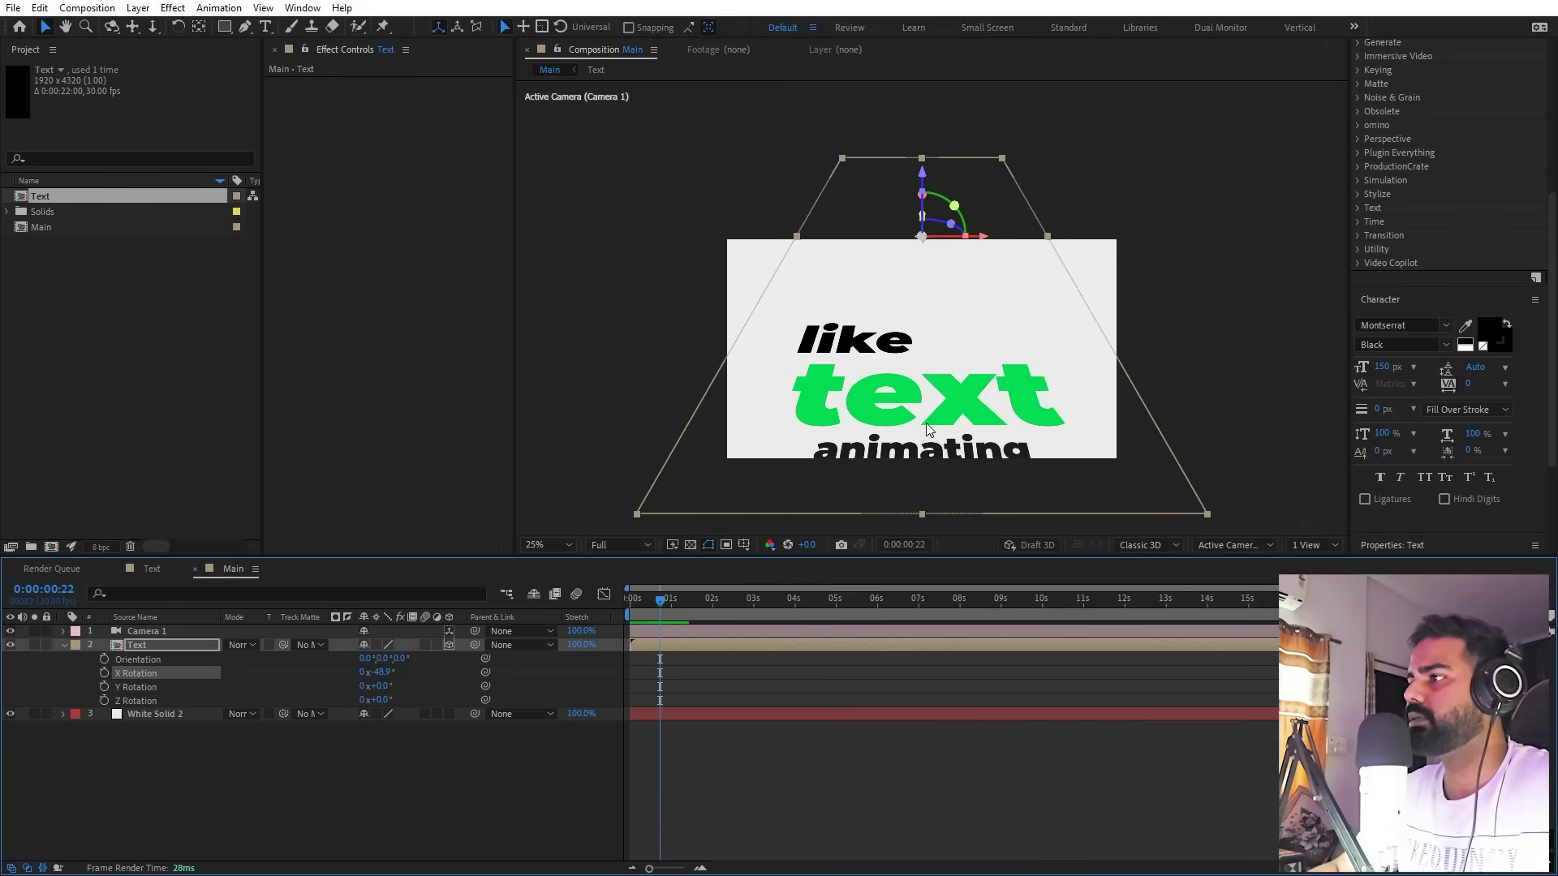
drag(916, 410, 921, 364)
click(803, 643)
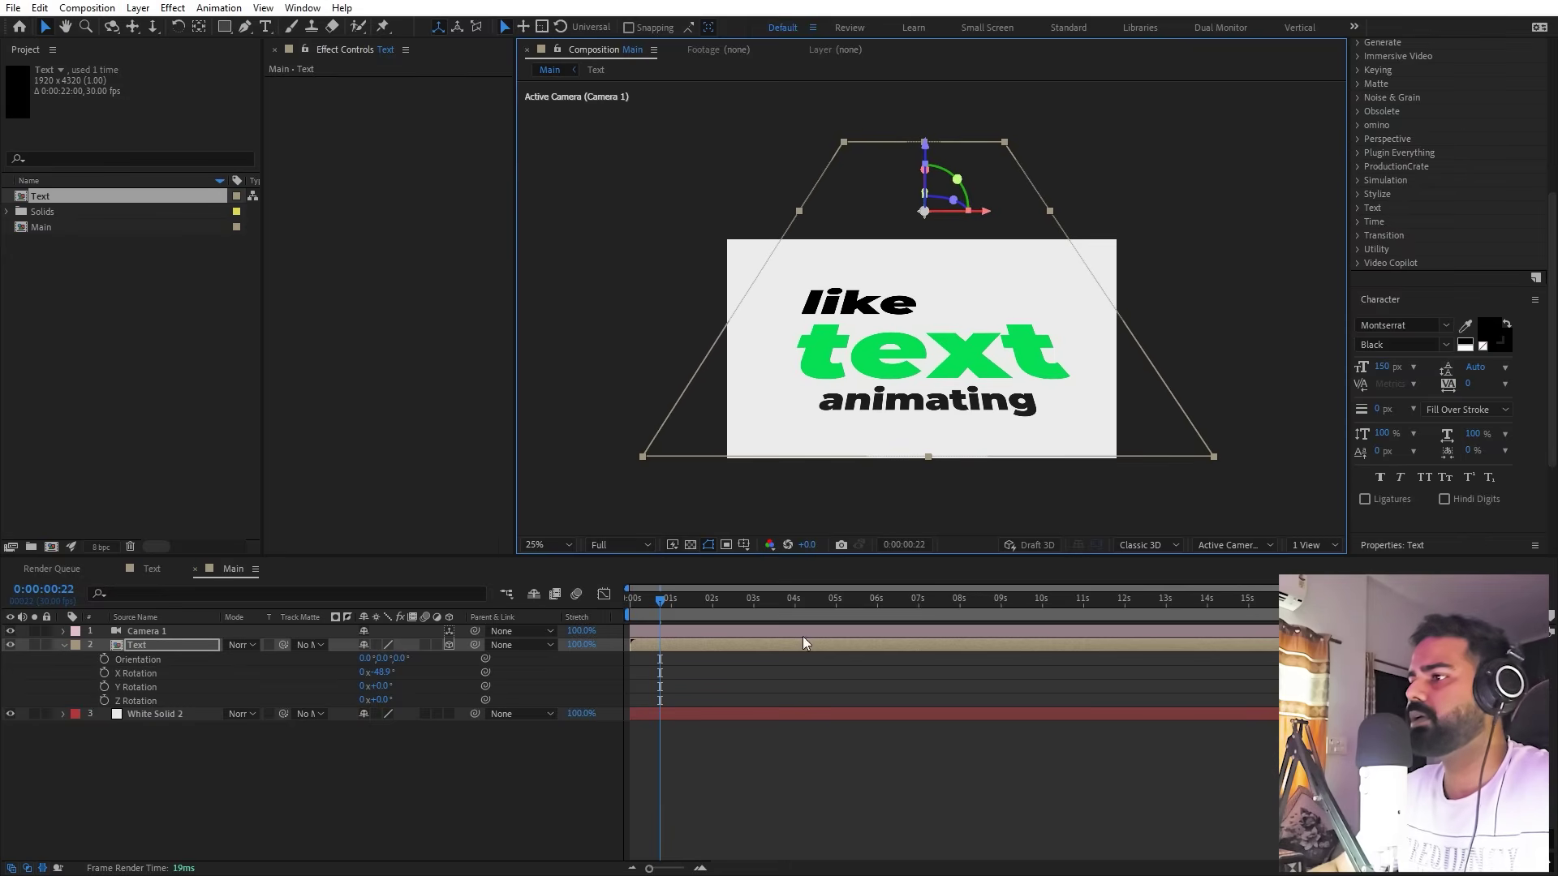
click(685, 761)
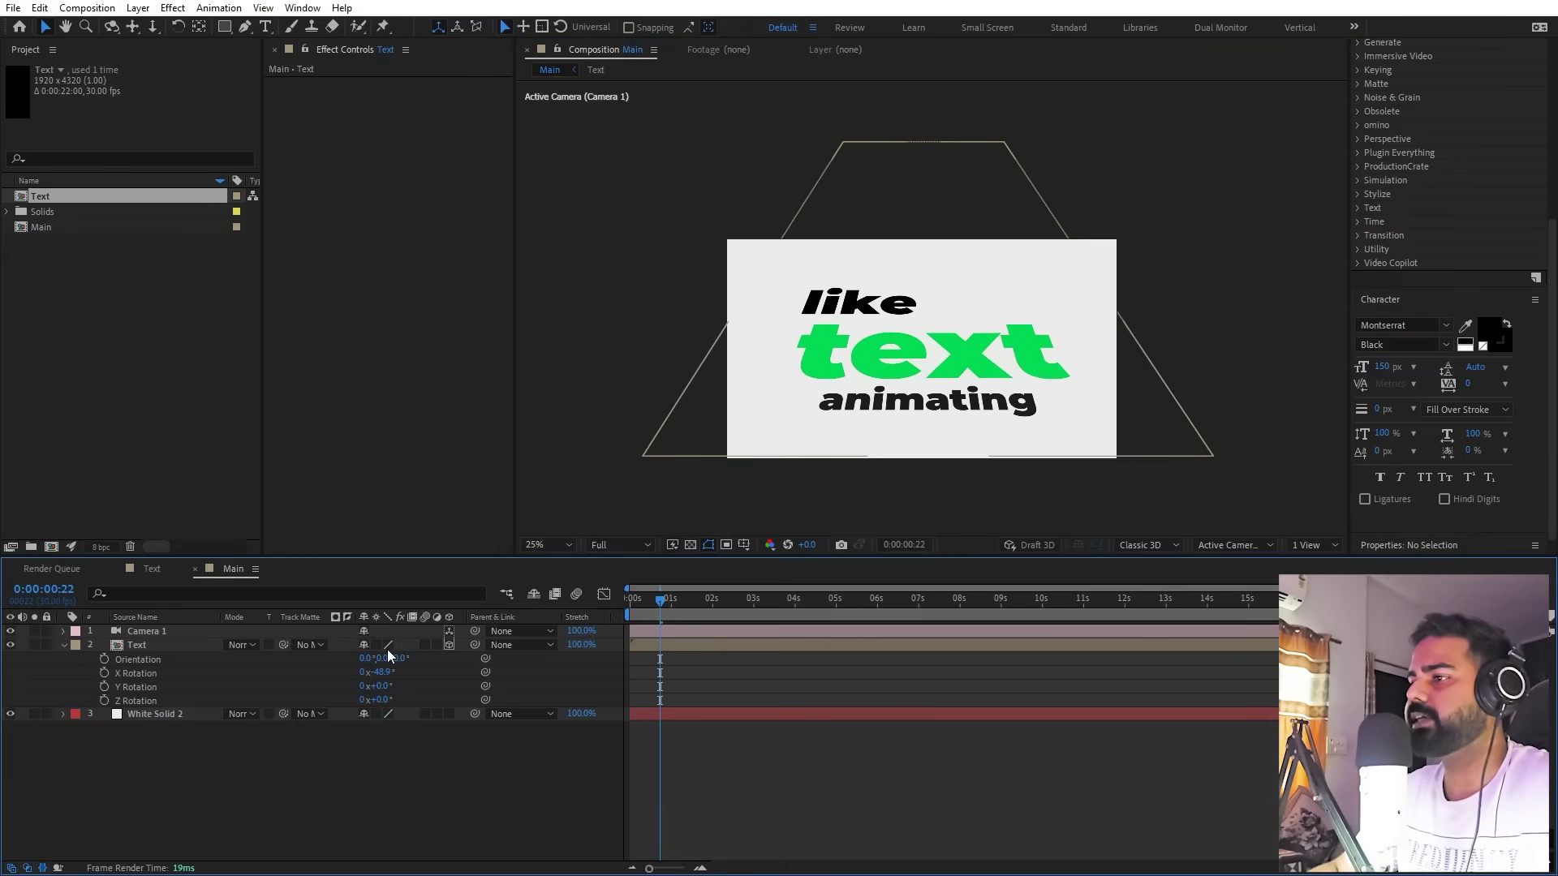
Fit the composition in the viewer and turn on Depth of Field in the Camera 1 options
click(138, 632)
click(545, 544)
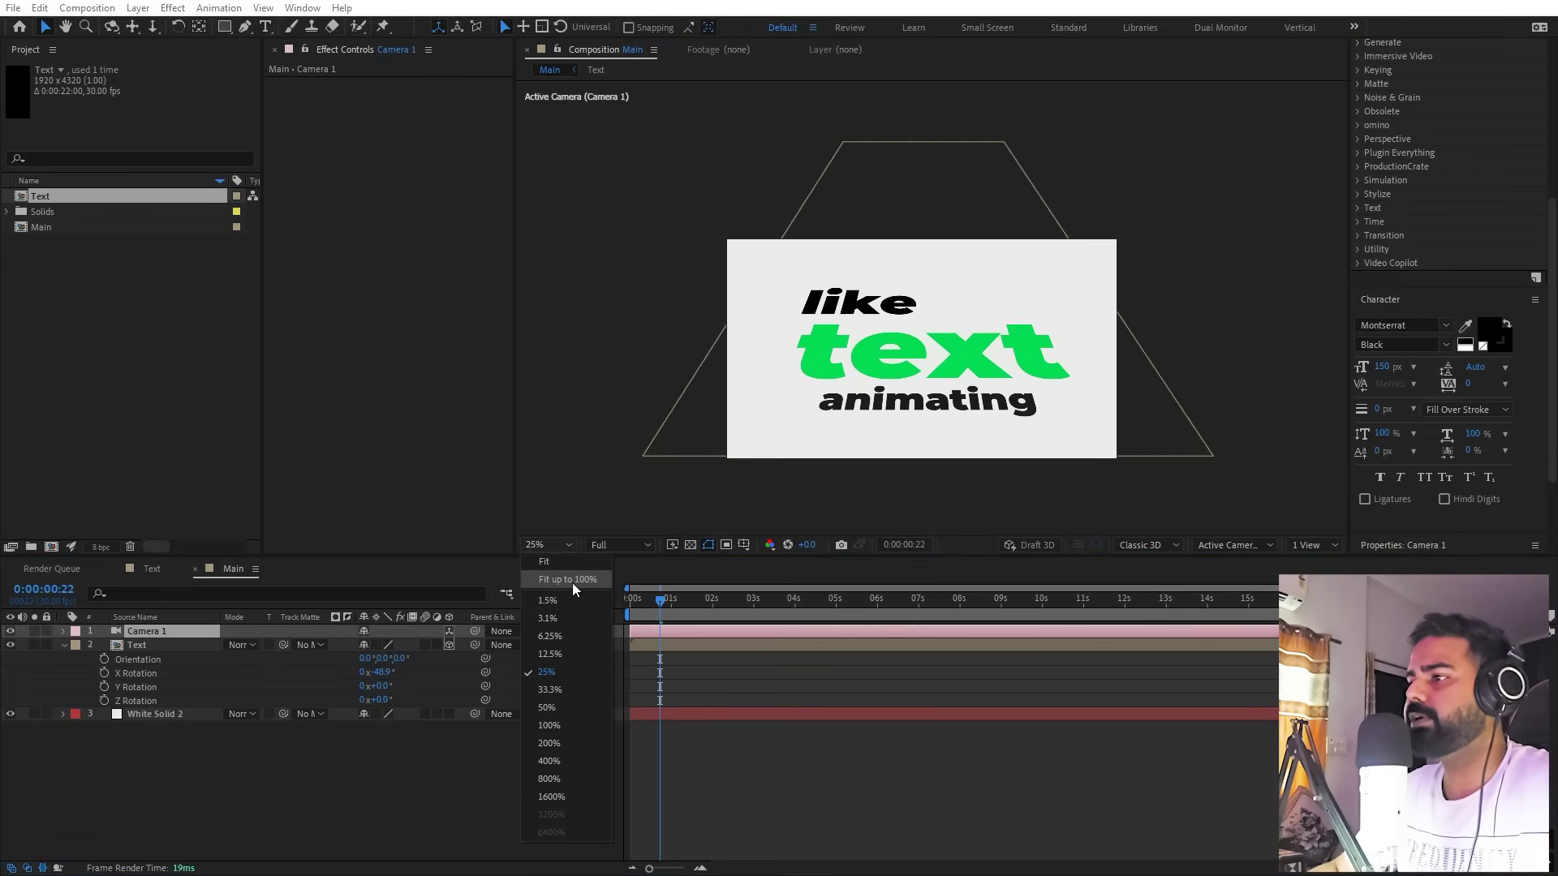
click(572, 583)
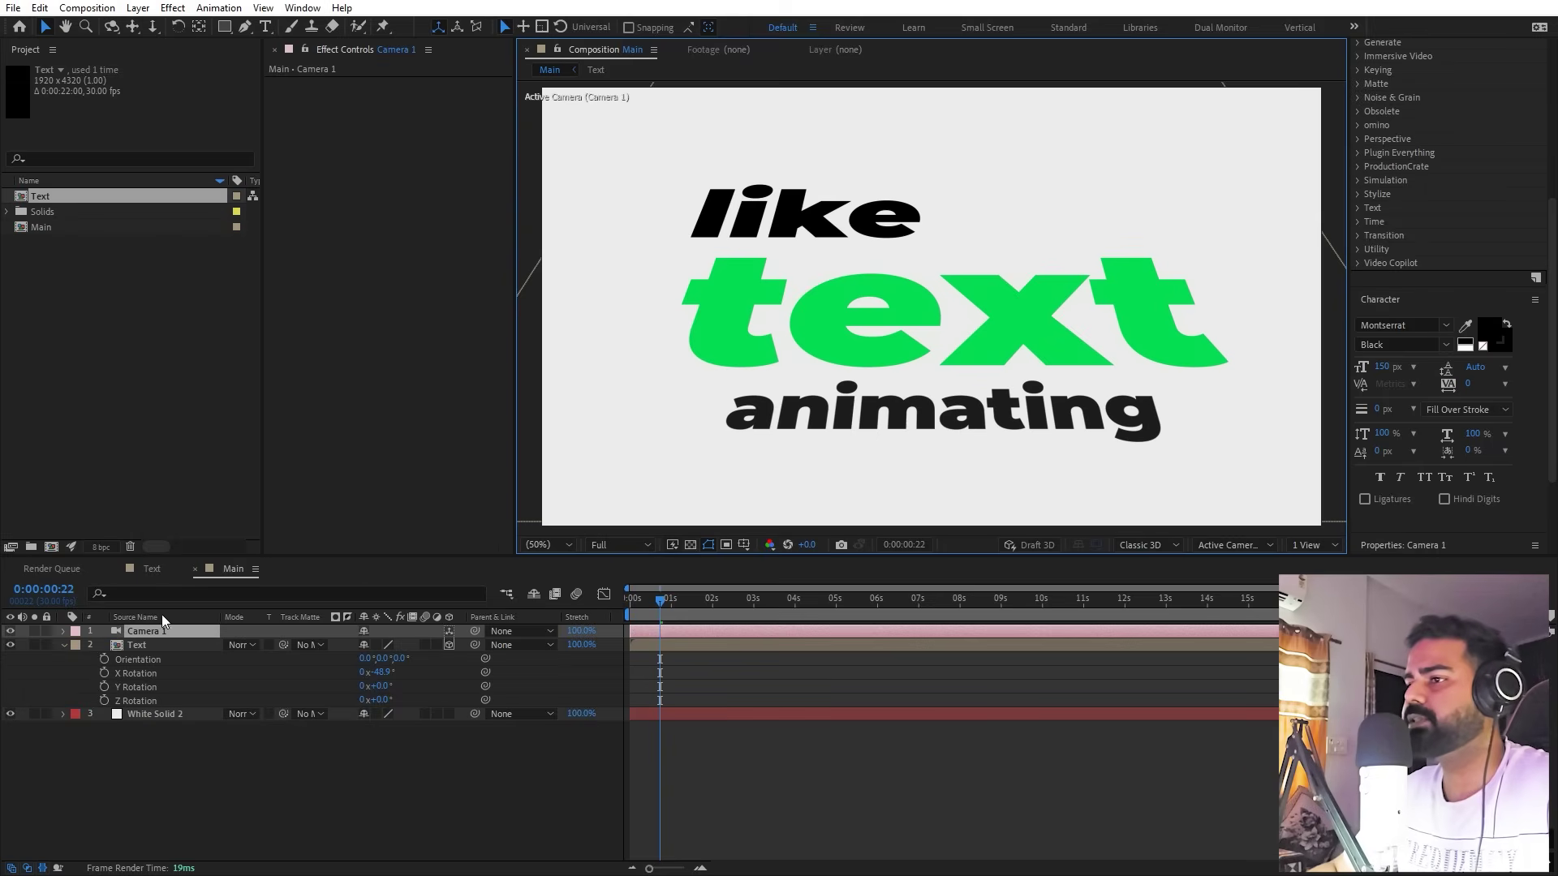
key(a)
key(a)
click(168, 674)
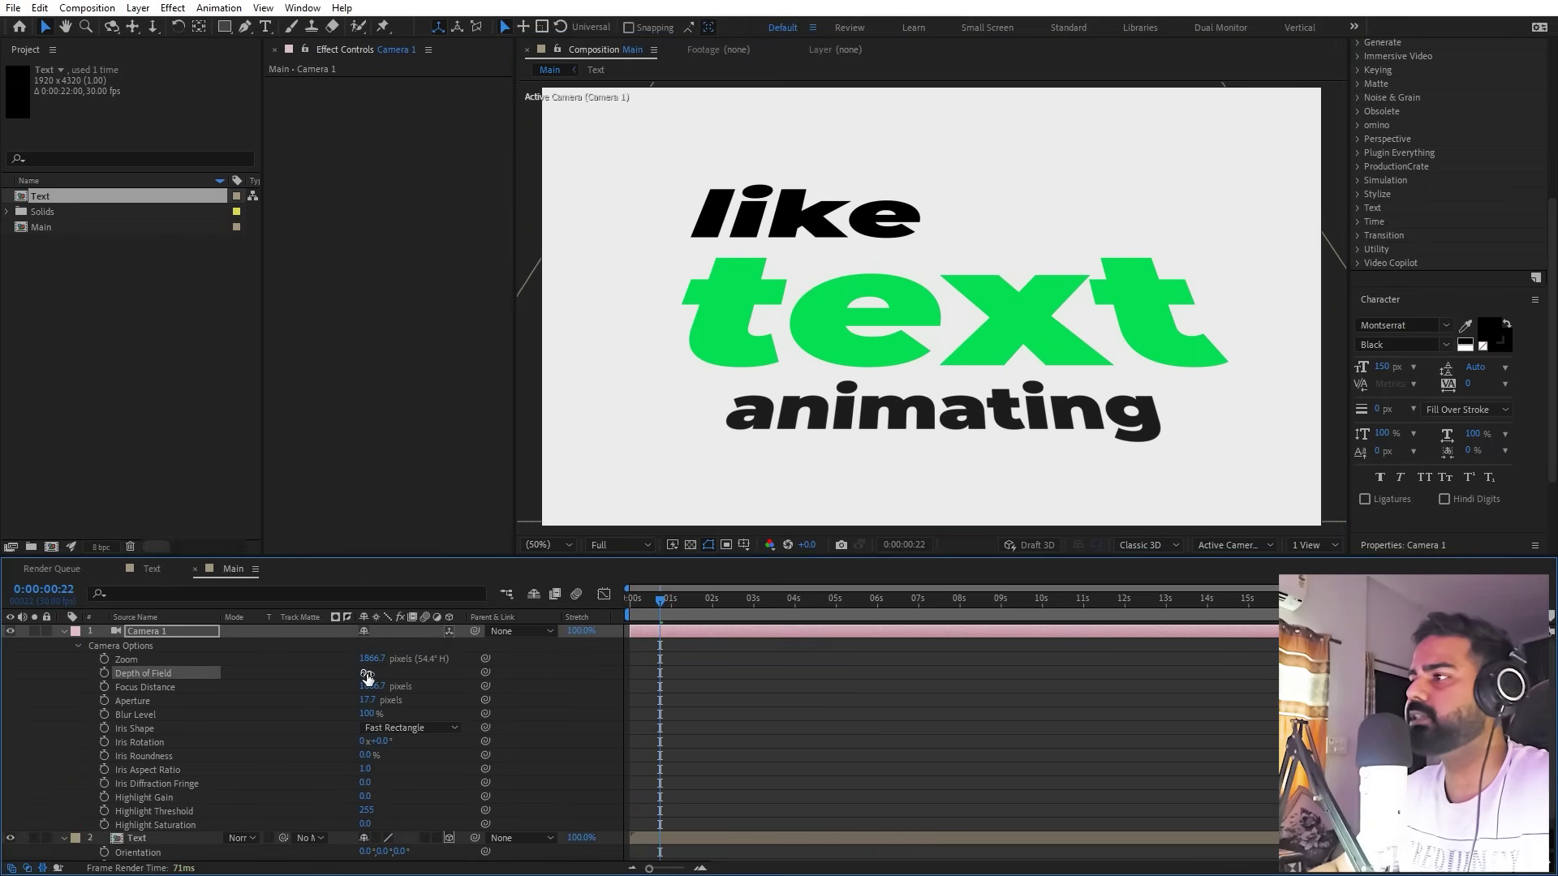
Set Camera 1's Aperture to 1574.7 pixels and its Focus Distance to 1663.7 pixels to focus on the green word "text"
click(134, 703)
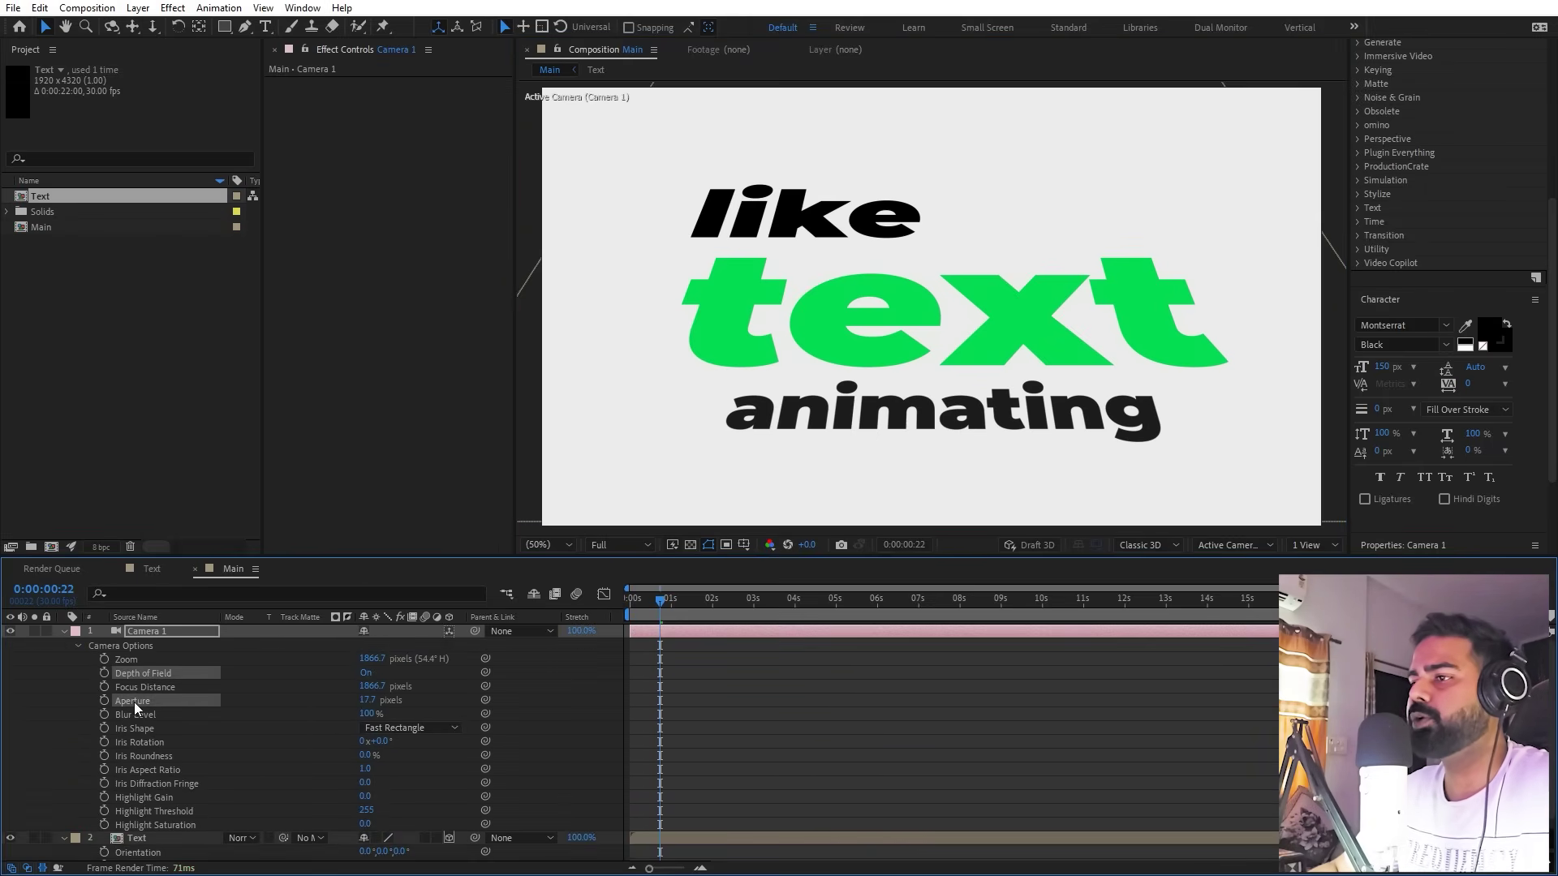
drag(366, 700, 978, 444)
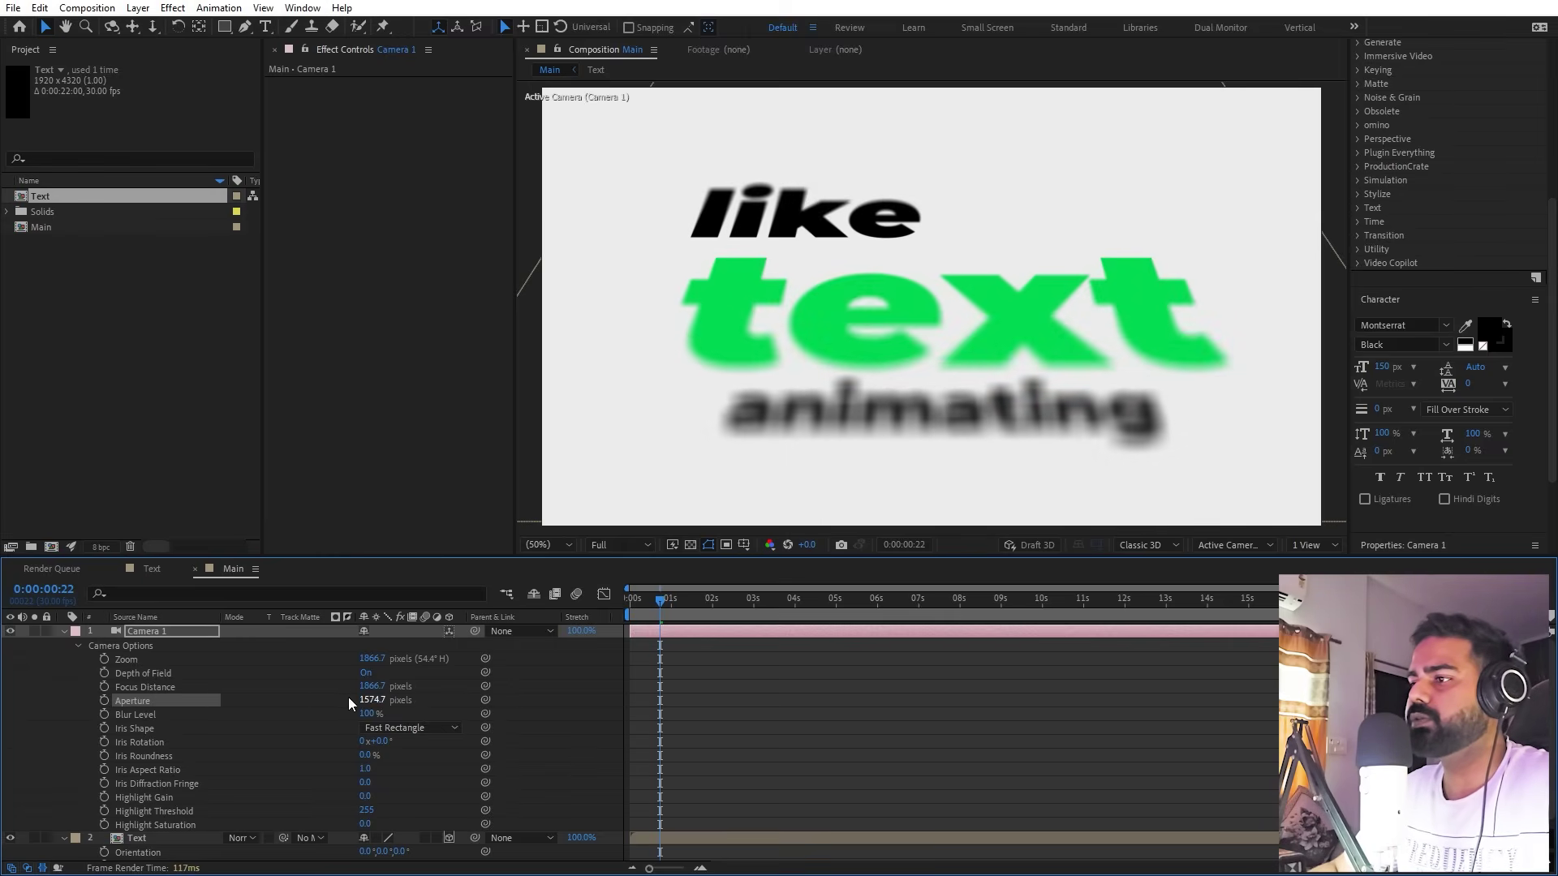
click(175, 688)
drag(375, 685, 248, 719)
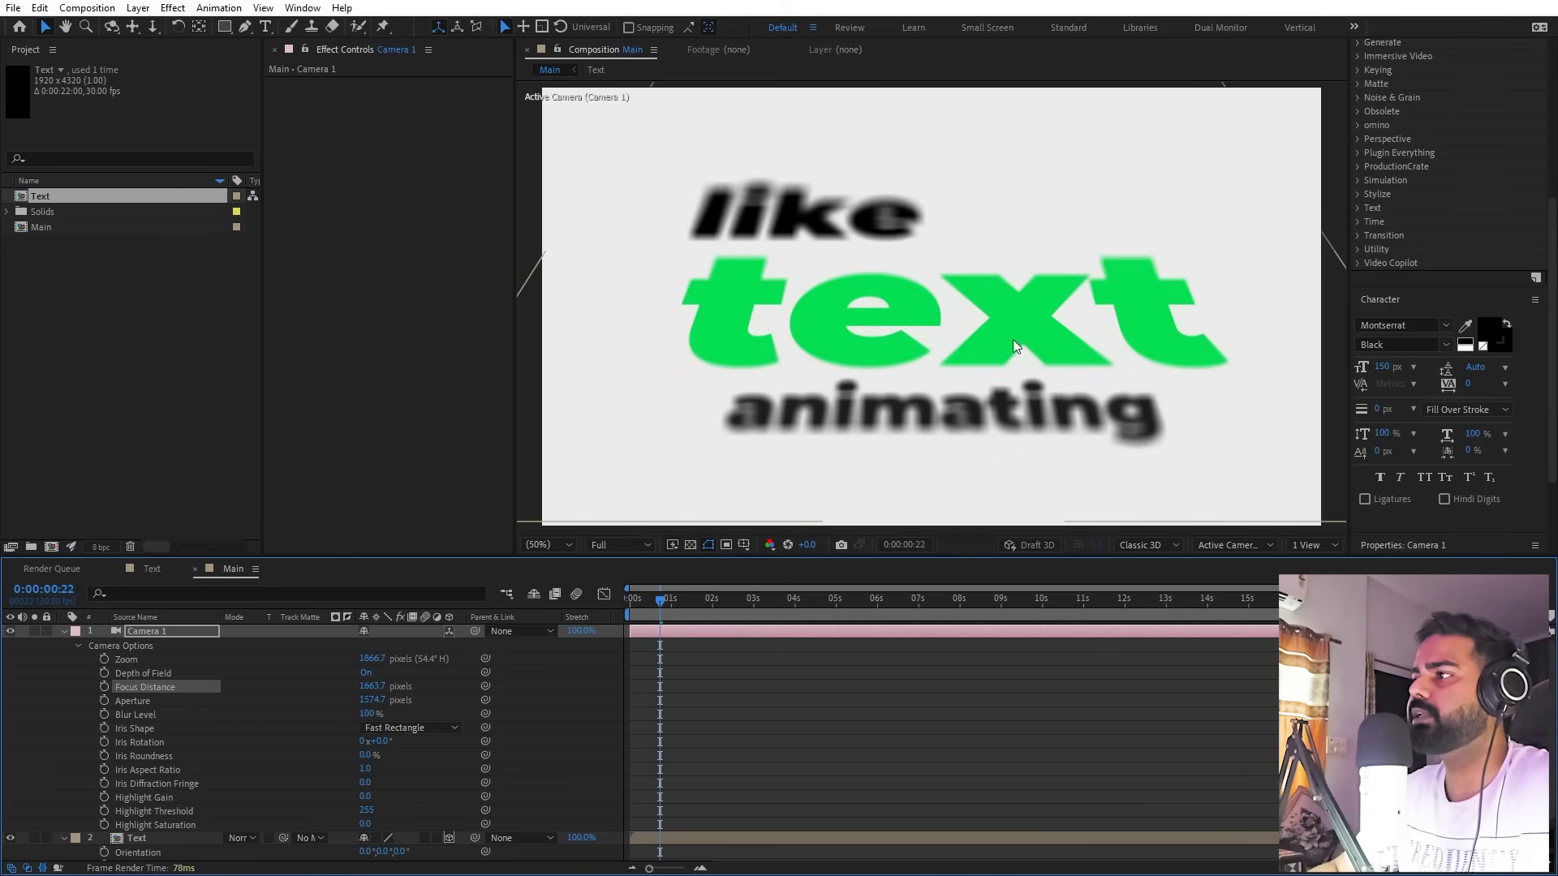
Try moving the Text layer up in the frame, undo the move, and fit the composition in the viewer
scroll(991, 348, down, 2)
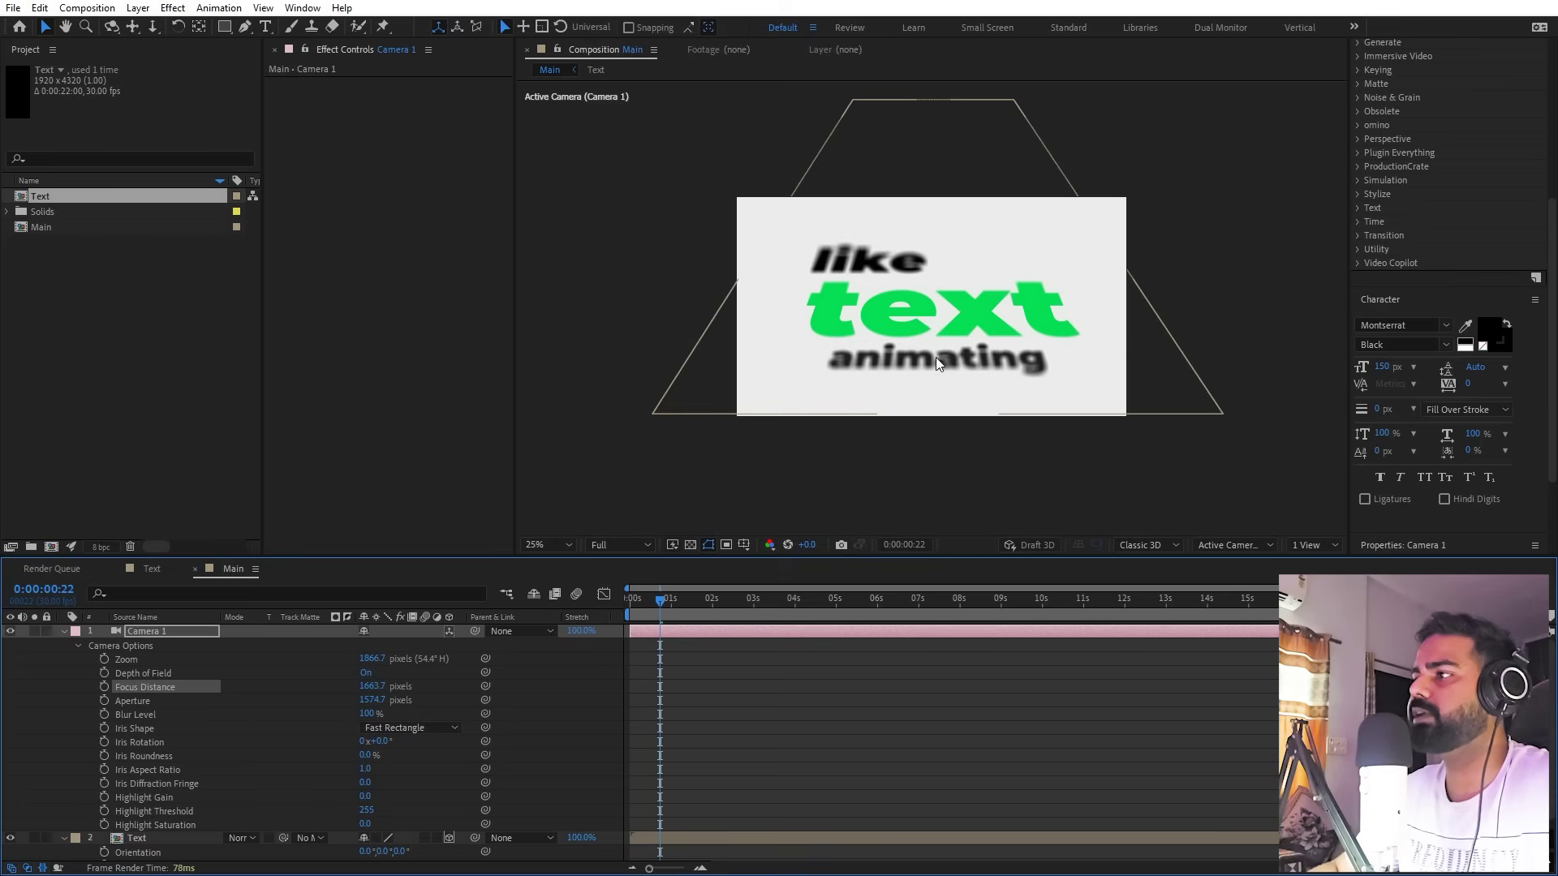
drag(927, 323, 926, 260)
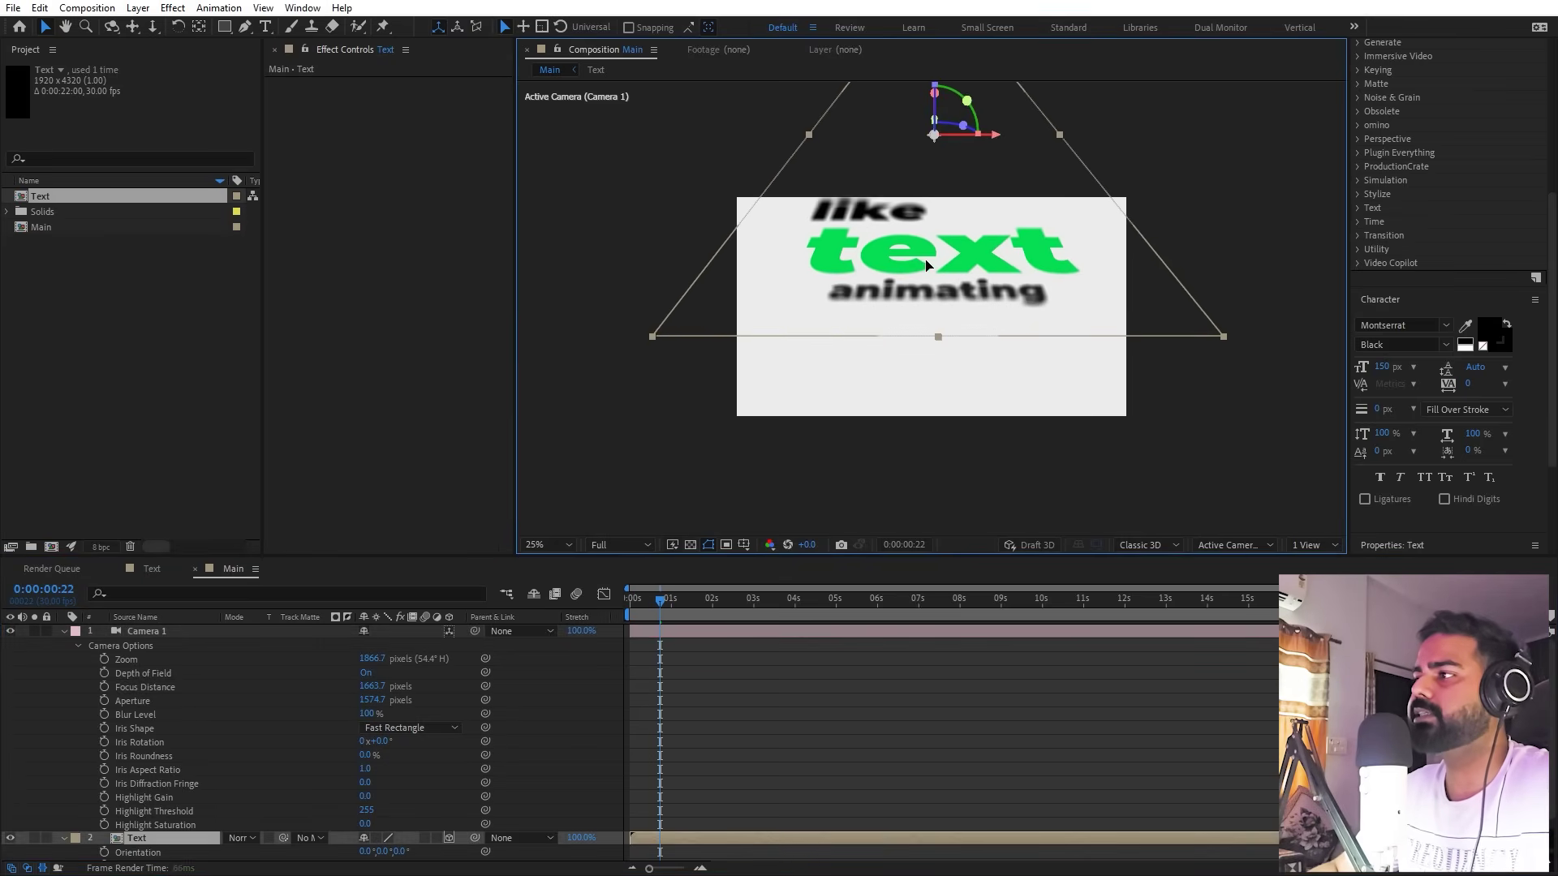
key(ctrl+z)
click(537, 544)
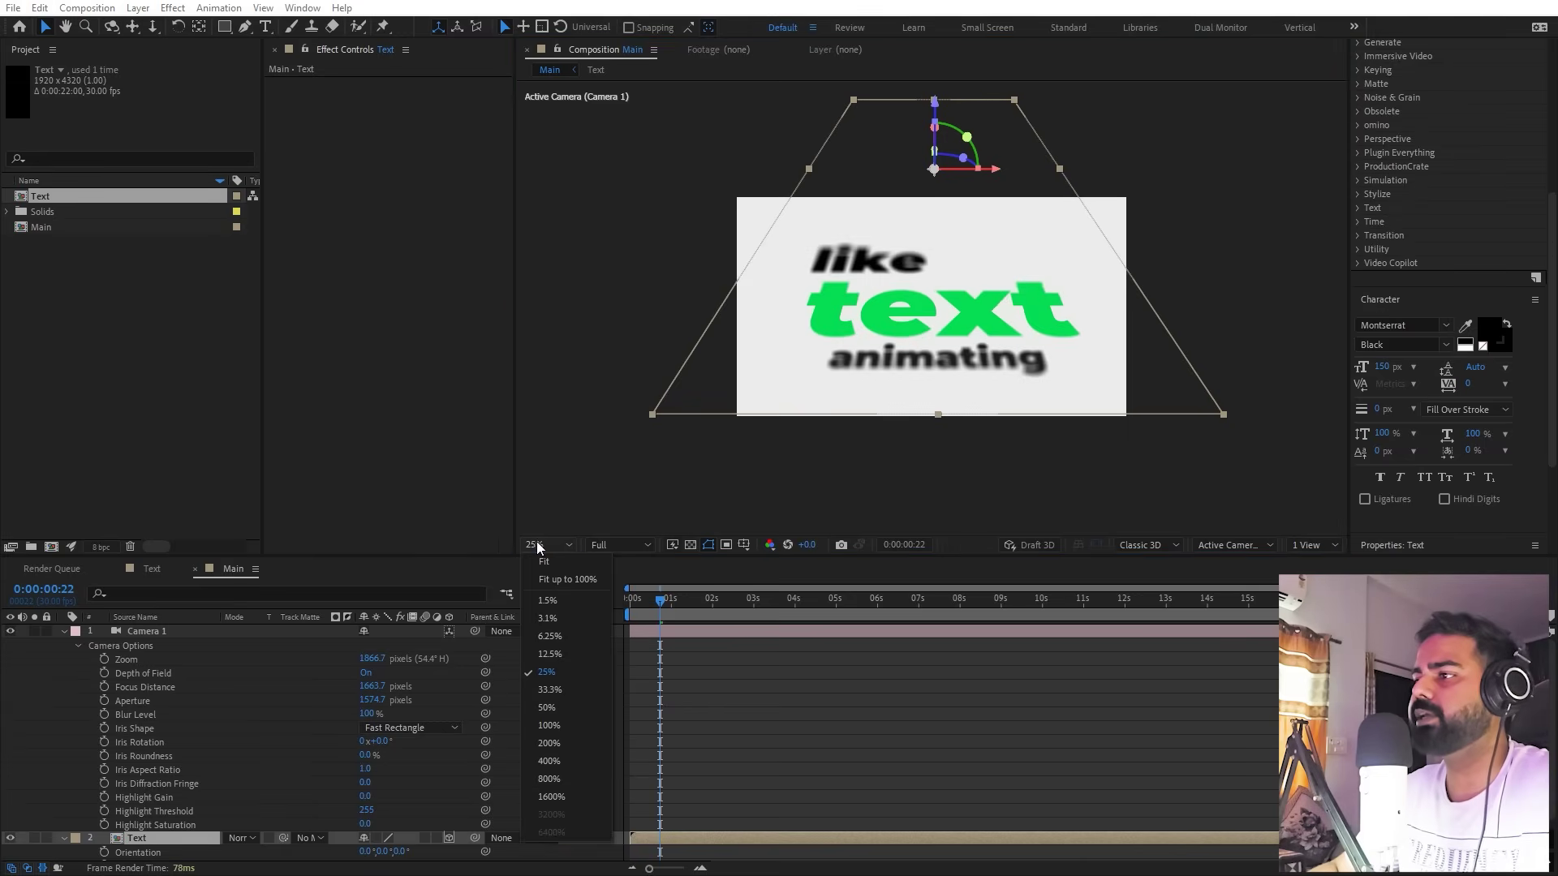
click(539, 647)
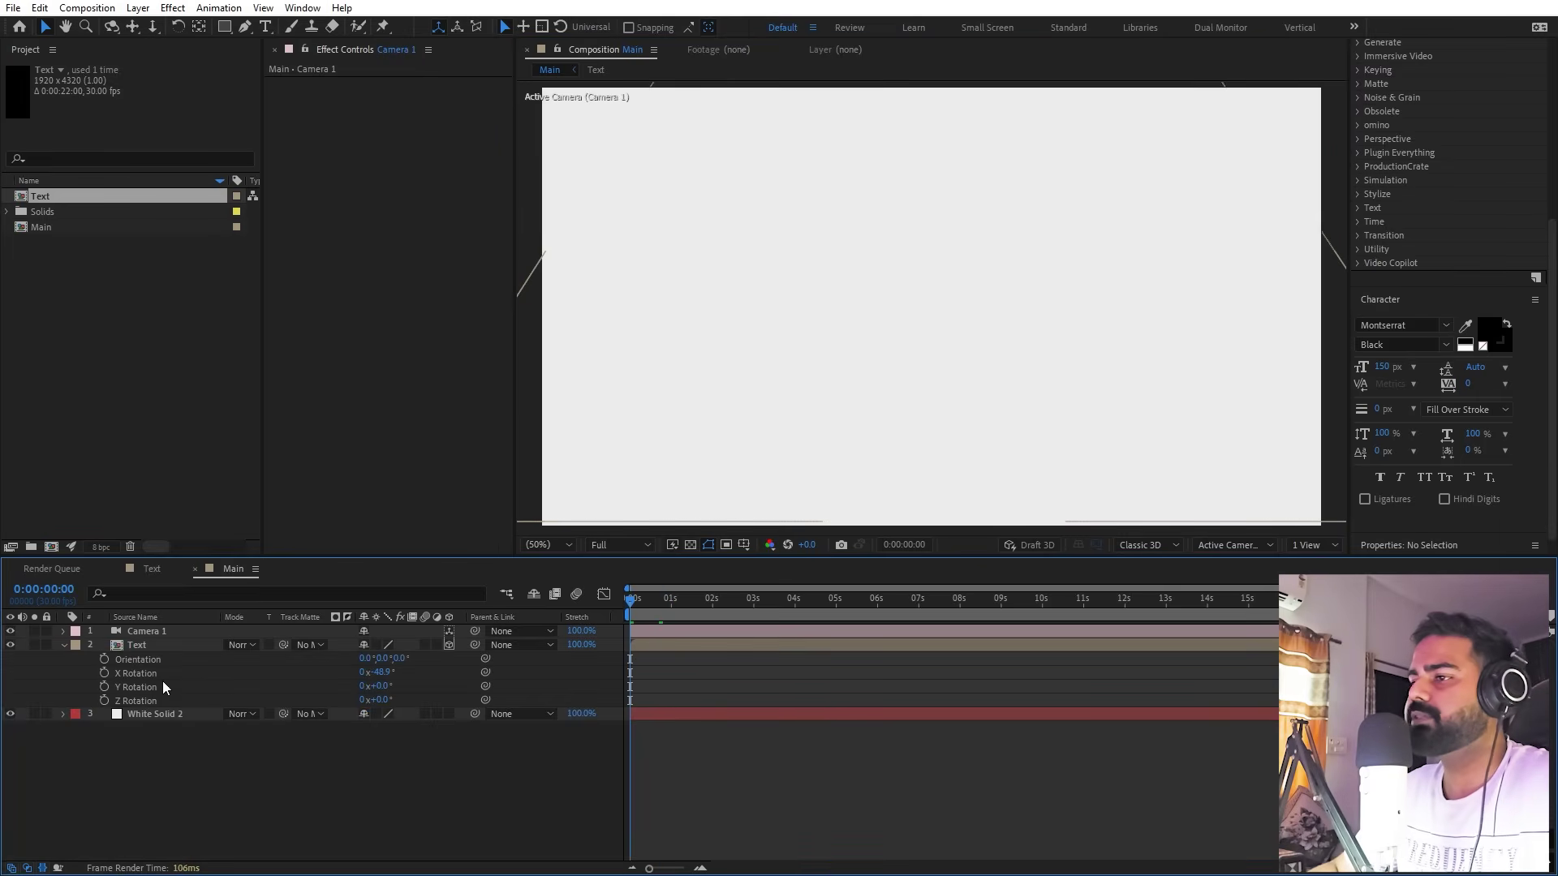
Start keyframing the Text layer's Position and place the first keyframe at 0:00:00:06, when "animating" appears
click(143, 644)
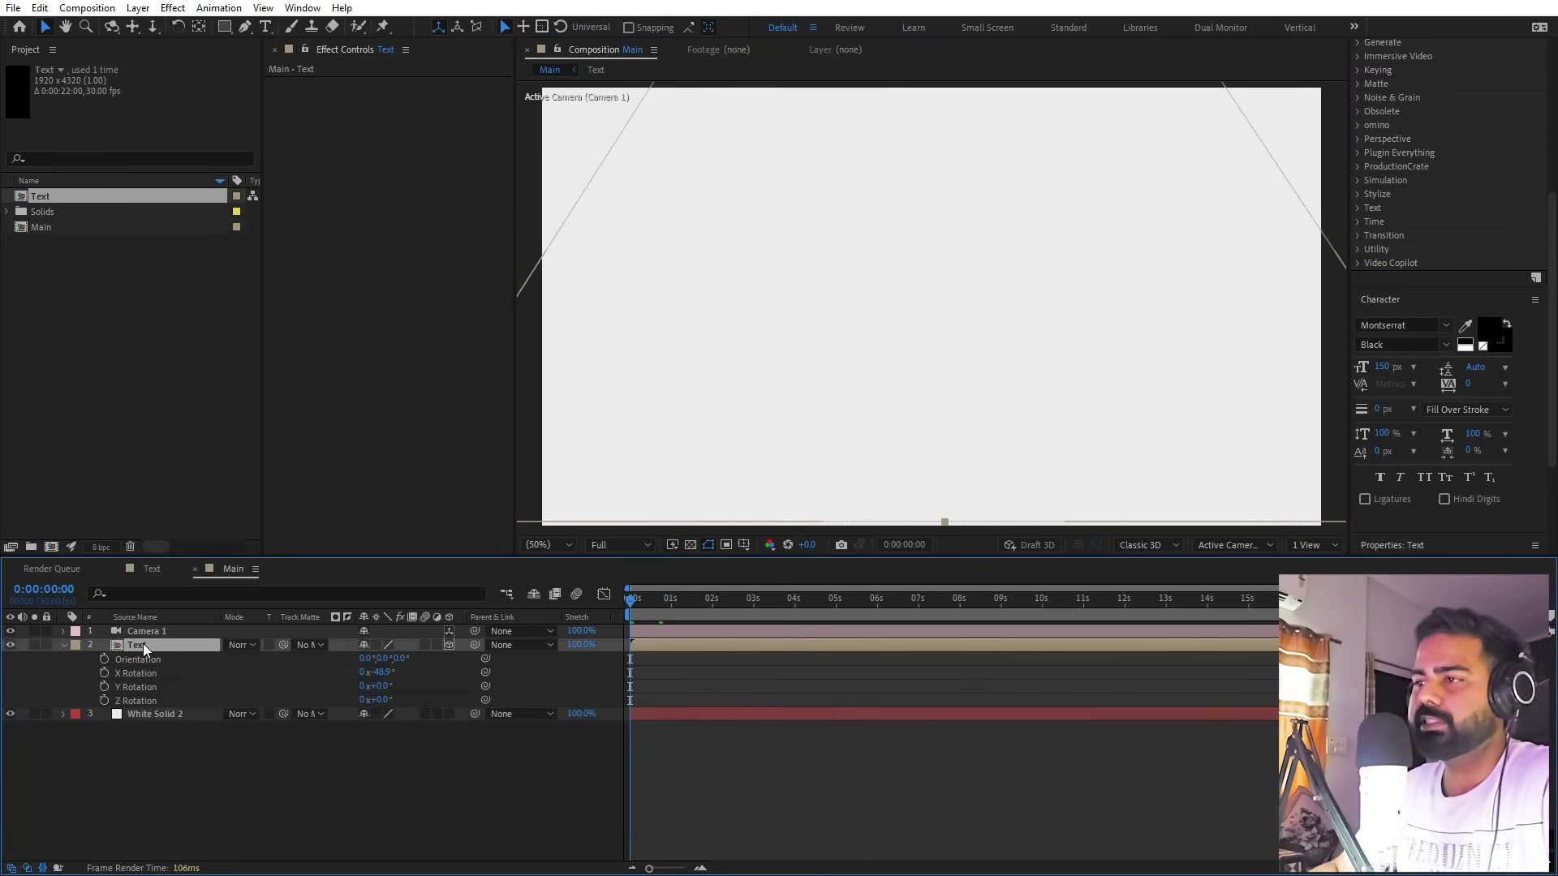
key(p)
click(100, 659)
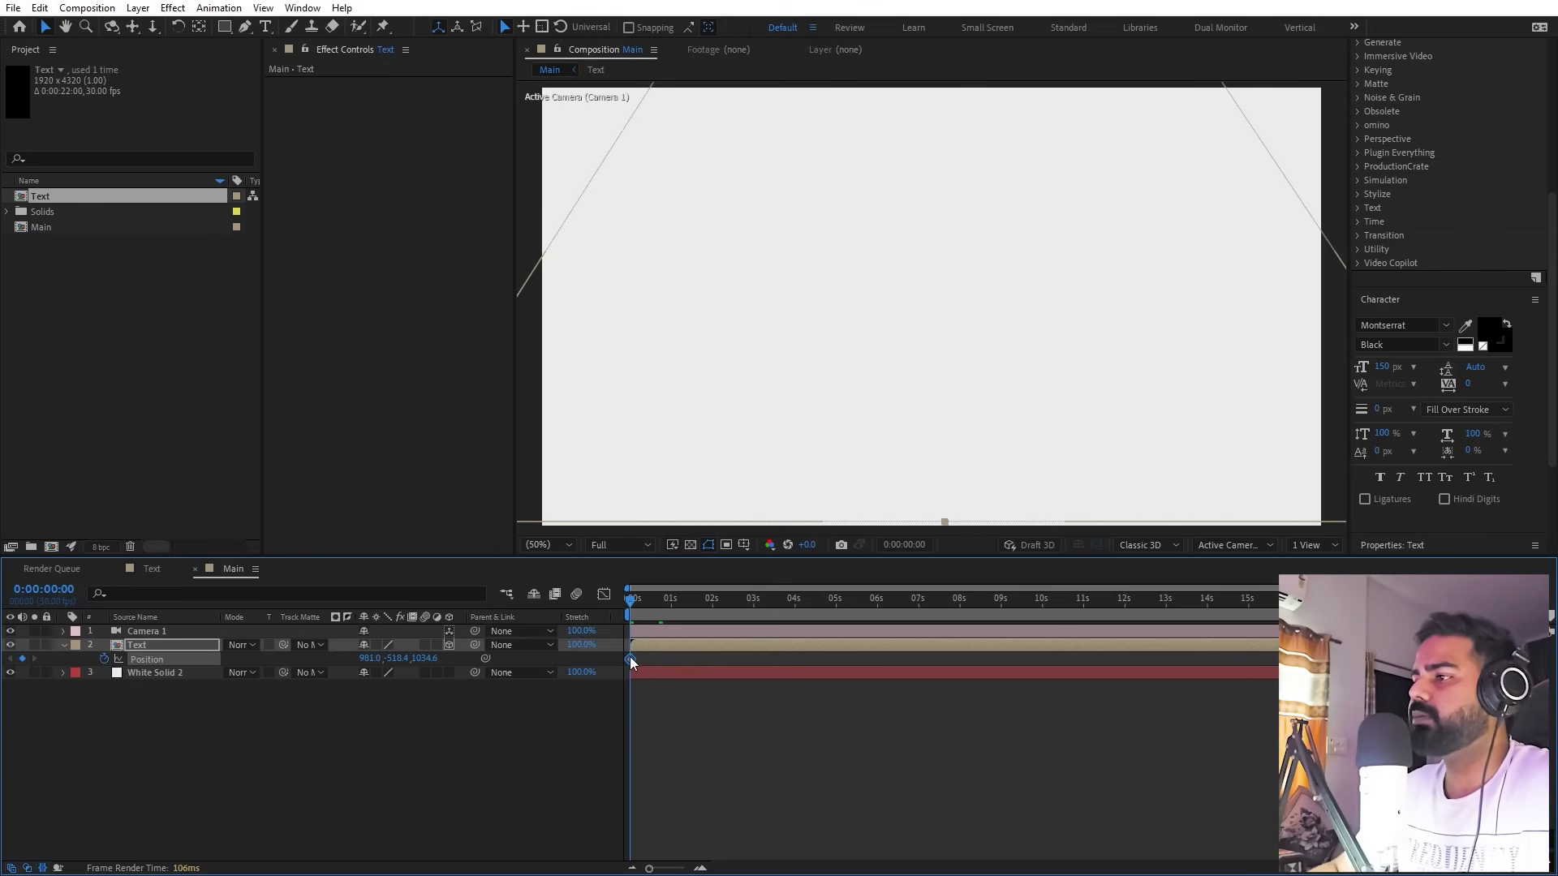
drag(632, 659, 638, 655)
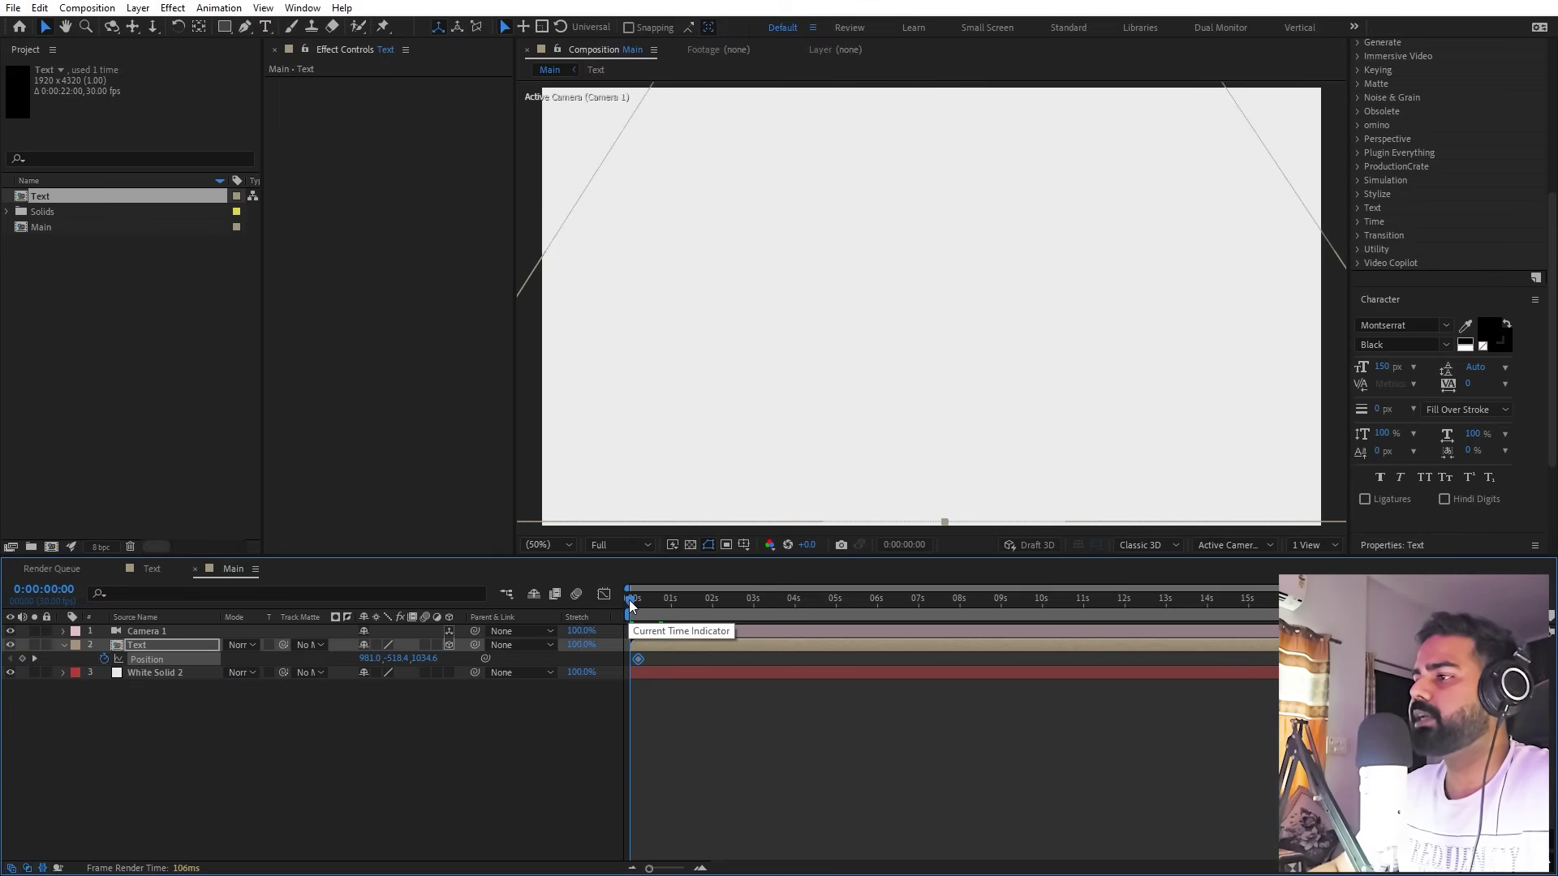
drag(629, 600, 641, 600)
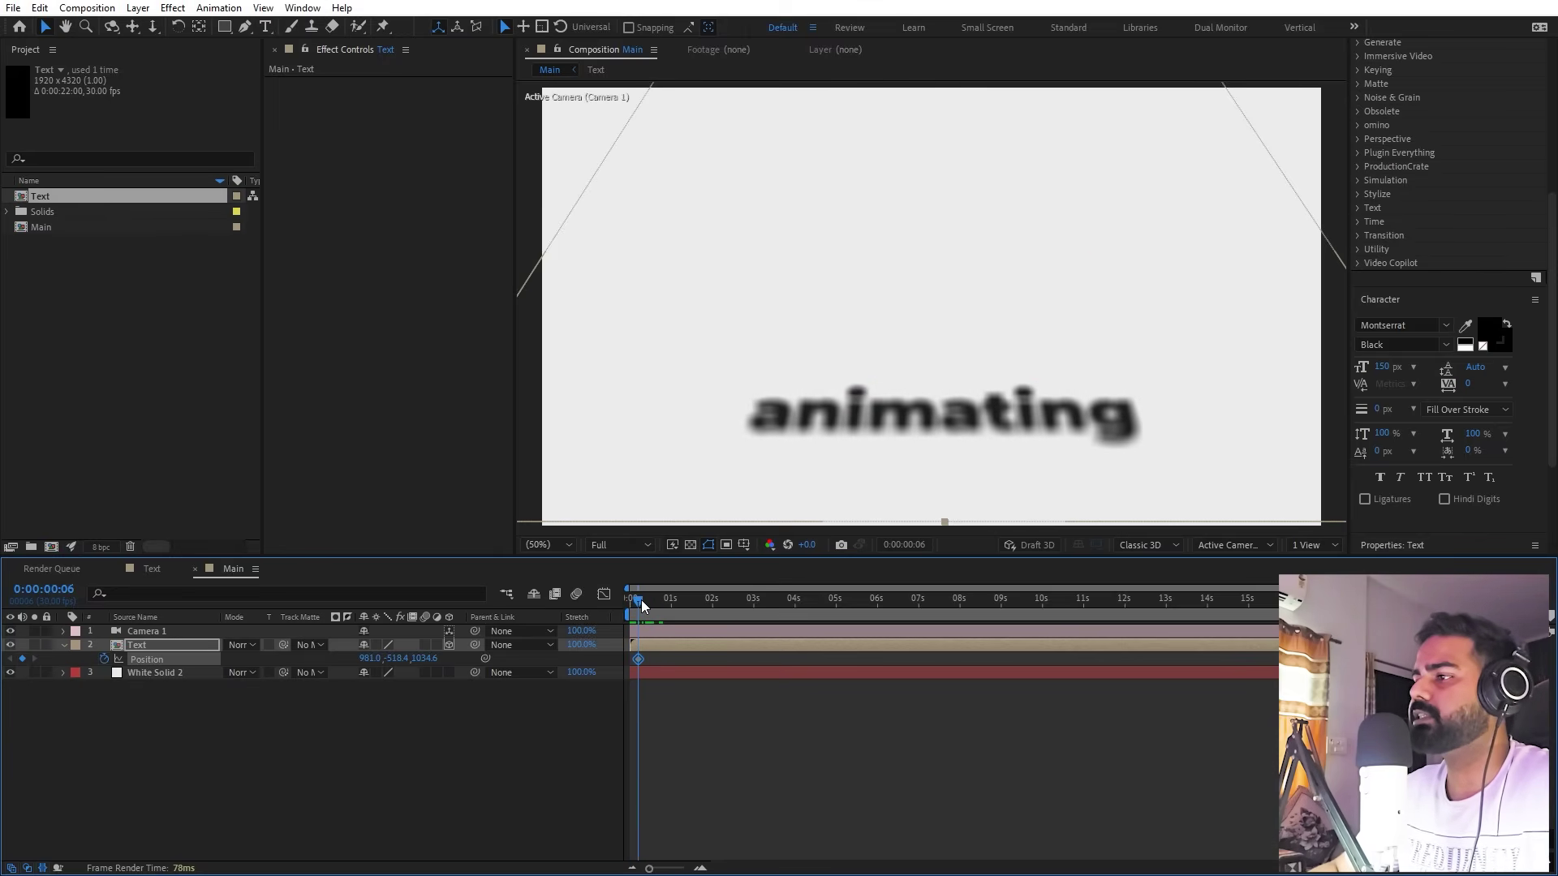
Set the Text layer's first Position keyframe to 981.0, -1120.4, 1811.6 and place it at the start of the timeline
scroll(902, 416, down, 2)
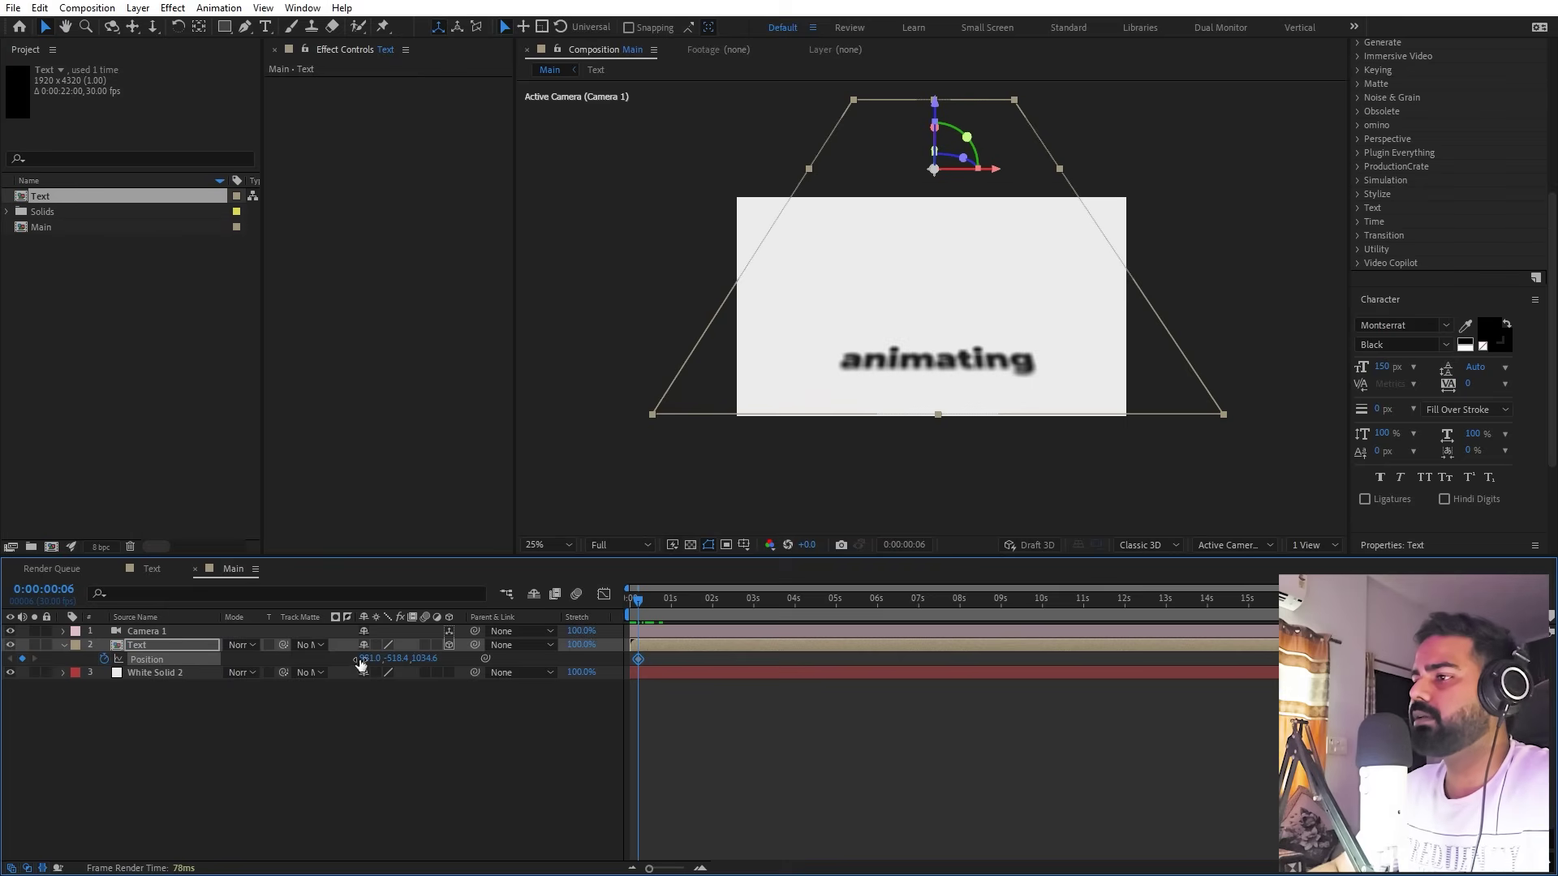
drag(393, 658, 127, 658)
scroll(936, 370, up, 2)
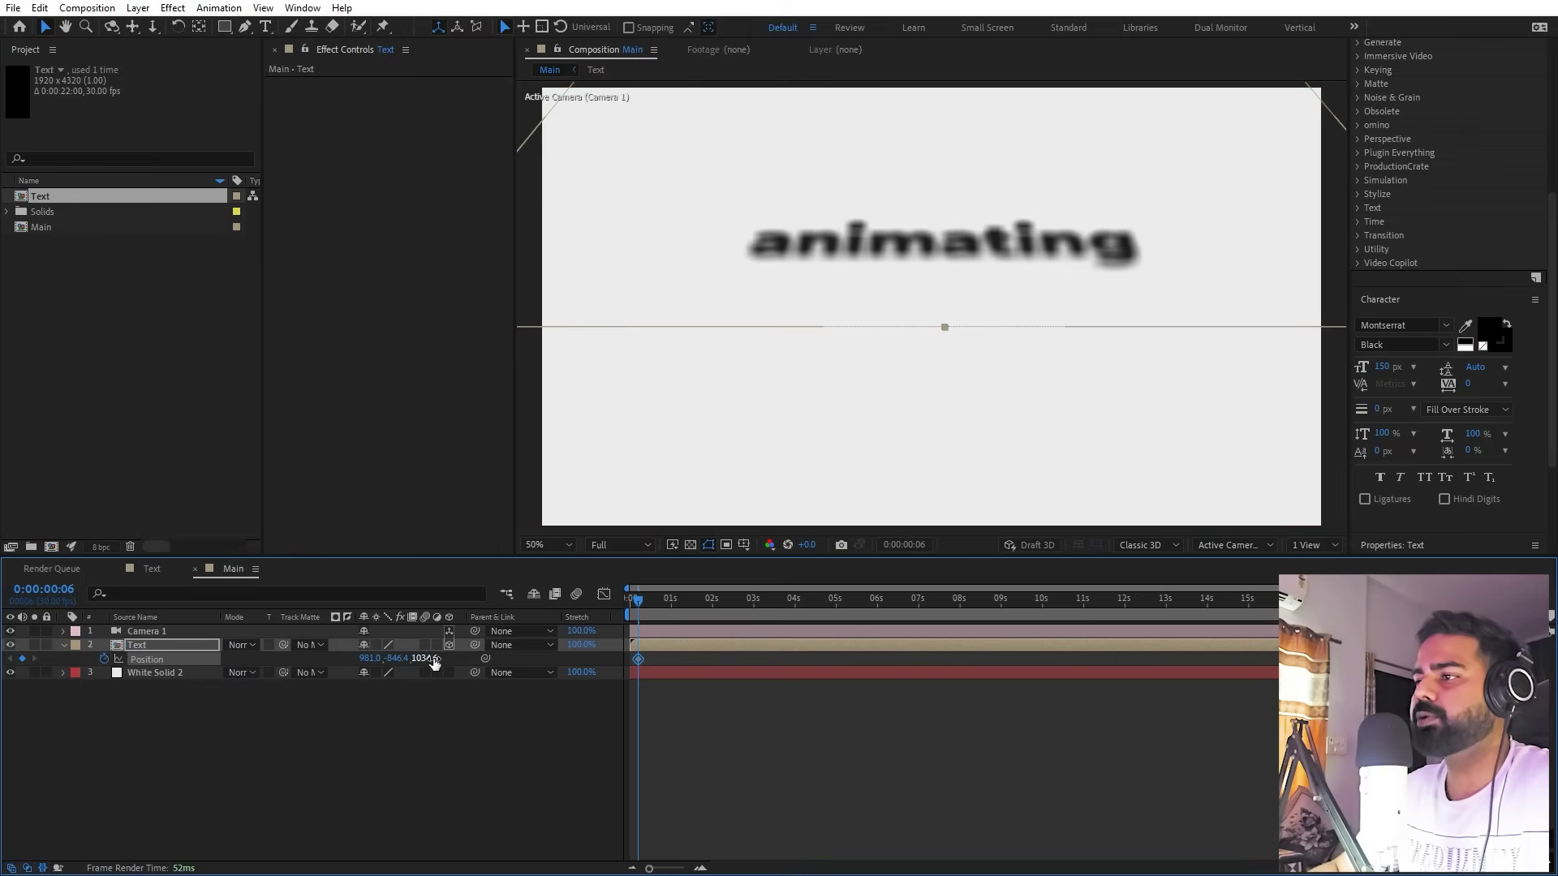
drag(434, 658, 511, 658)
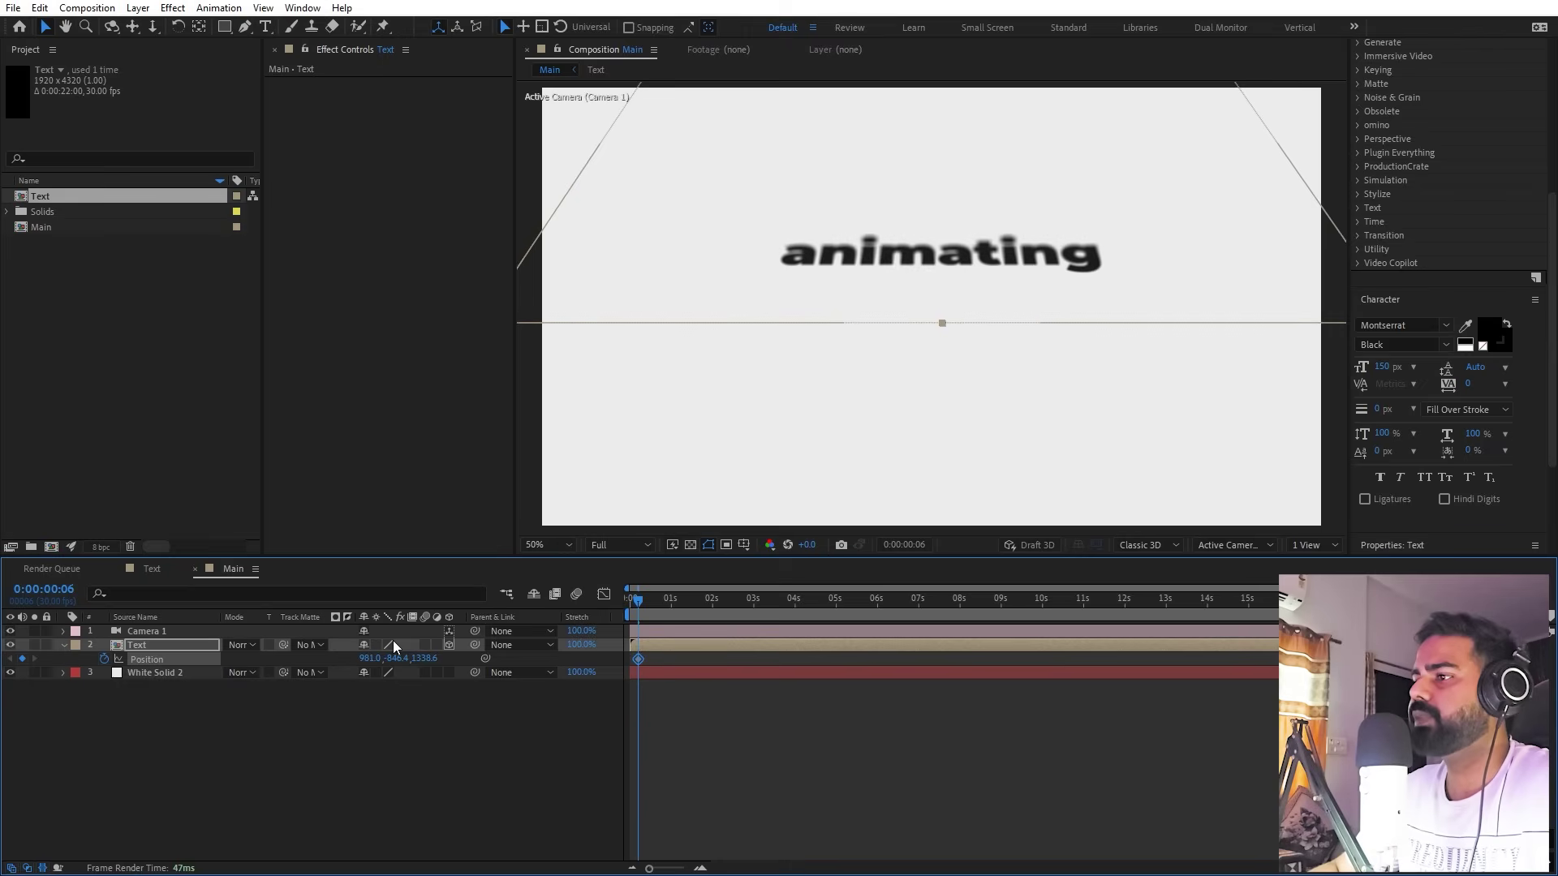
drag(402, 658, 780, 618)
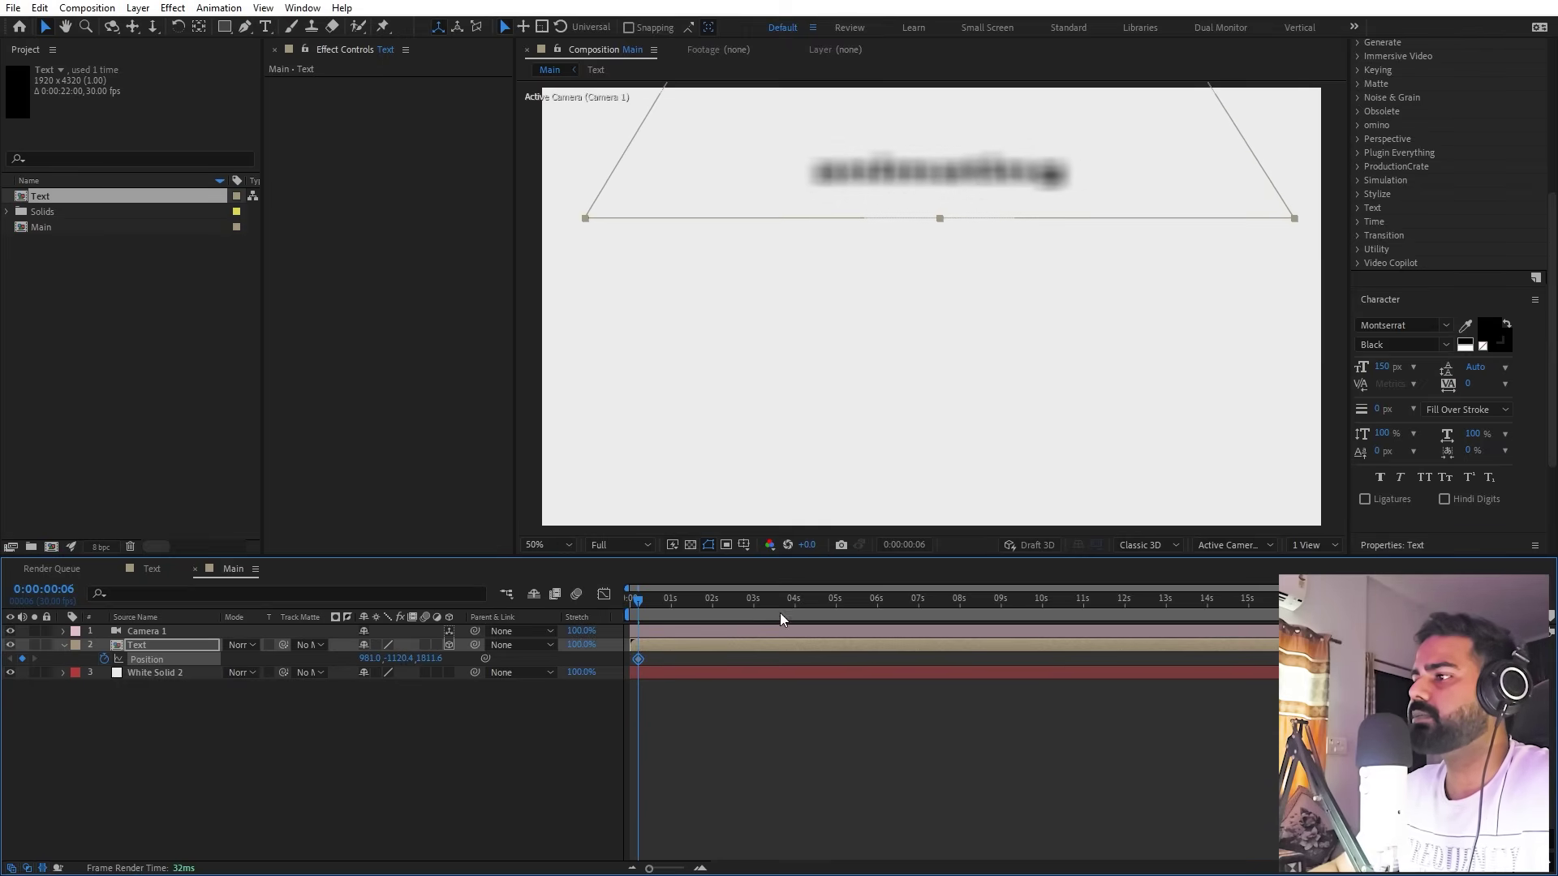
key(equal)
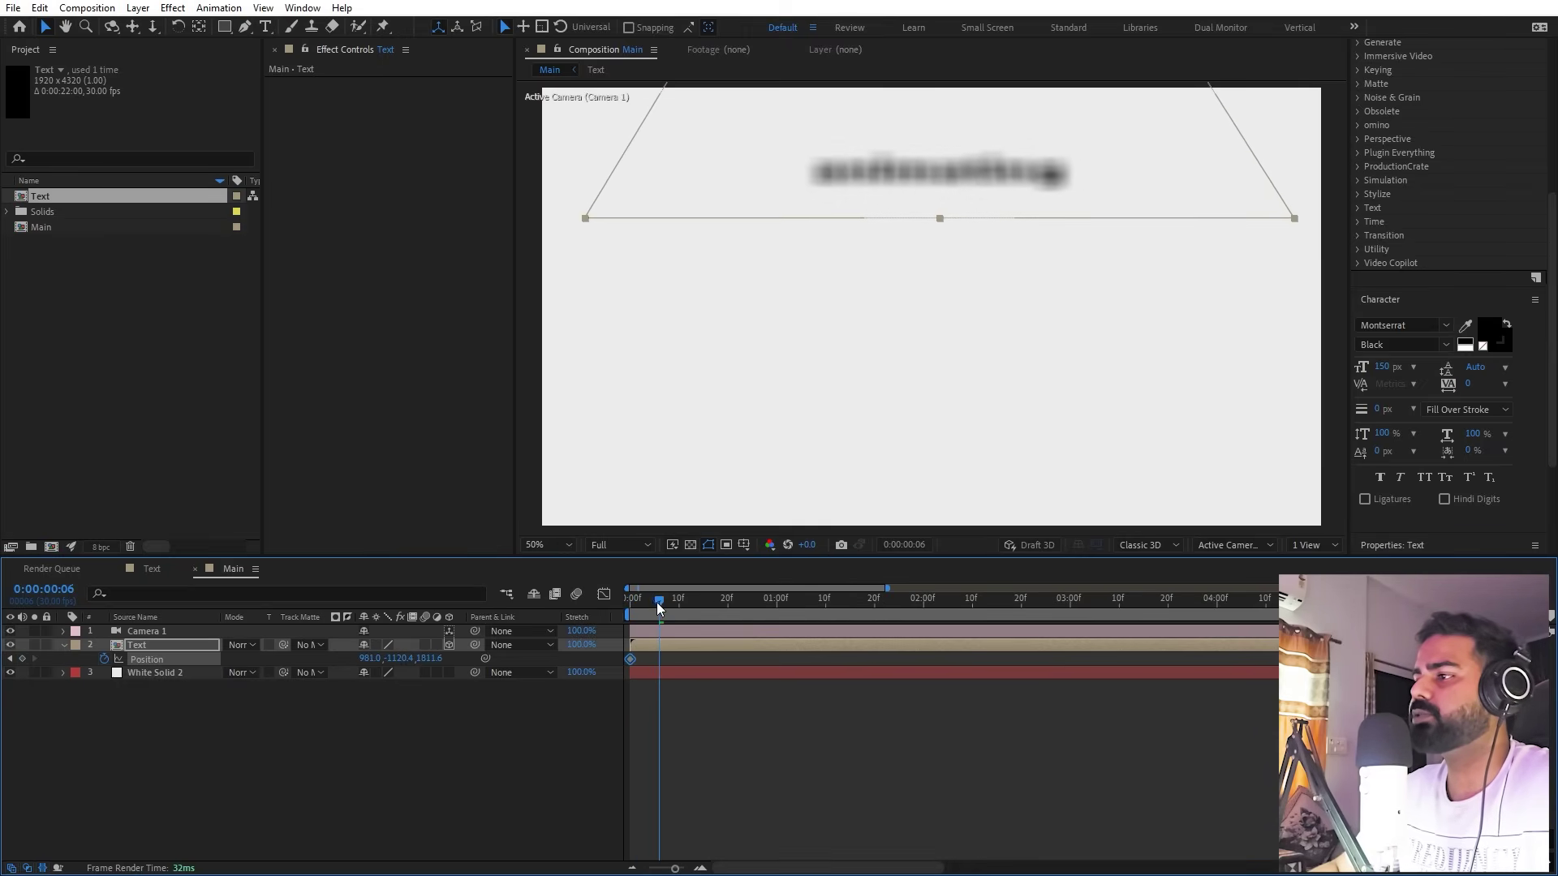
At 0:00:00:07, keyframe the Text layer's Position to 981.0, -806.4, 1231.6 to focus on "animating", and preview the move
mouse_move(658, 607)
mouse_down()
mouse_move(623, 610)
mouse_move(677, 614)
mouse_move(661, 612)
mouse_up()
drag(410, 659, 645, 679)
drag(424, 658, 26, 734)
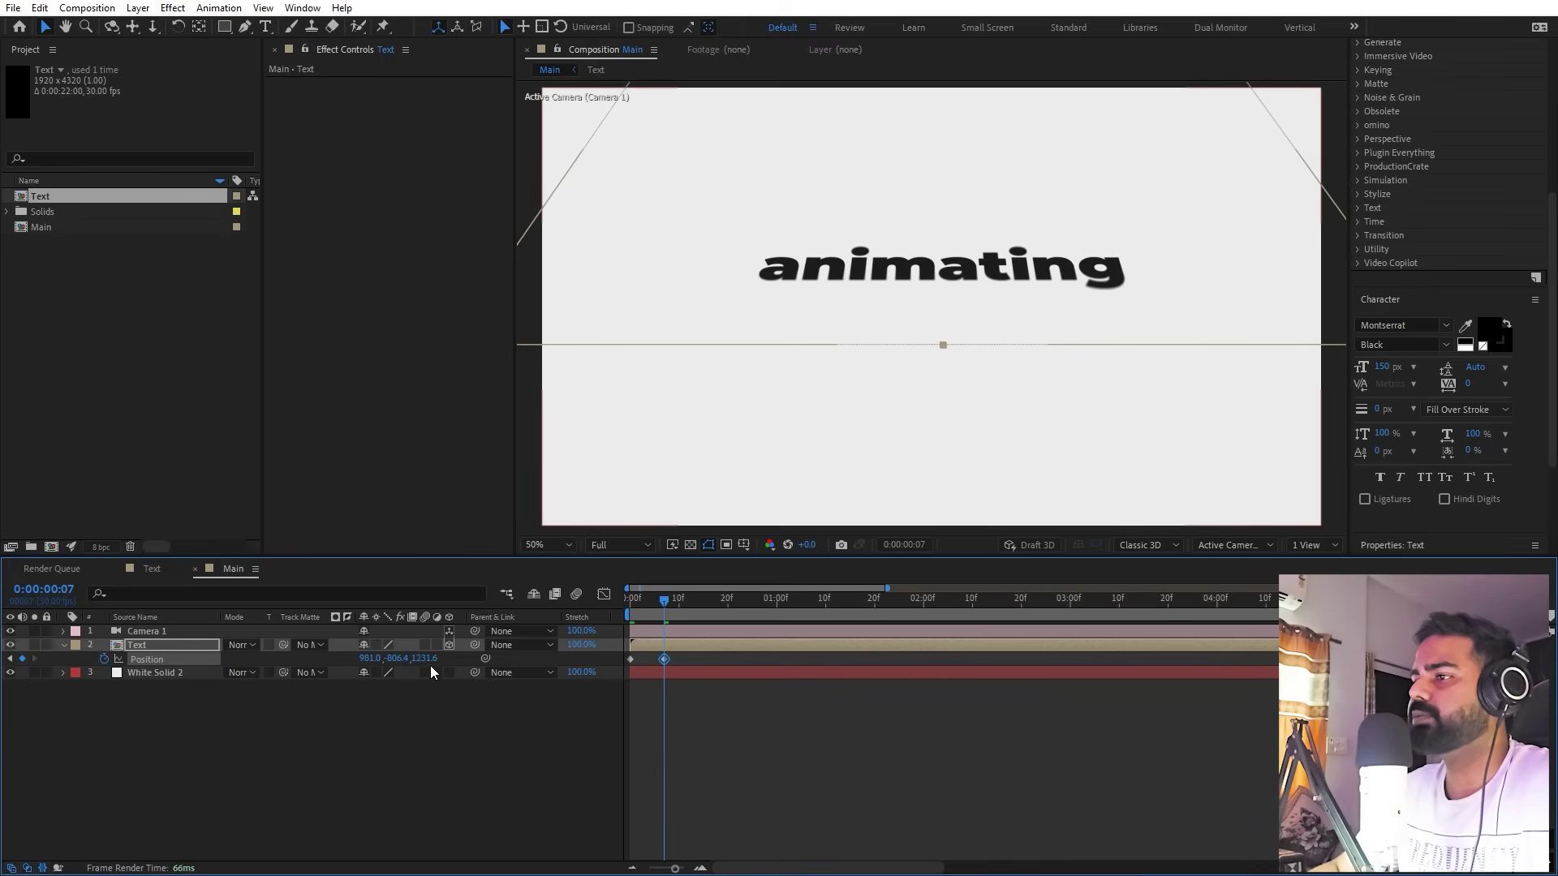
key(space)
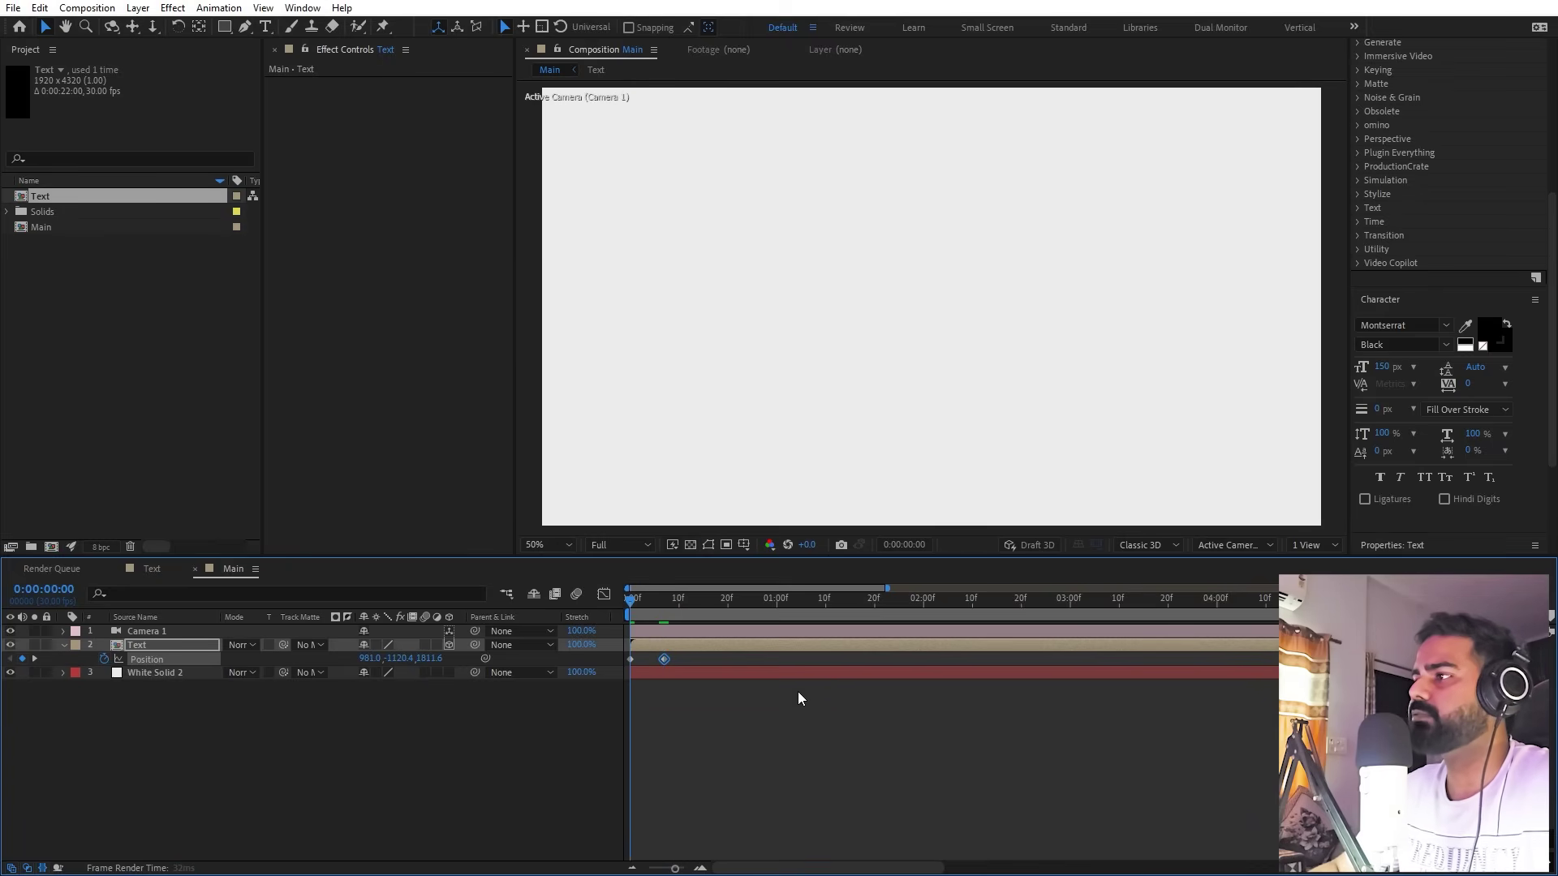
key(space)
key(space)
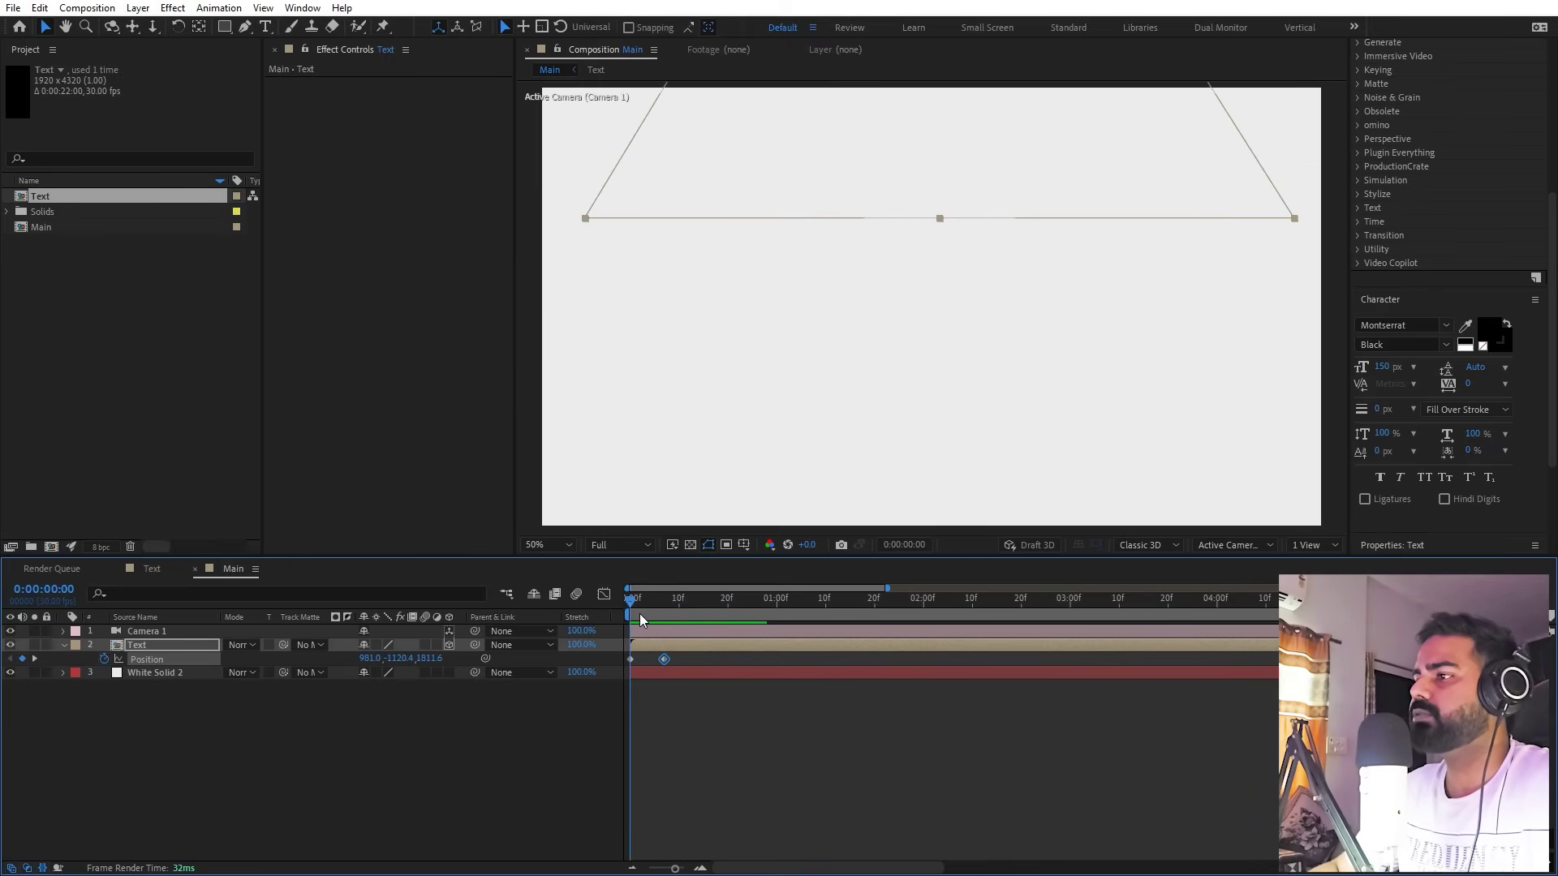
key(space)
Keyframe the Text layer's Position to 981.0, -598.4, 1027.6 at 0:00:00:14 for "text" and 981.0, -403.4, 678.6 at 0:00:00:19 for "like"
drag(661, 614, 697, 617)
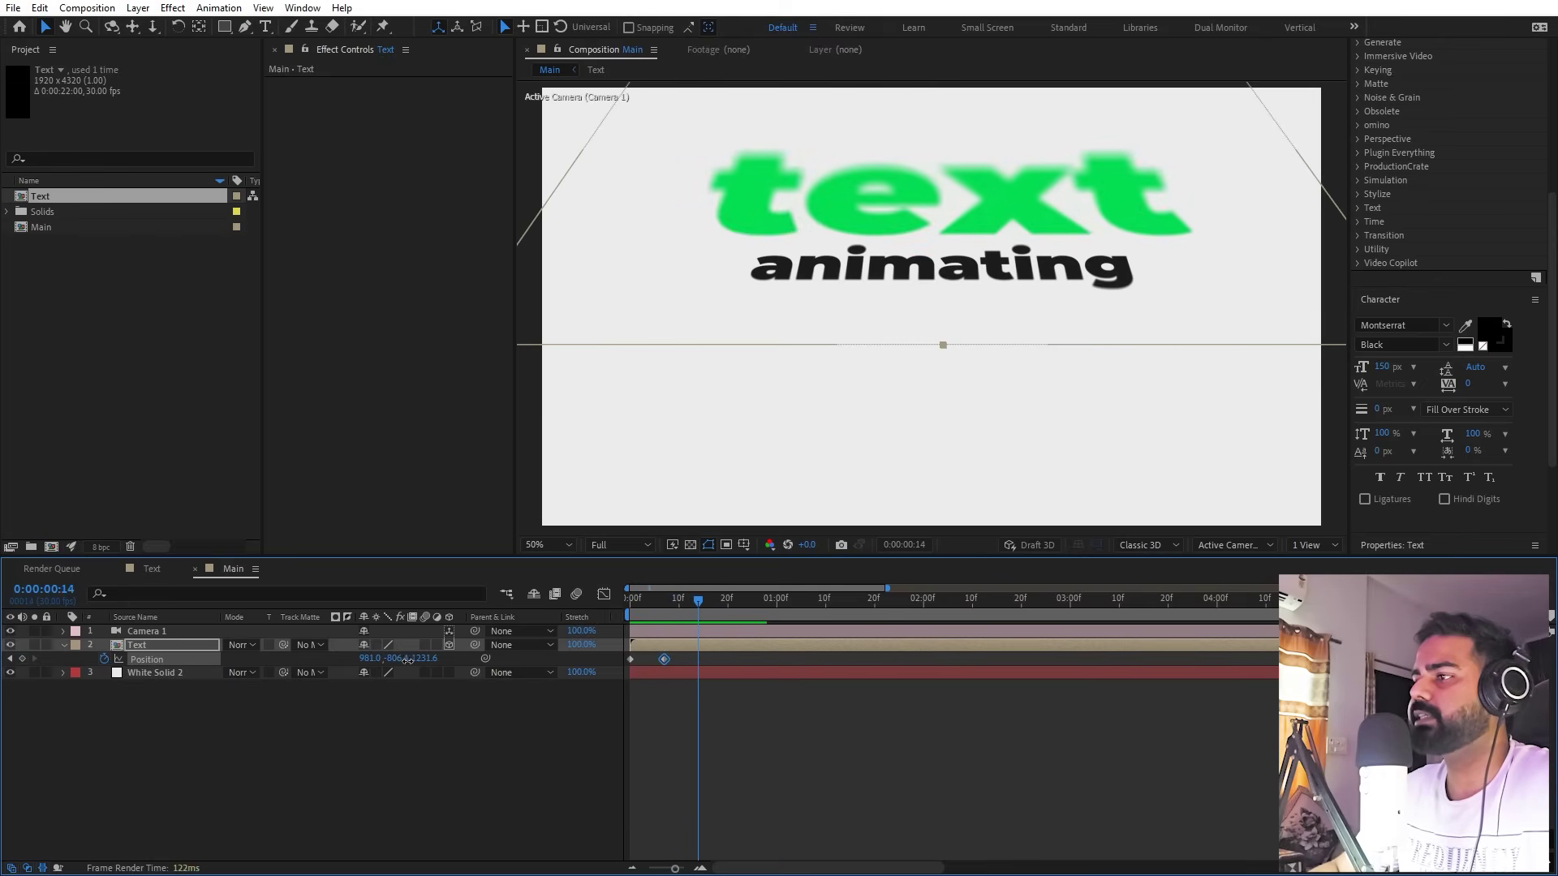
drag(407, 660, 378, 708)
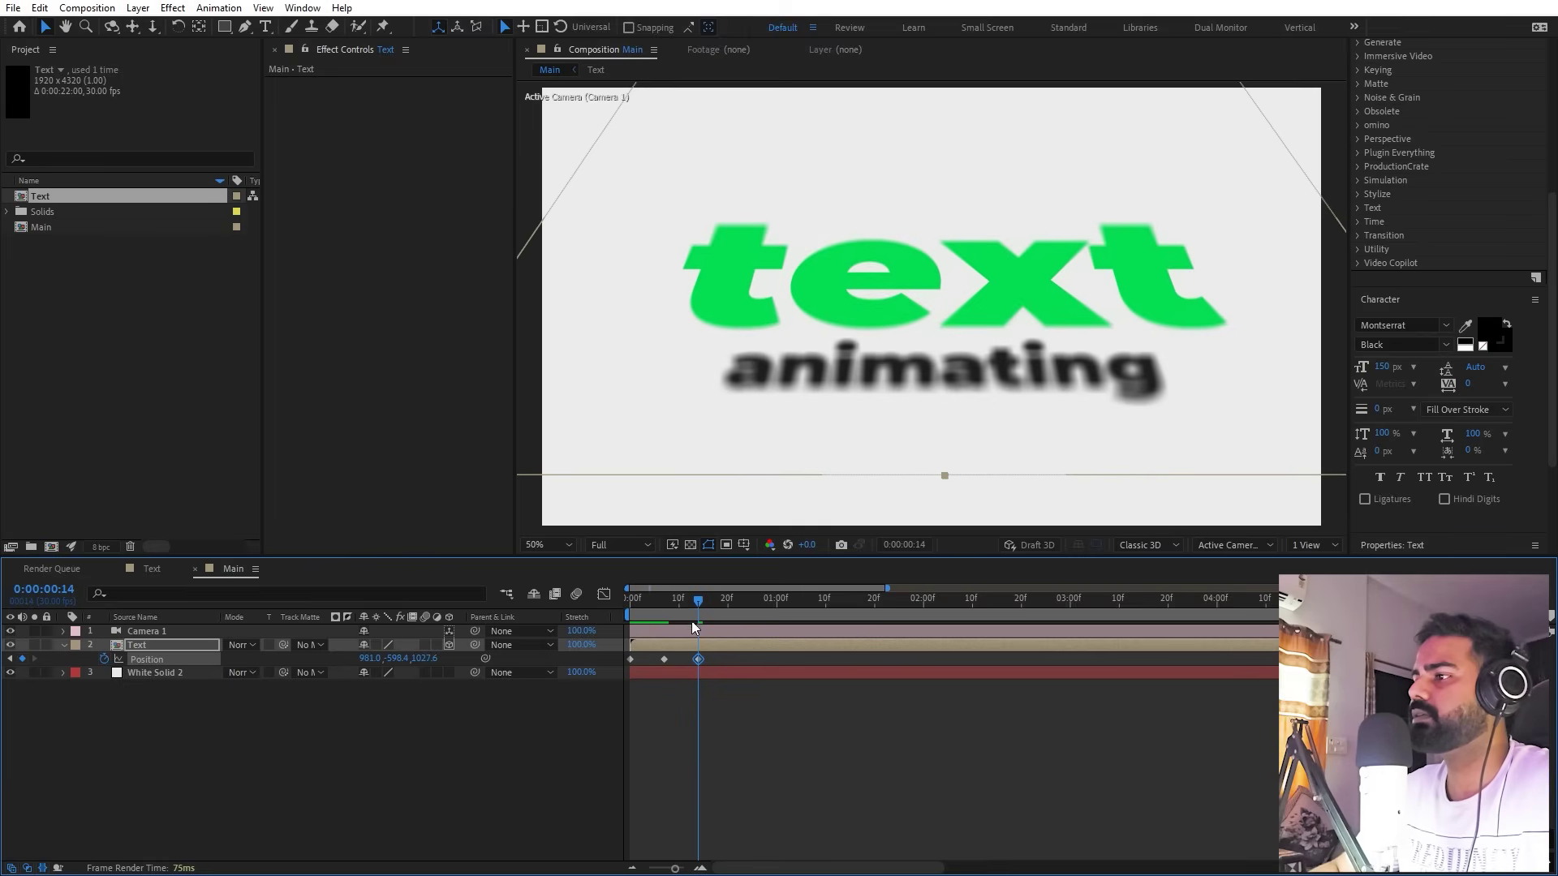
drag(693, 613, 723, 616)
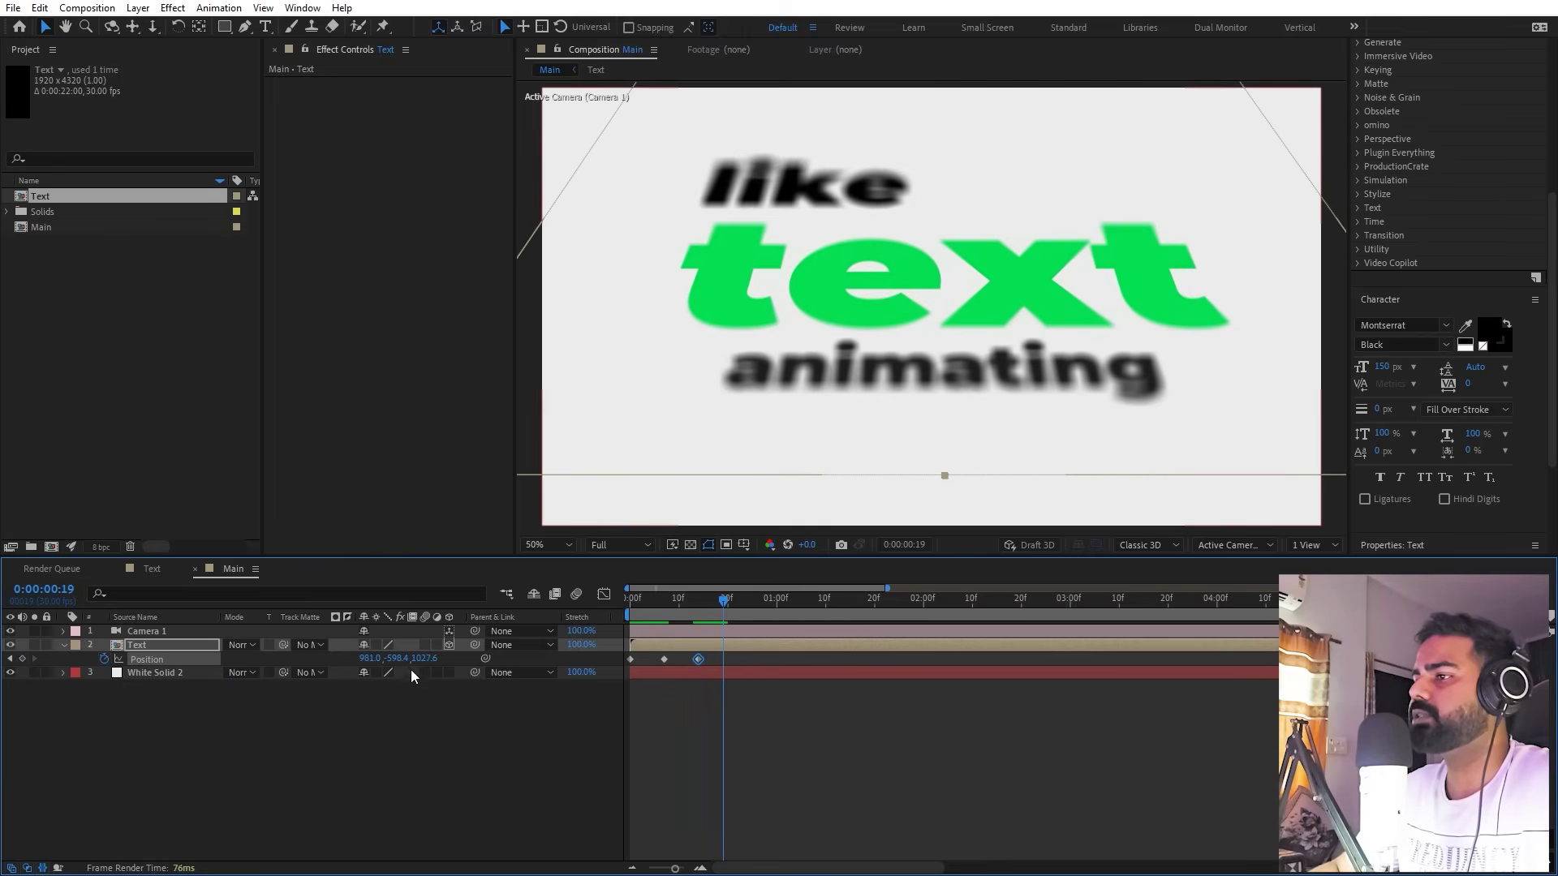
drag(407, 660, 214, 735)
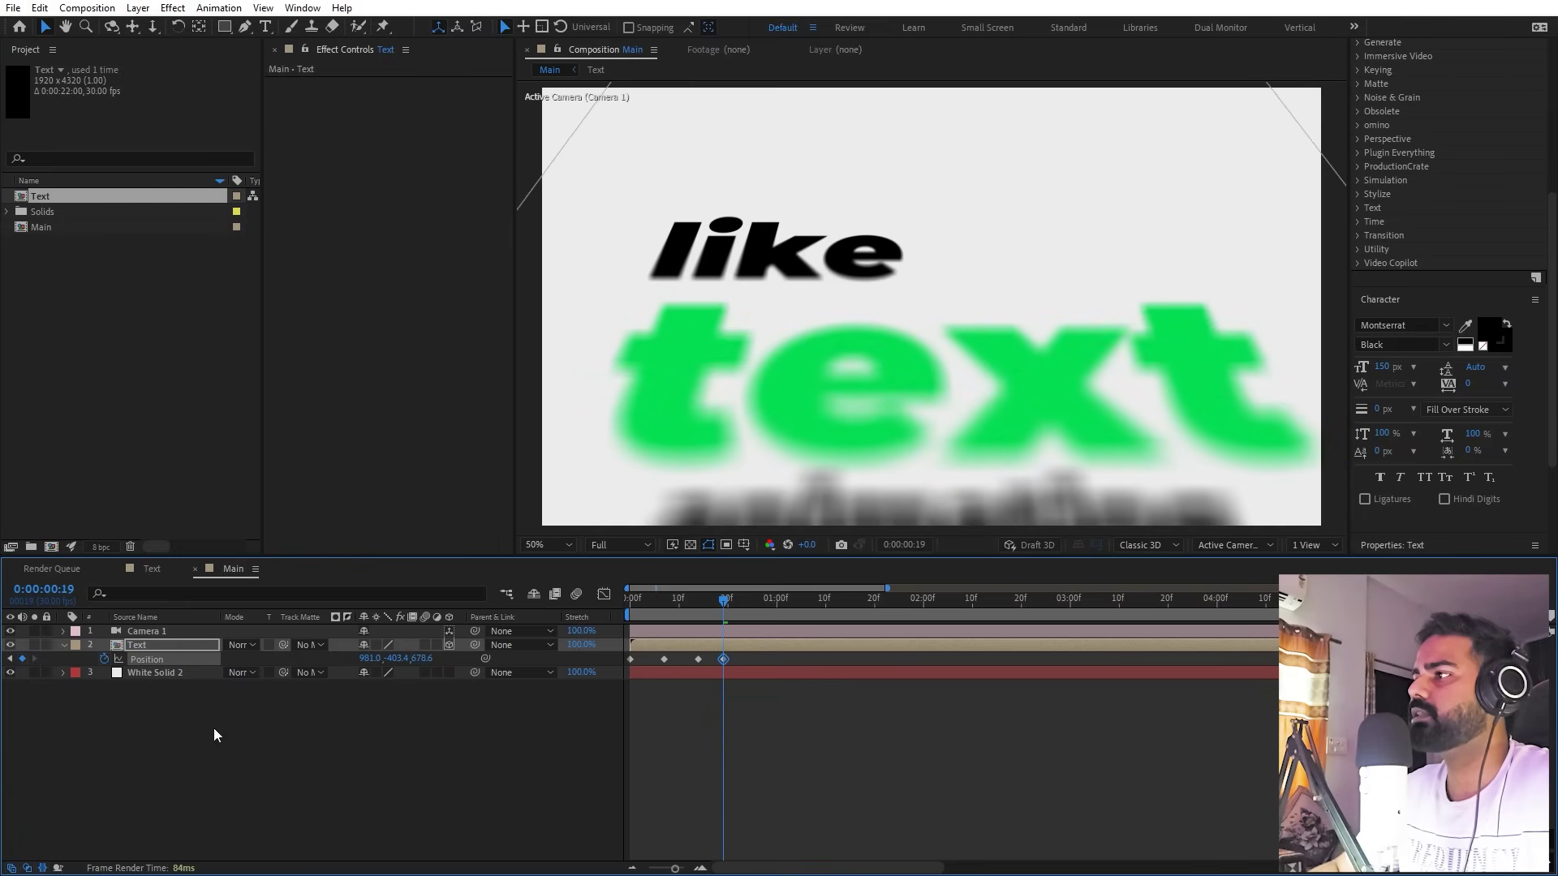
At 0:00:00:25, keyframe the Text layer's Position to bring "this" into the frame, and preview the animation from the start
drag(722, 612, 753, 612)
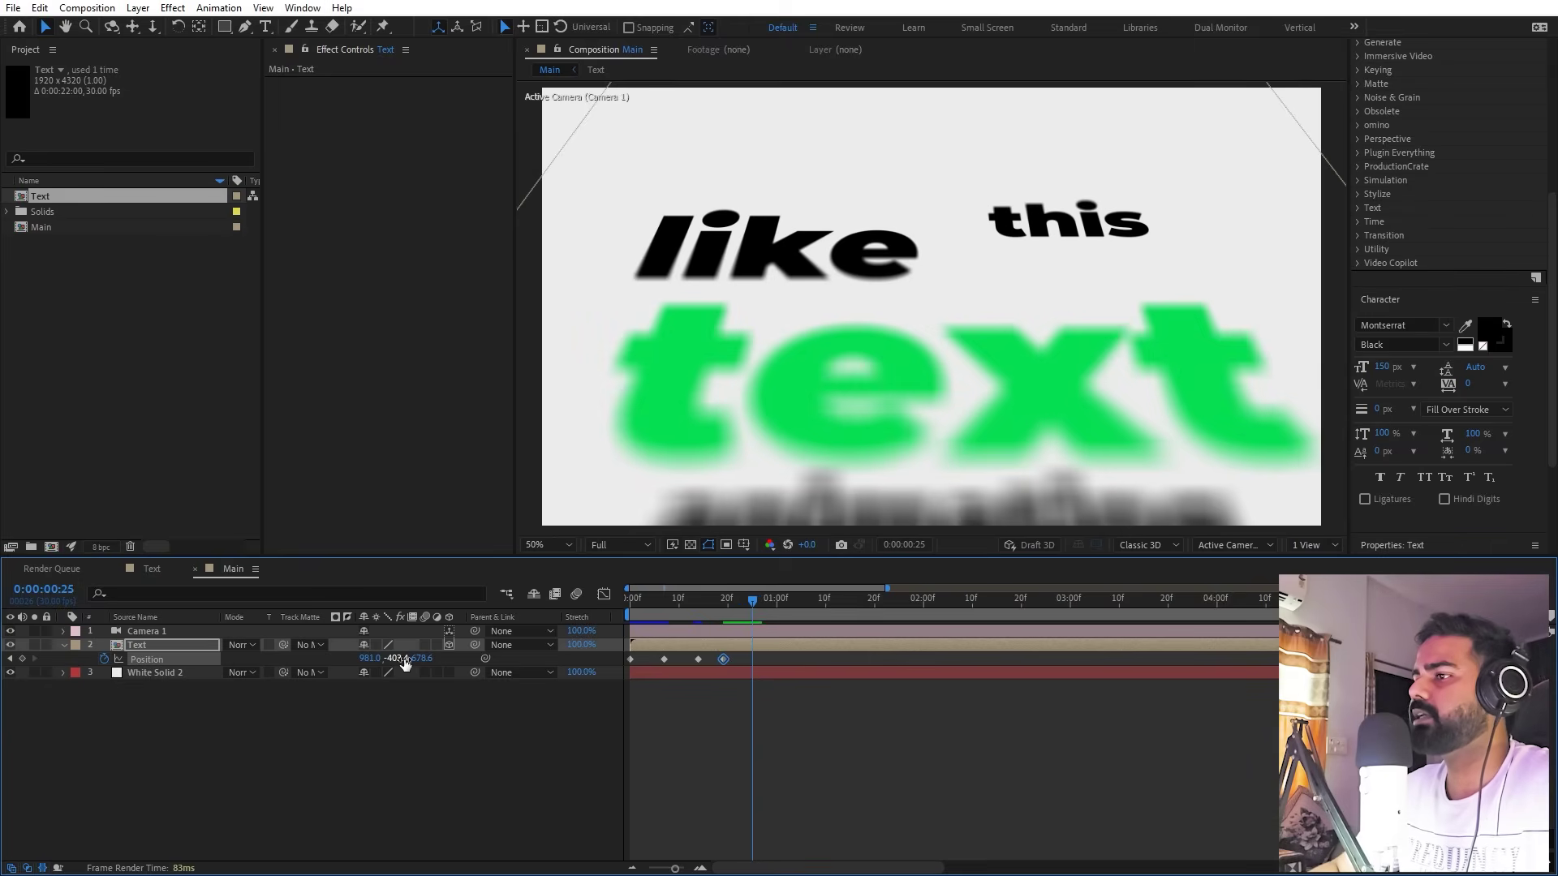
drag(436, 667, 425, 674)
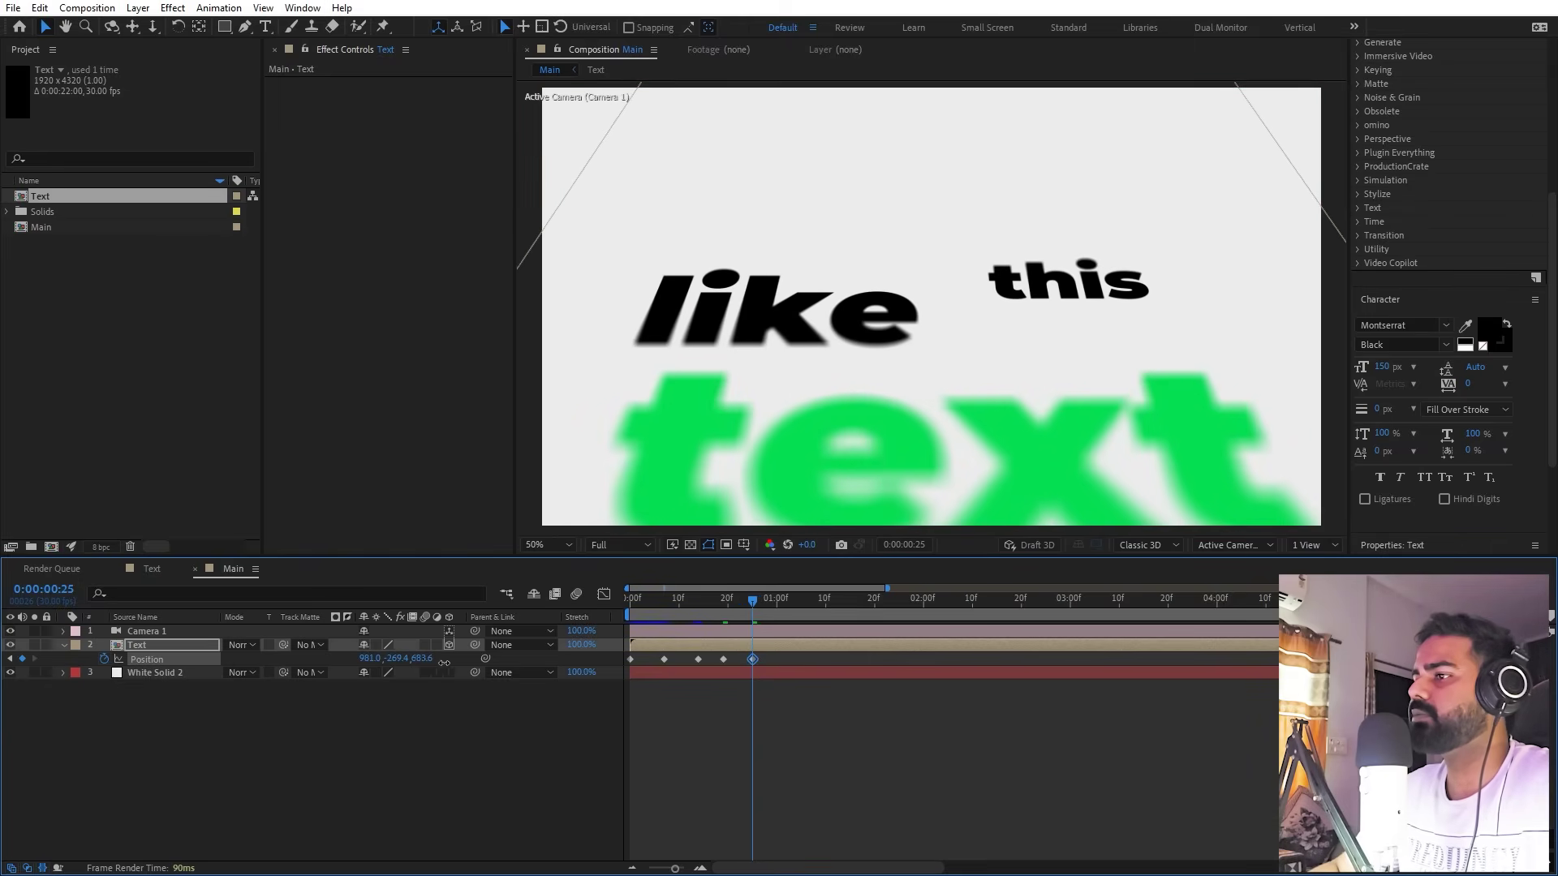
key(space)
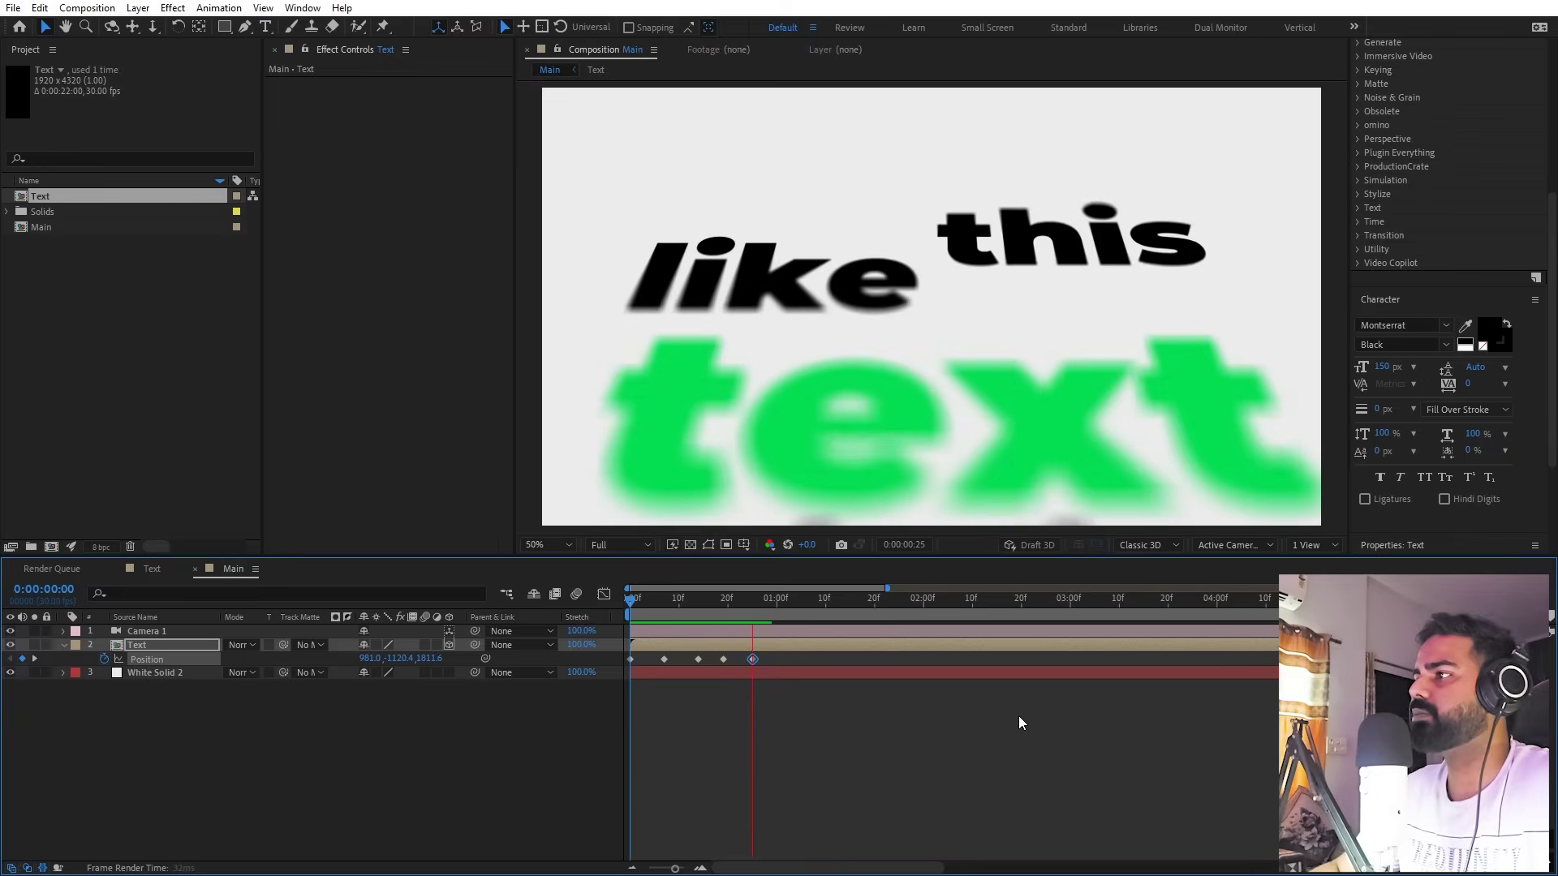
key(space)
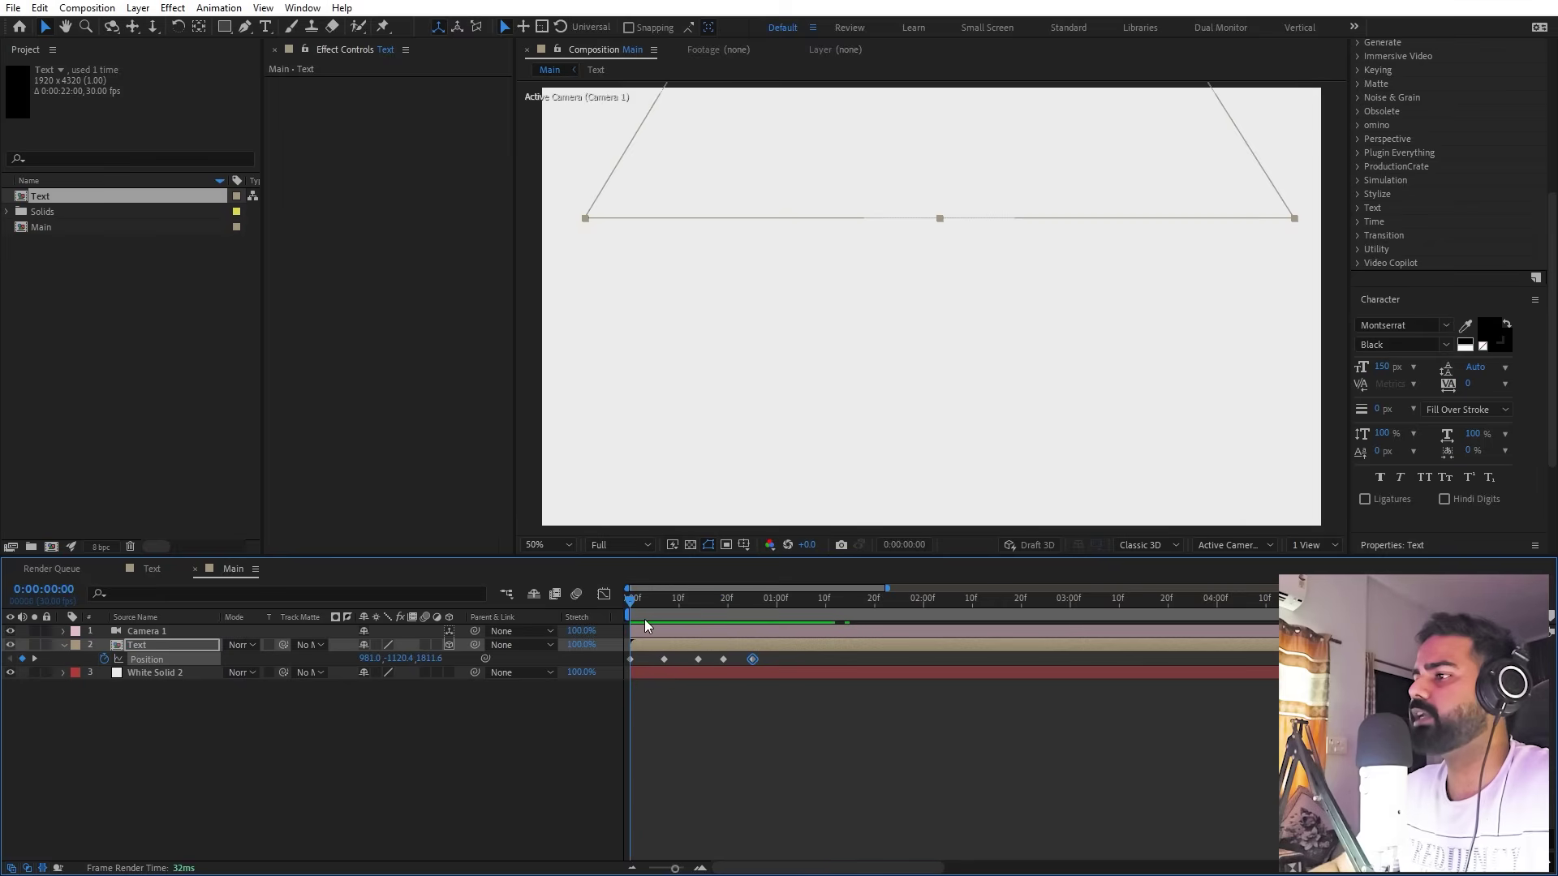
Add Position keyframes following the remaining words past 0:00:03:11 and apply Easy Ease to all of the Text layer's Position keyframes
drag(644, 620, 781, 634)
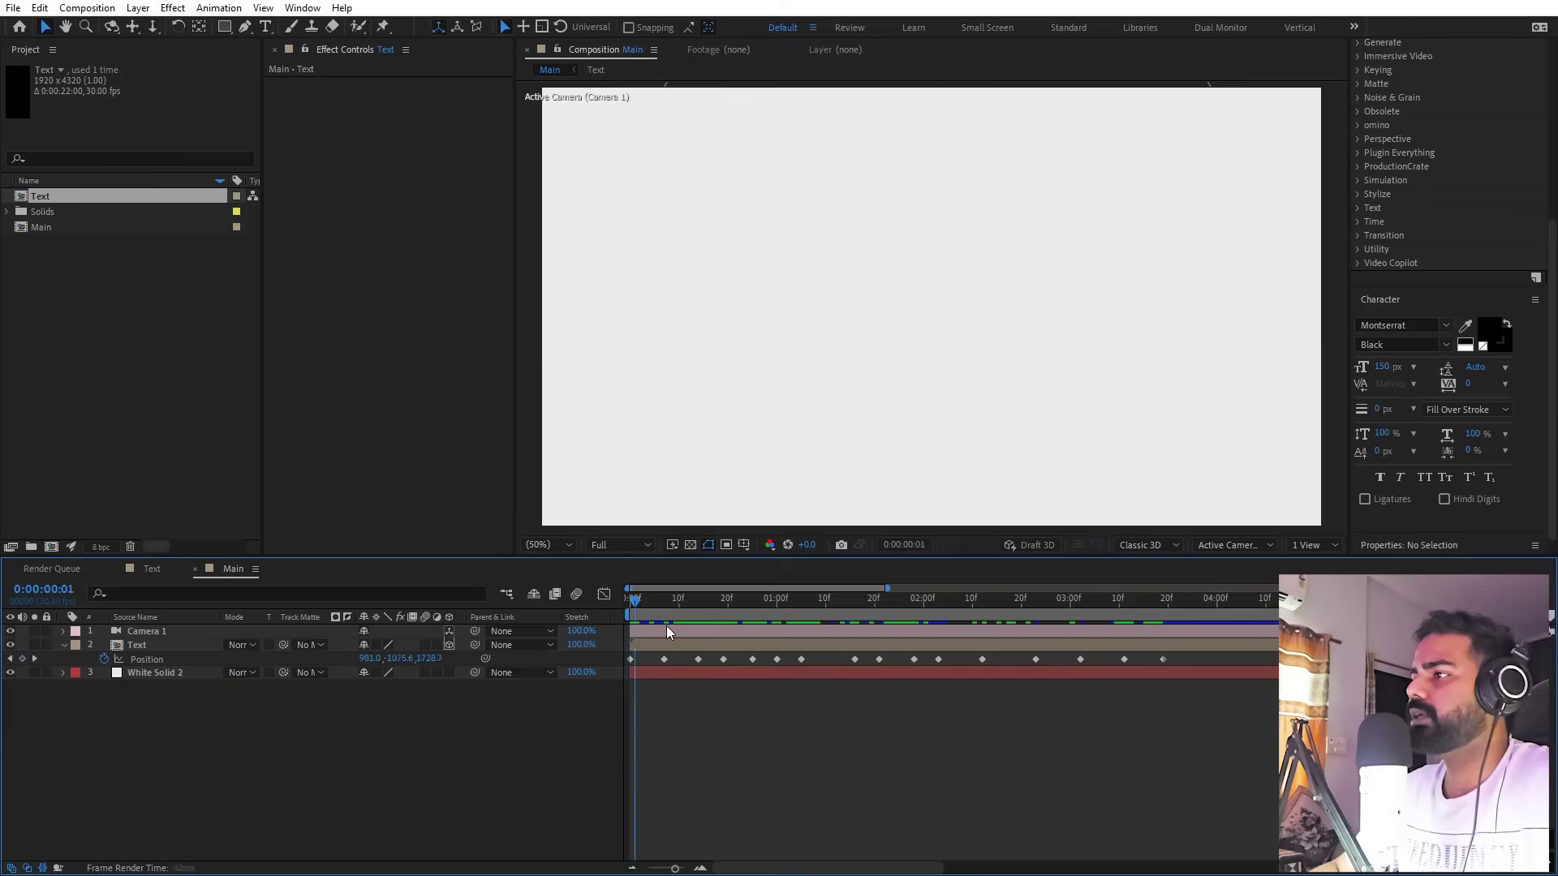
drag(665, 625, 611, 665)
key(F9)
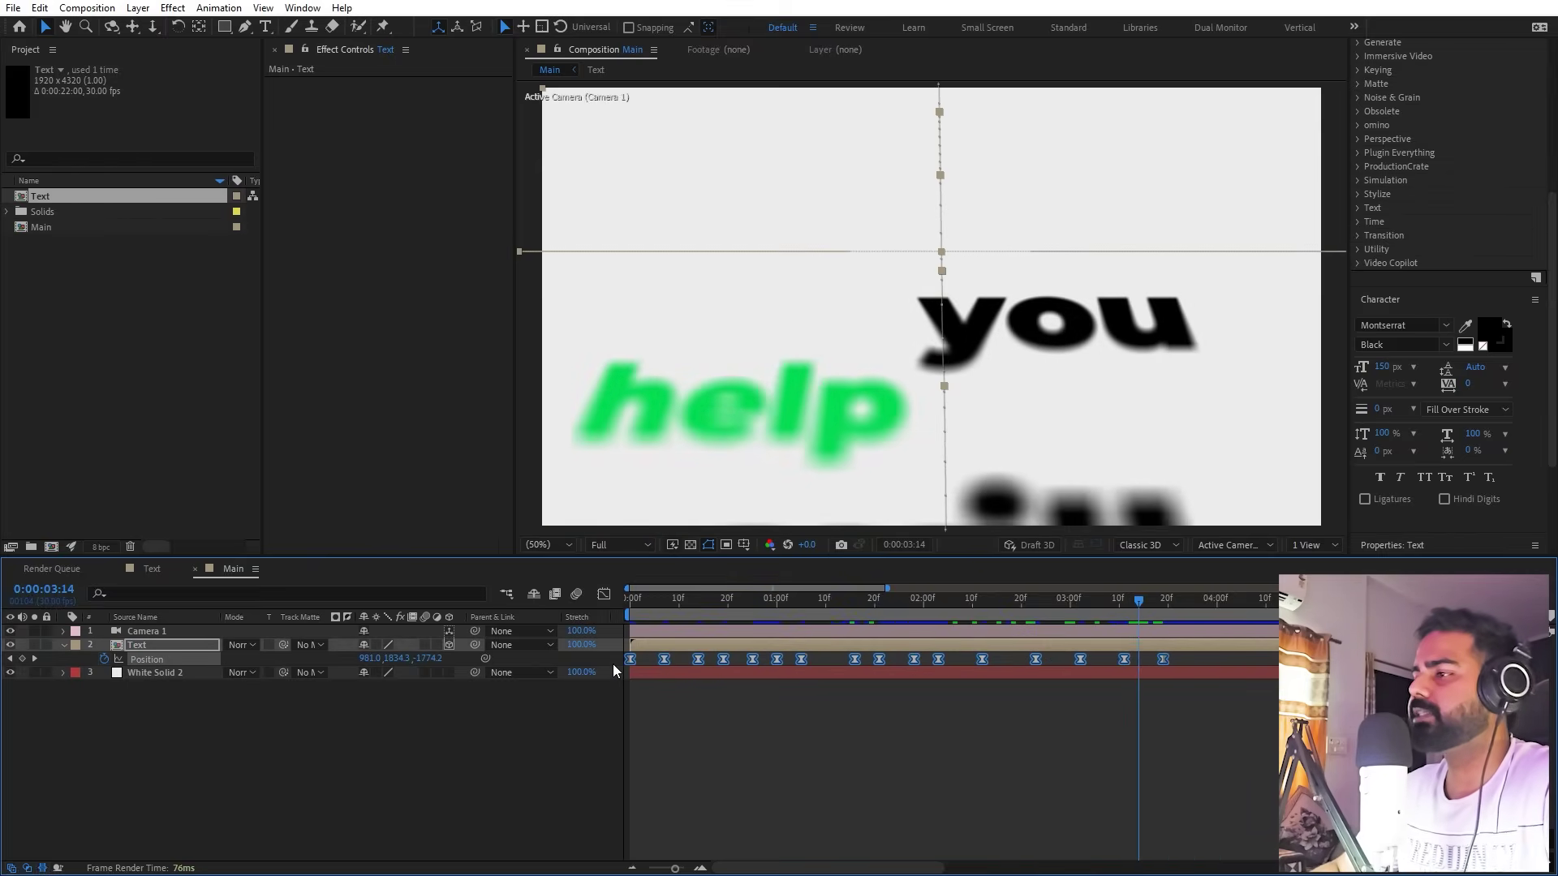
In the speed graph, select all Position keyframes and lengthen their outgoing and incoming handles for sharper speed peaks
click(603, 594)
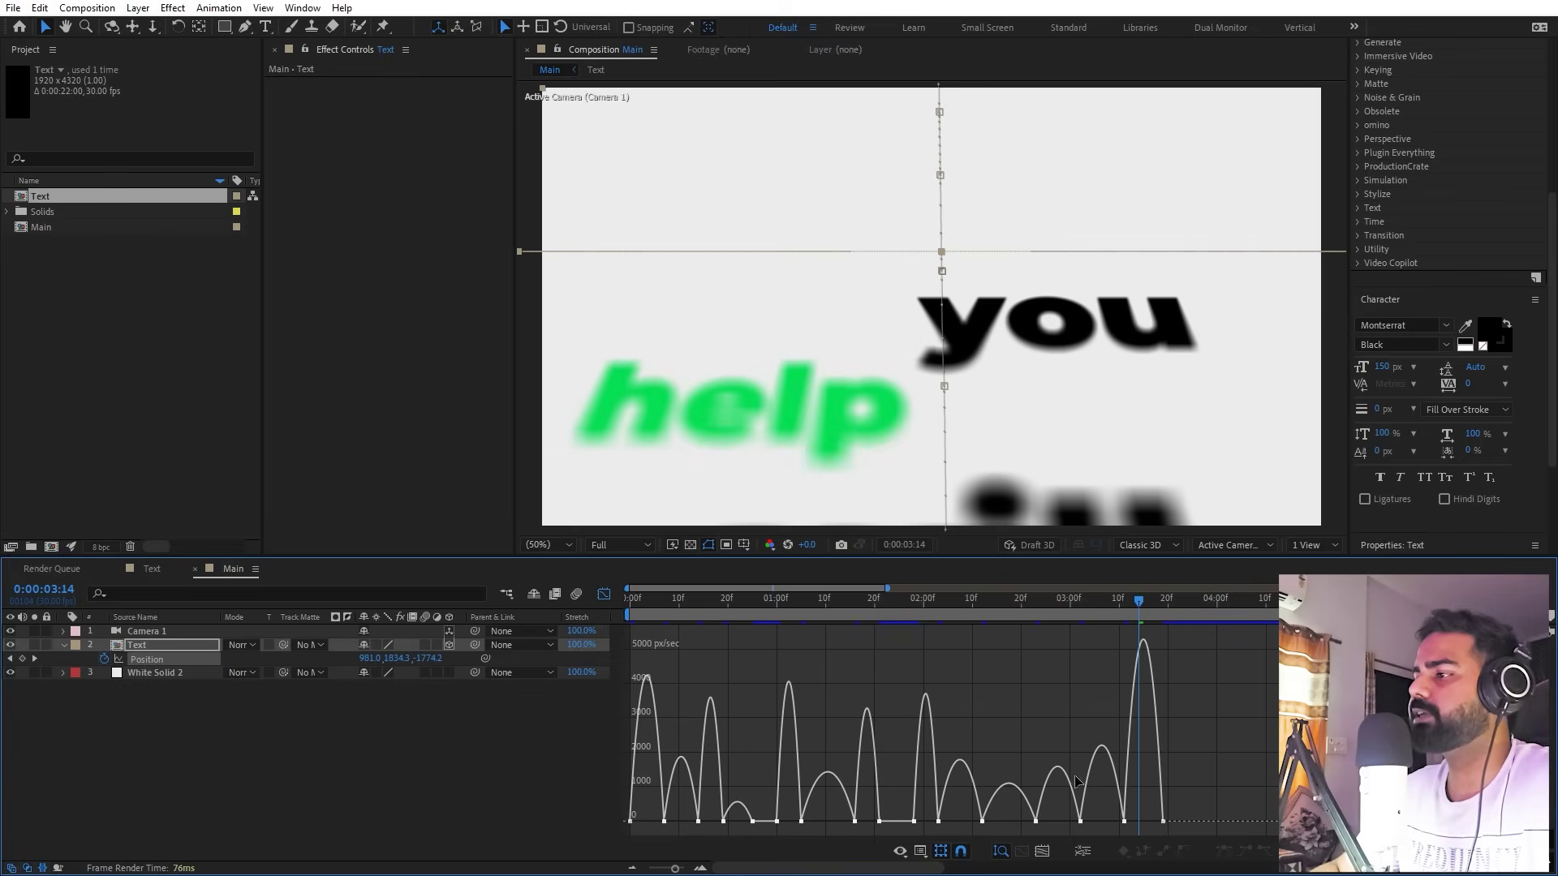
drag(1185, 808, 578, 814)
scroll(661, 759, up, 5)
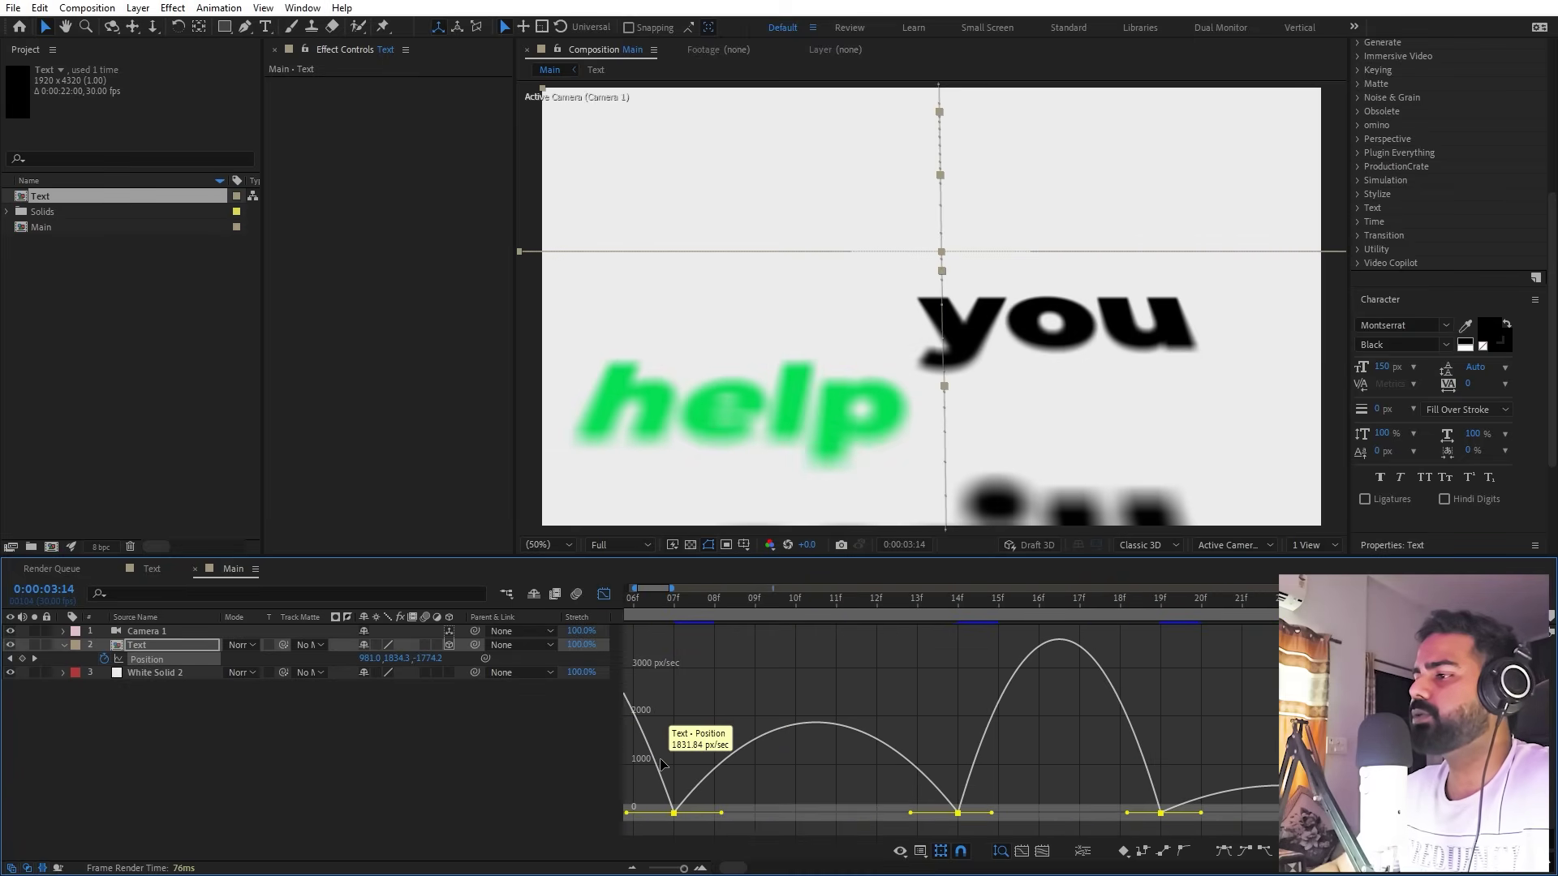
drag(724, 815, 791, 814)
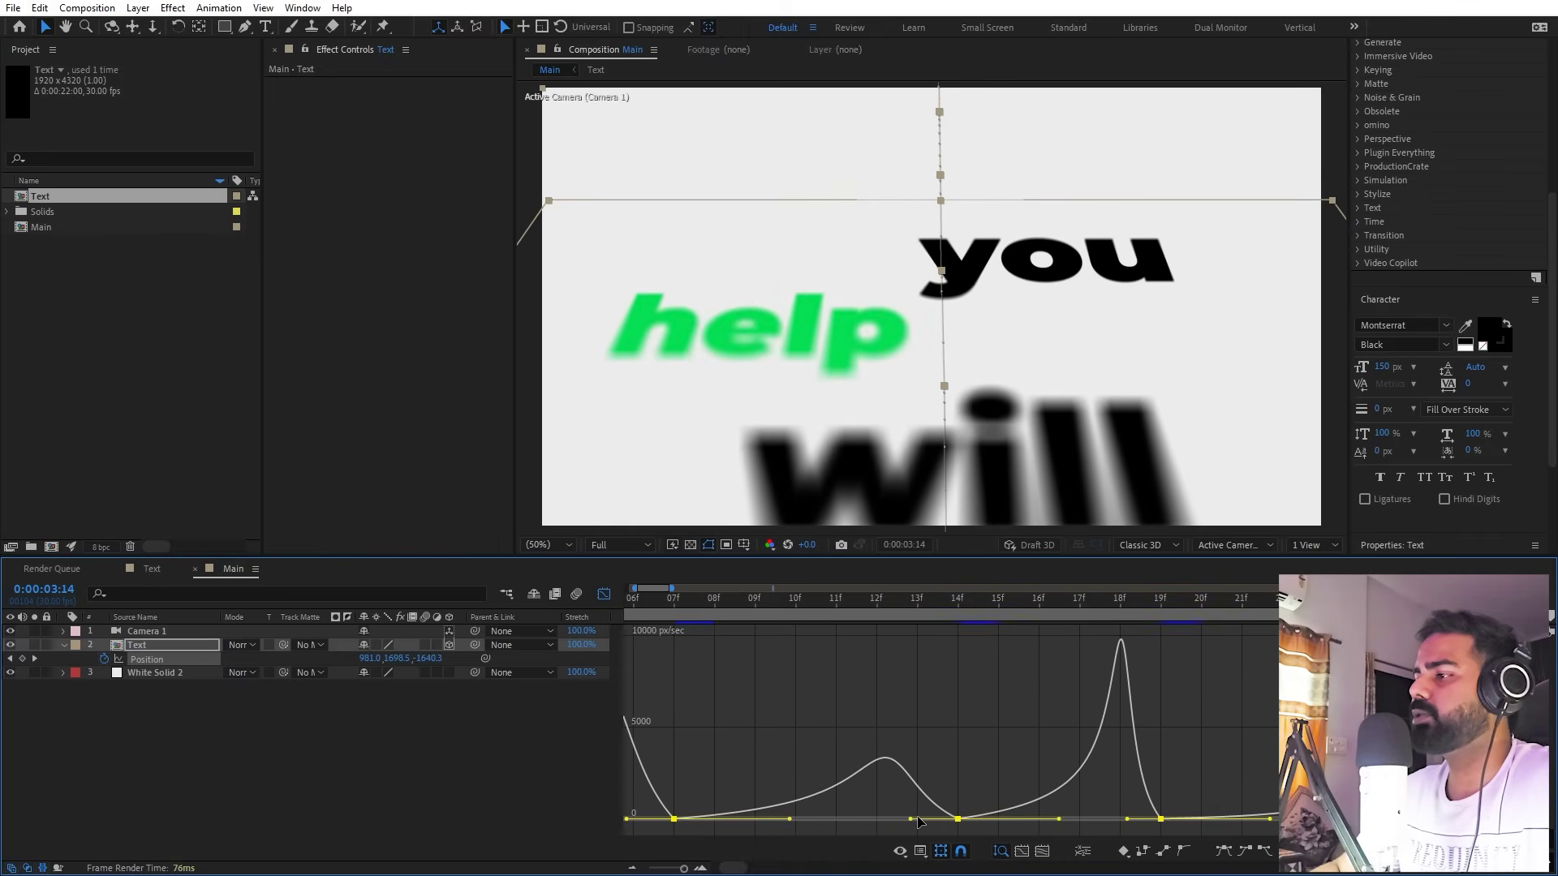
drag(909, 819, 836, 824)
Shorten the outgoing speed handles of the selected Position keyframes to tame the extreme peak, and return to the layer timeline
scroll(1048, 764, down, 5)
scroll(1048, 765, down, 5)
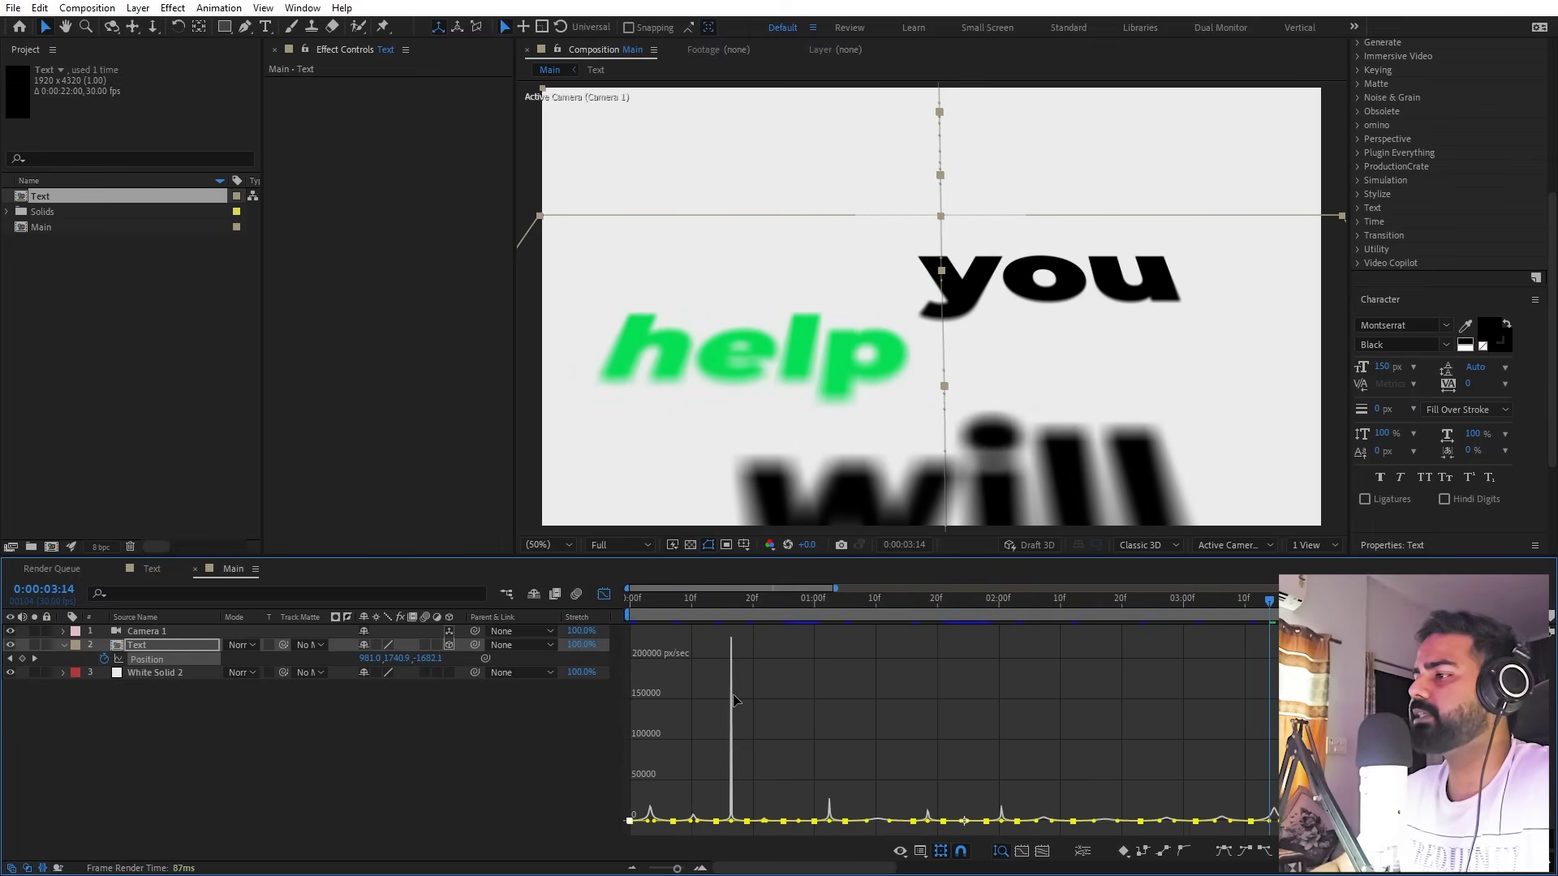
scroll(734, 700, up, 5)
scroll(693, 825, up, 1)
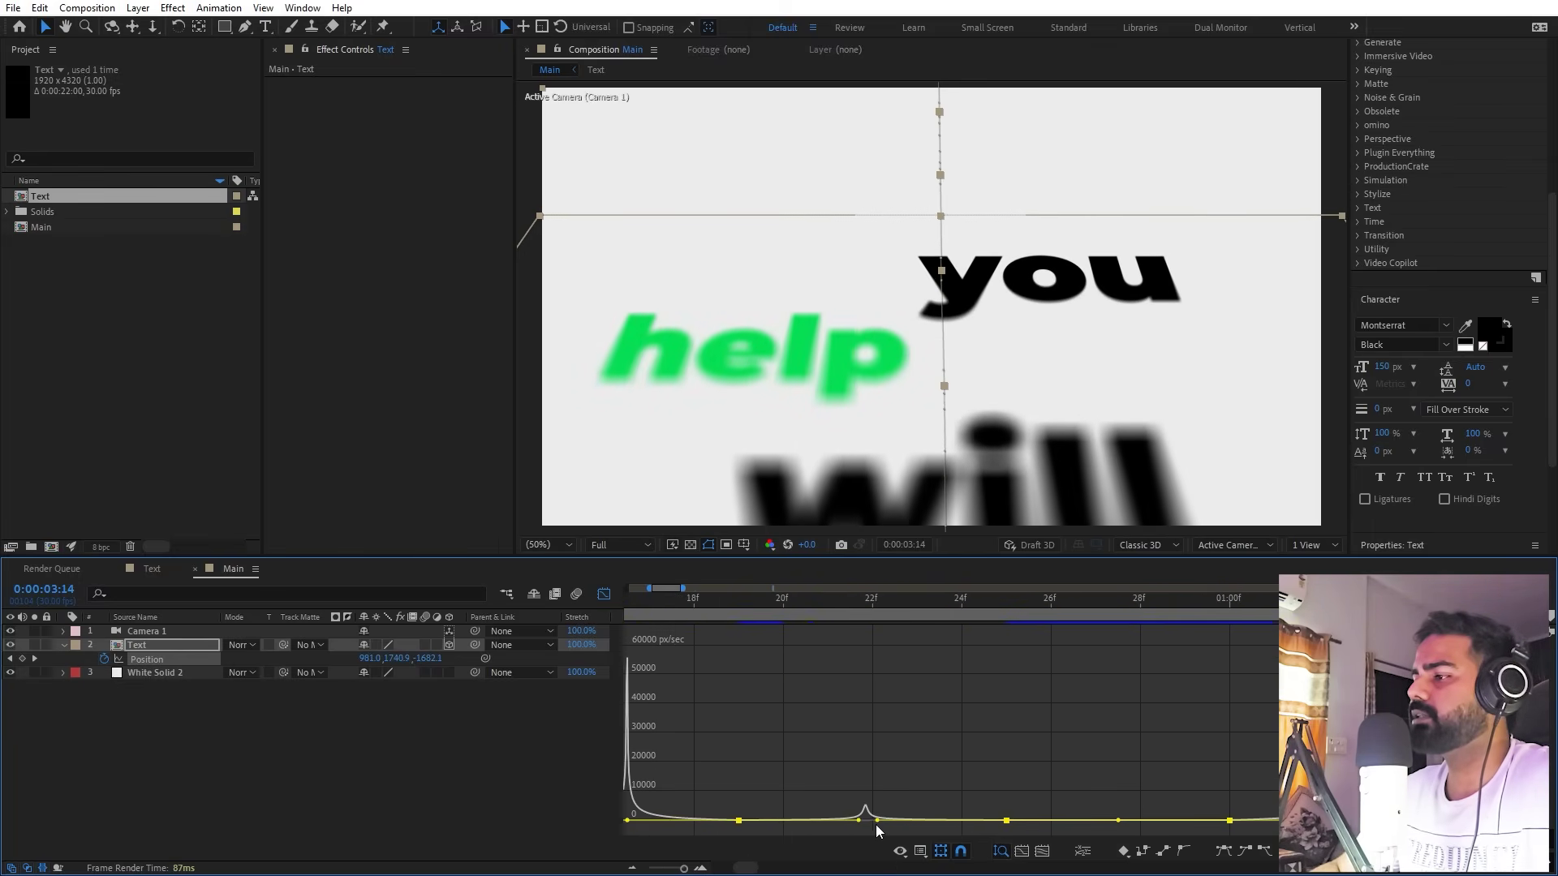
drag(878, 820, 834, 816)
scroll(928, 788, down, 3)
scroll(929, 789, down, 5)
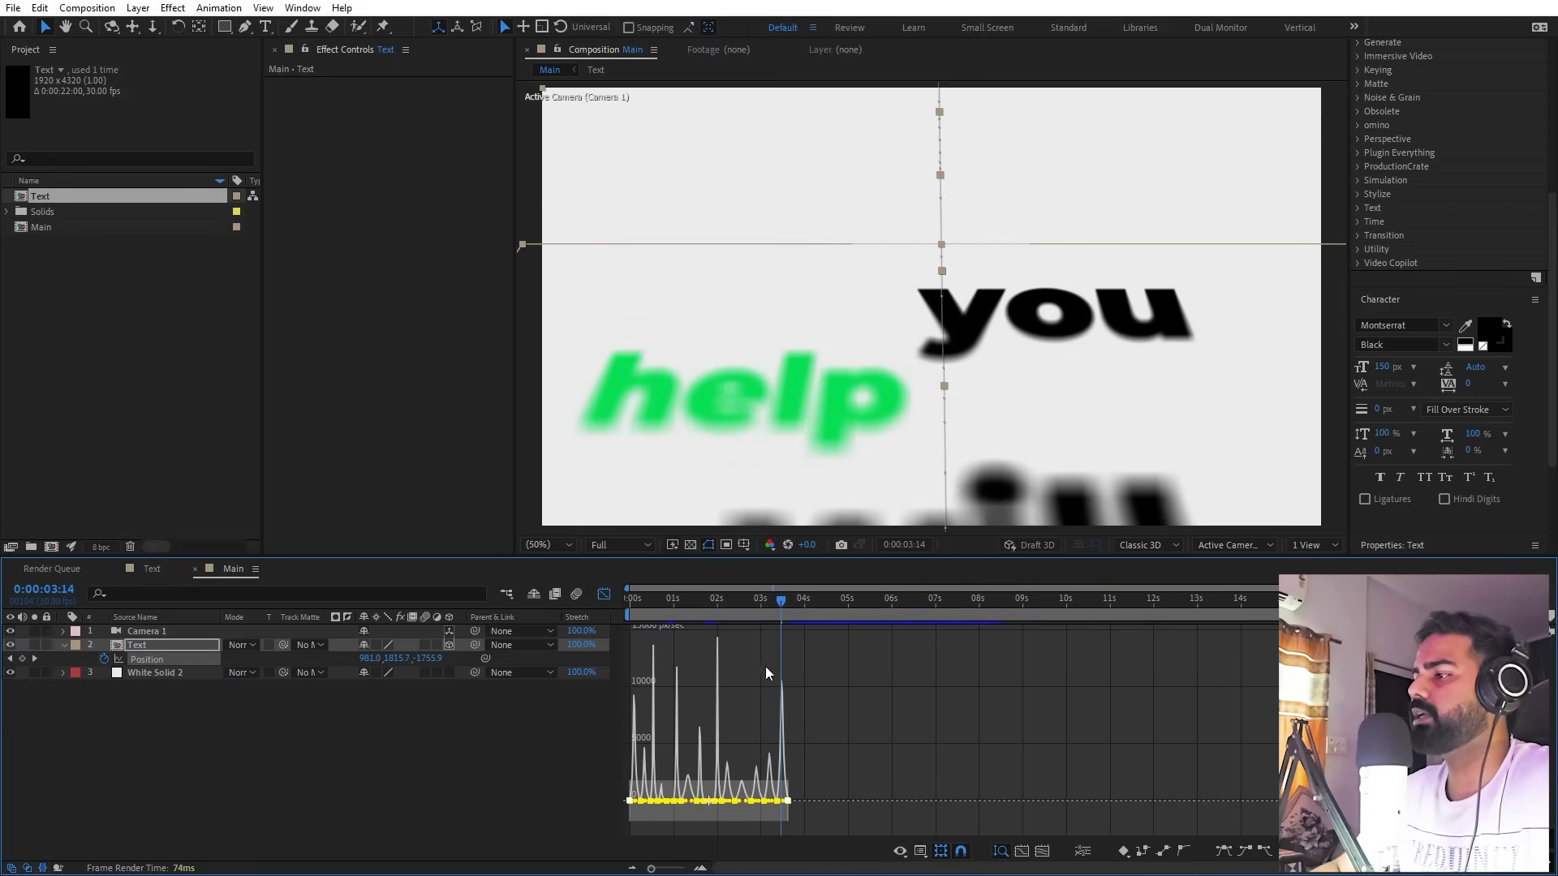
key(shift+F3)
Preview the animation from the start and stretch all of the Text layer's Position keyframes to end just before 0:00:04:00
key(Home)
key(space)
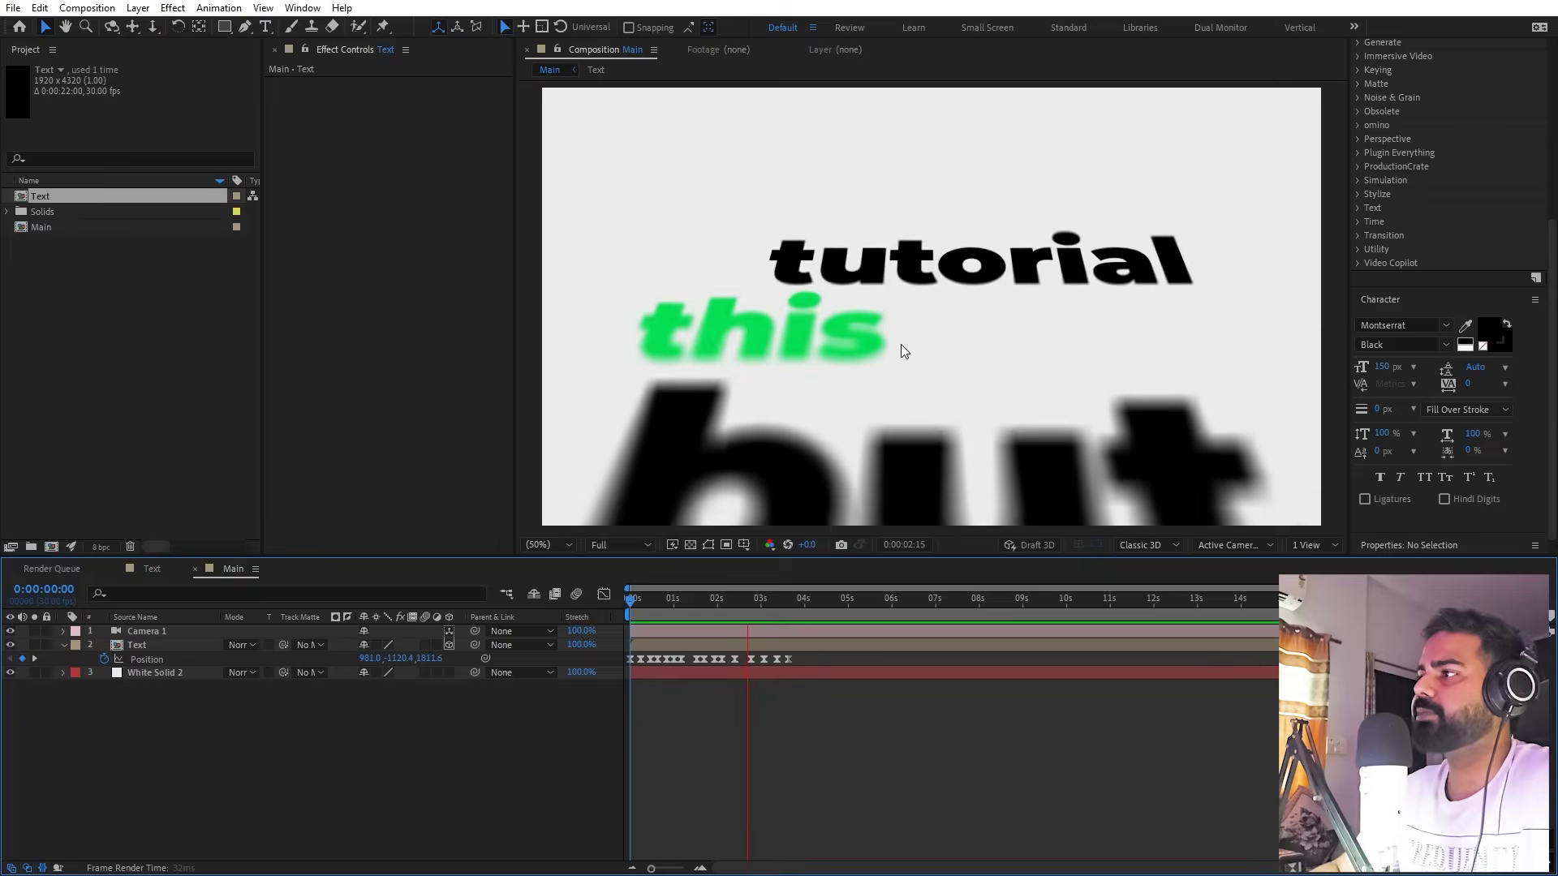
key(space)
click(791, 649)
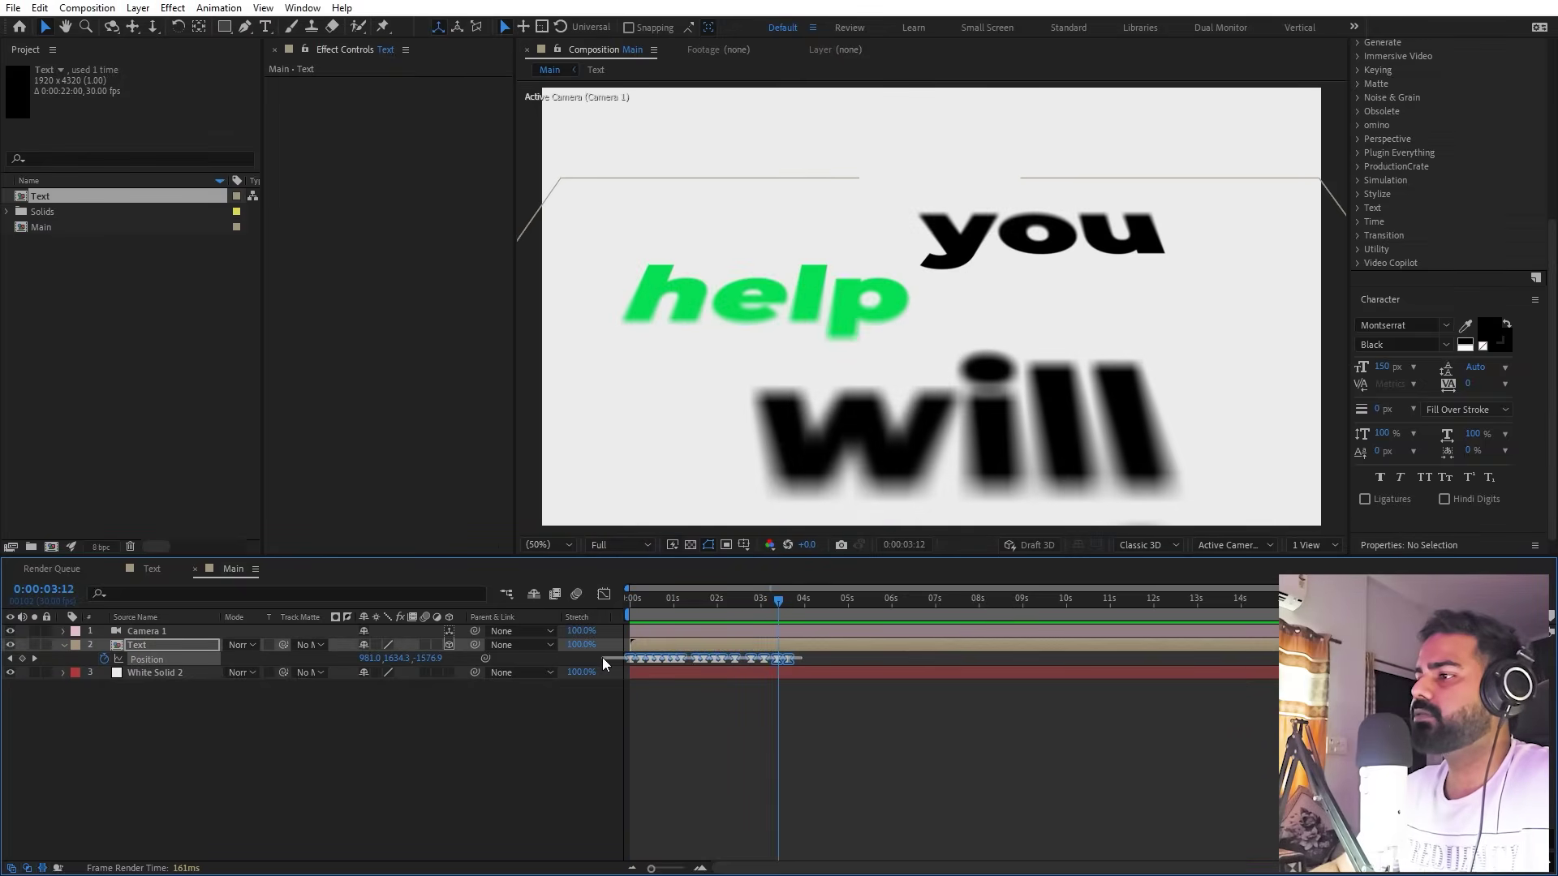
drag(790, 658, 801, 659)
key(Home)
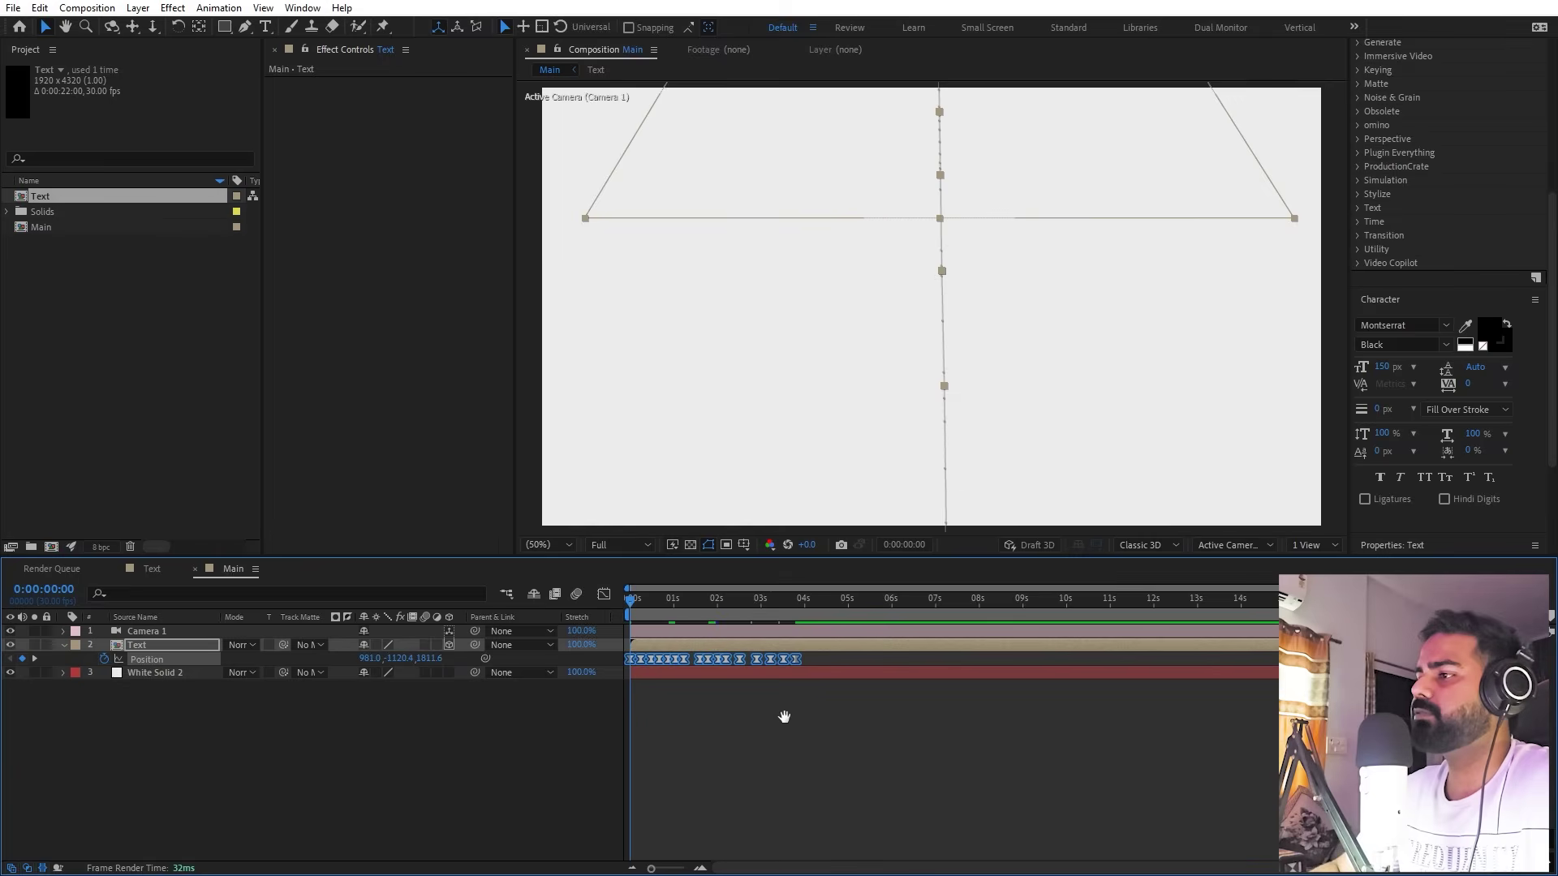
Preview the retimed text animation from the start, then zoom the timeline to fit the keyframes and check the frame at 0:00:01:21
key(space)
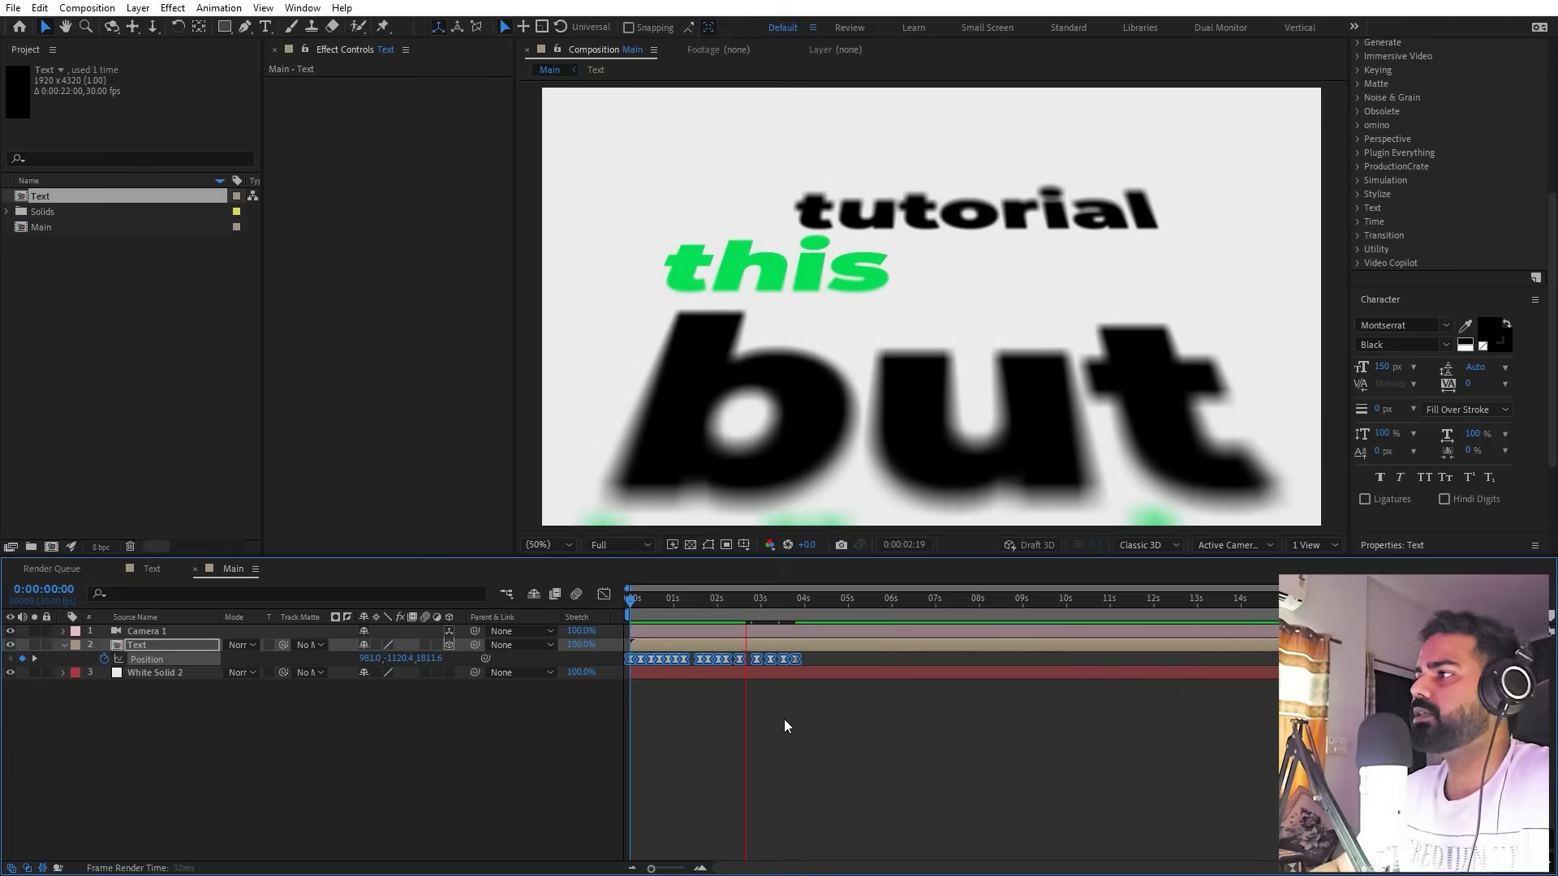
key(space)
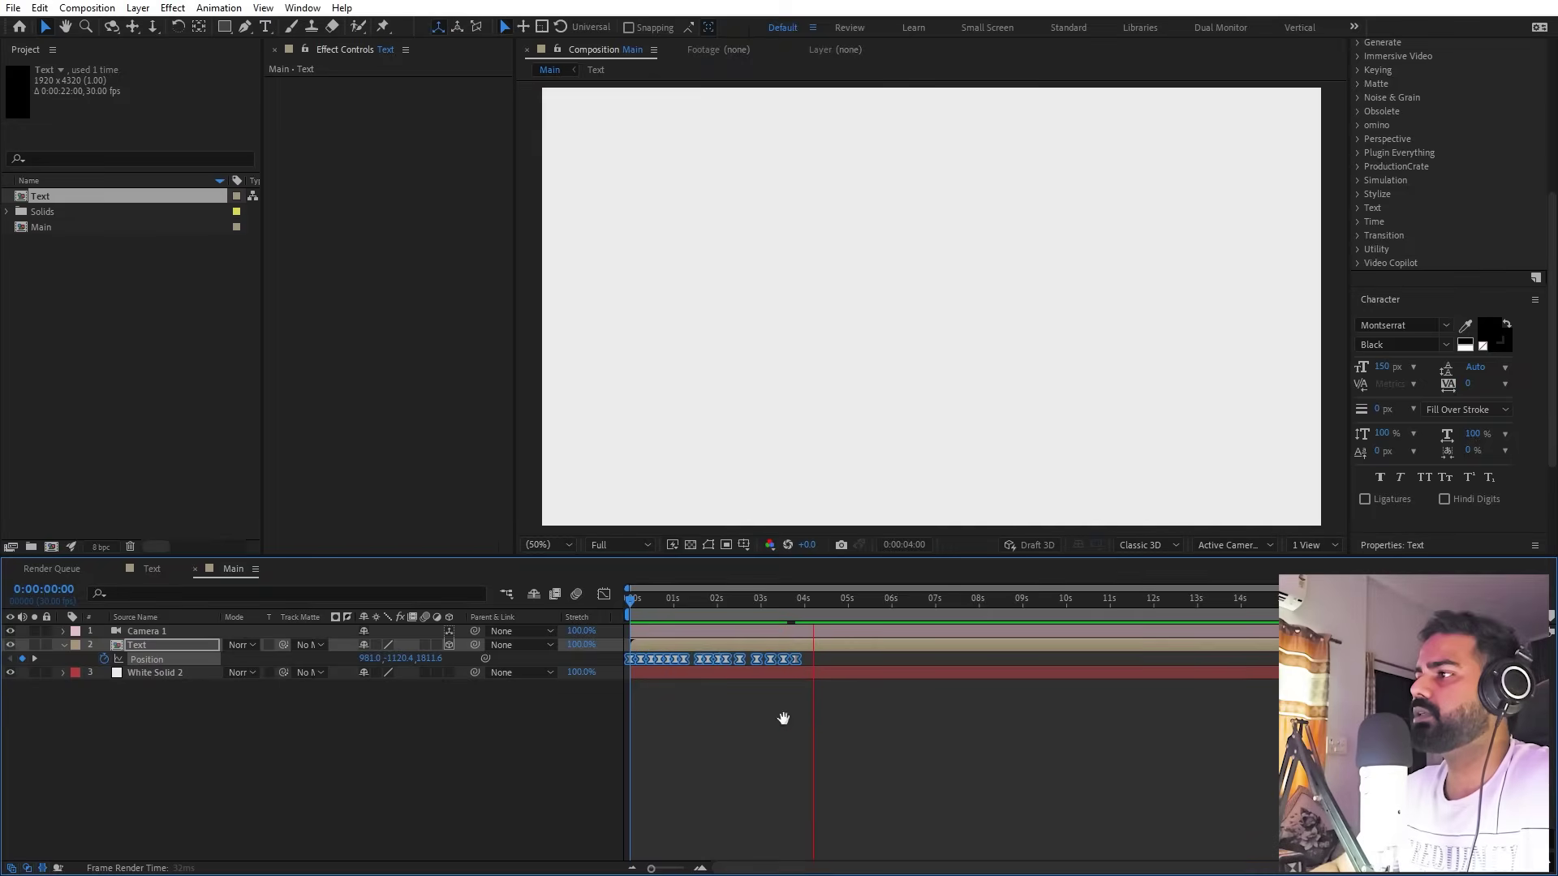
key(Home)
drag(651, 868, 680, 868)
click(738, 830)
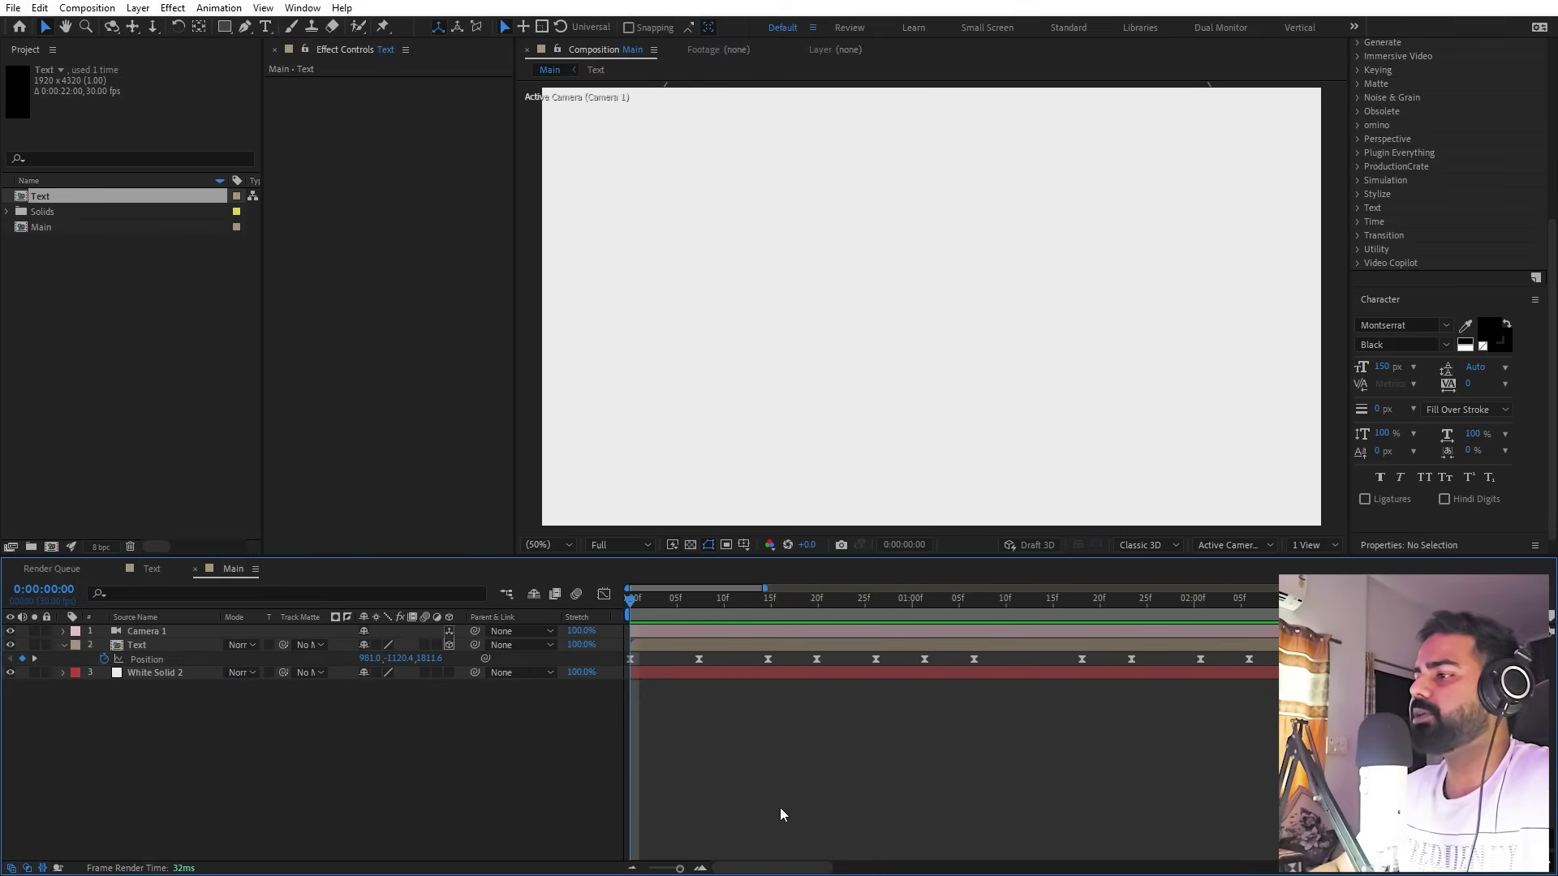
key(minus)
key(minus)
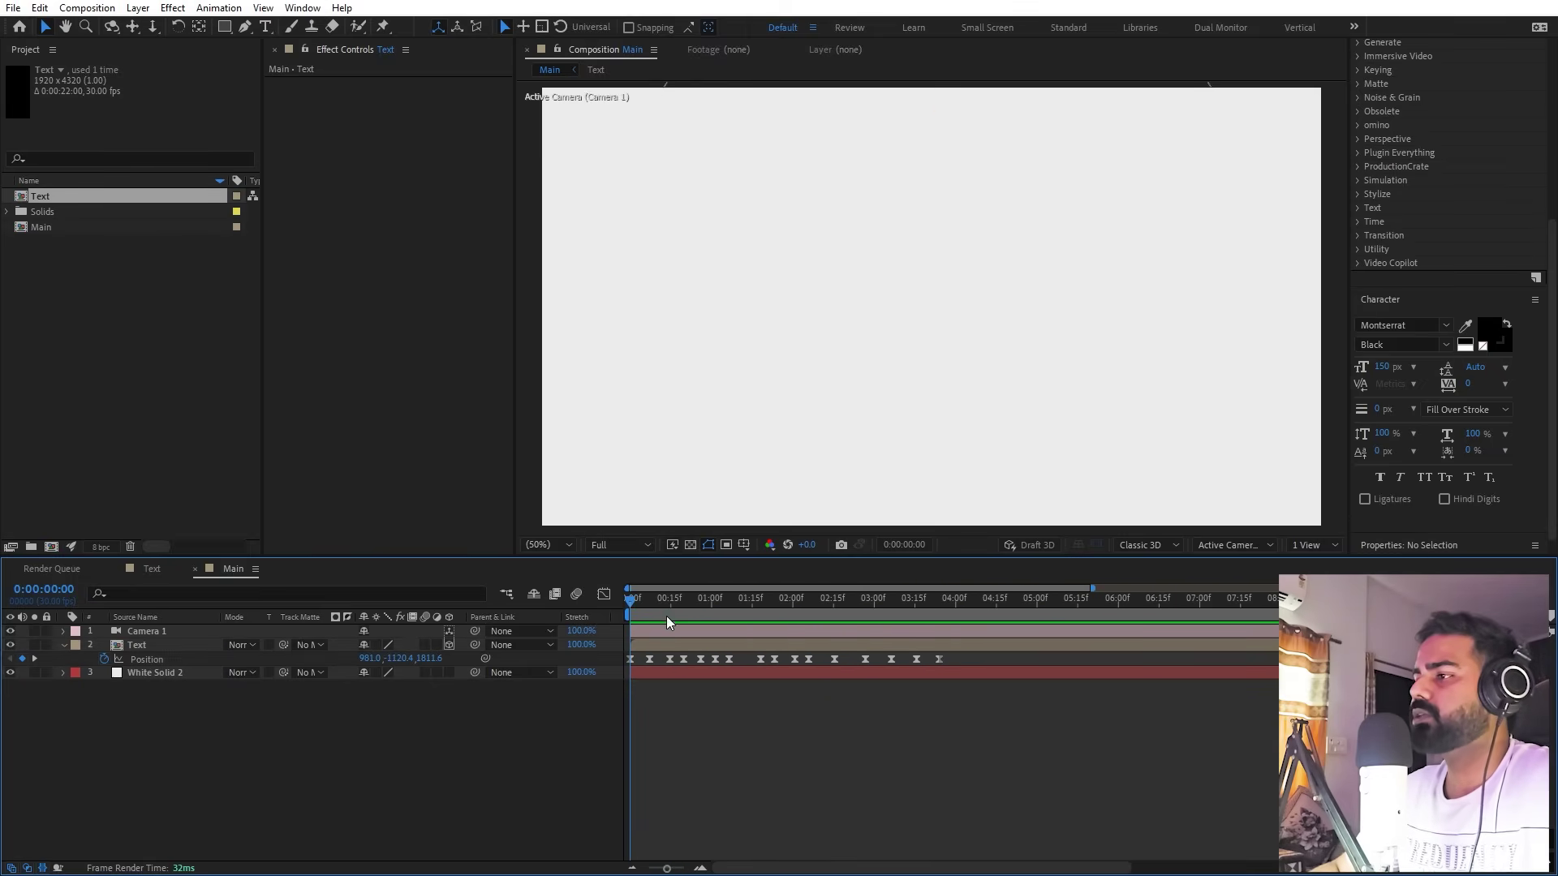
drag(666, 617, 768, 615)
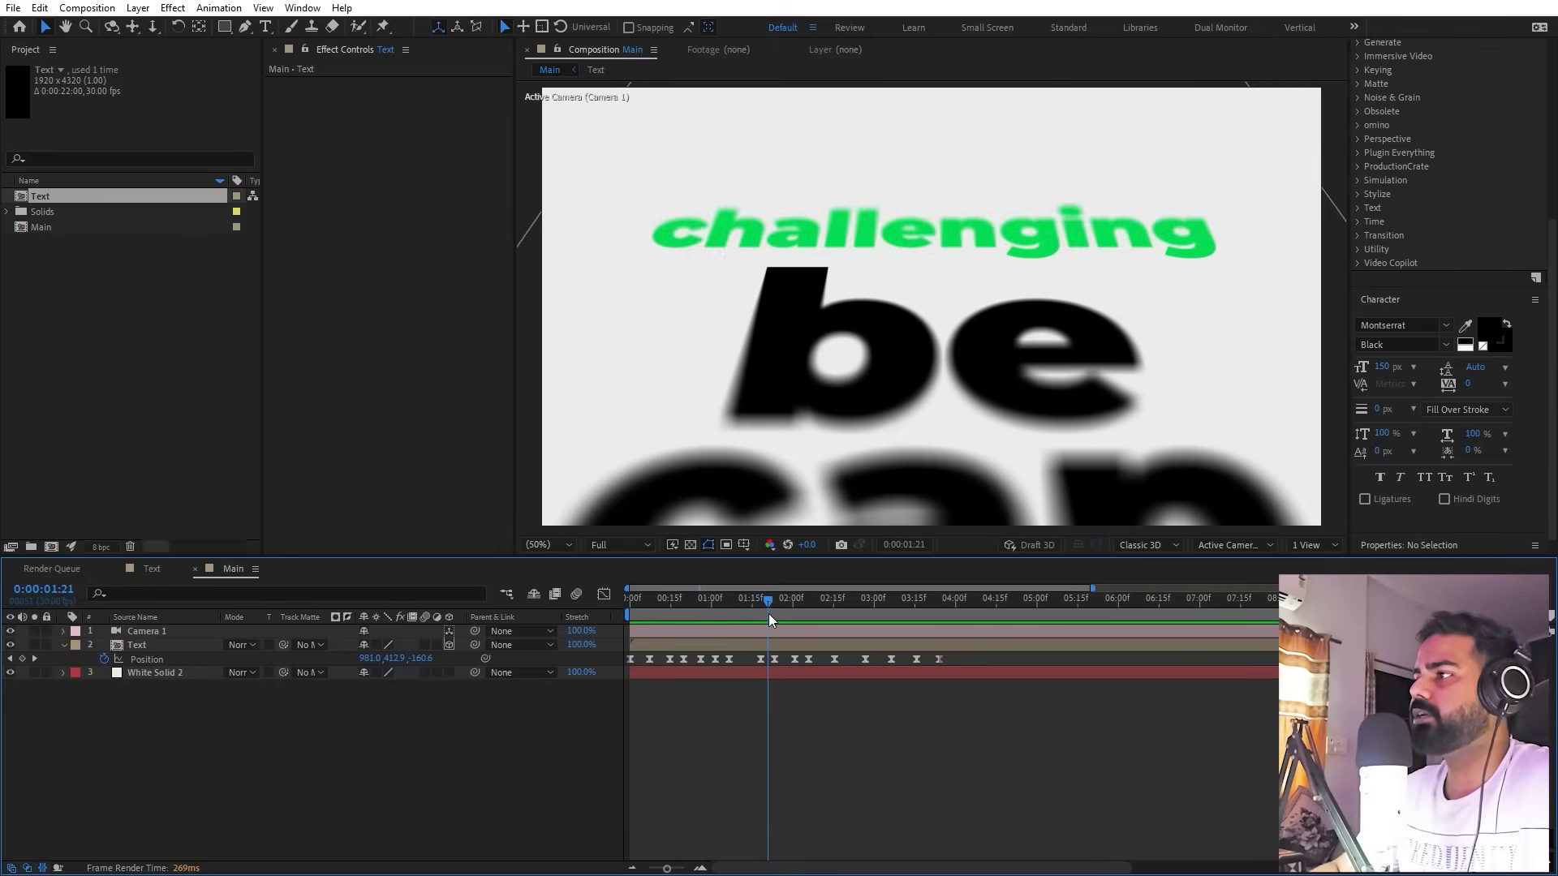
Add the expression wiggle(.2,50) to Camera 1's Position property
click(144, 632)
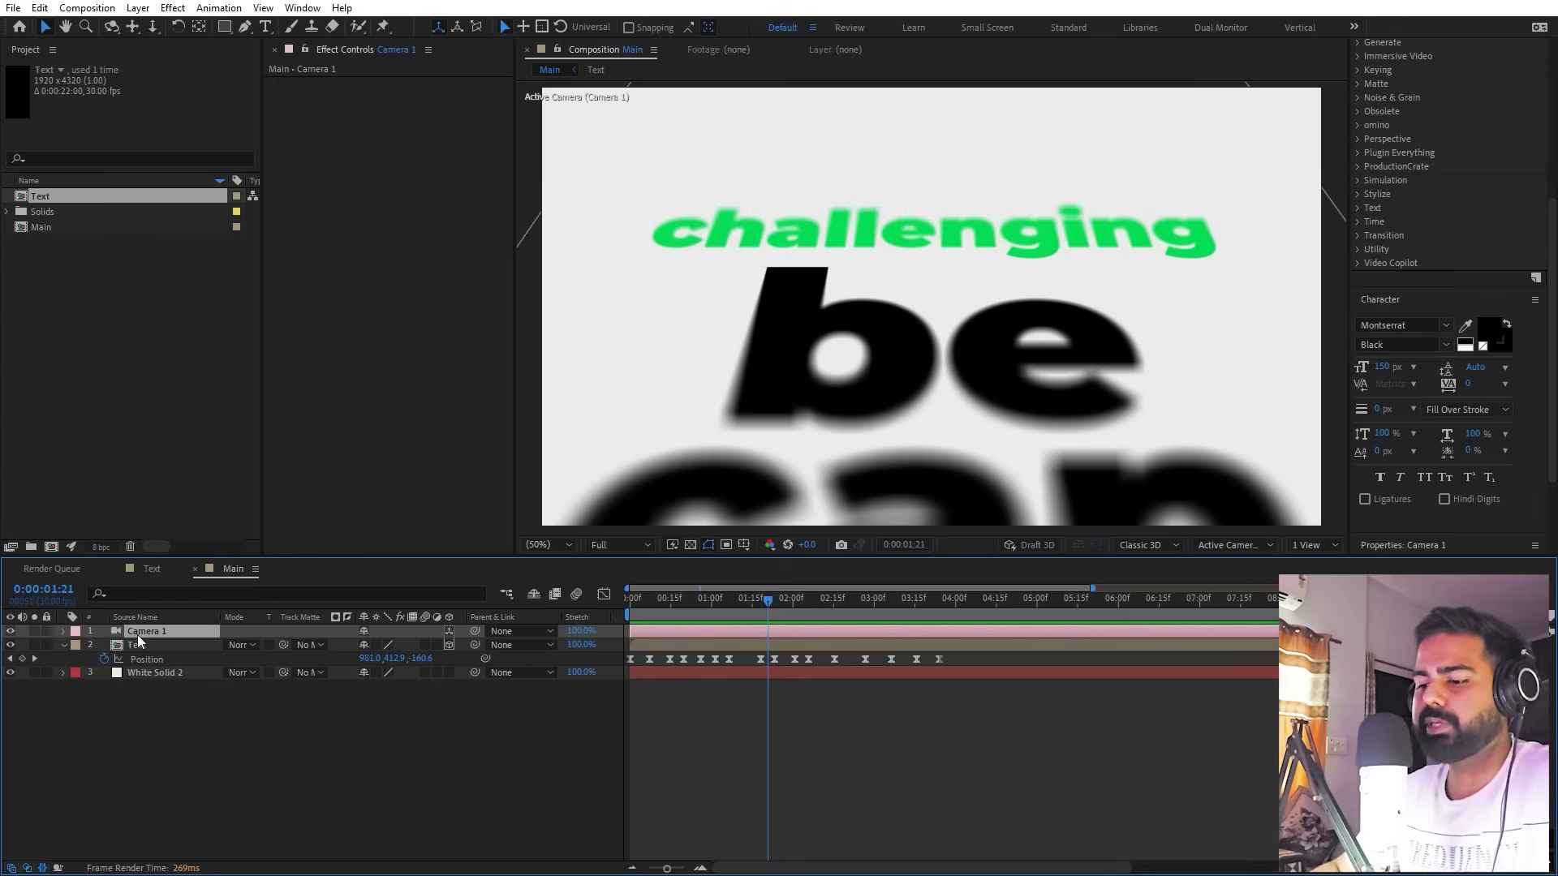
key(p)
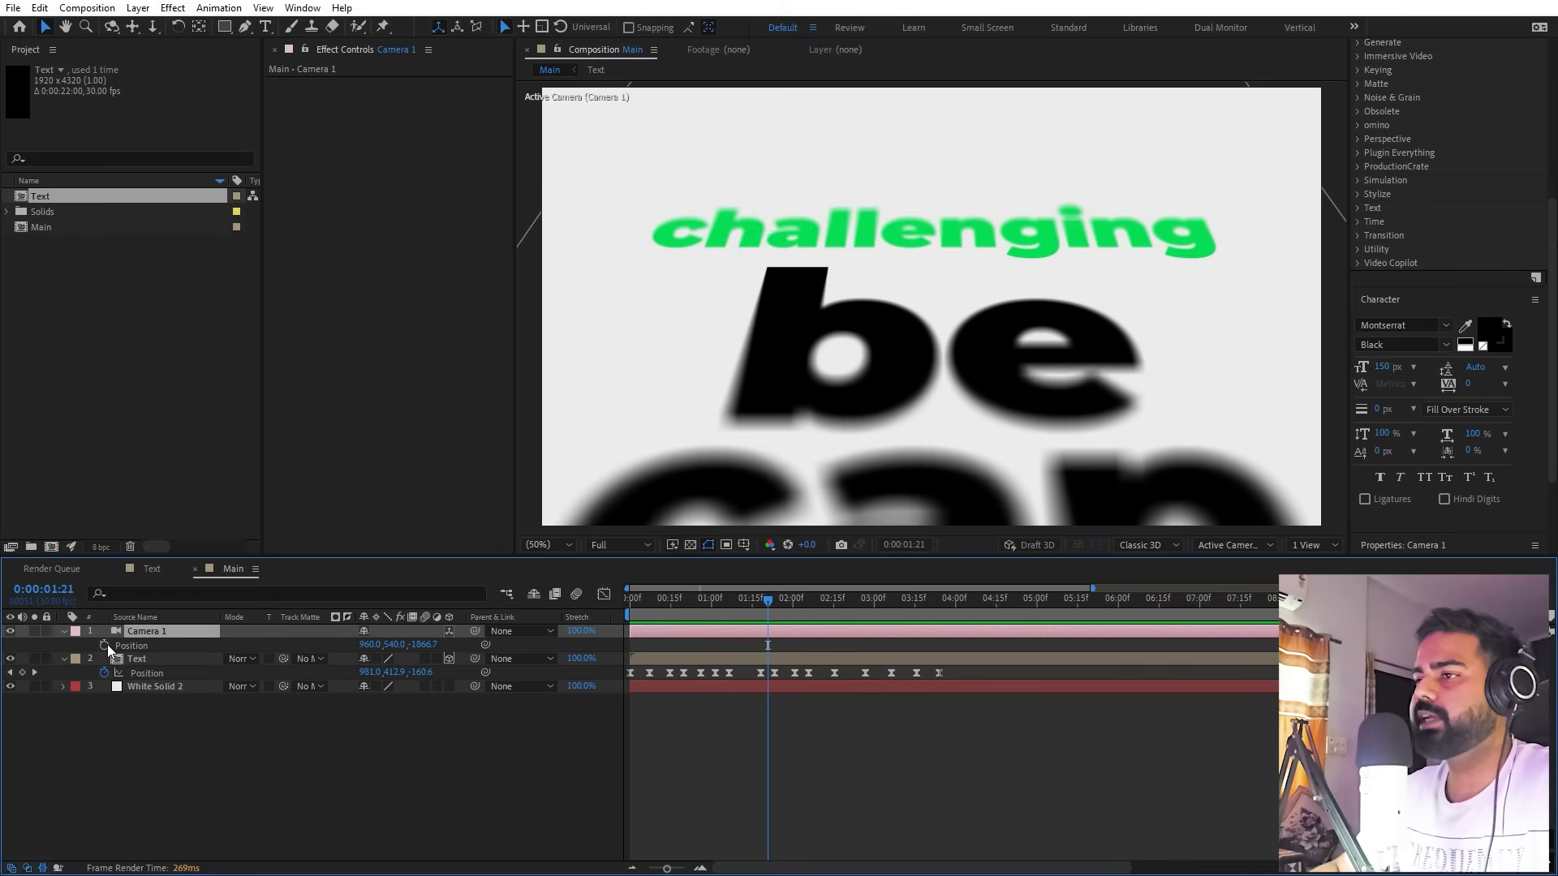
alt+click(105, 645)
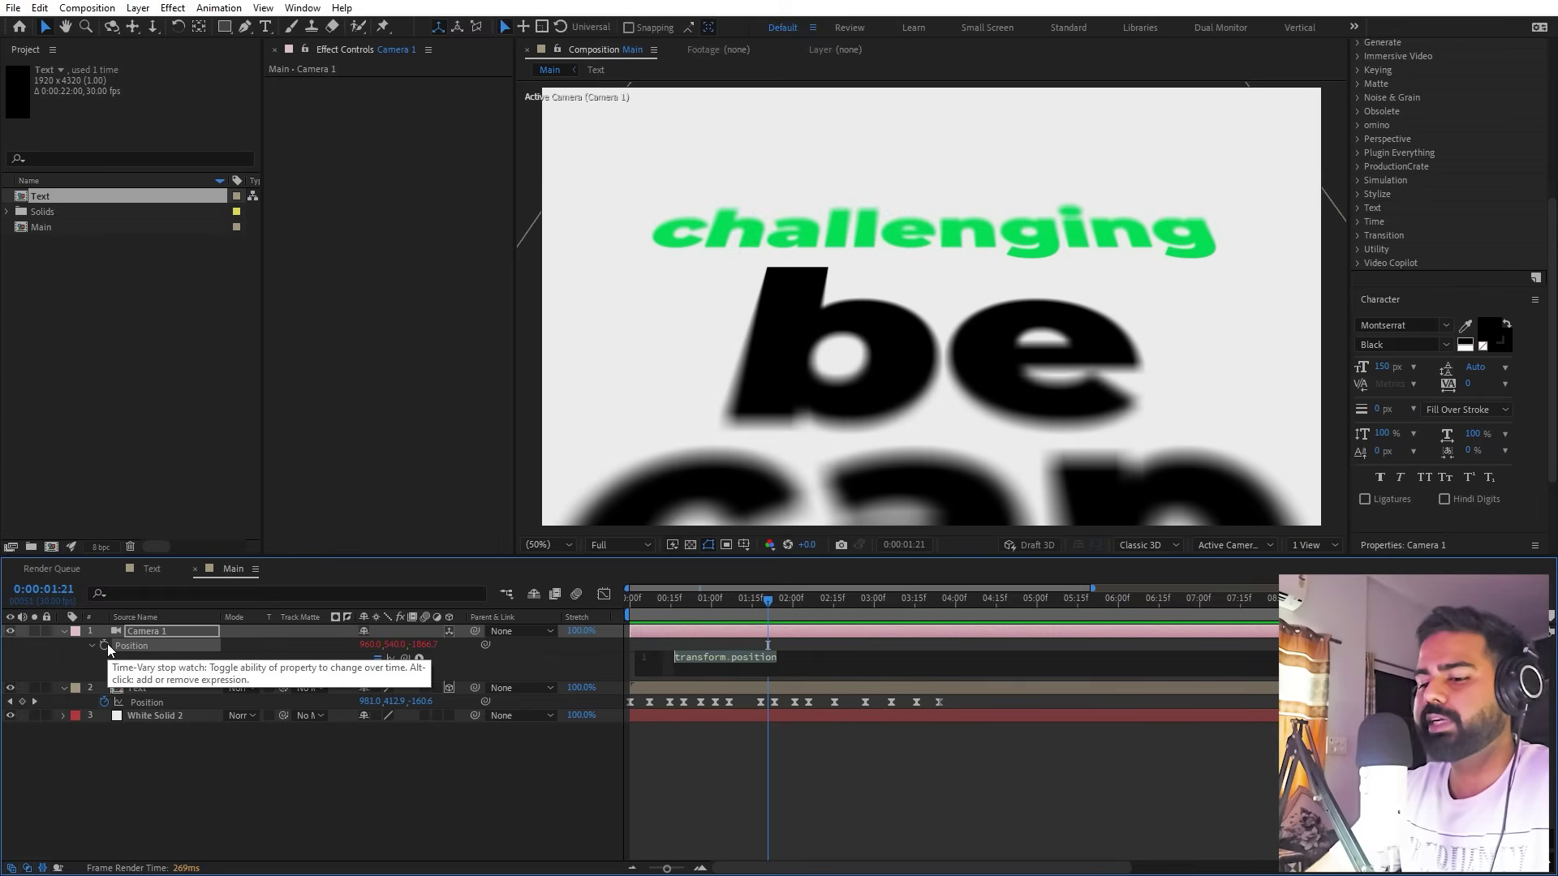
text(wi)
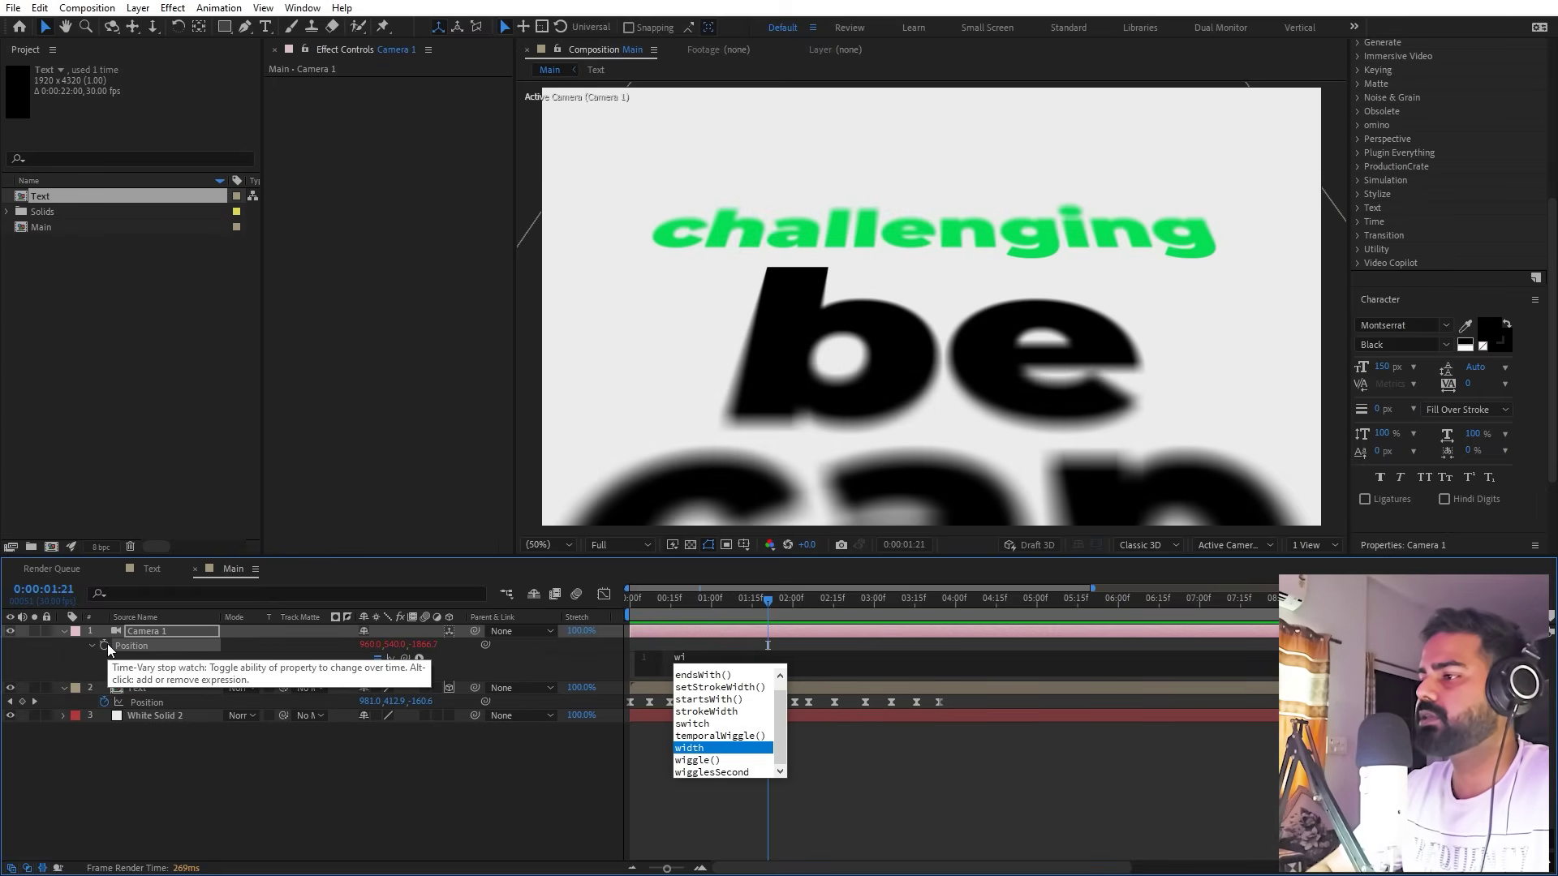
key(Down)
key(Return)
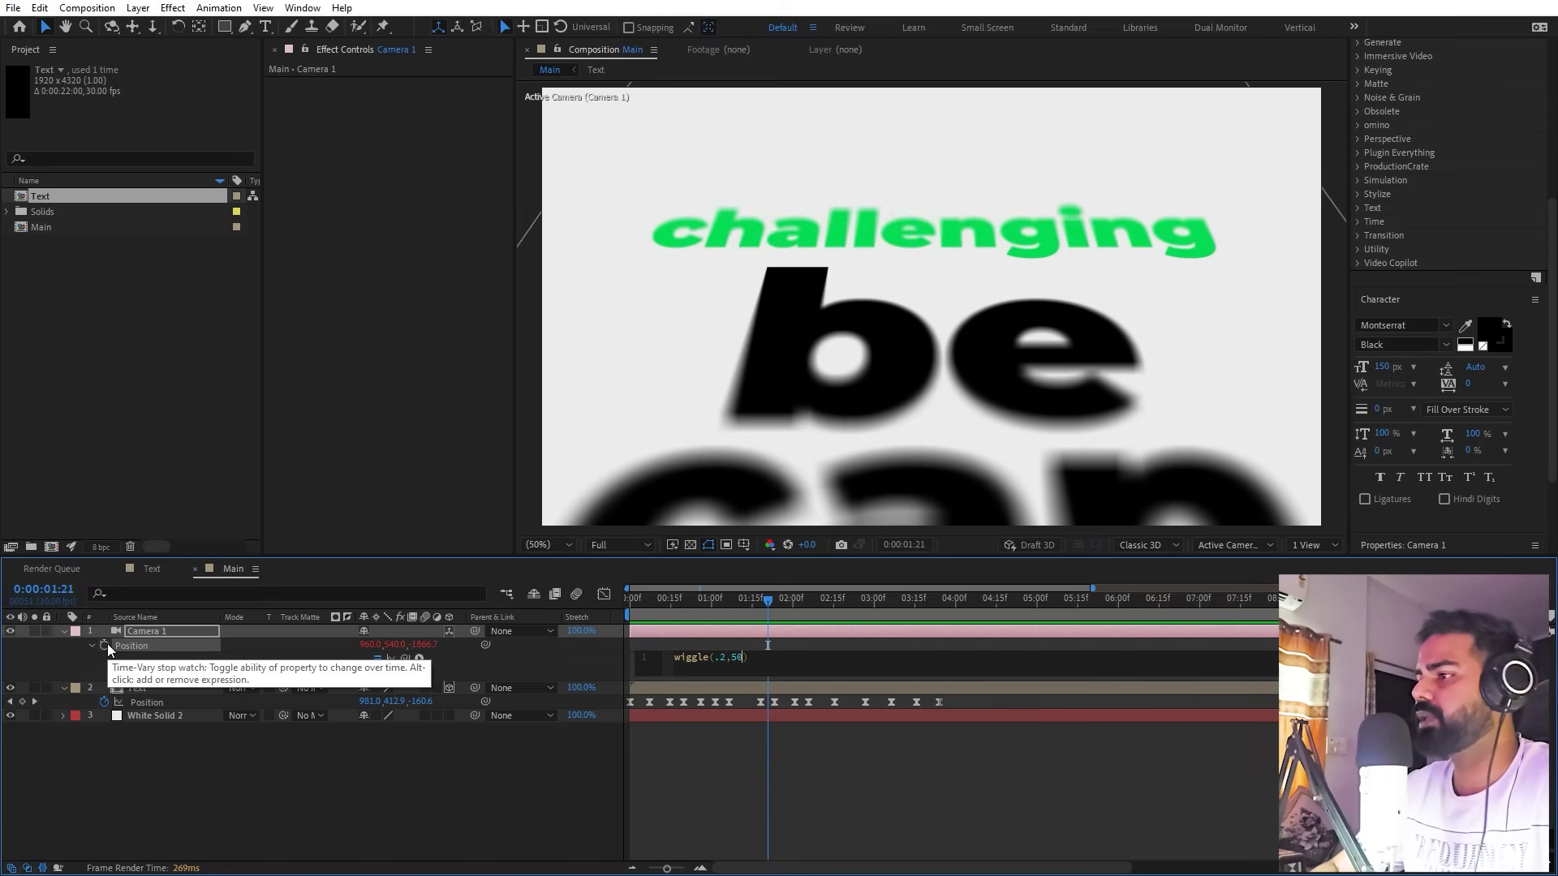
click(748, 791)
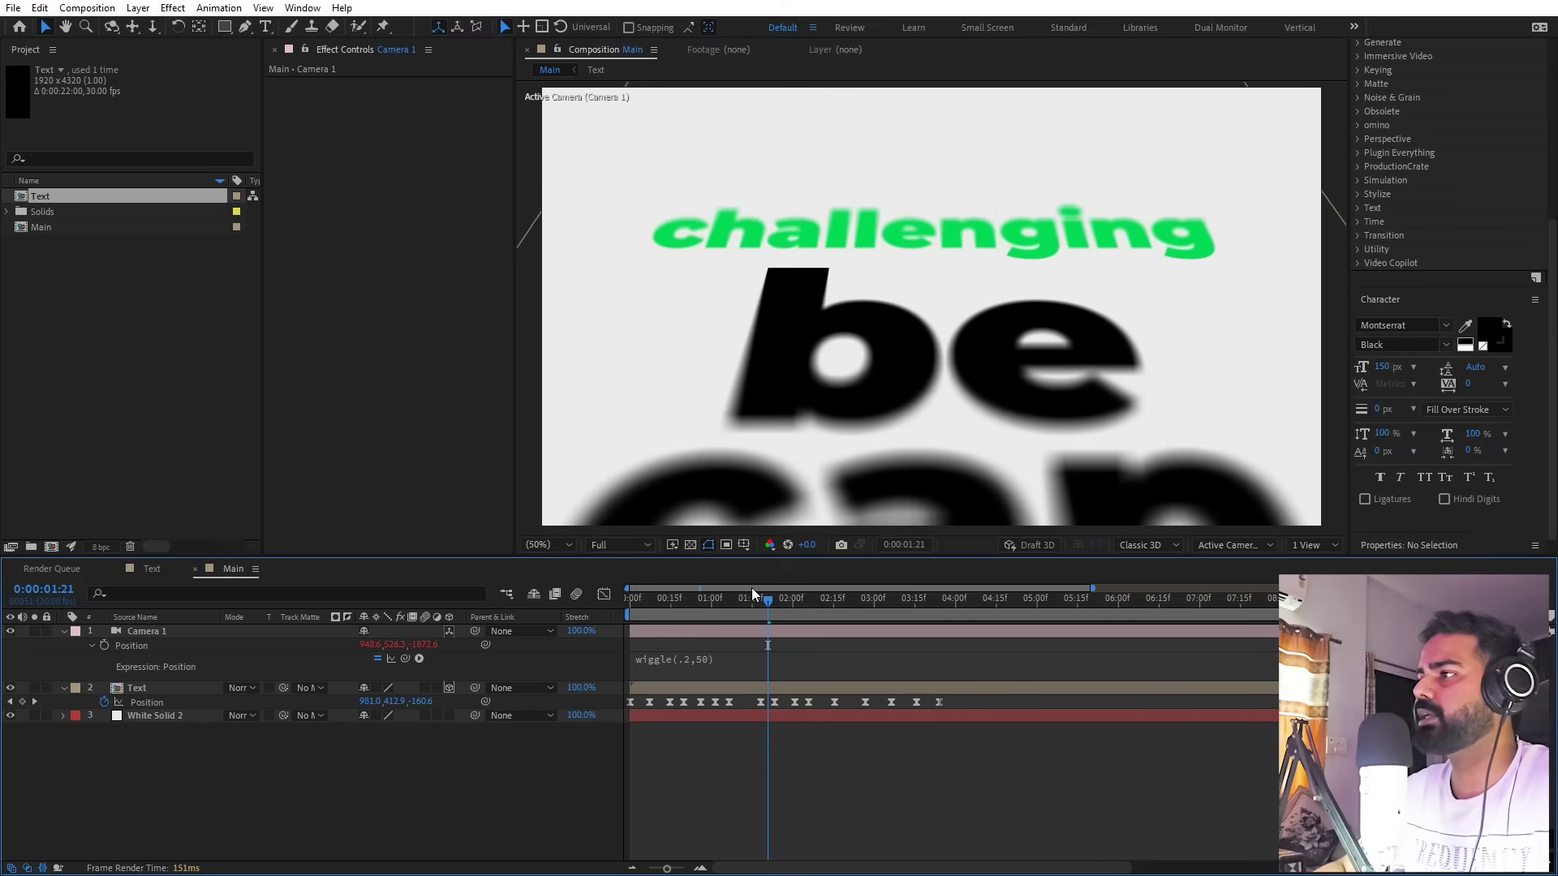
Preview the camera wiggle from the start of the composition and go to 0:00:01:12
key(Home)
key(space)
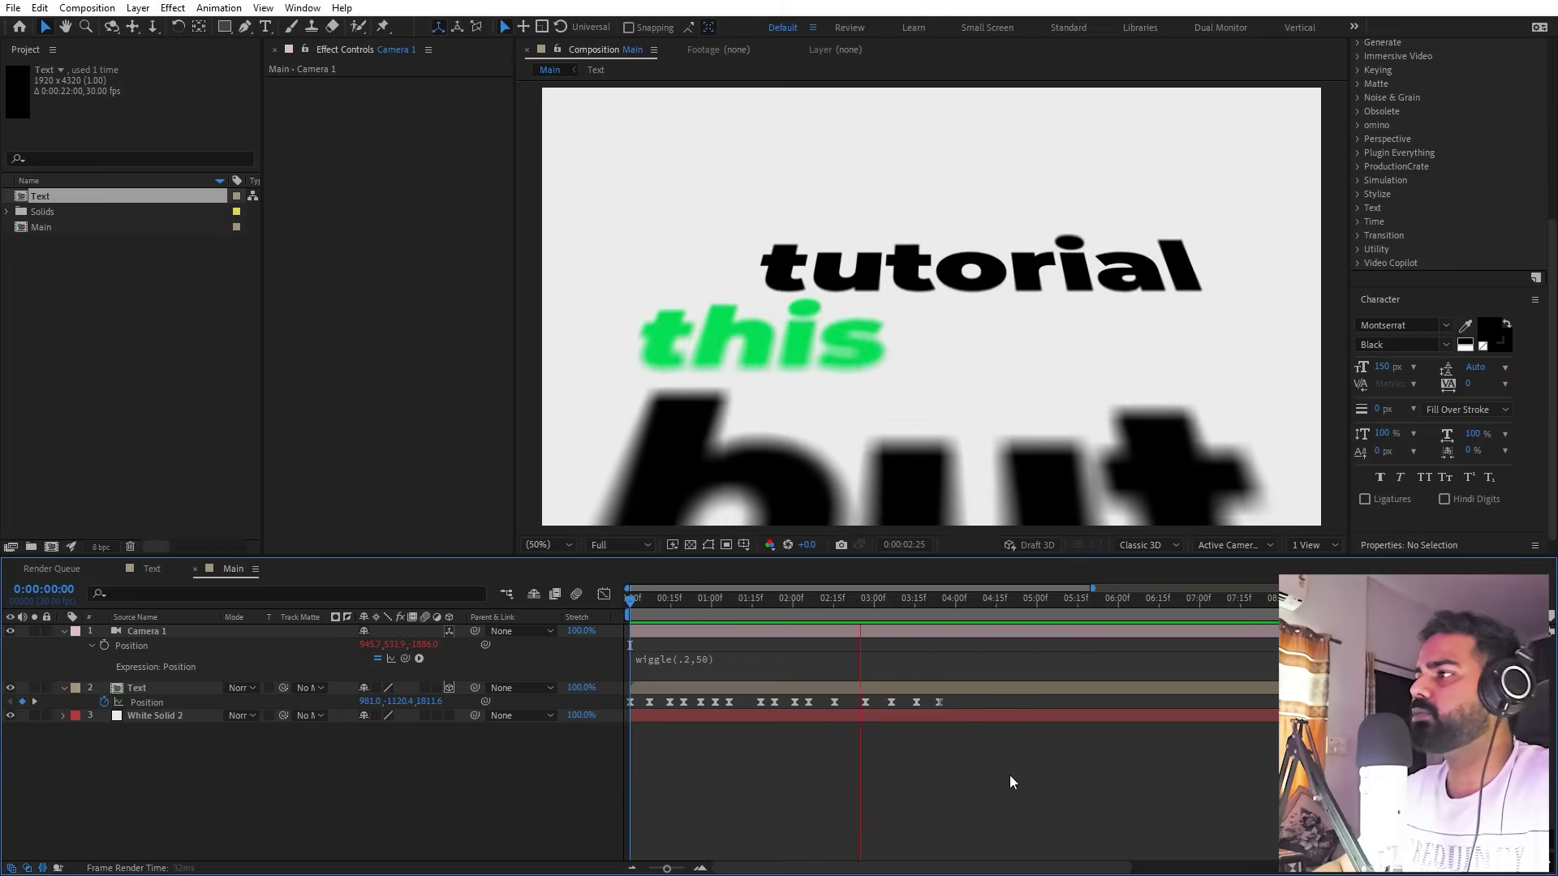
key(space)
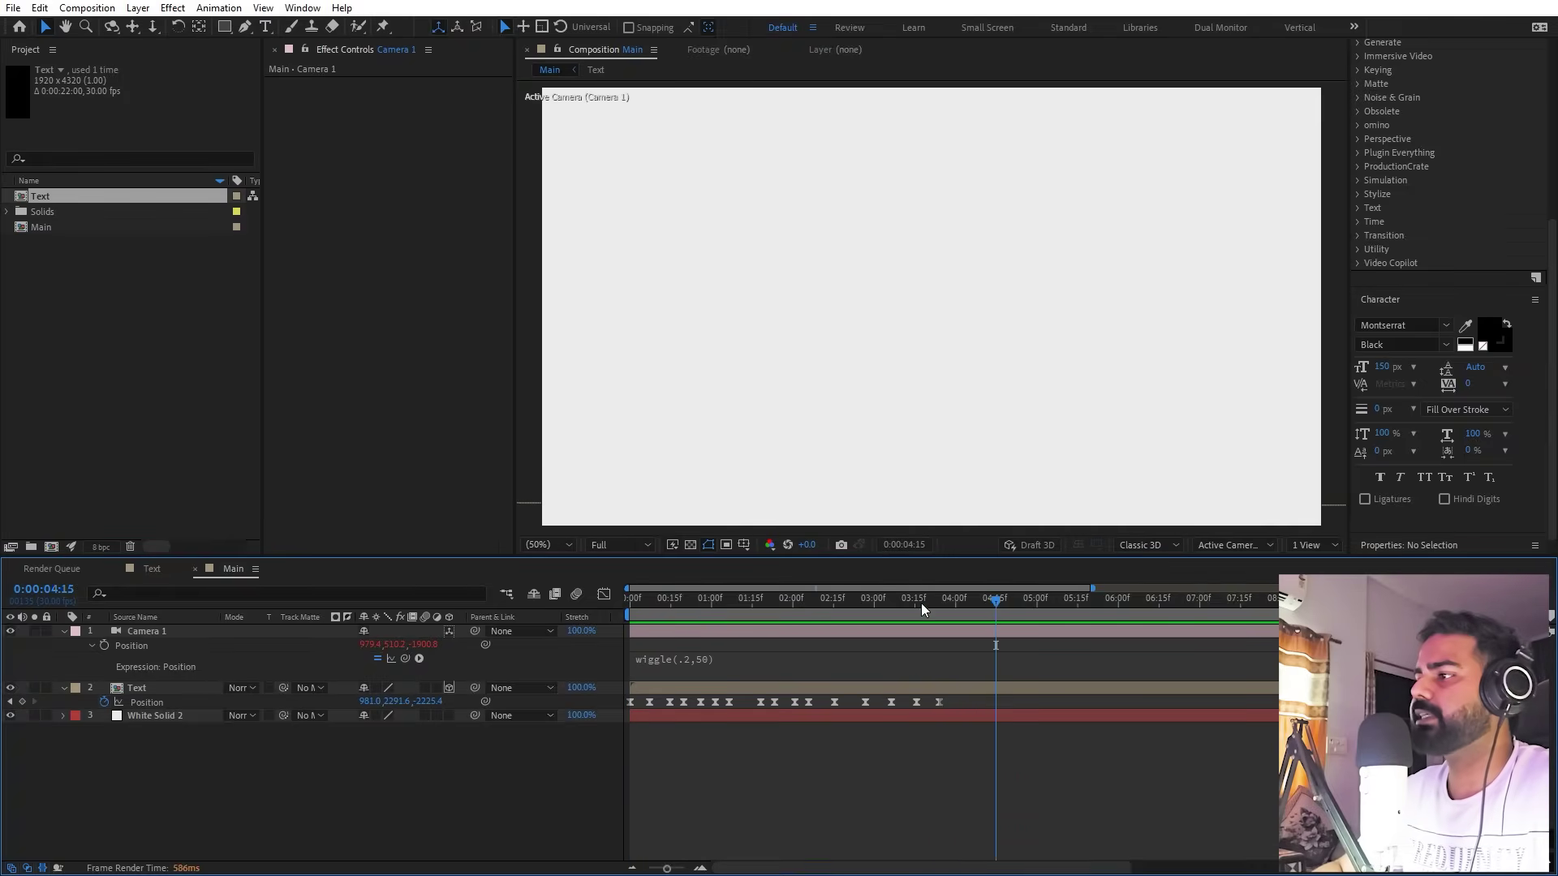
drag(921, 604, 723, 576)
Create a new adjustment layer above Camera 1 in the Main composition
right_click(266, 785)
mouse_move(347, 596)
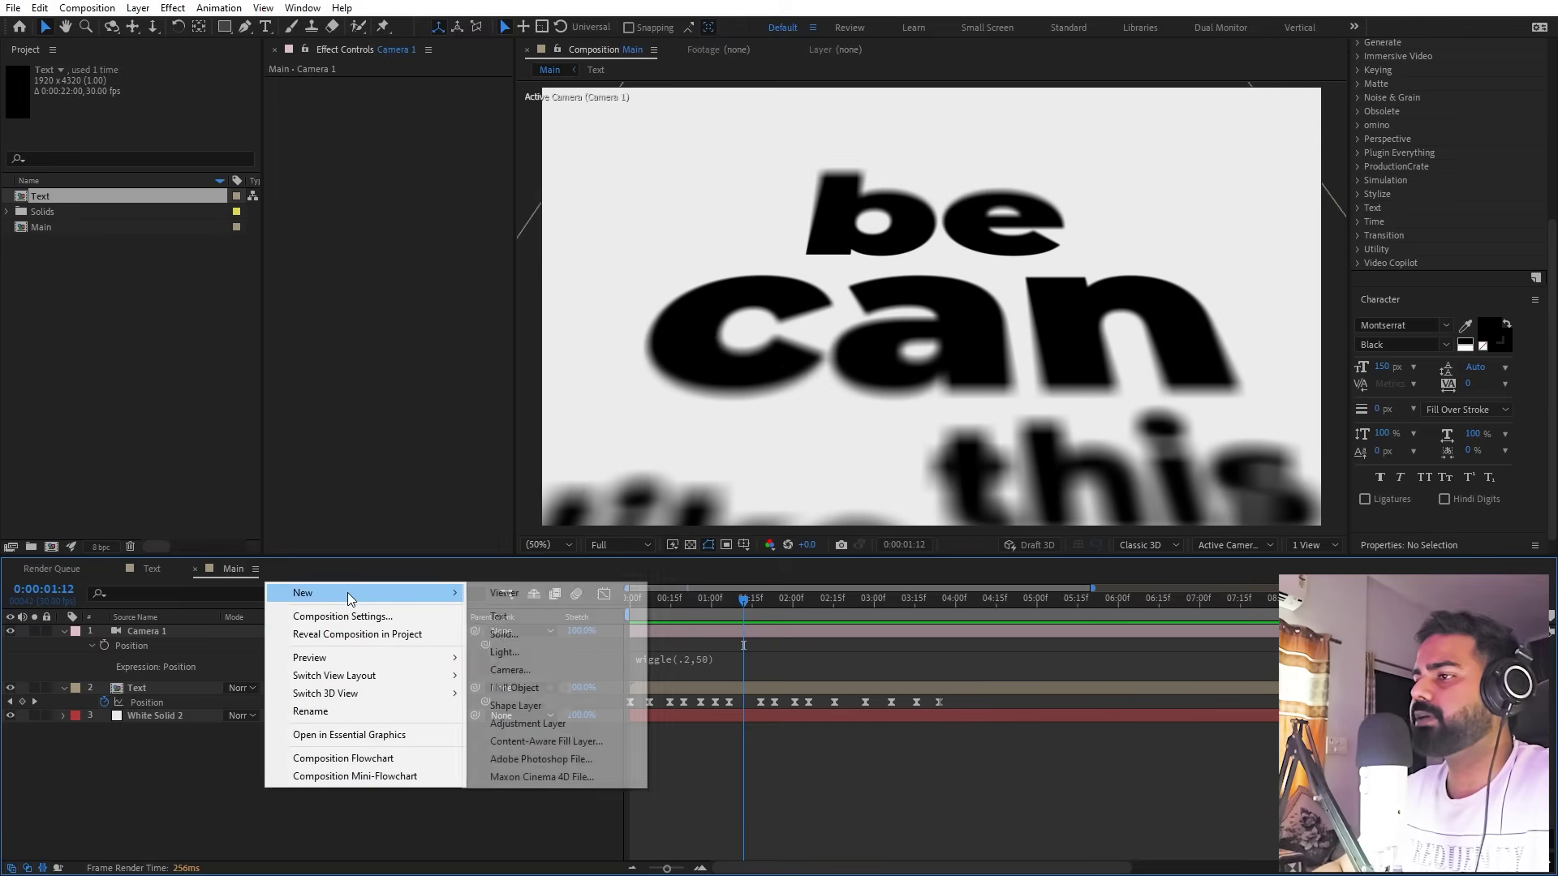
click(522, 724)
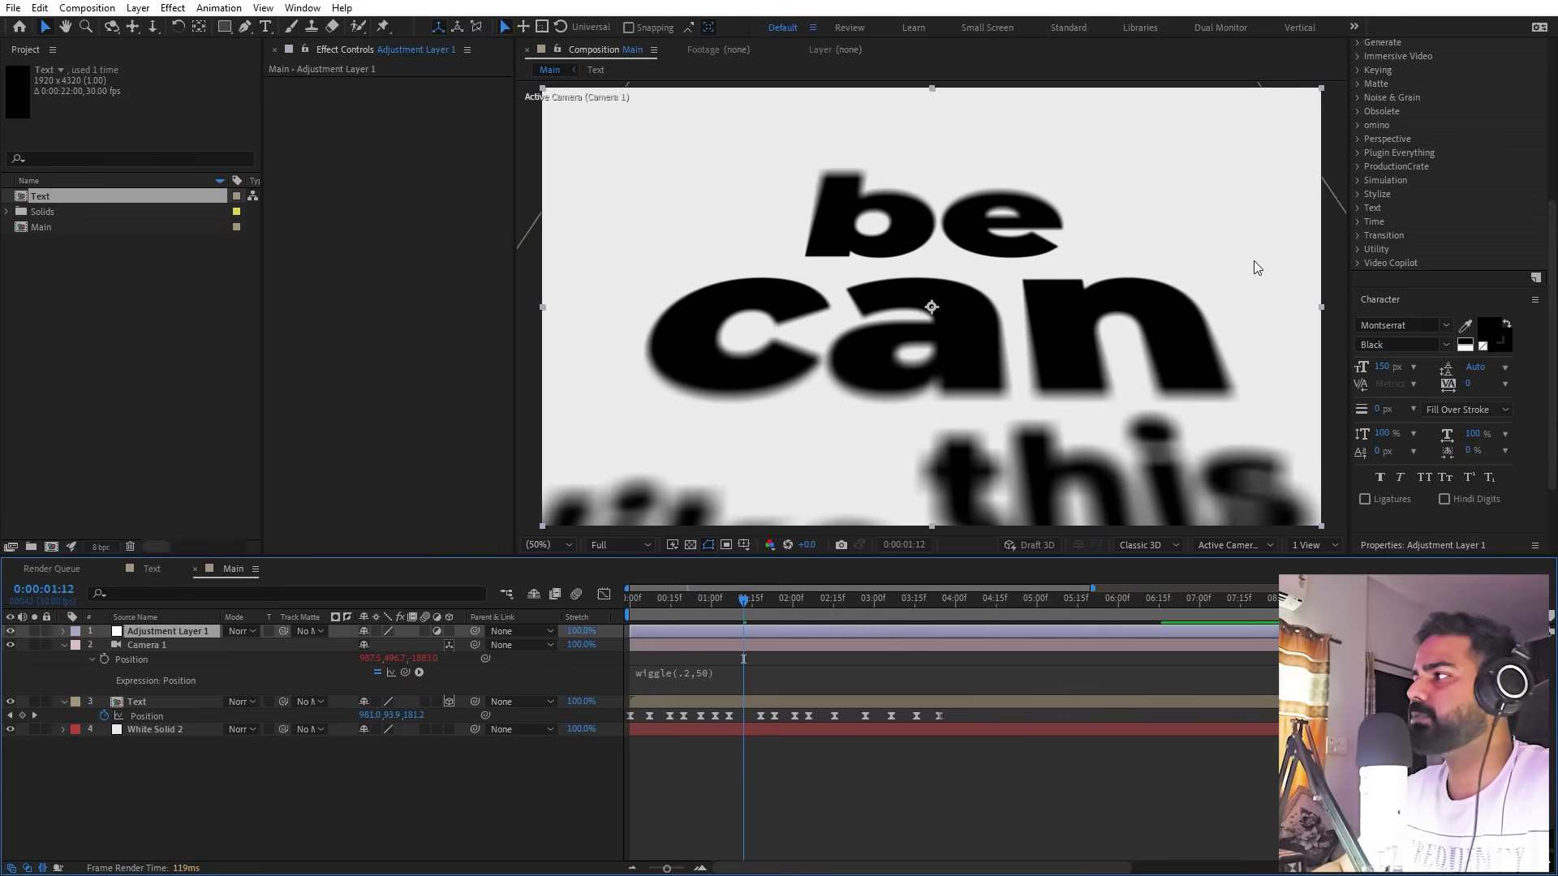
Apply the CC Vignette effect to Adjustment Layer 1 and check it on the words around 0:00:01:06
scroll(1404, 304, up, 4)
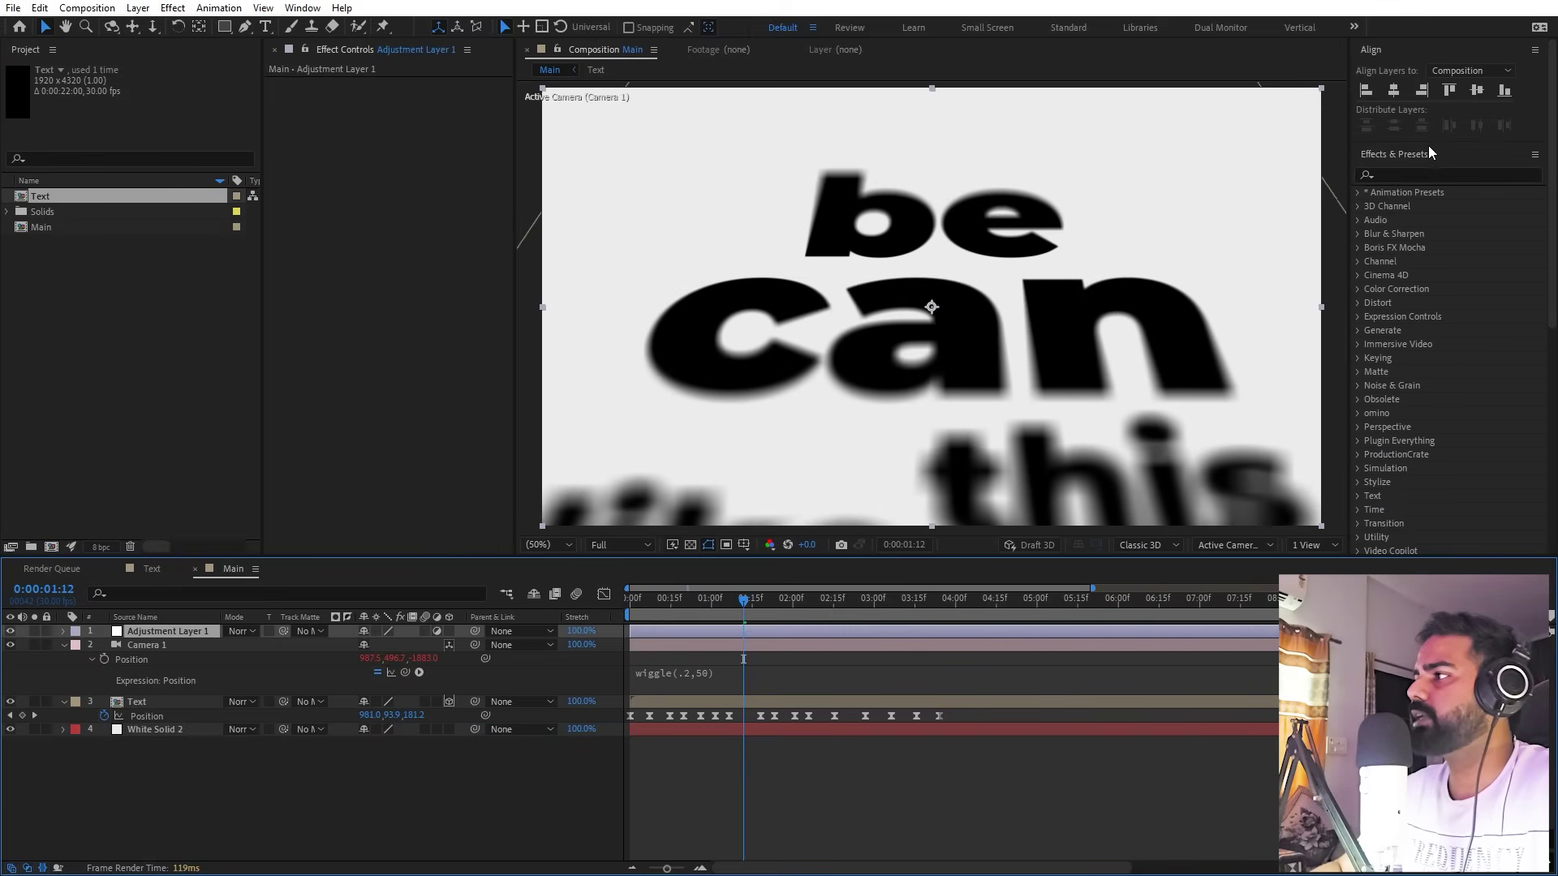
click(1426, 175)
text(cc)
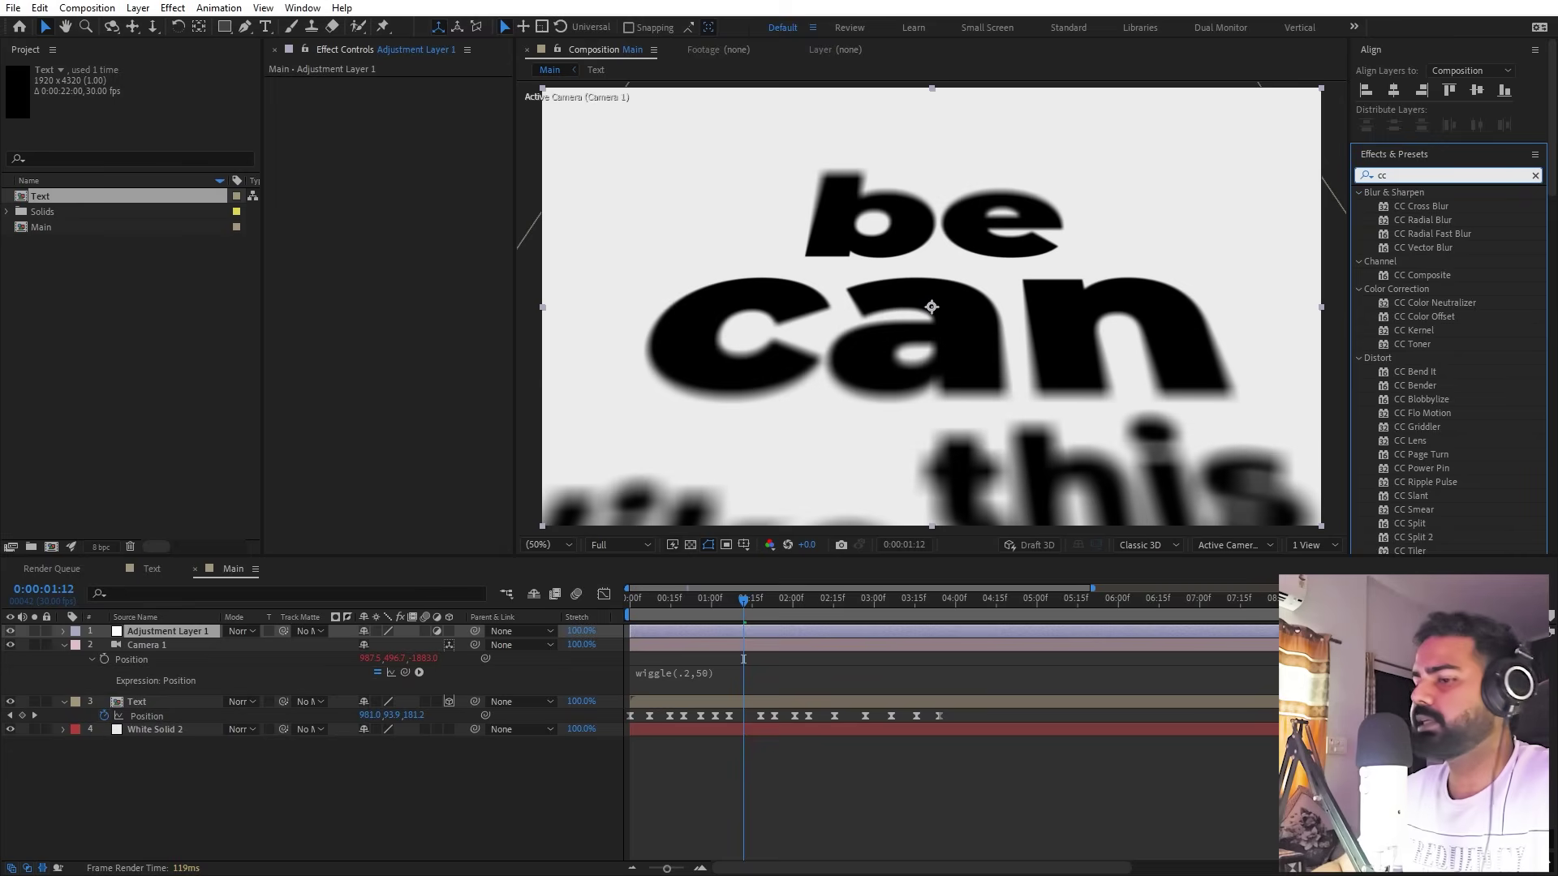
text( b)
key(BackSpace)
text(vi)
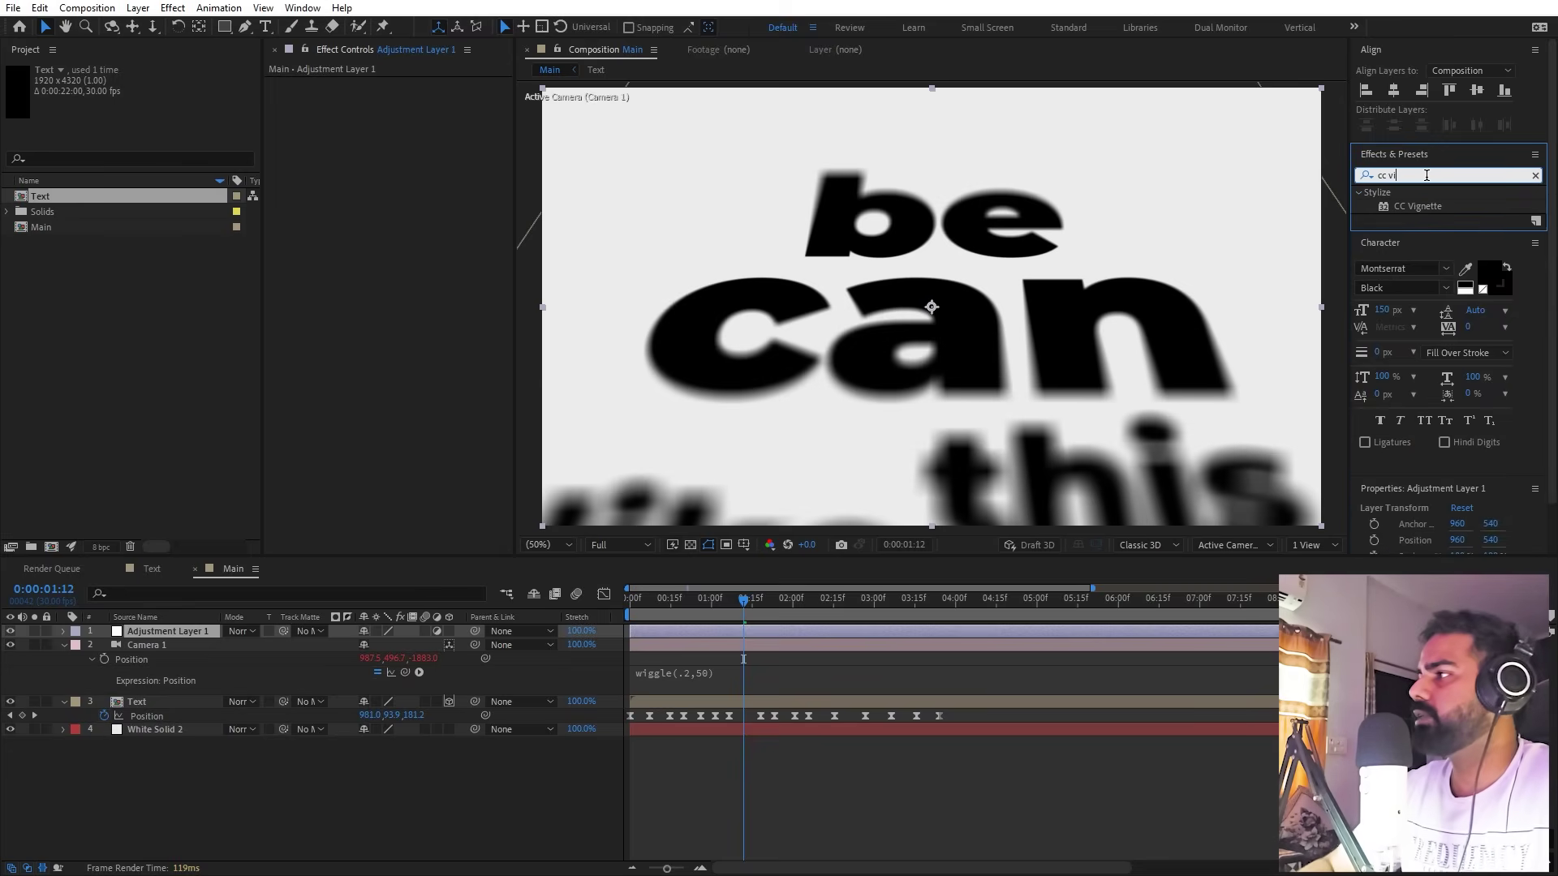
drag(1434, 207, 183, 632)
scroll(1015, 252, down, 2)
scroll(1016, 251, up, 2)
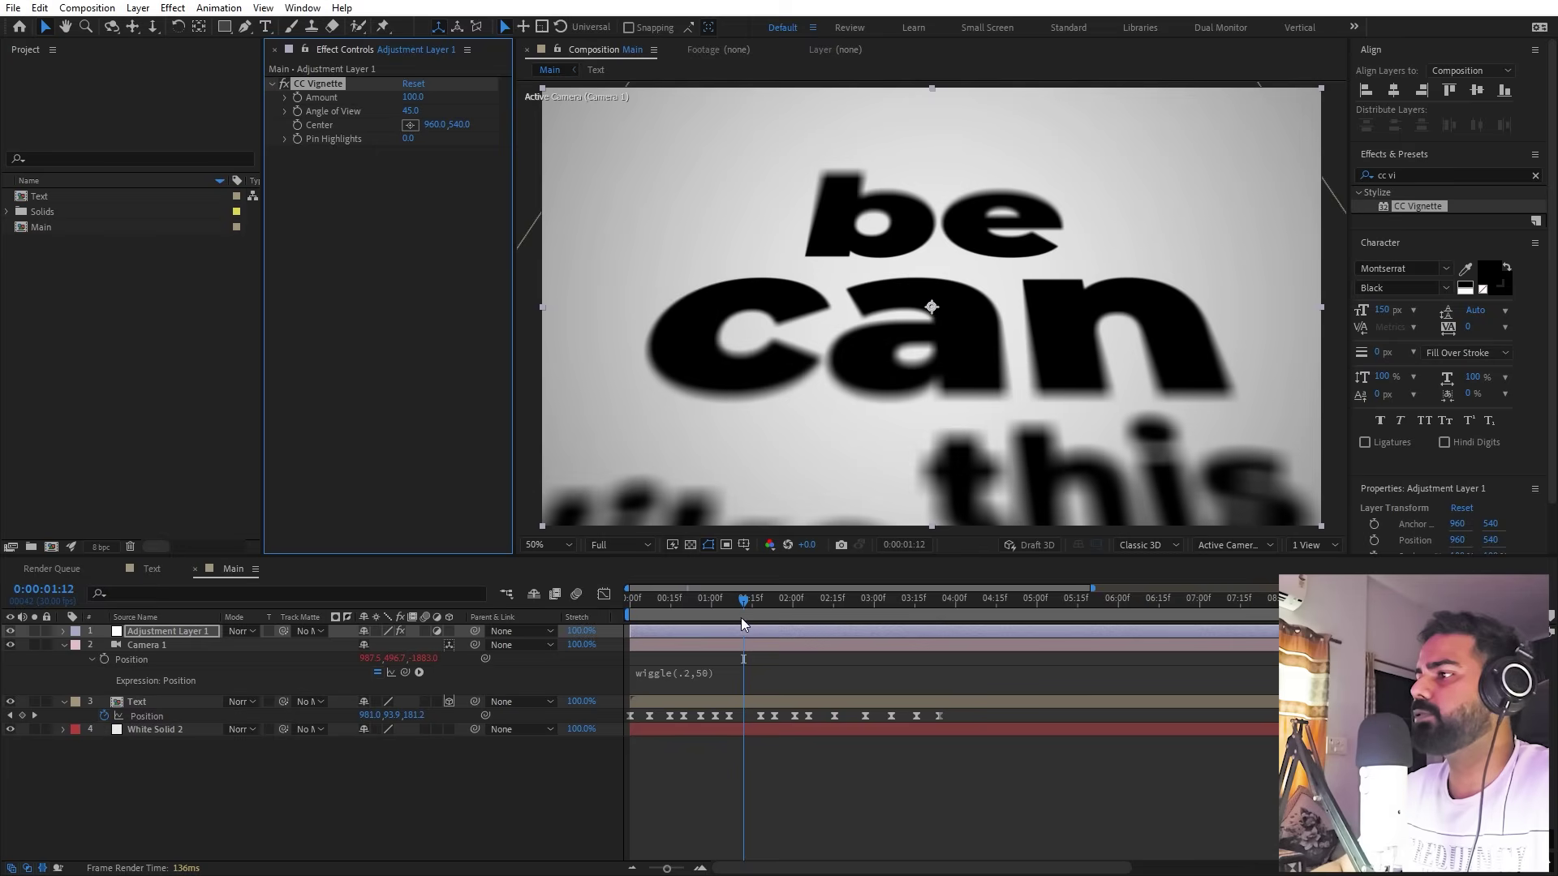
mouse_move(714, 608)
mouse_down()
mouse_move(643, 625)
mouse_move(730, 627)
mouse_up()
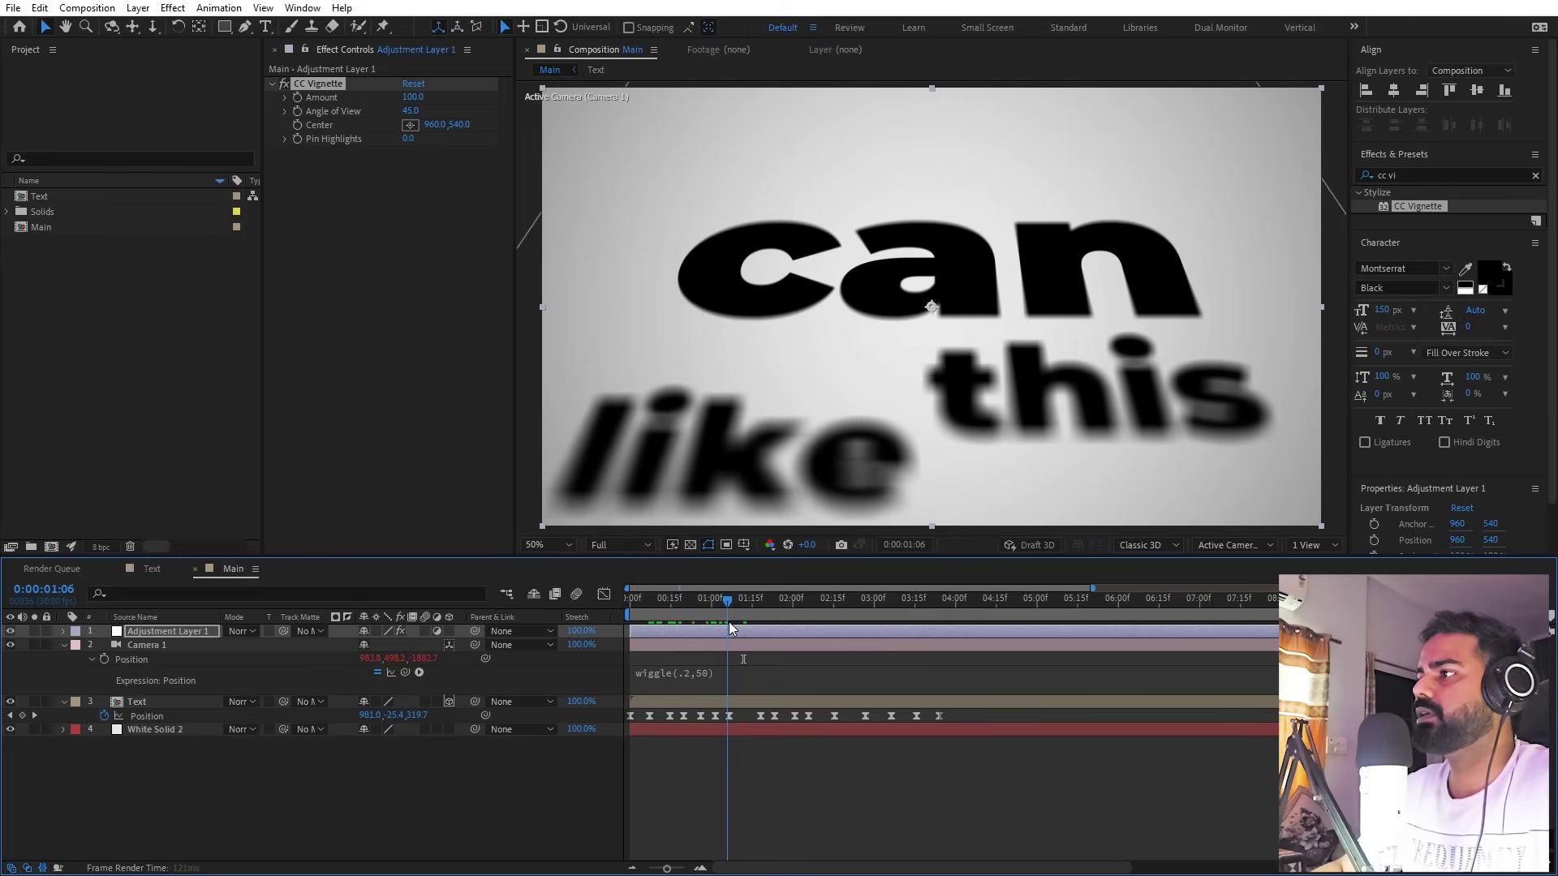
Apply the Drop Shadow effect to the Text layer in the Main composition
click(170, 704)
click(1427, 174)
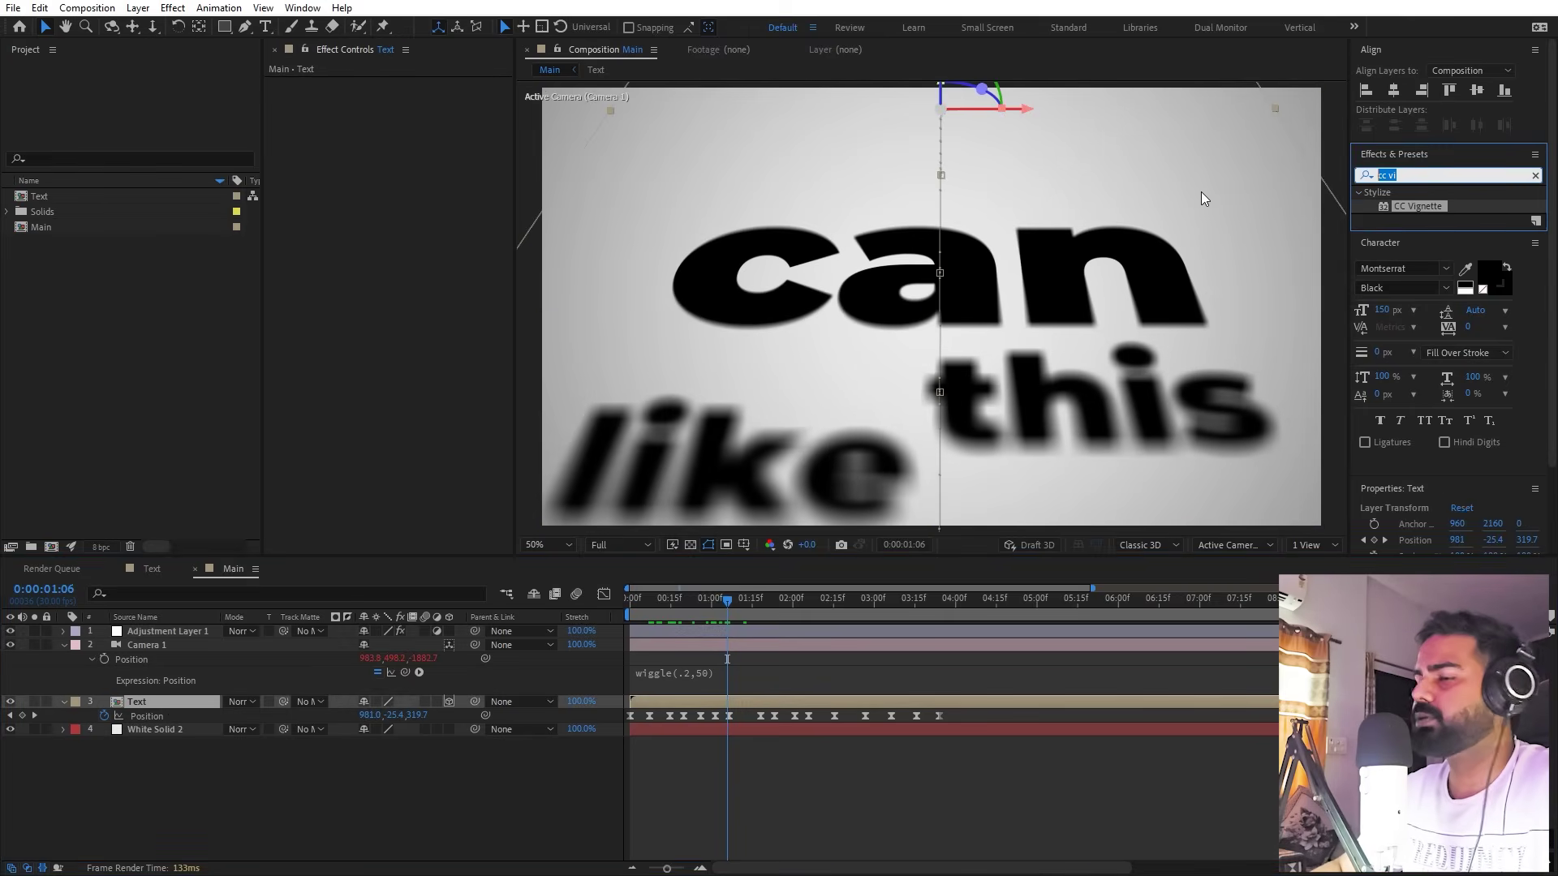
text(drop)
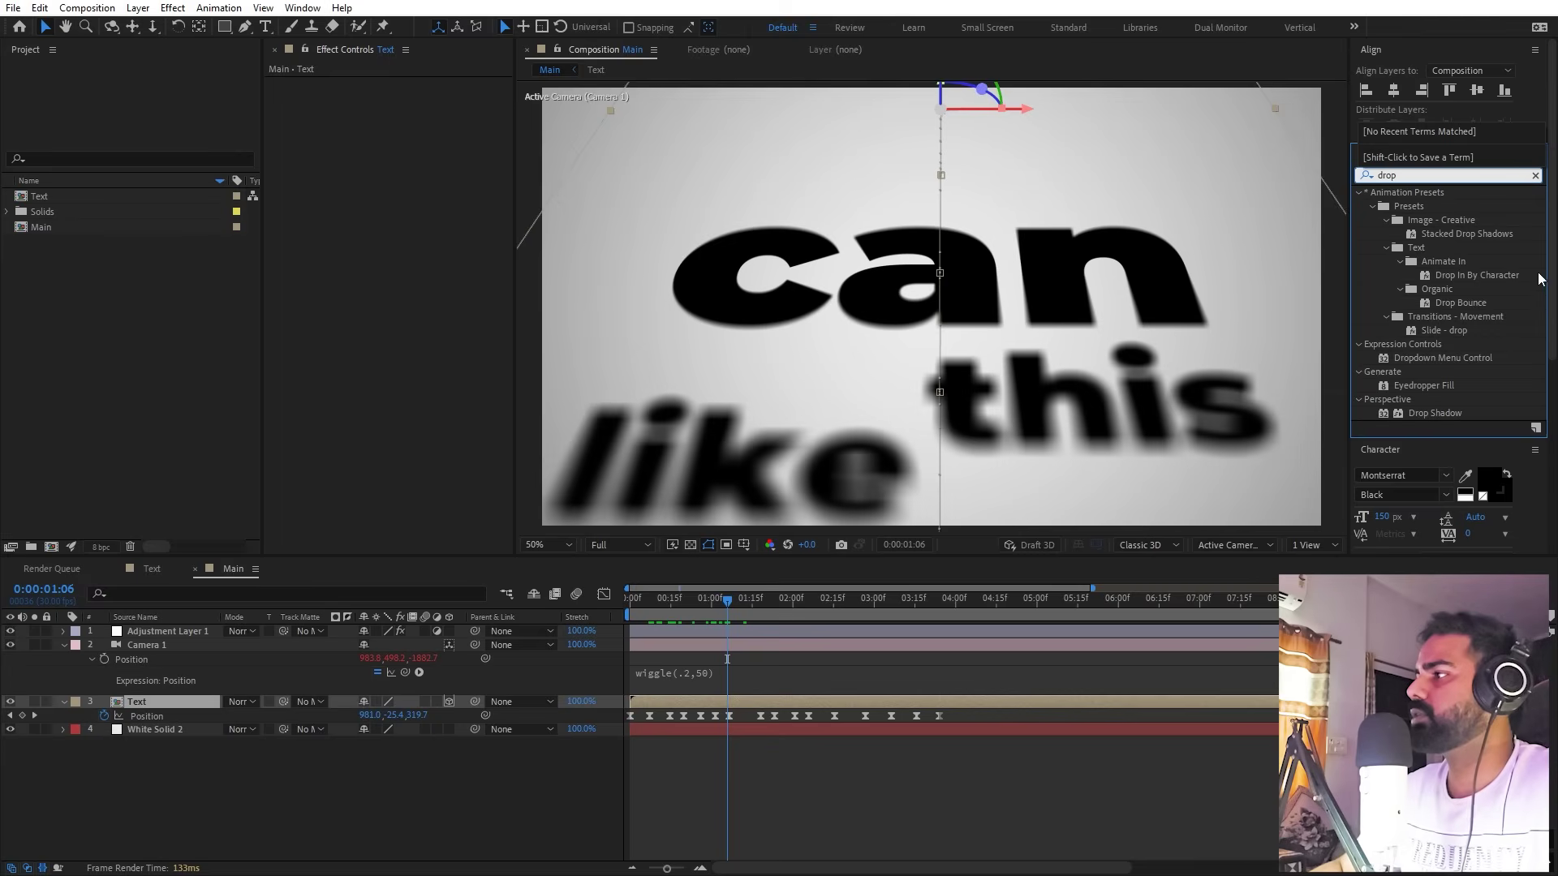
text( s)
drag(1436, 261, 223, 697)
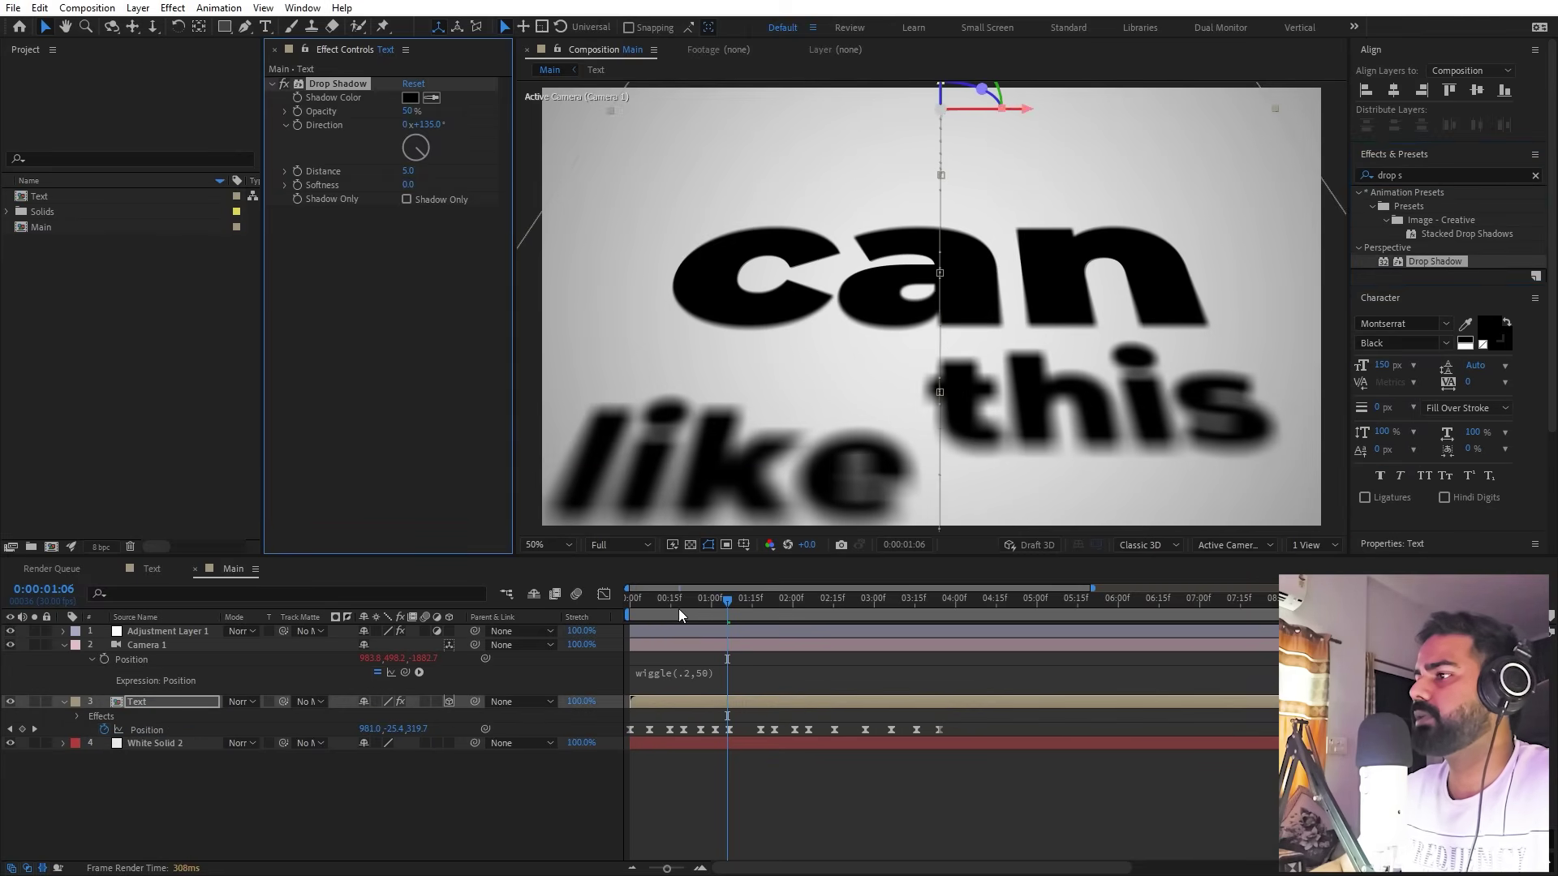
Set the Text layer's Drop Shadow to 10% opacity and a distance of about 18.7, checking it on the words up to 0:00:01:01
drag(679, 611, 656, 610)
scroll(942, 303, up, 3)
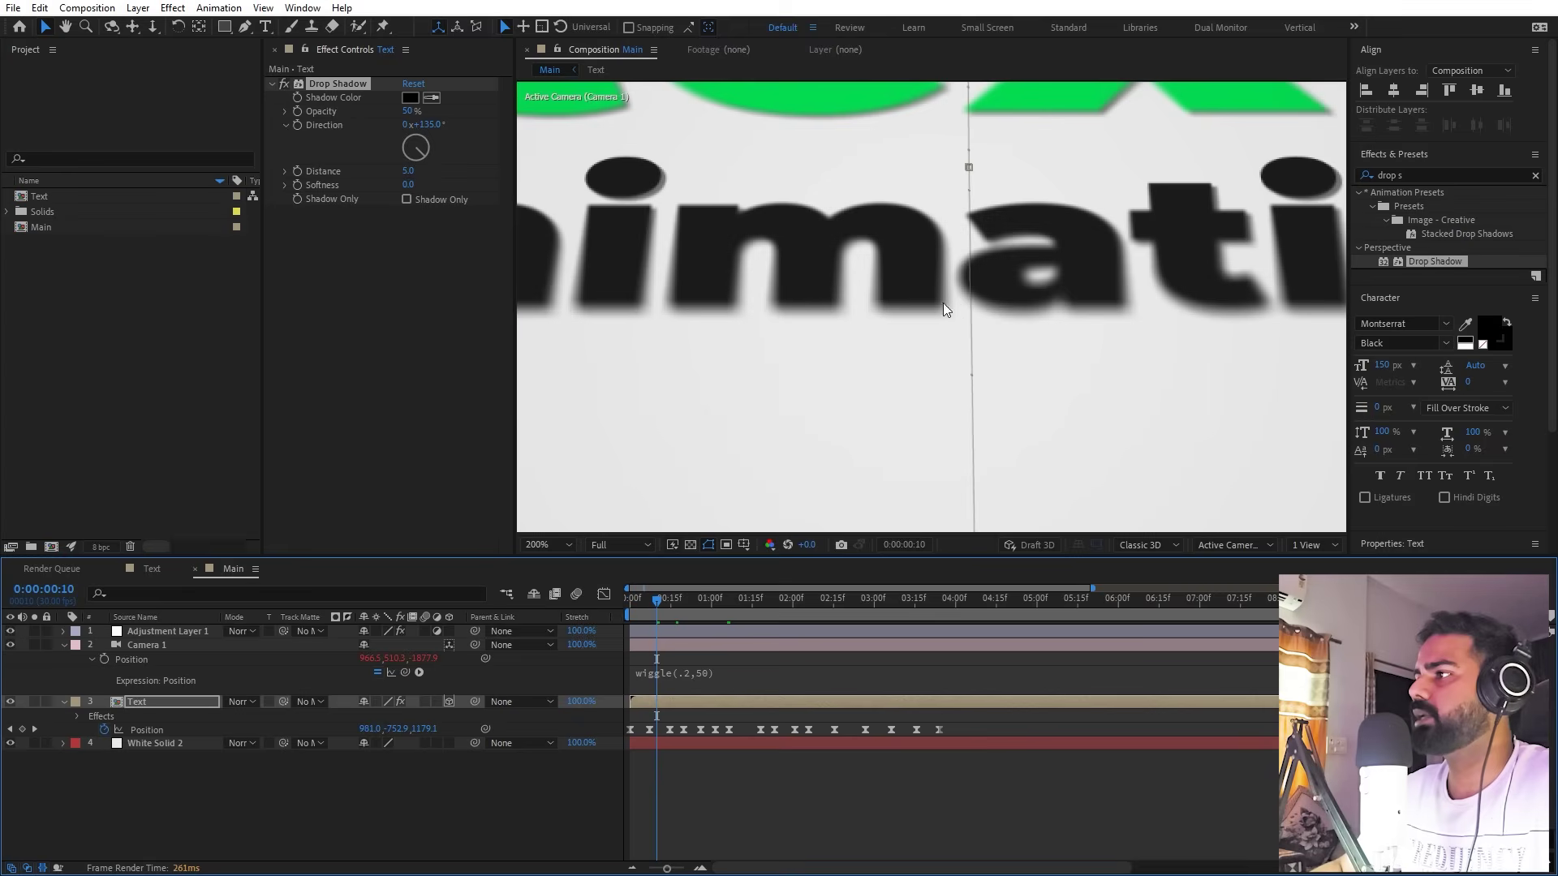
key(space)
drag(767, 219, 955, 423)
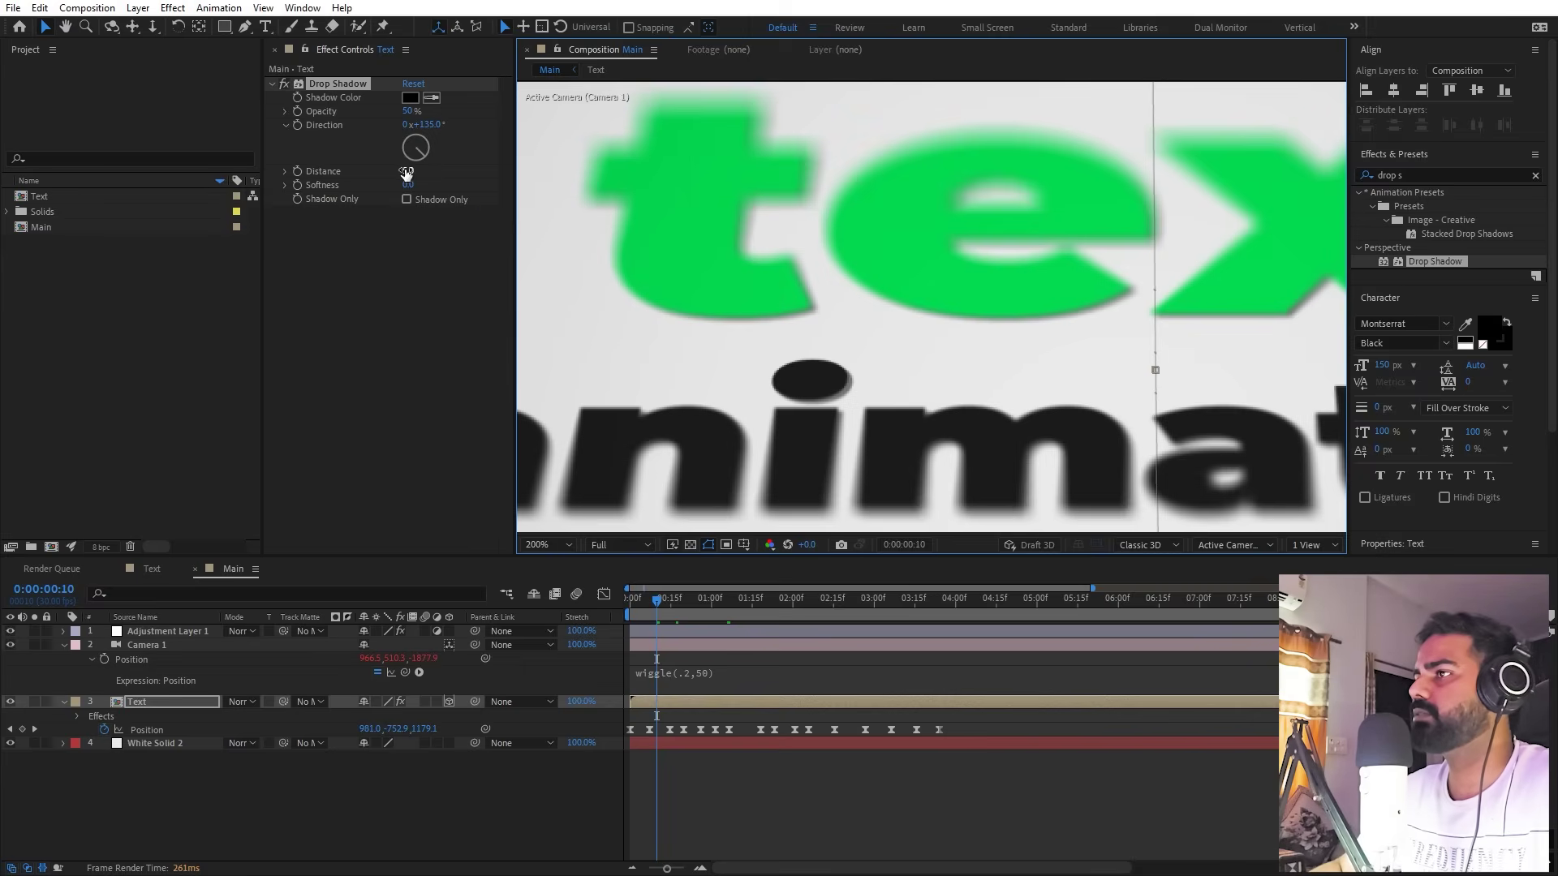
drag(406, 172, 424, 182)
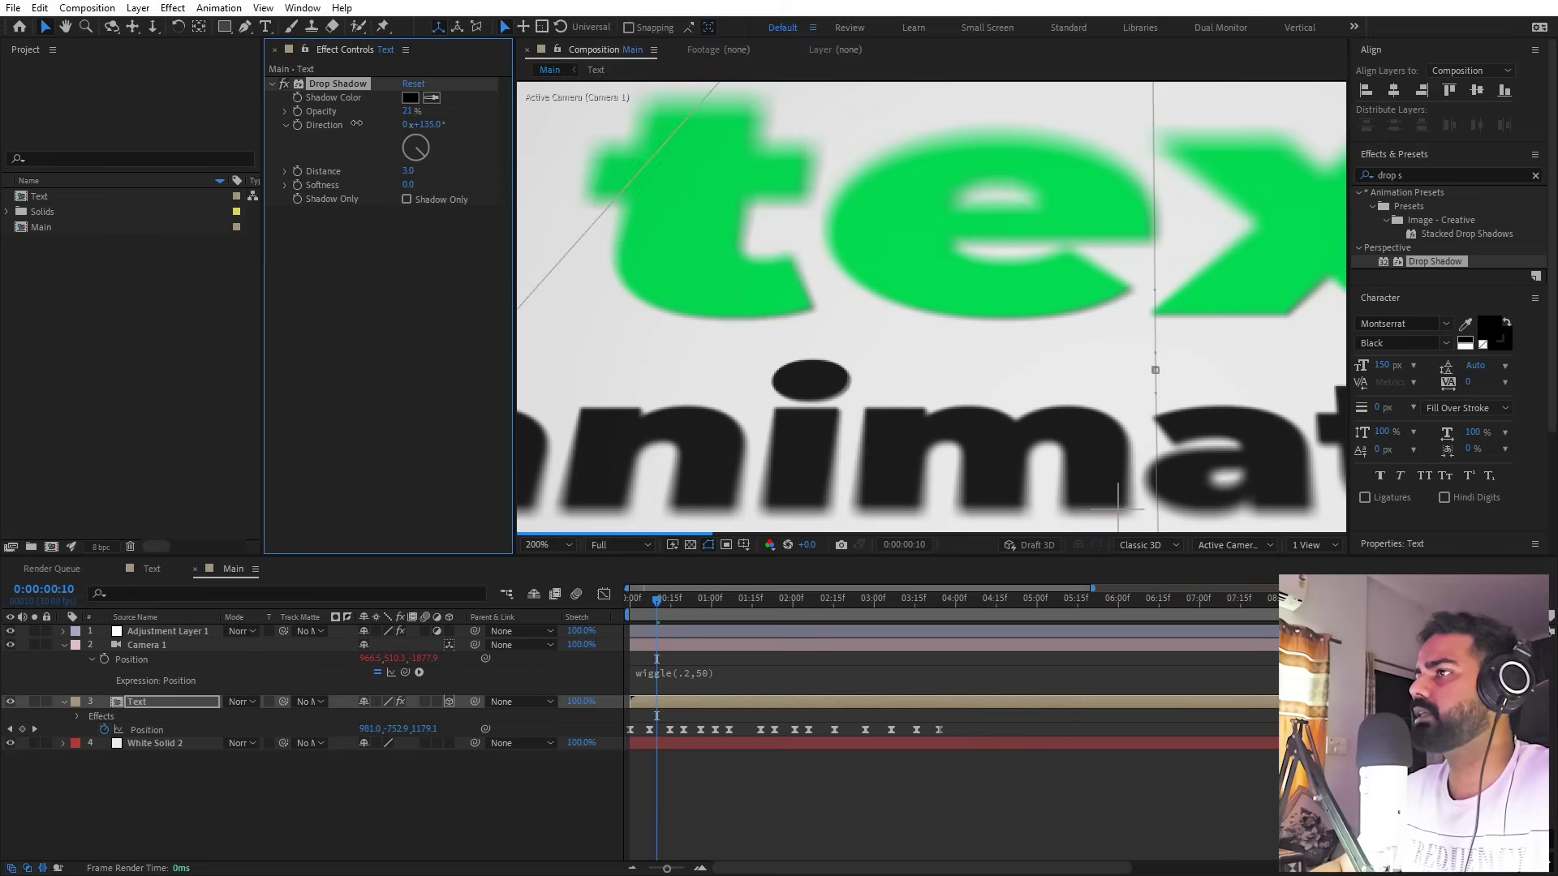
drag(403, 171, 411, 172)
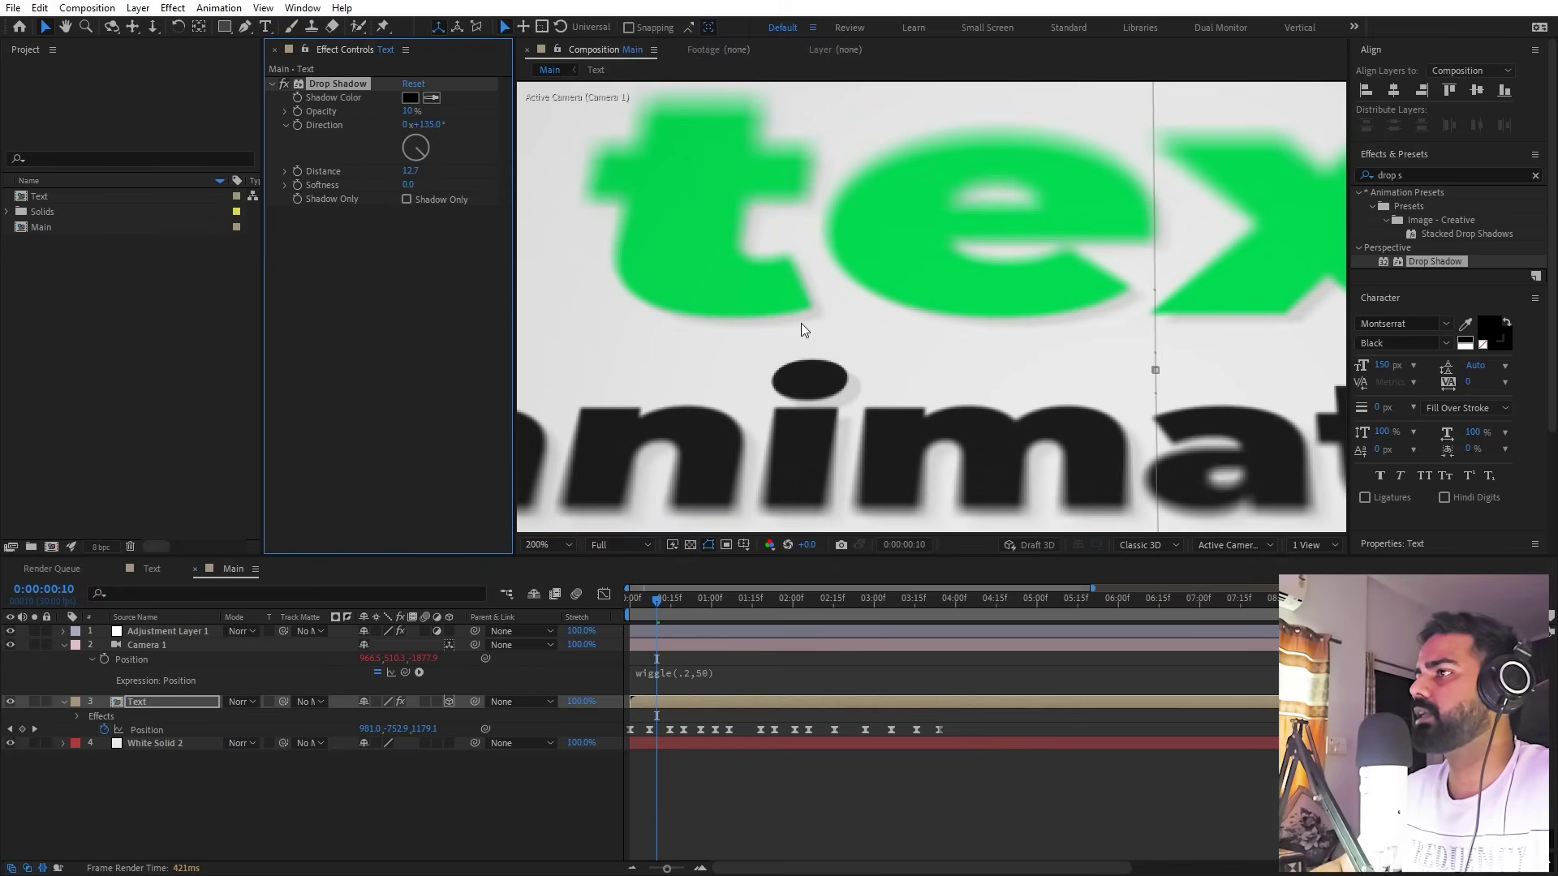
scroll(931, 399, down, 2)
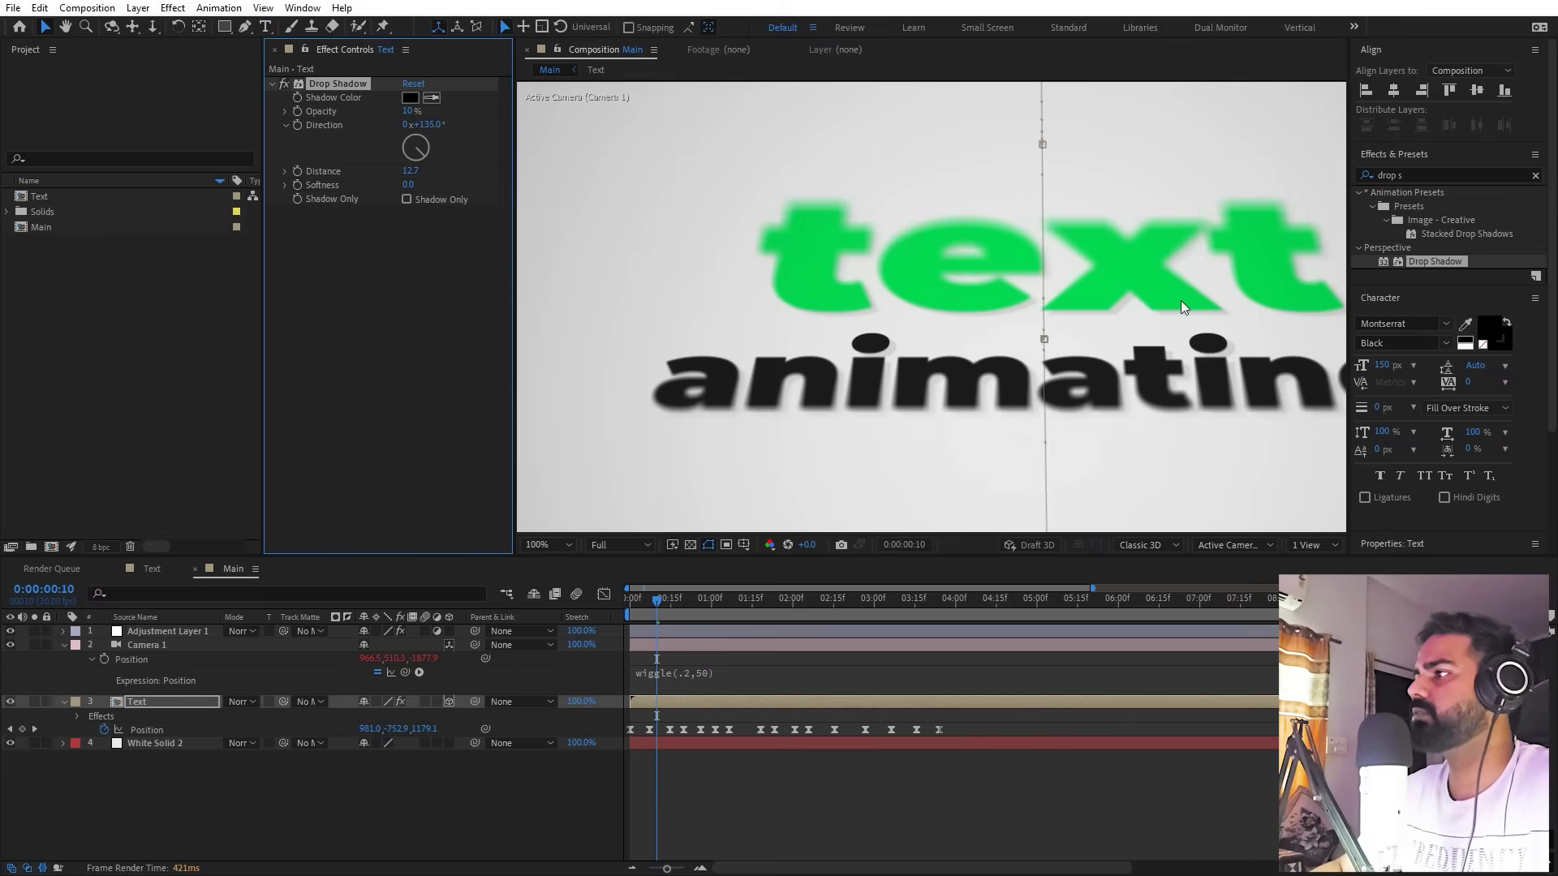
scroll(611, 210, down, 2)
drag(658, 641, 714, 640)
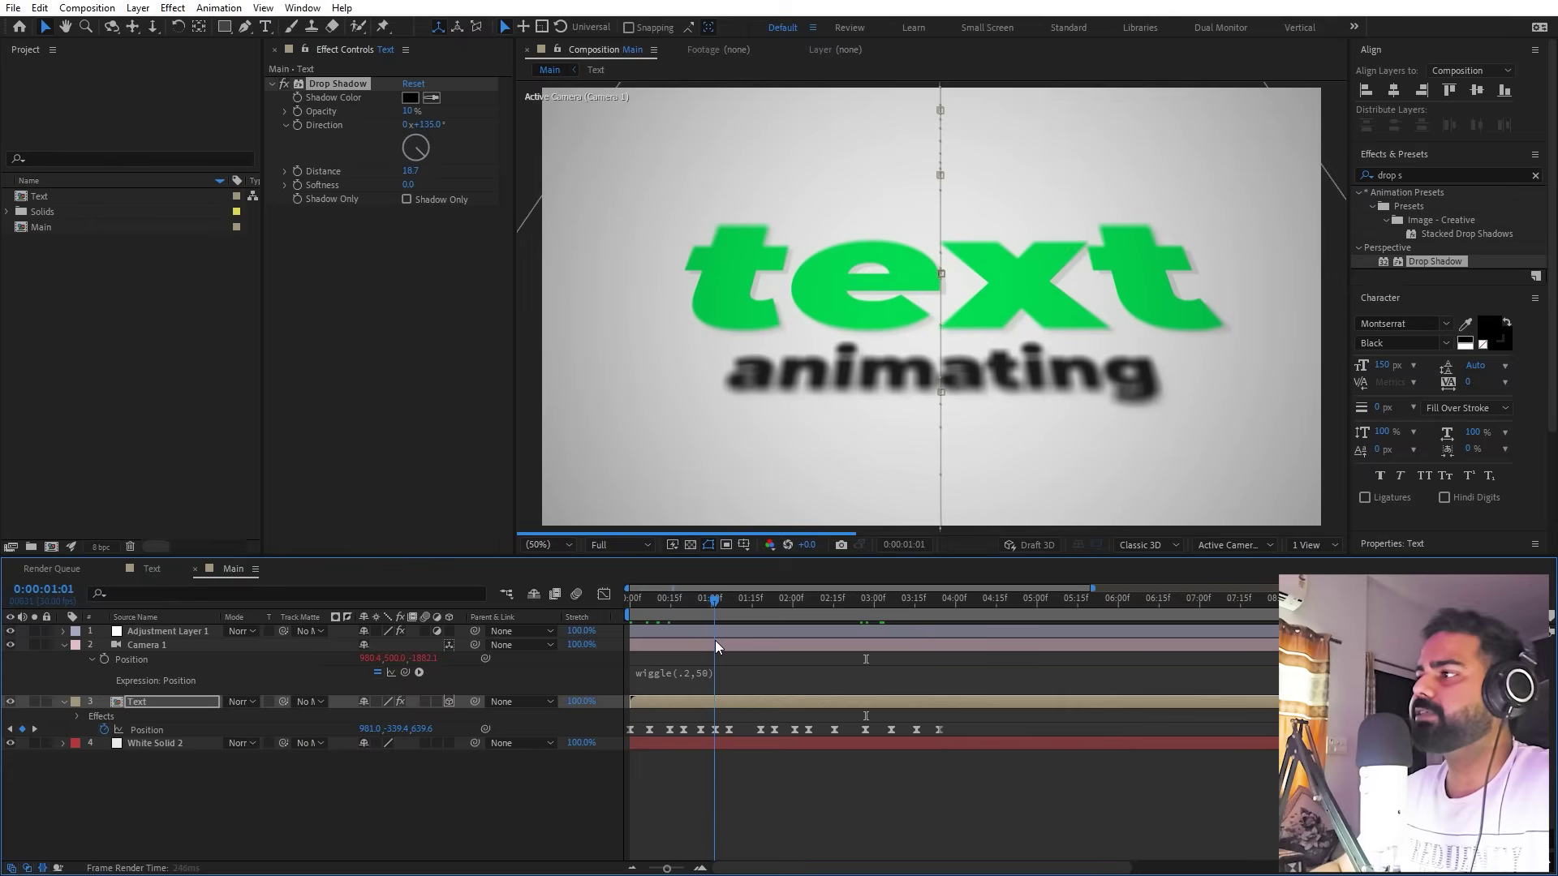
In the Text composition, turn on the visibility of White Solid 1 and apply the Grid effect to it
click(156, 568)
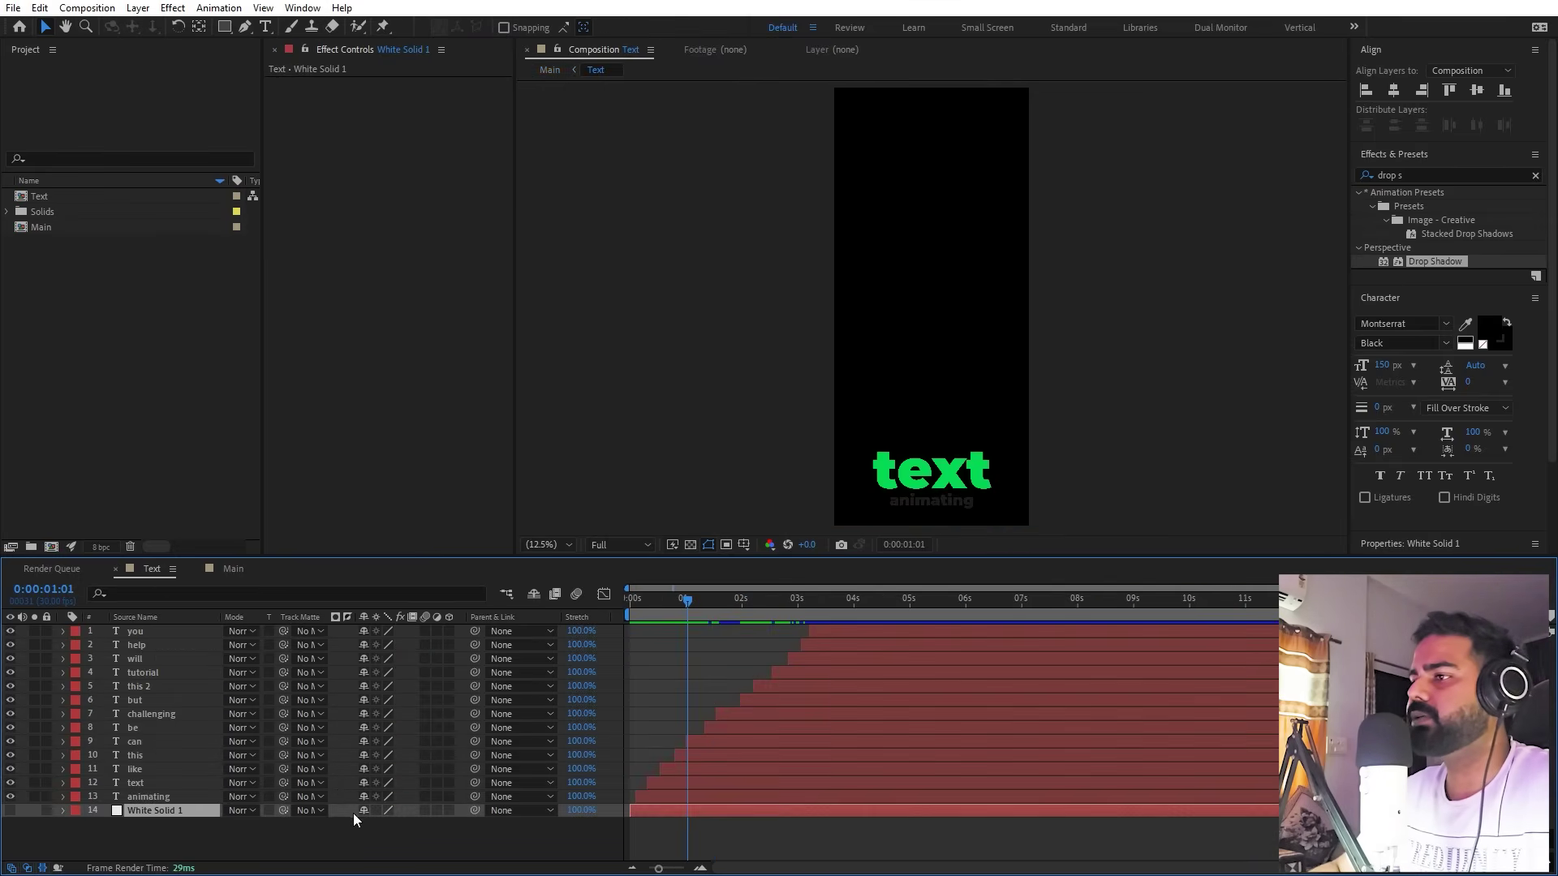
click(10, 809)
click(159, 811)
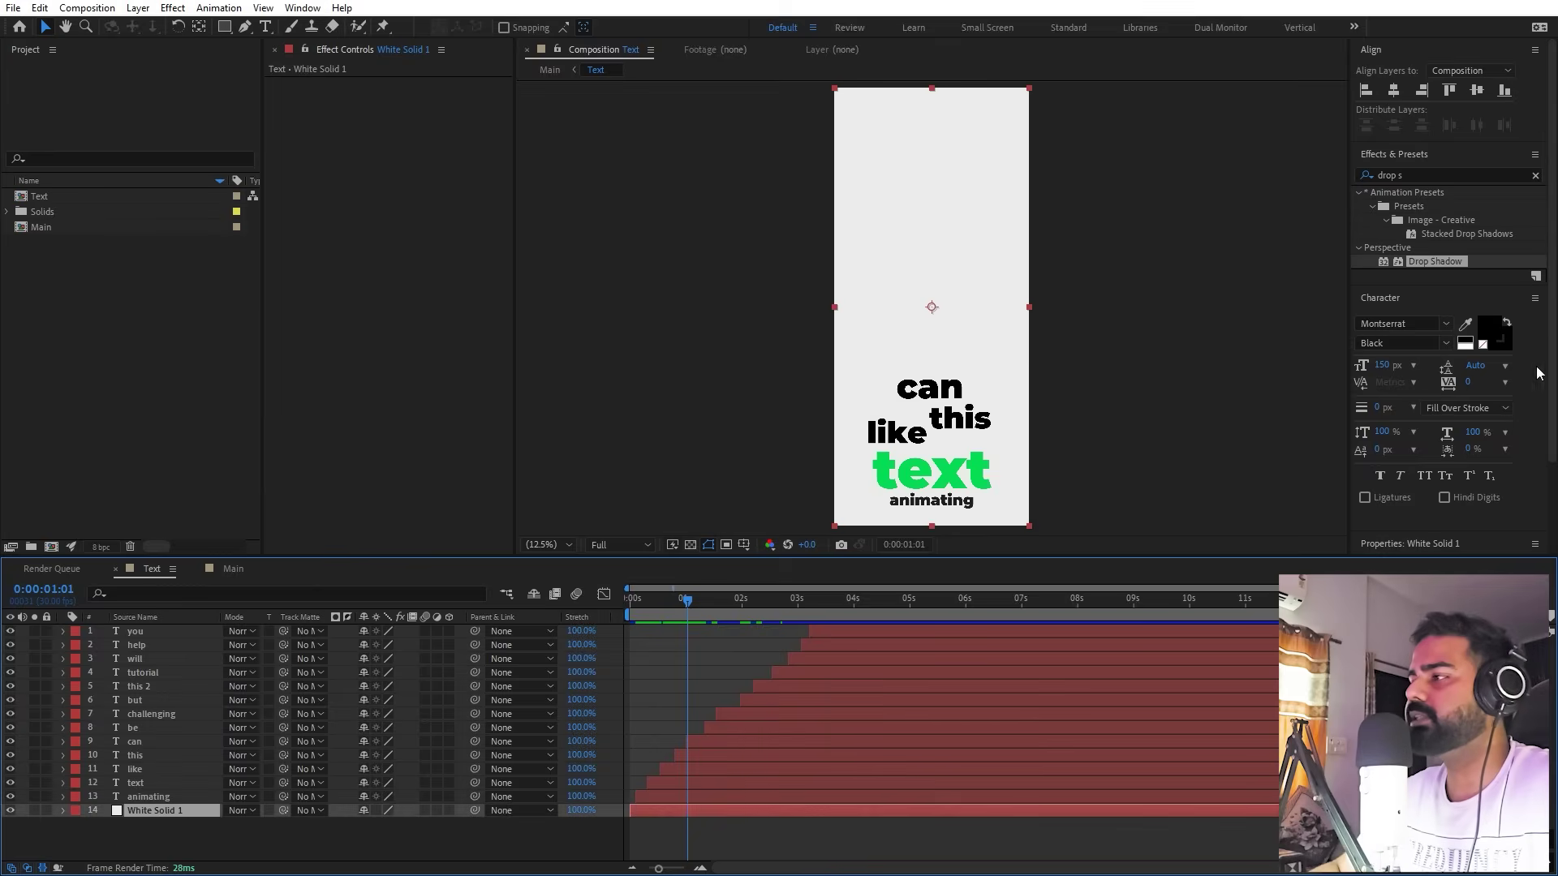
click(1453, 175)
text(grid)
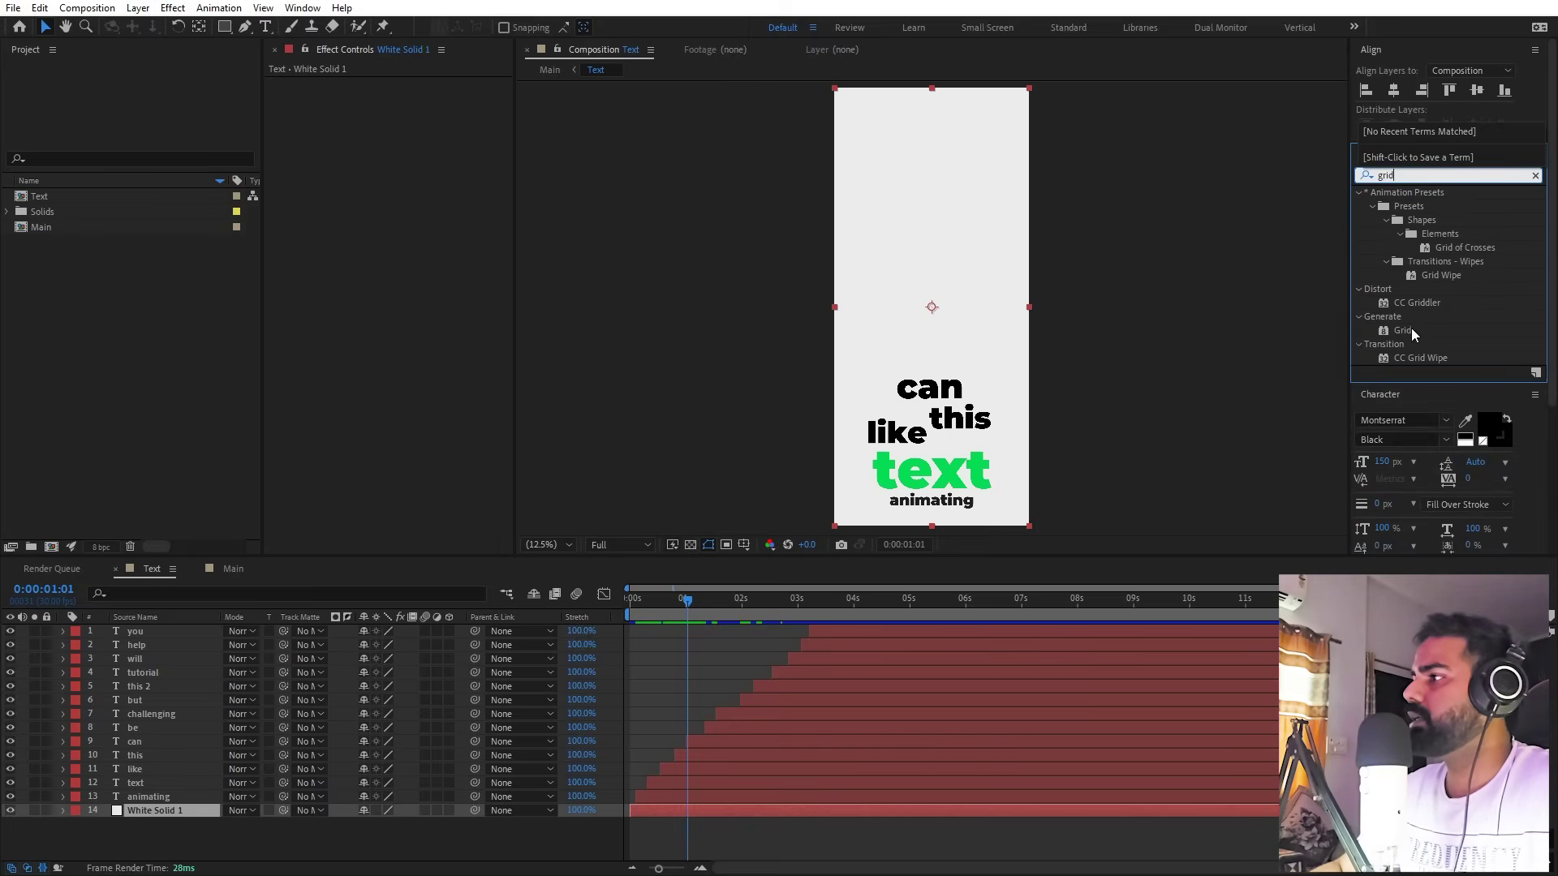
drag(1403, 331, 158, 809)
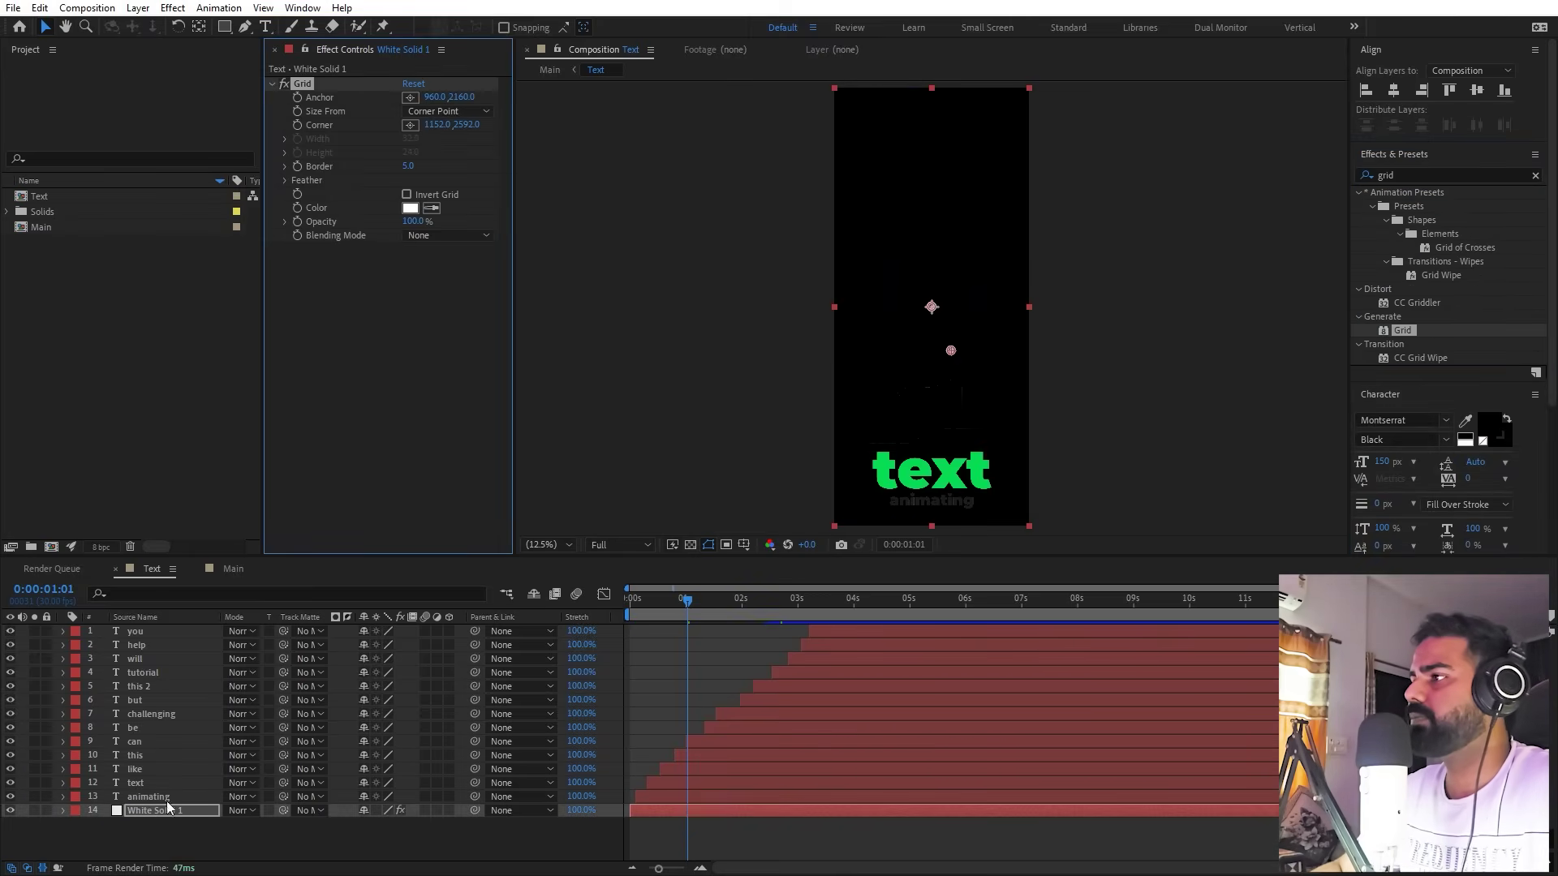
Show the Text composition's transparency grid and set the Grid effect's color on White Solid 1 to black (000000)
click(877, 316)
scroll(890, 246, up, 2)
key(space)
drag(810, 161, 765, 285)
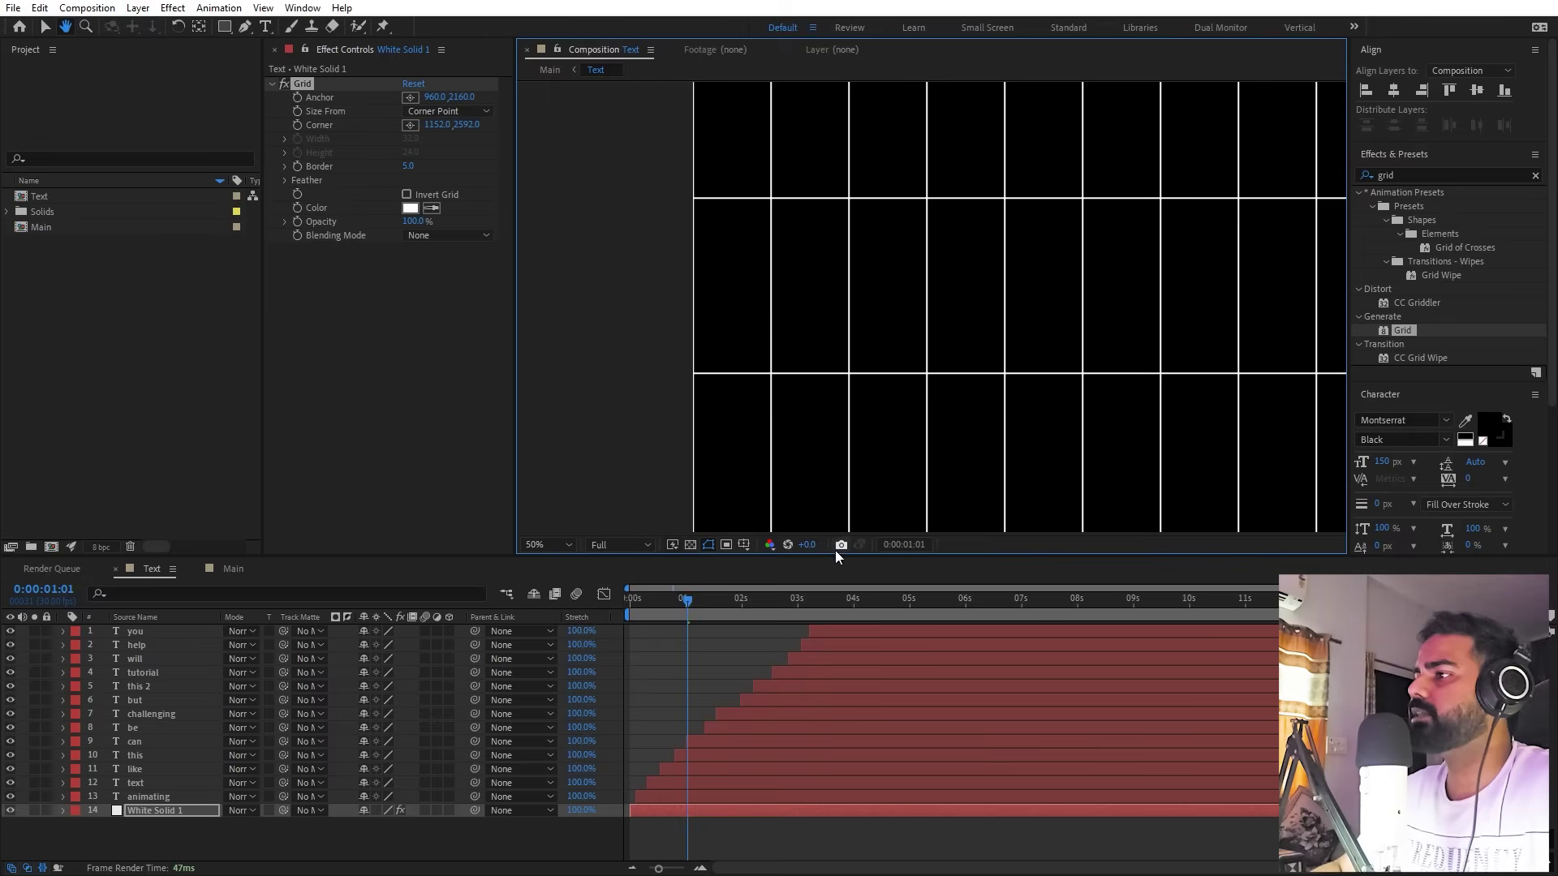
click(690, 545)
click(410, 208)
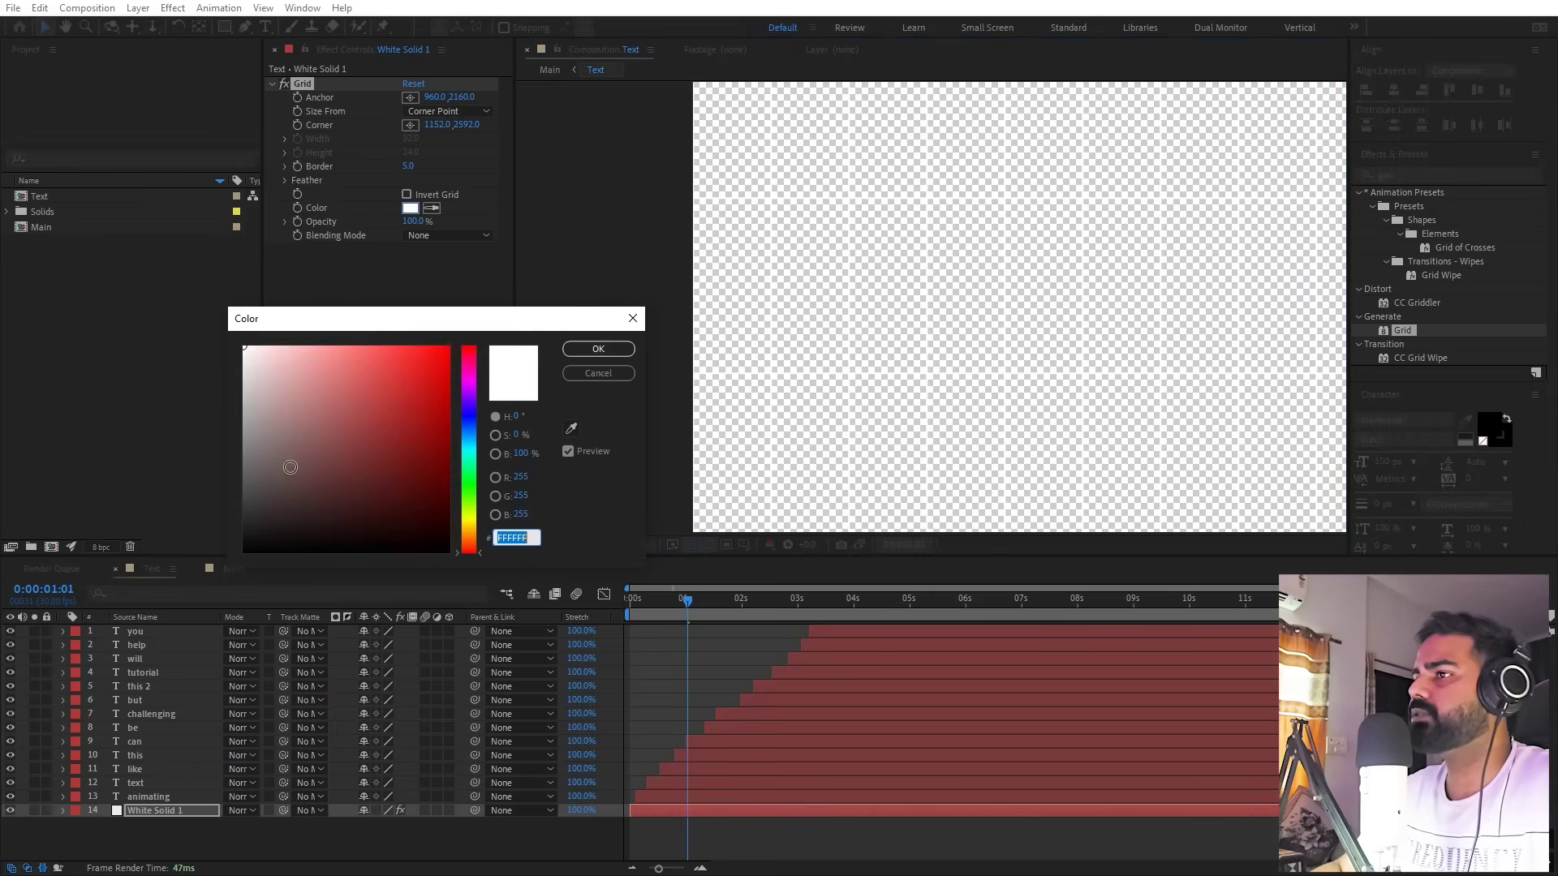
text(000000)
click(582, 350)
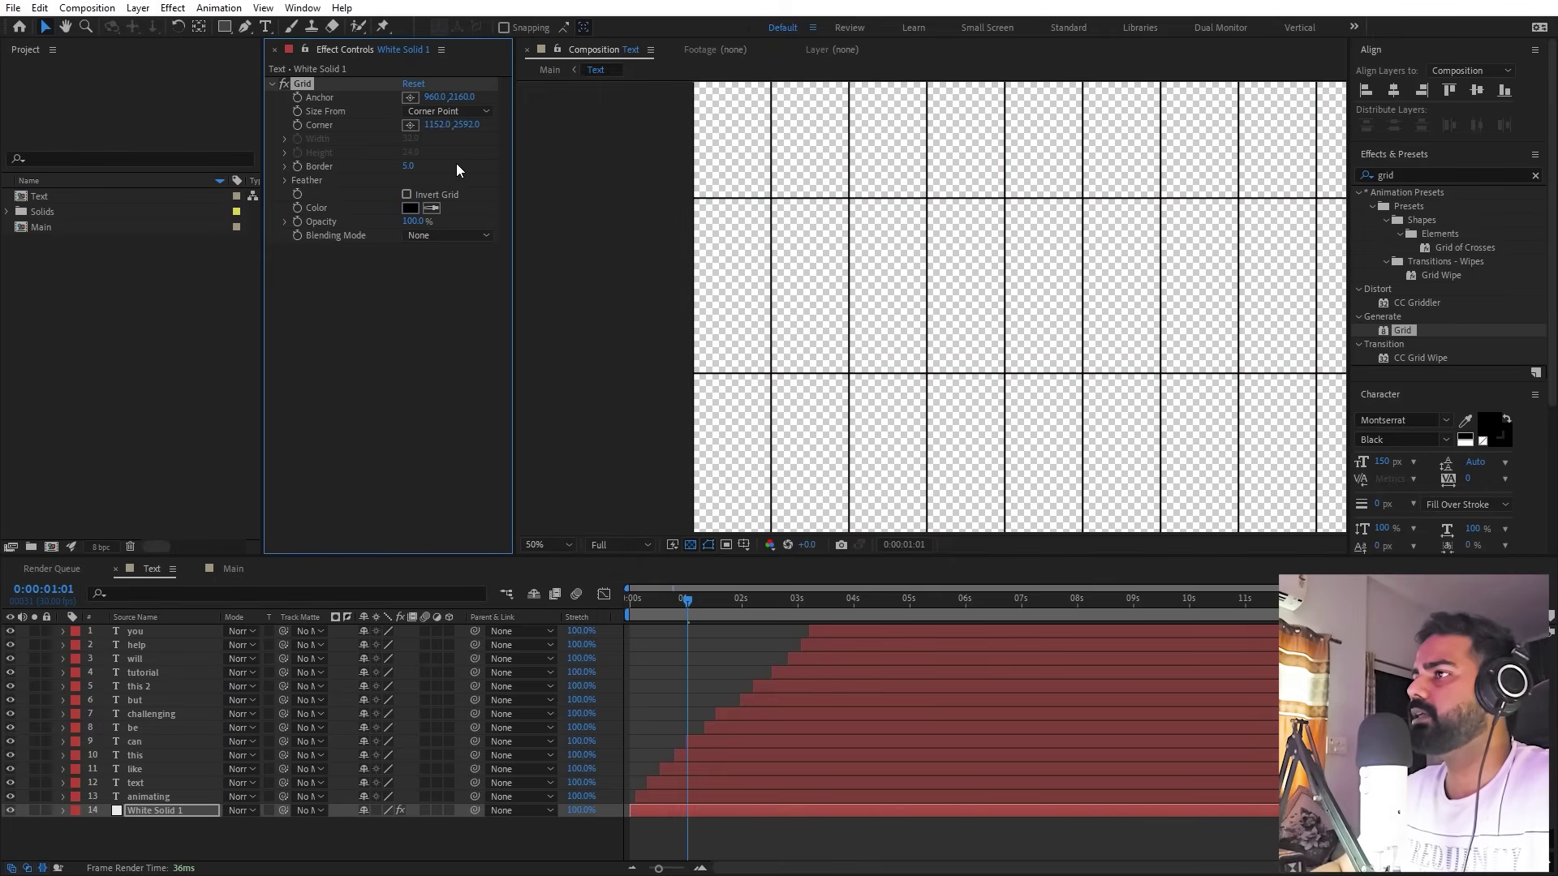
Size the Grid effect by Width Slider with a width of 93 and a border of 1.3, checking it in the Main composition
click(448, 111)
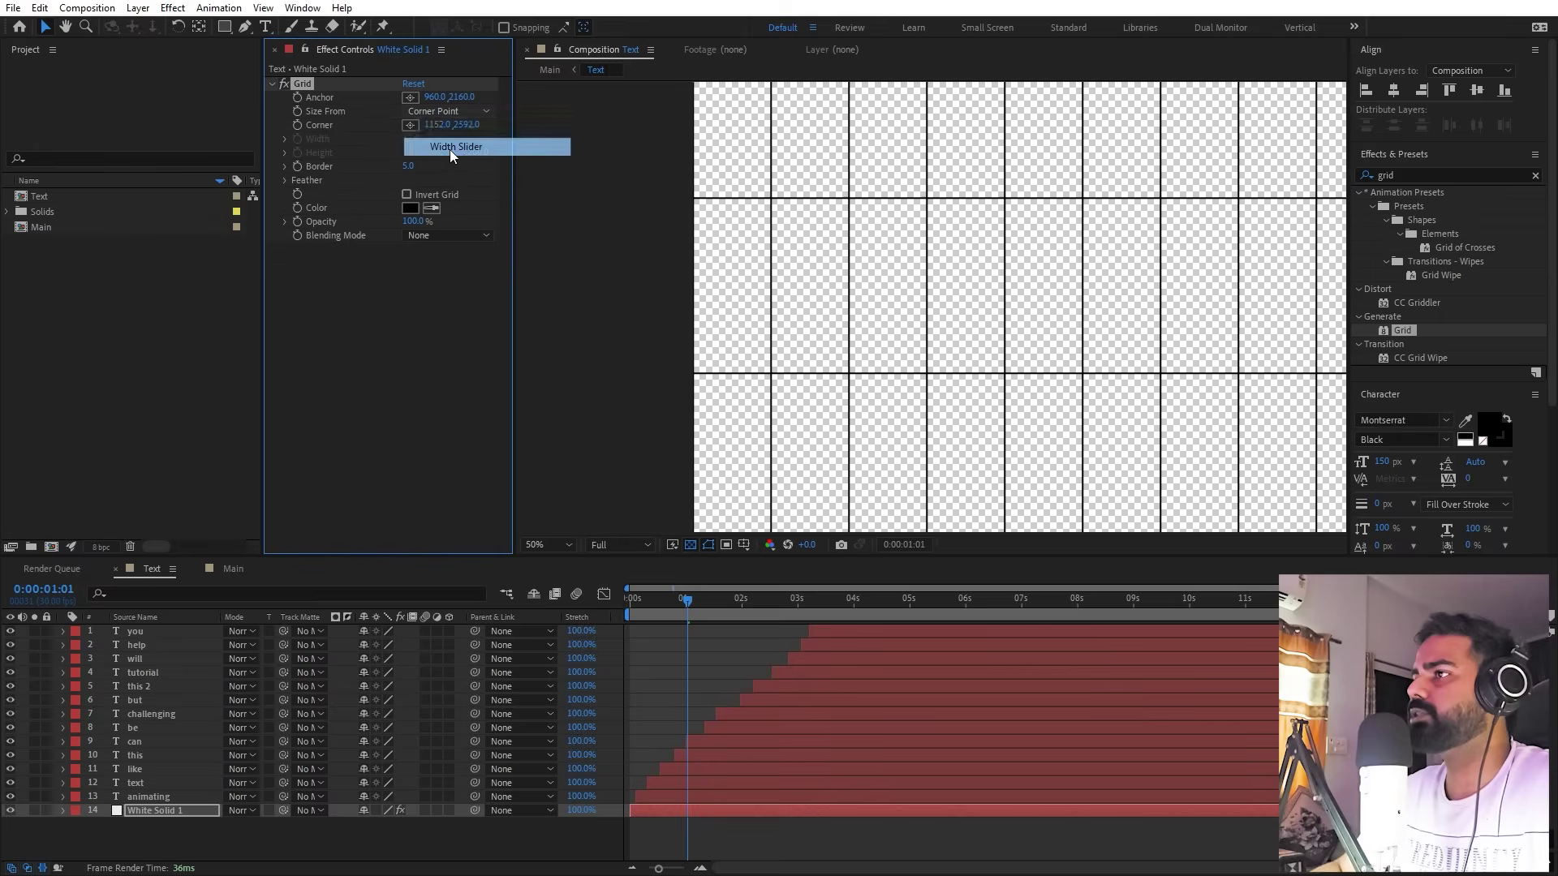
click(443, 142)
scroll(850, 258, down, 1)
scroll(849, 258, up, 1)
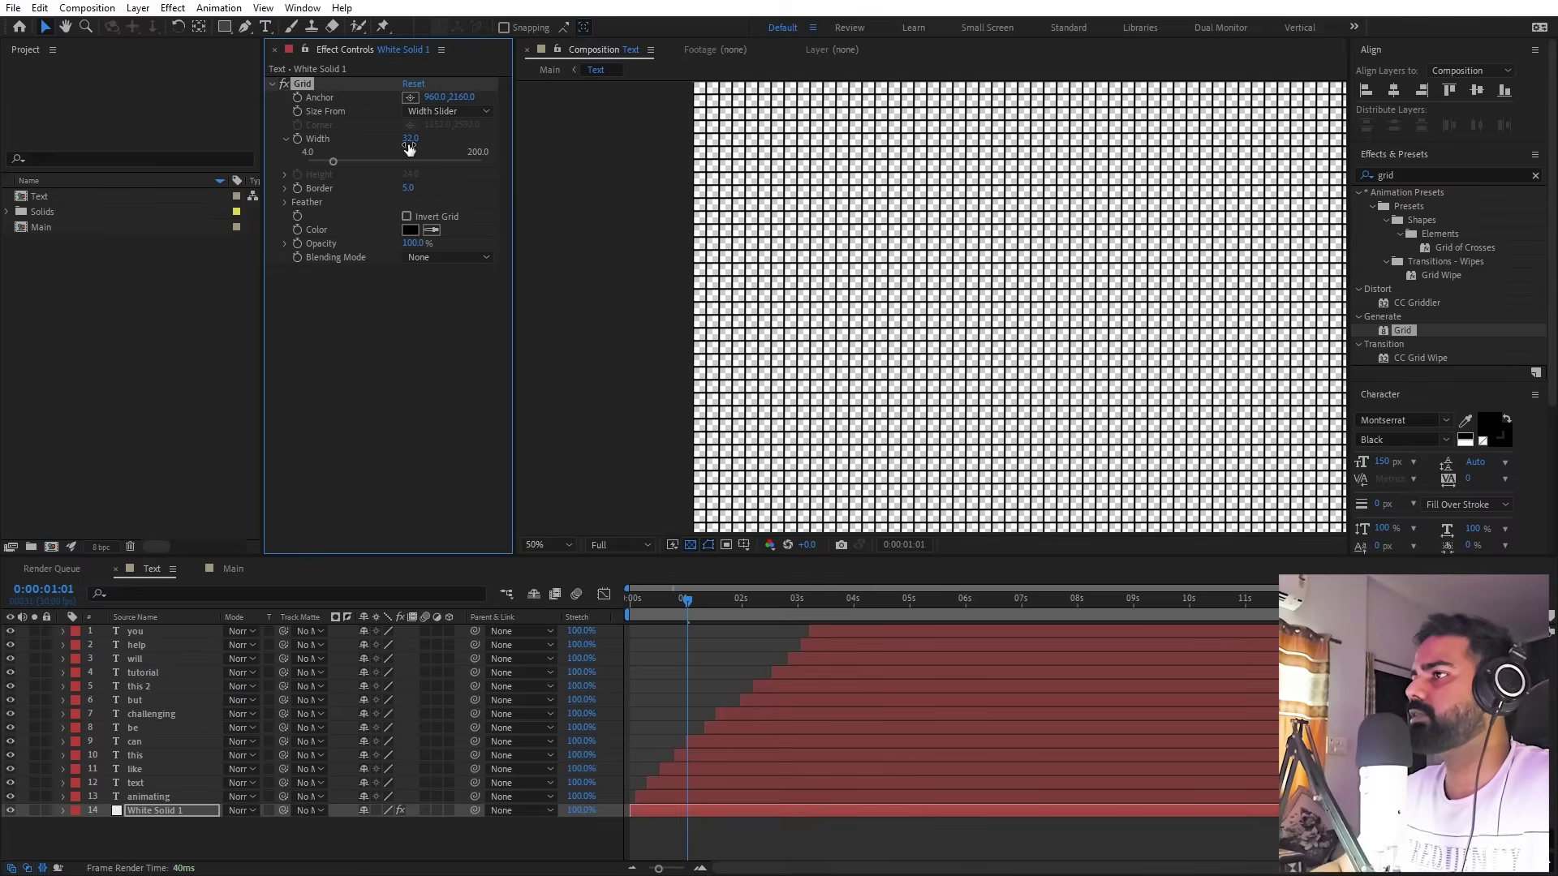
drag(409, 147, 294, 201)
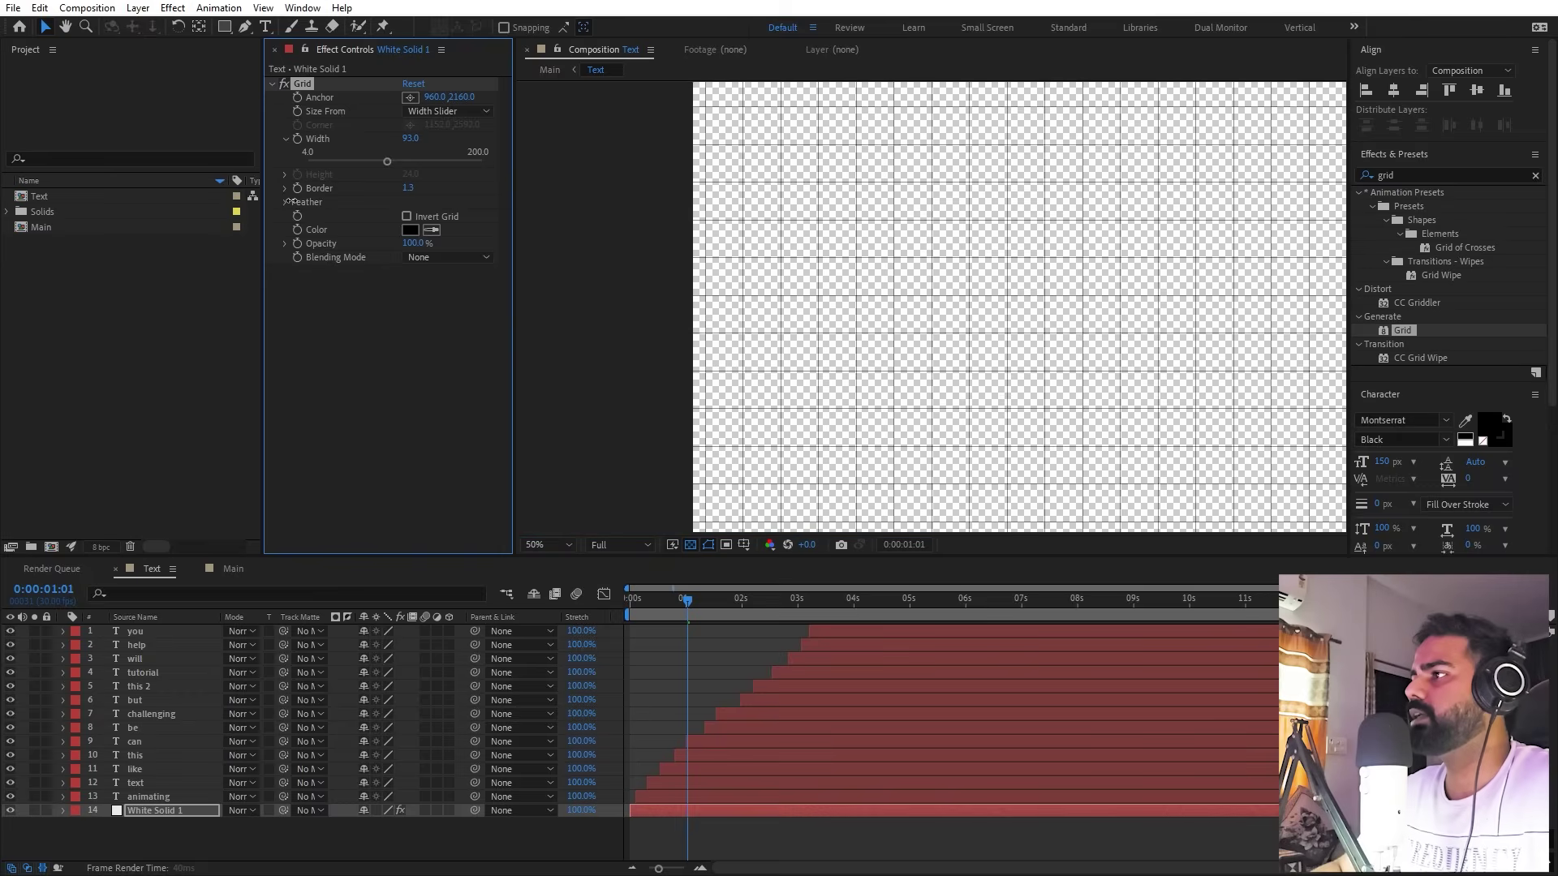
click(230, 568)
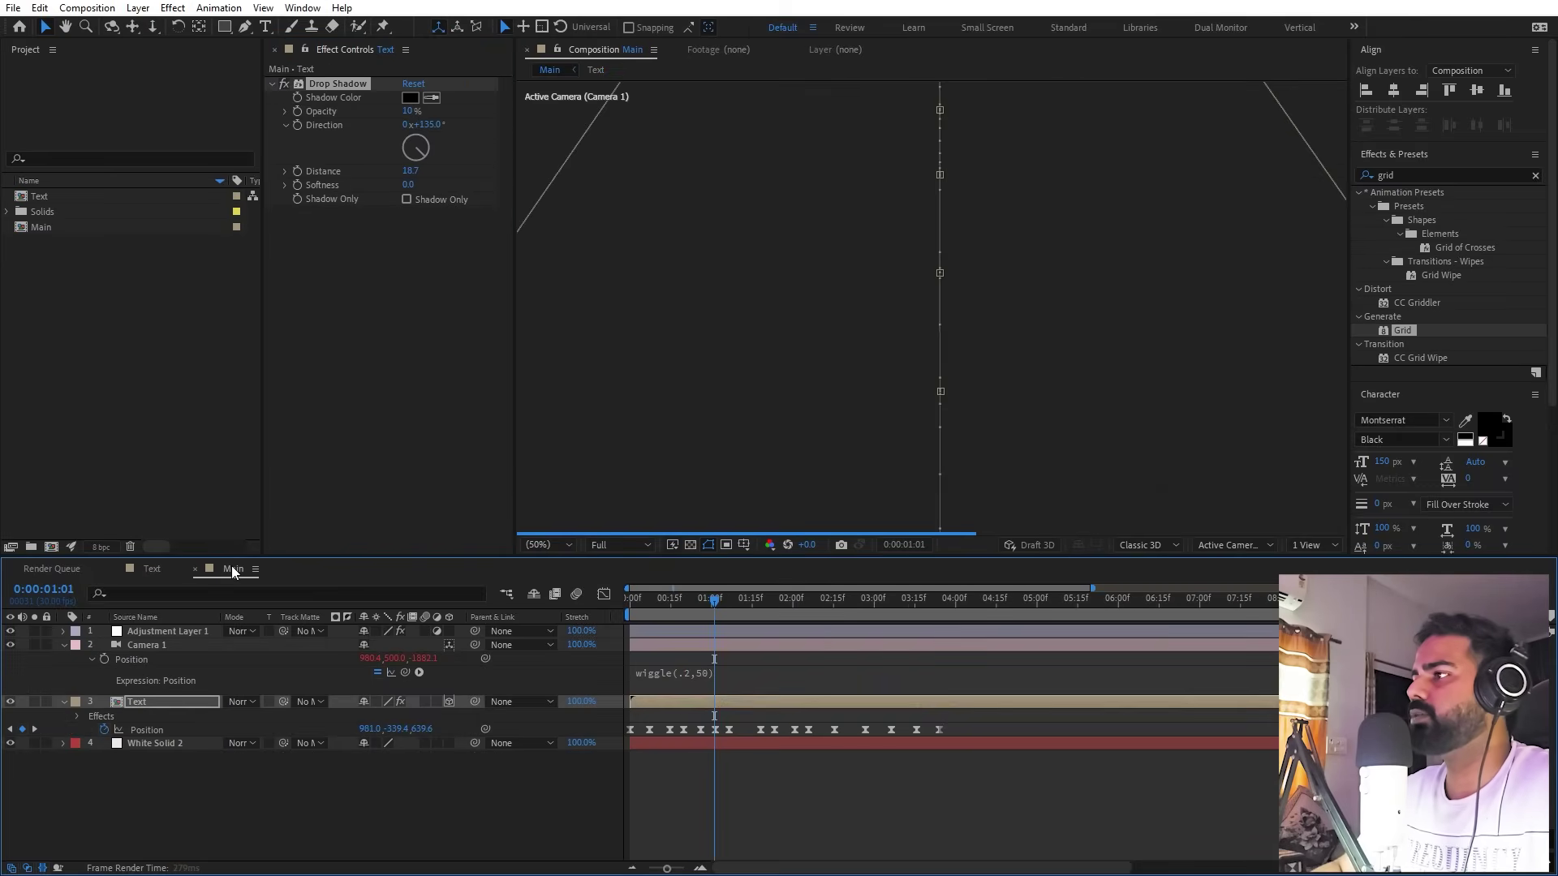
scroll(933, 327, up, 2)
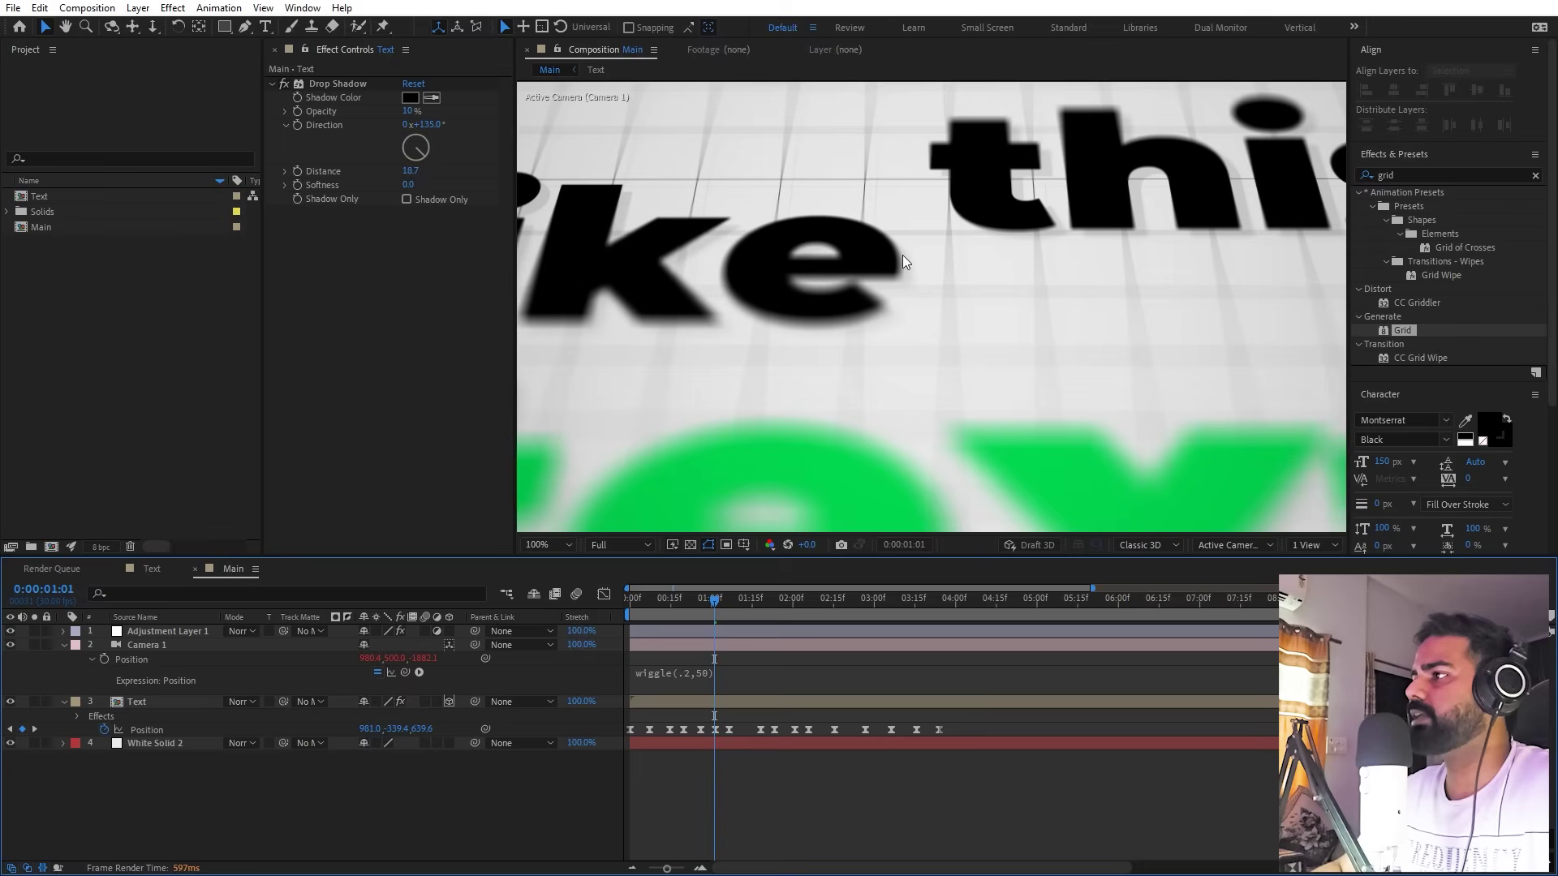
In the Text composition, set the Grid's width to 100.2 and border to 1.2, and preview the Main composition from the start
click(156, 569)
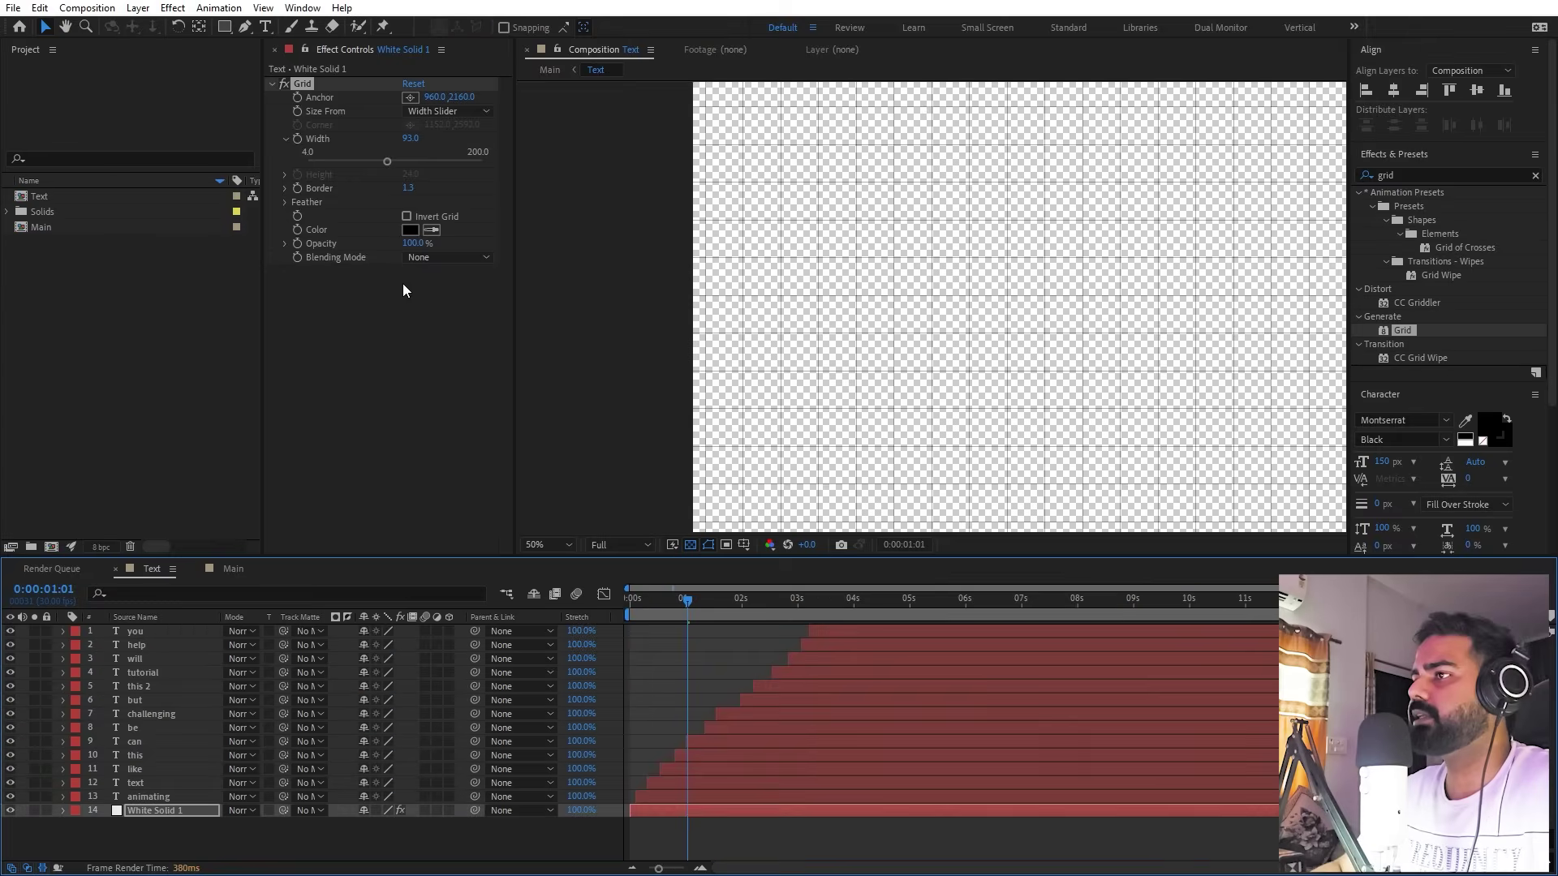
drag(410, 139, 417, 139)
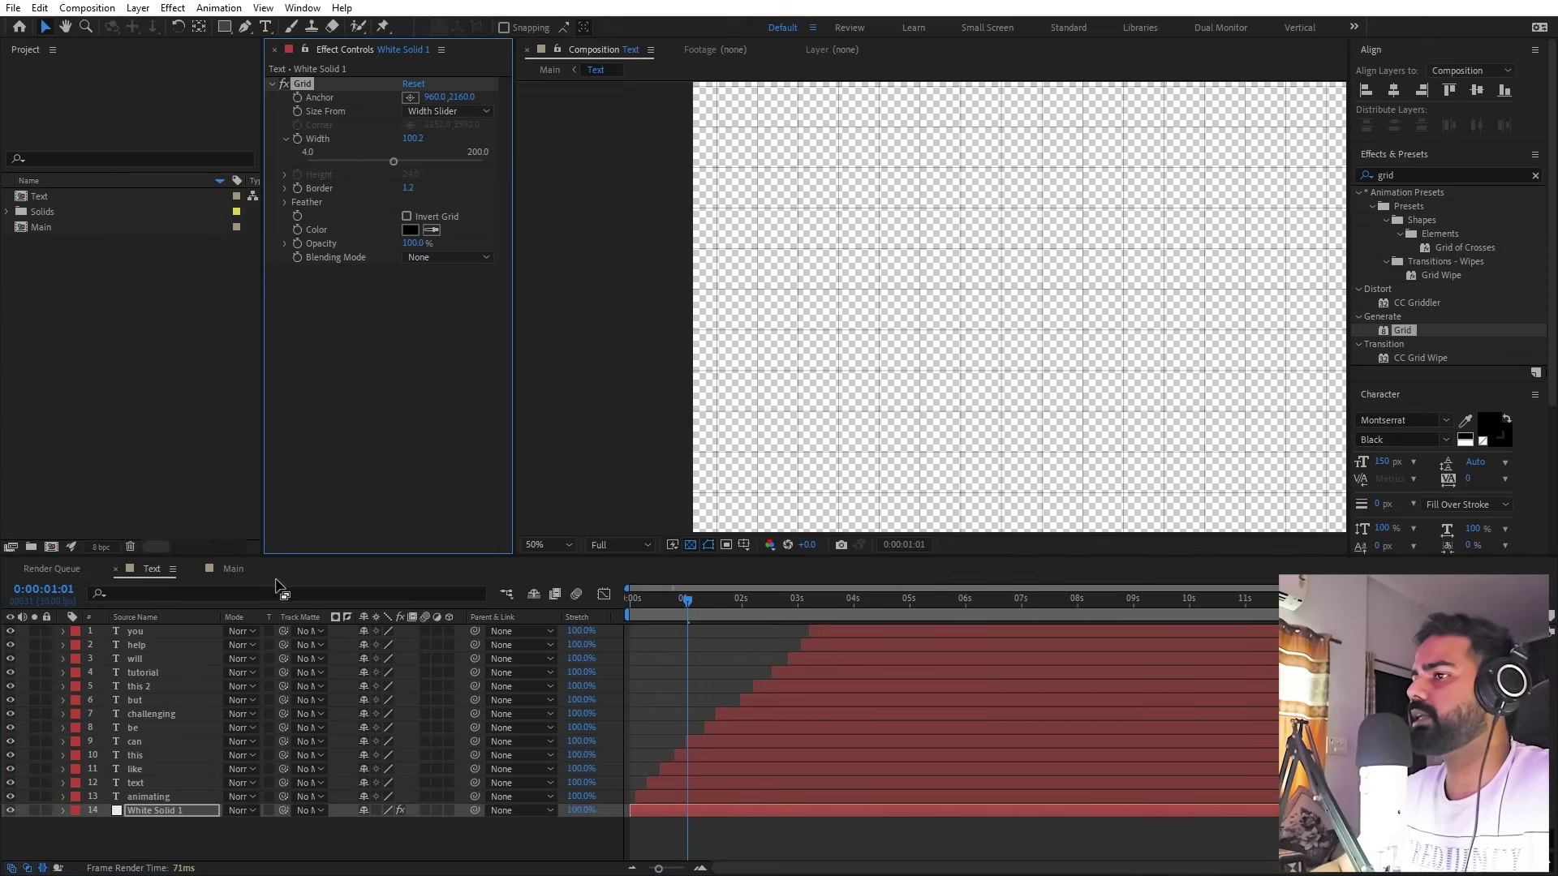
click(232, 569)
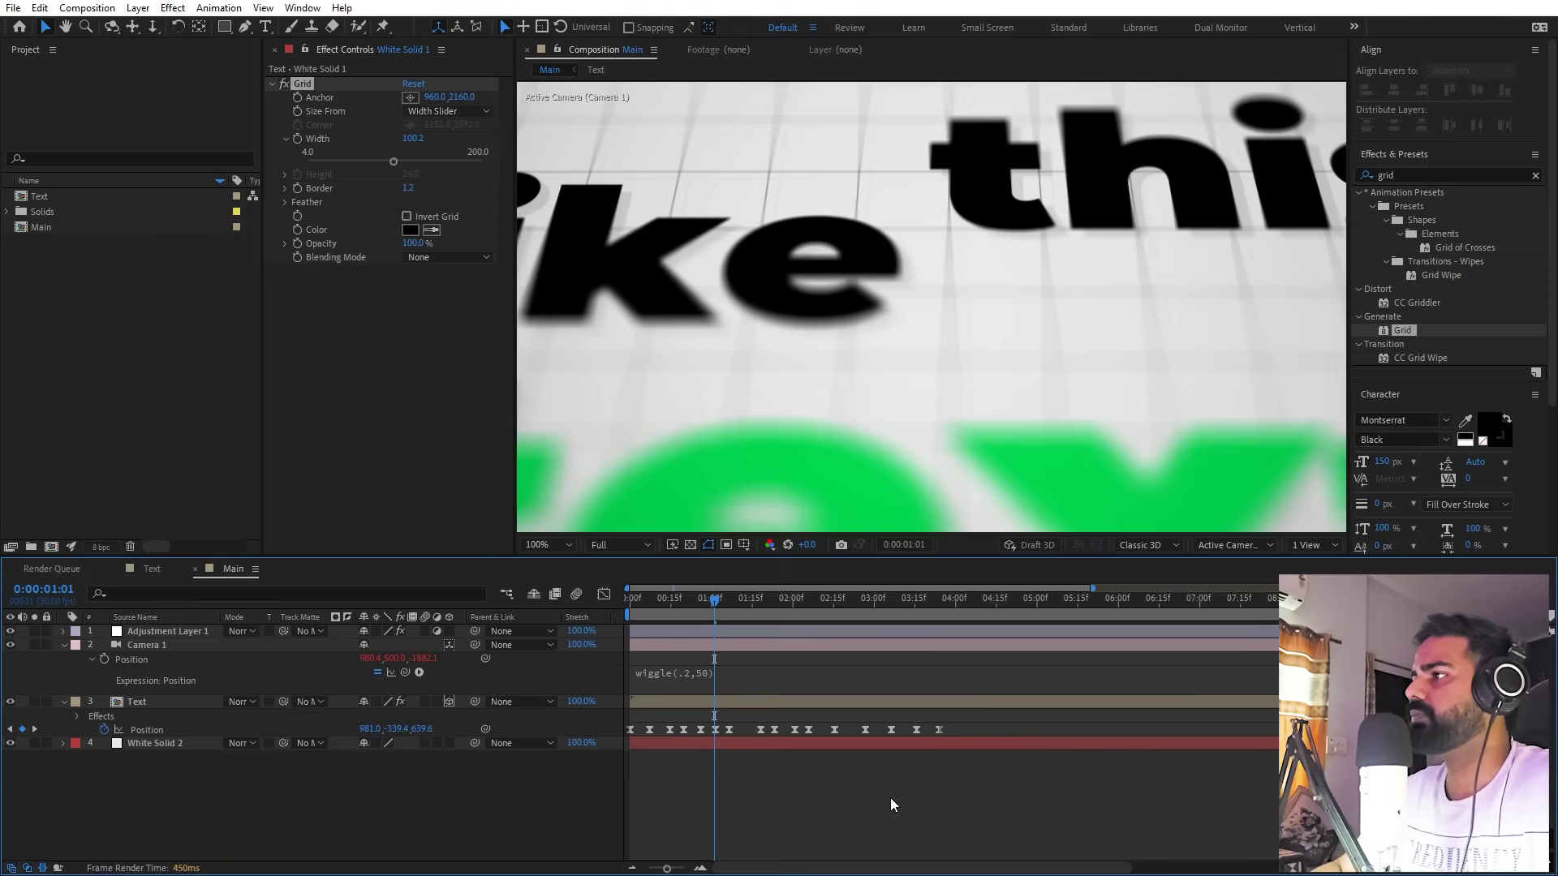
scroll(1038, 328, down, 4)
scroll(1040, 333, up, 2)
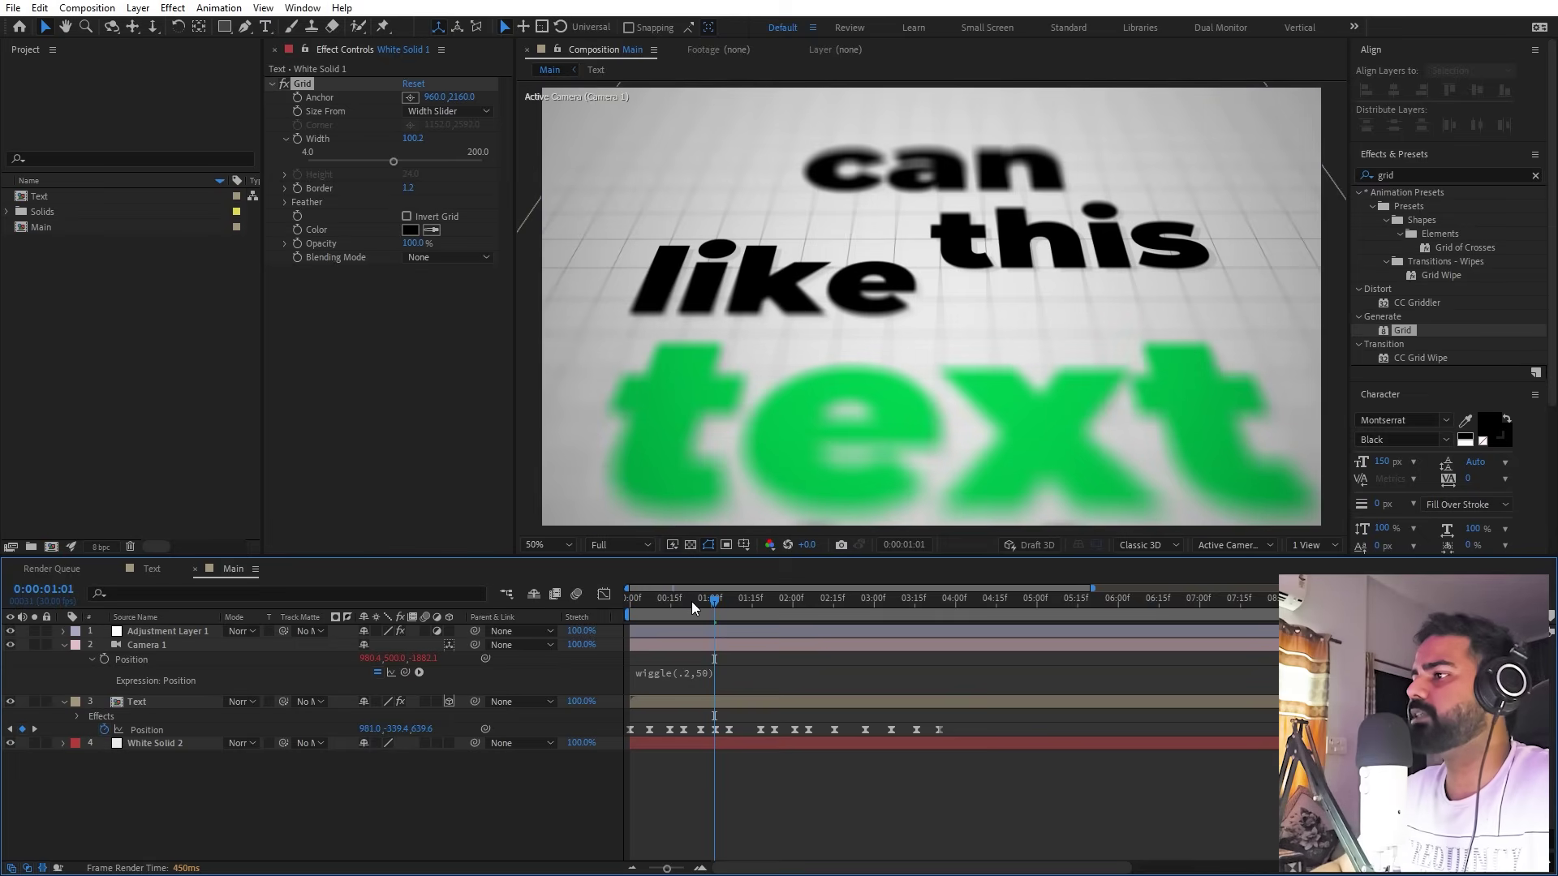
key(Home)
key(space)
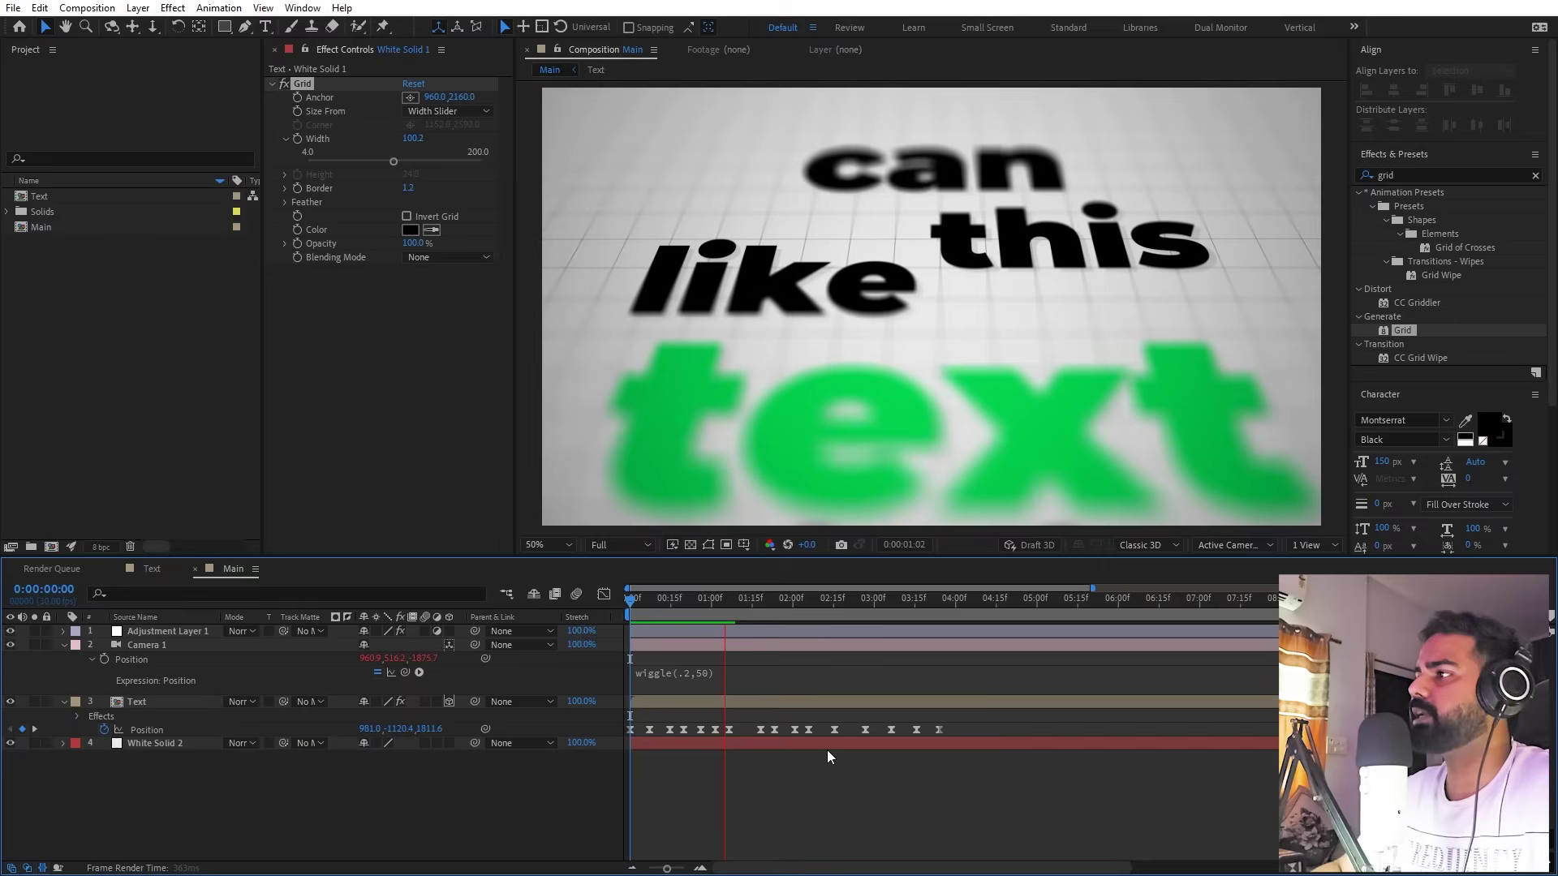
key(space)
Set Camera 1's aperture to 857.7 pixels in its camera options and preview the animation from the start
click(172, 641)
key(a)
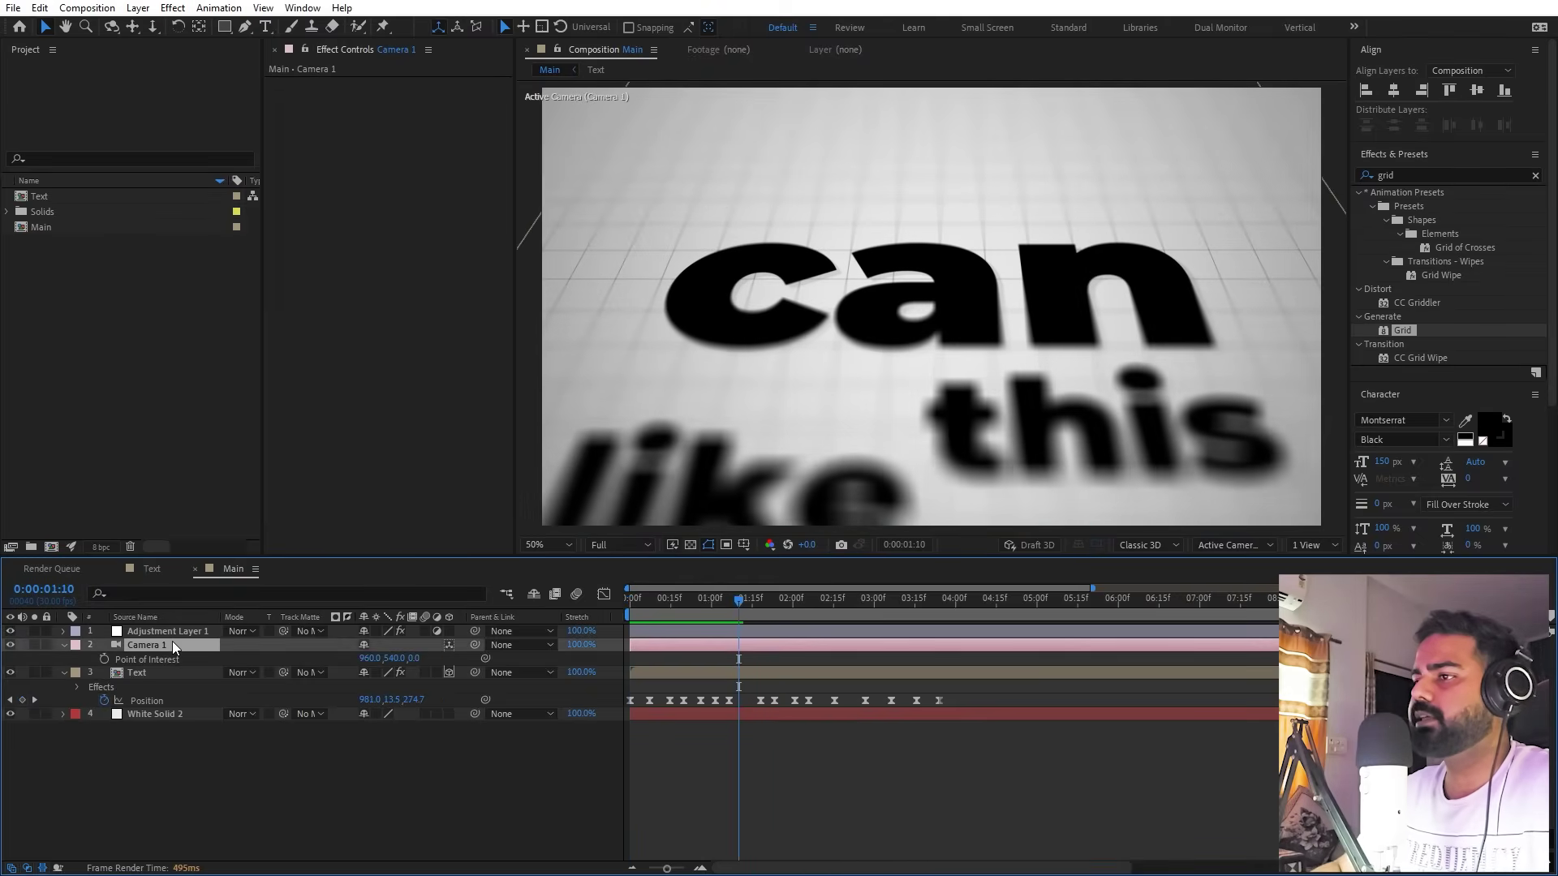
key(a)
drag(372, 714, 2, 738)
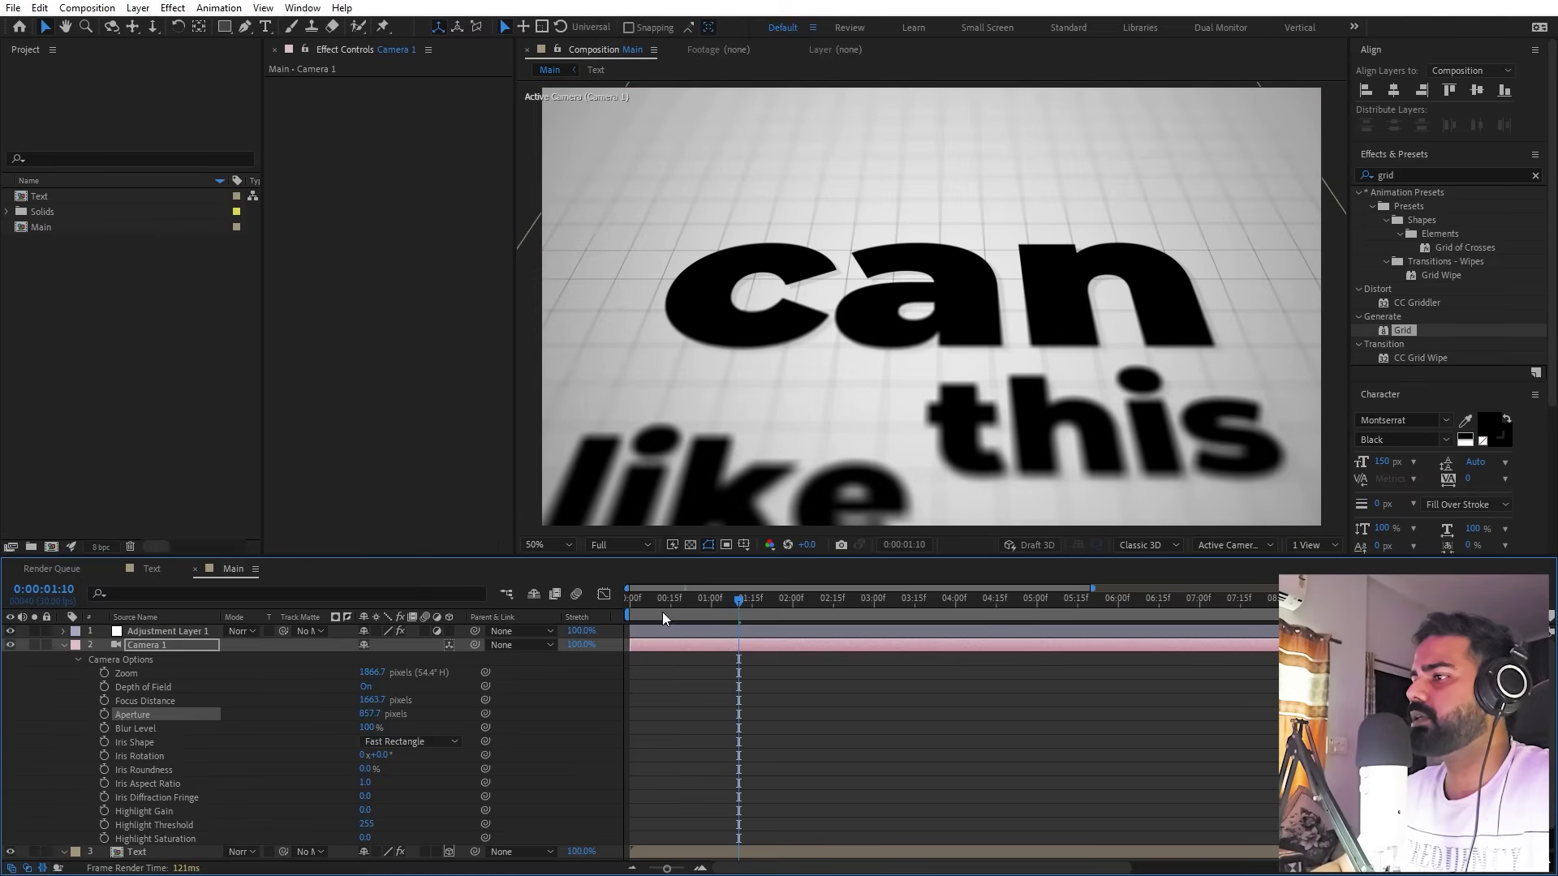
key(Home)
key(space)
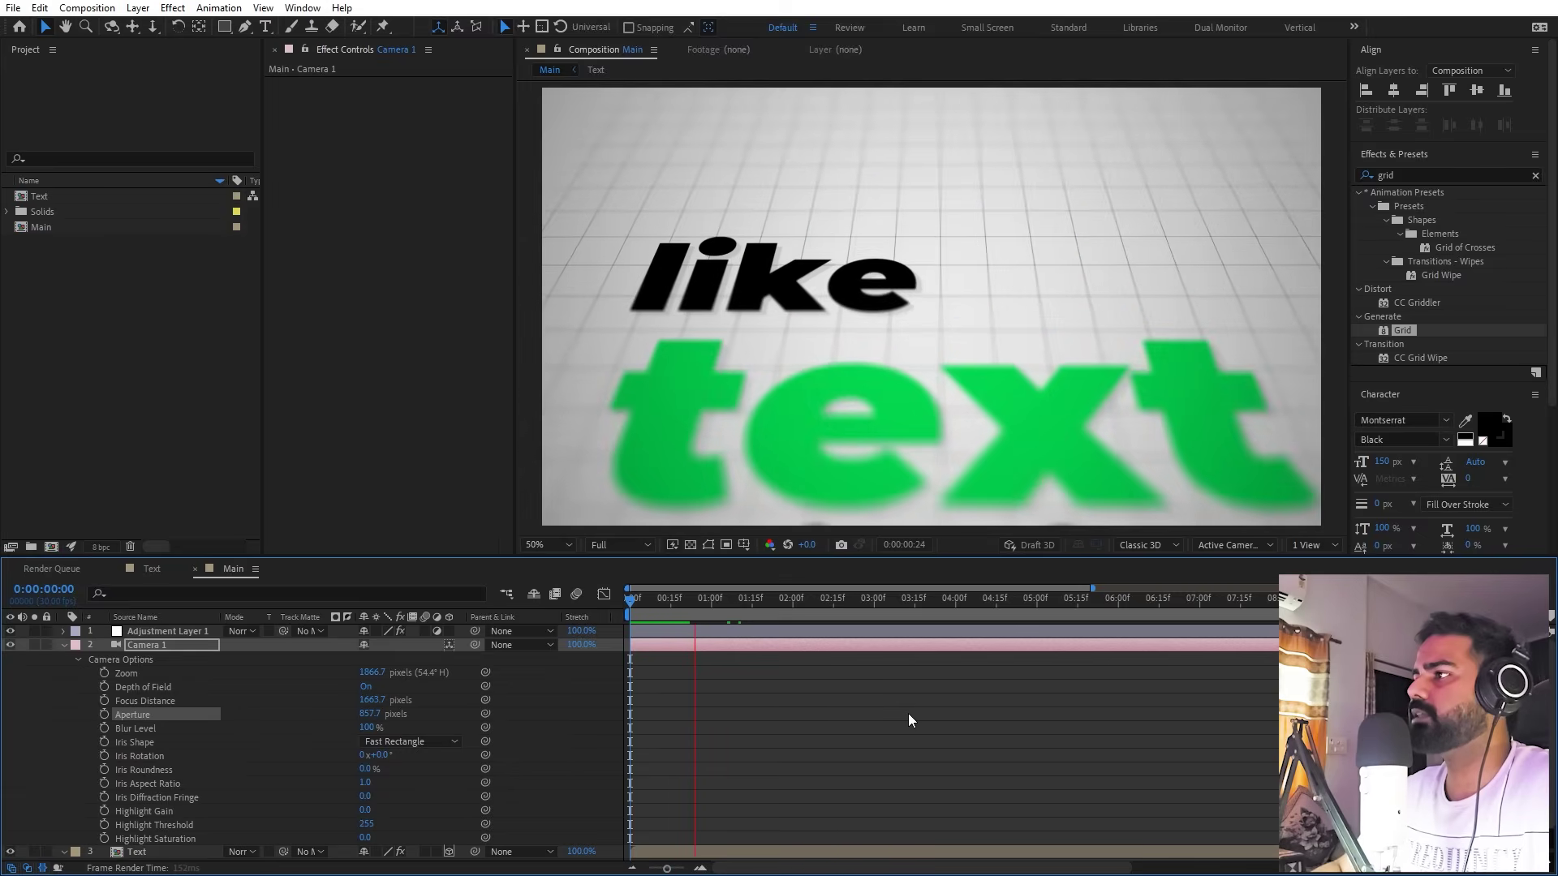
click(180, 643)
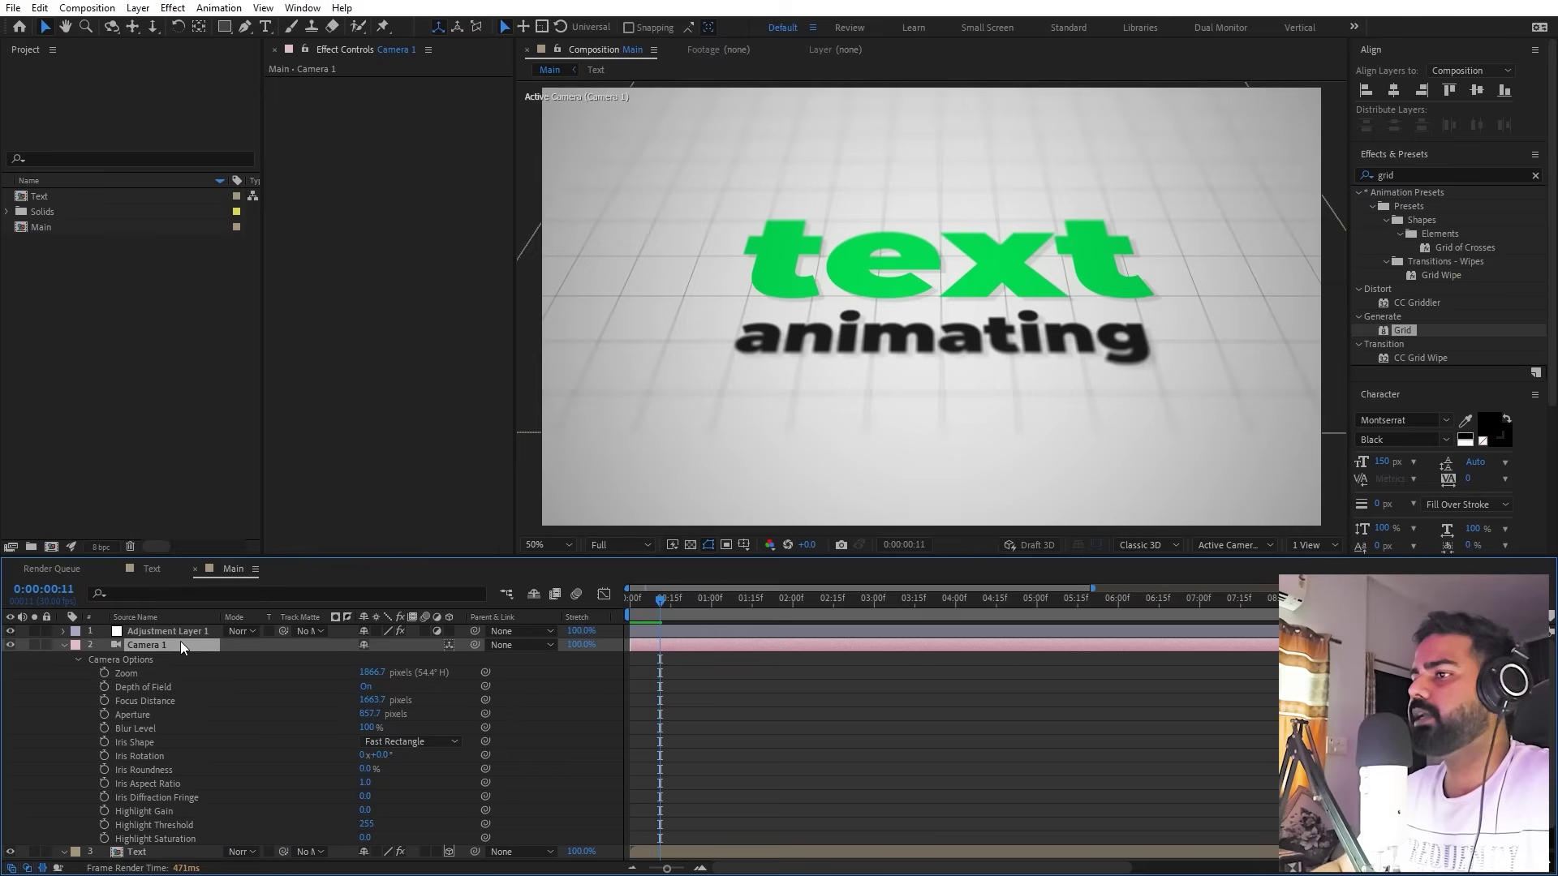
In the Text composition, set the Grid width to 137.7 and keyframe White Solid 1's opacity from 0% at 0:00:00:00 to 100% at 0:00:00:11
click(151, 569)
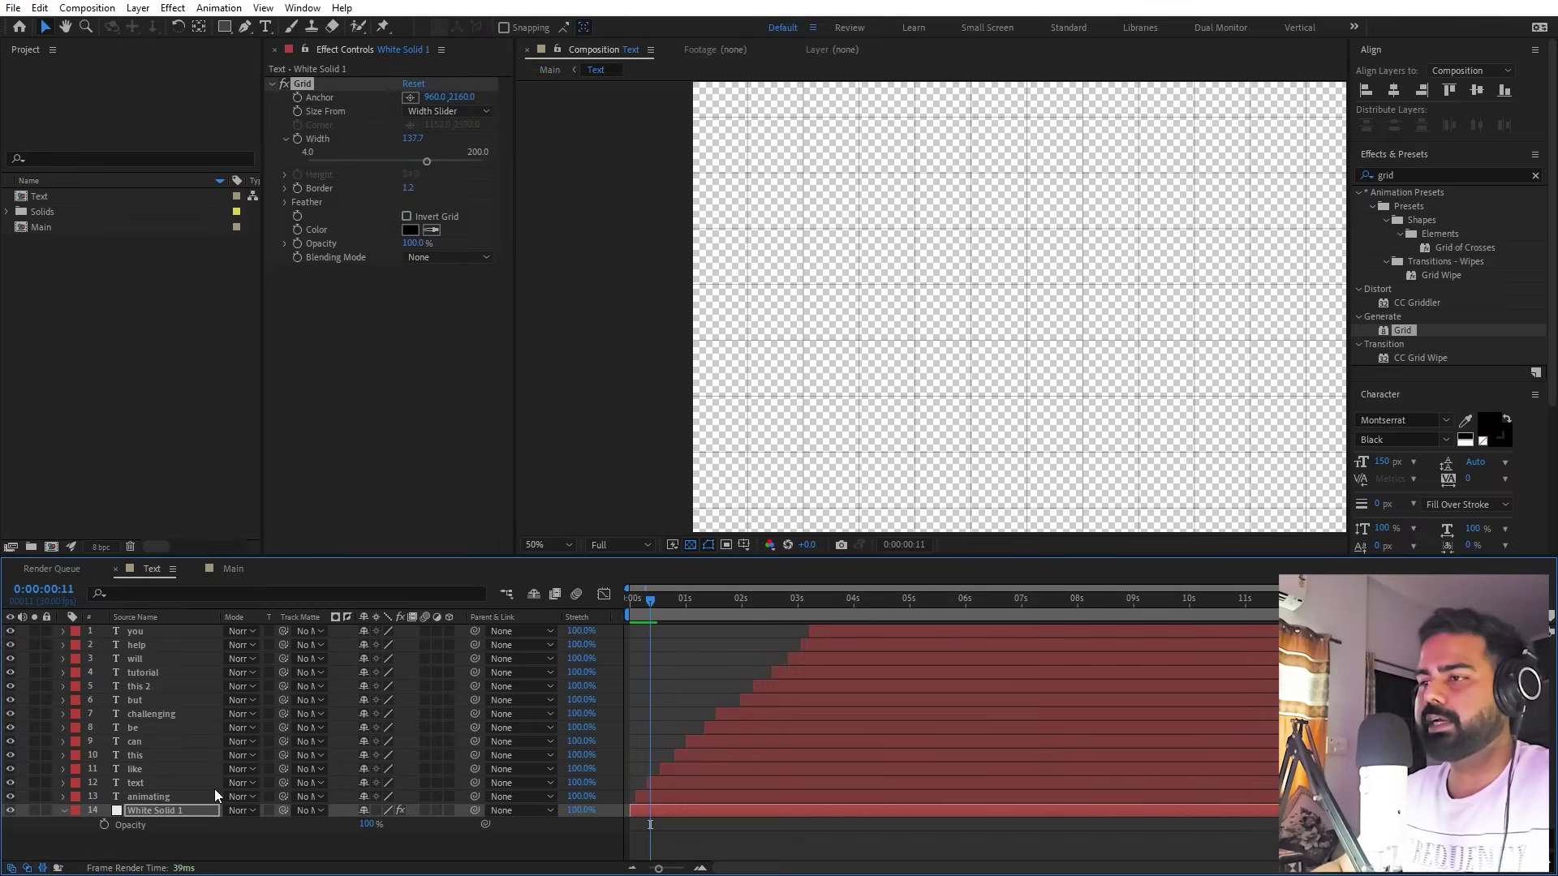
click(104, 824)
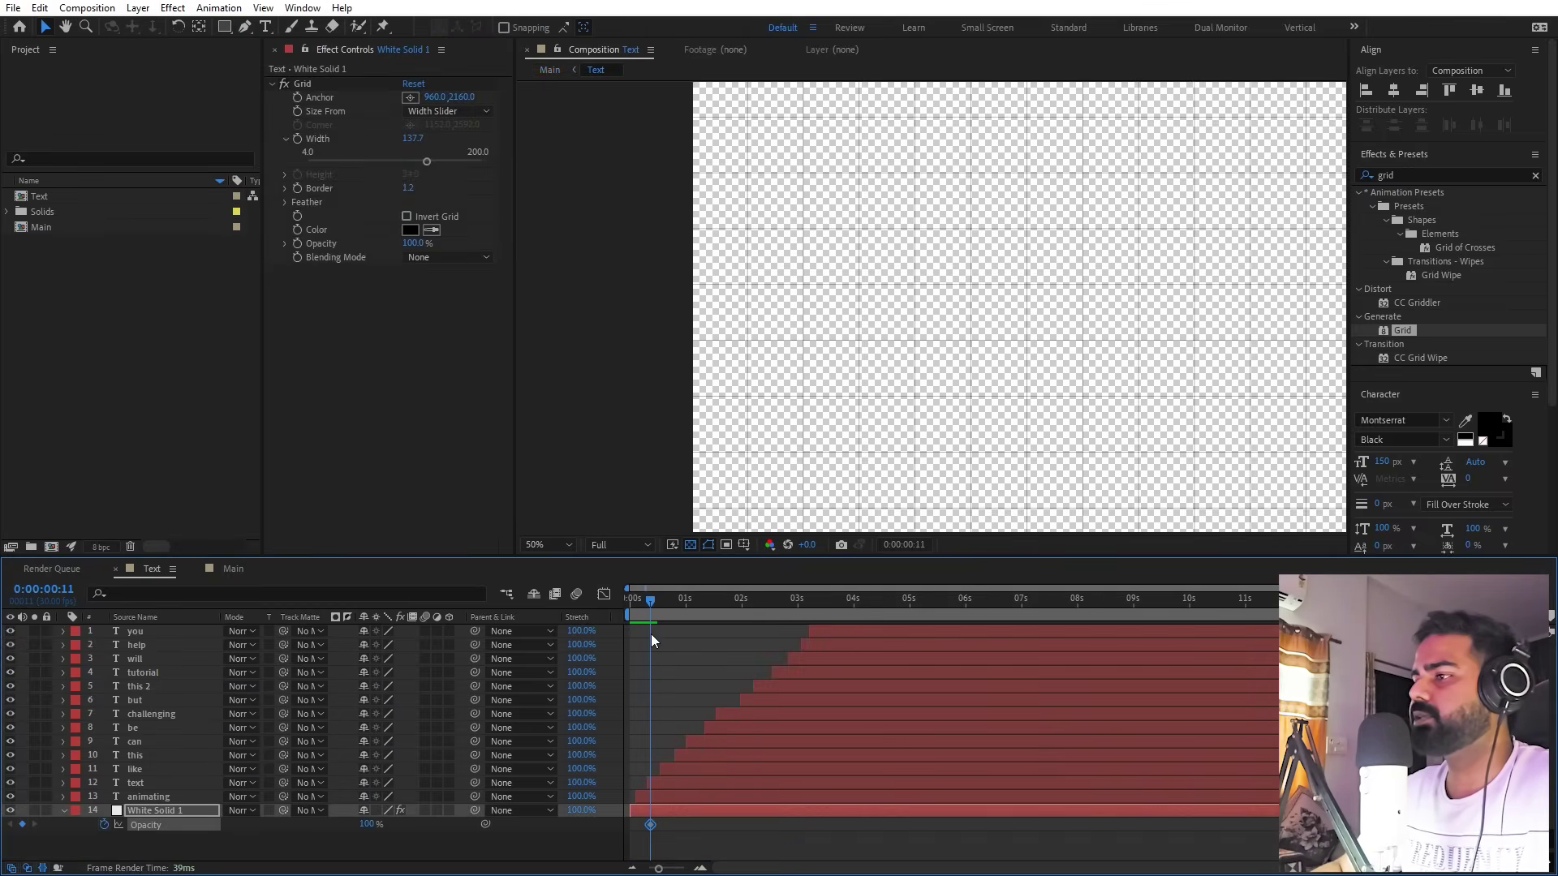
key(Home)
drag(367, 824, 133, 662)
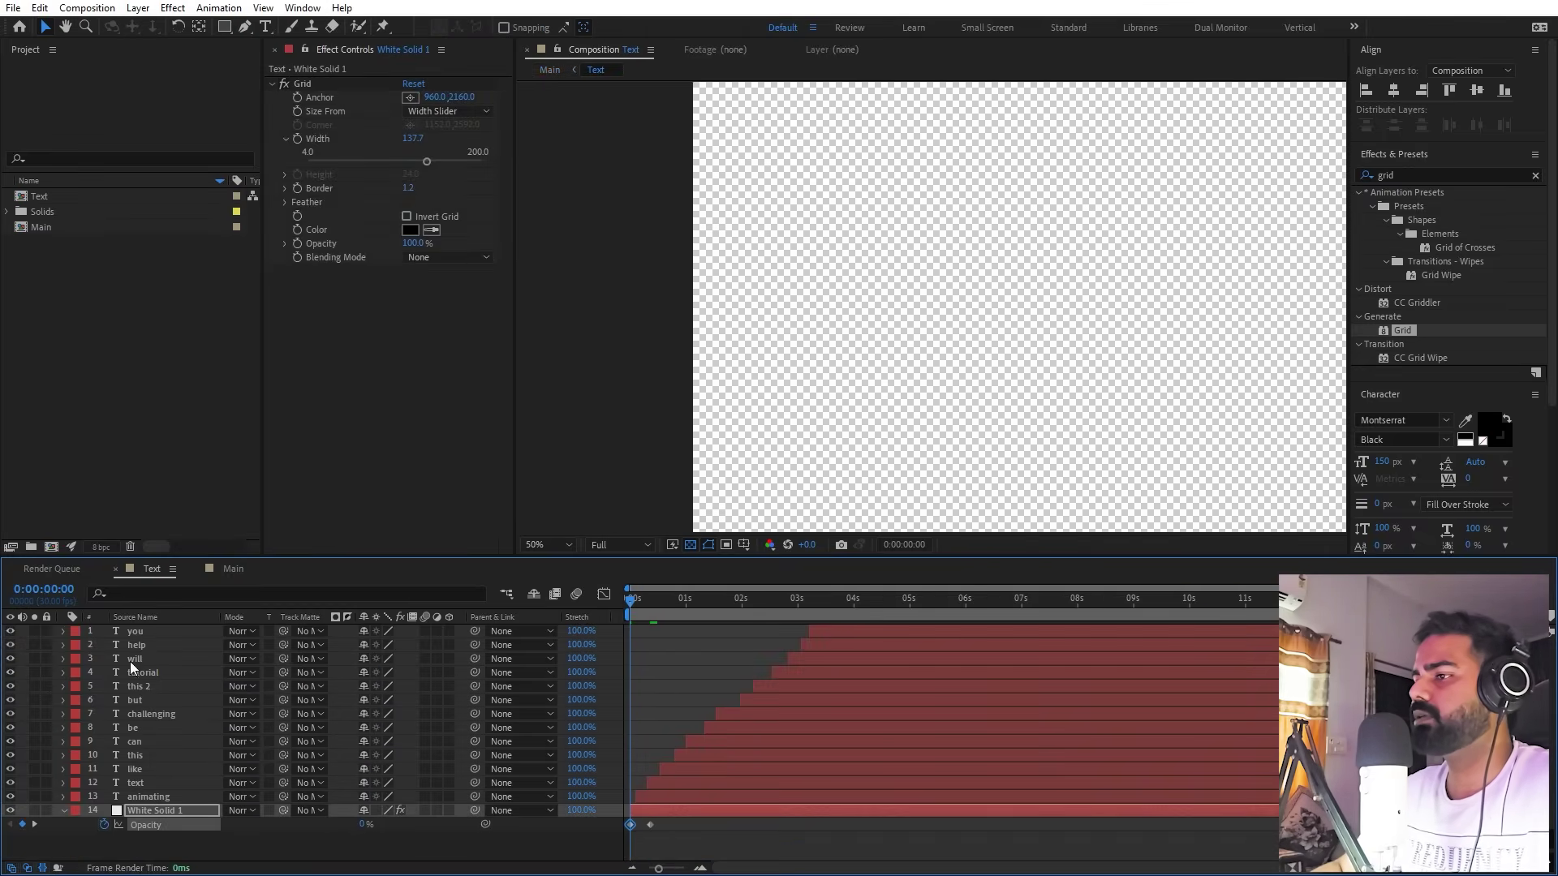
Play back the Main composition from the start and scrub around 0:00:00:17 to check the finished text and grid fade-in
click(240, 567)
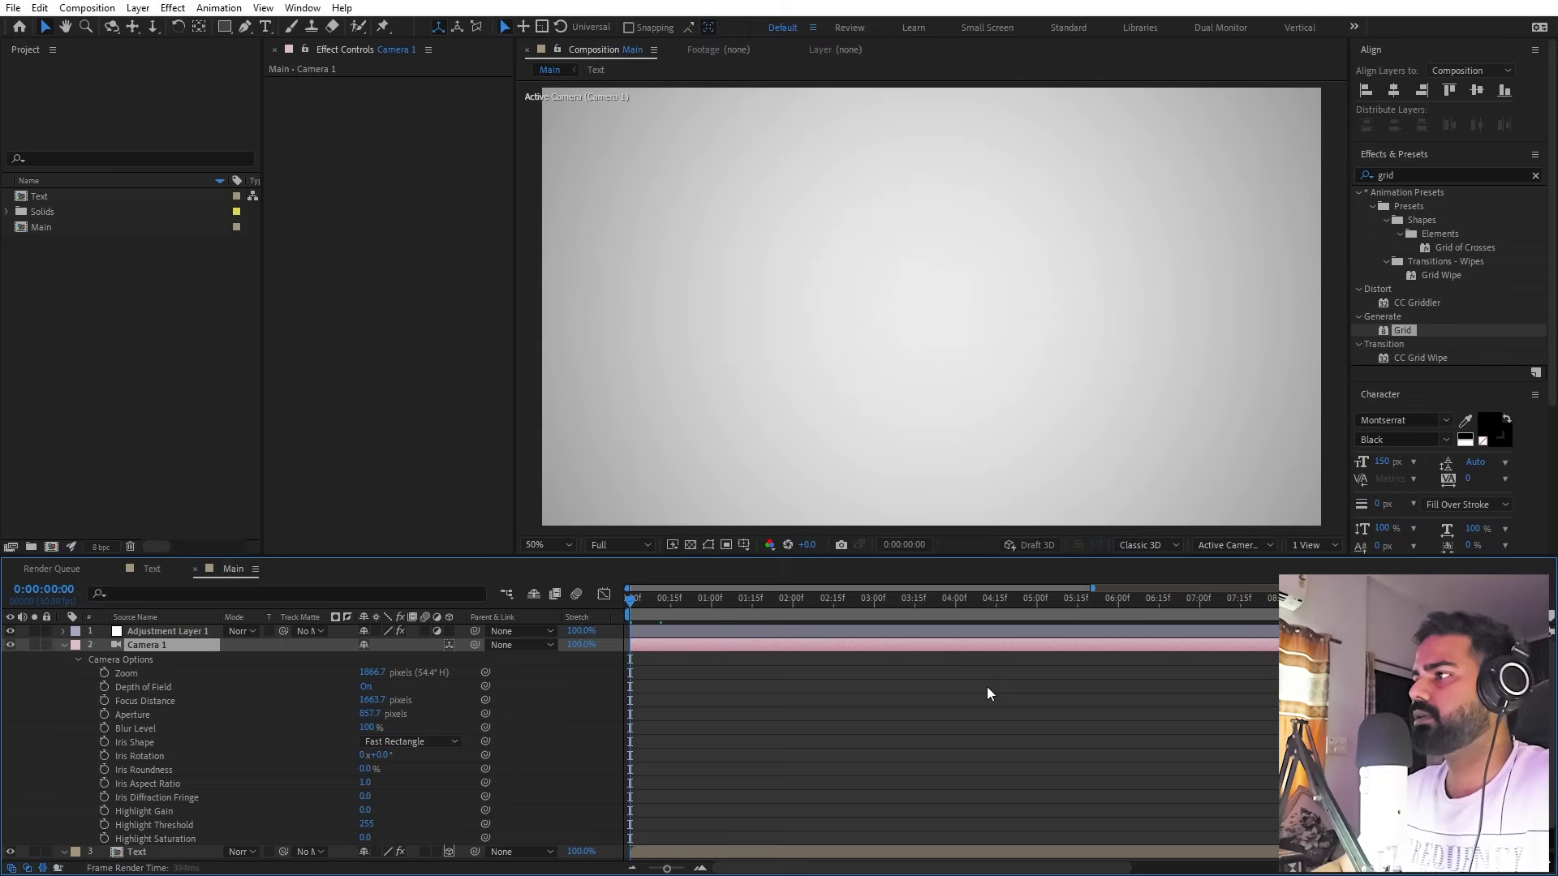
key(space)
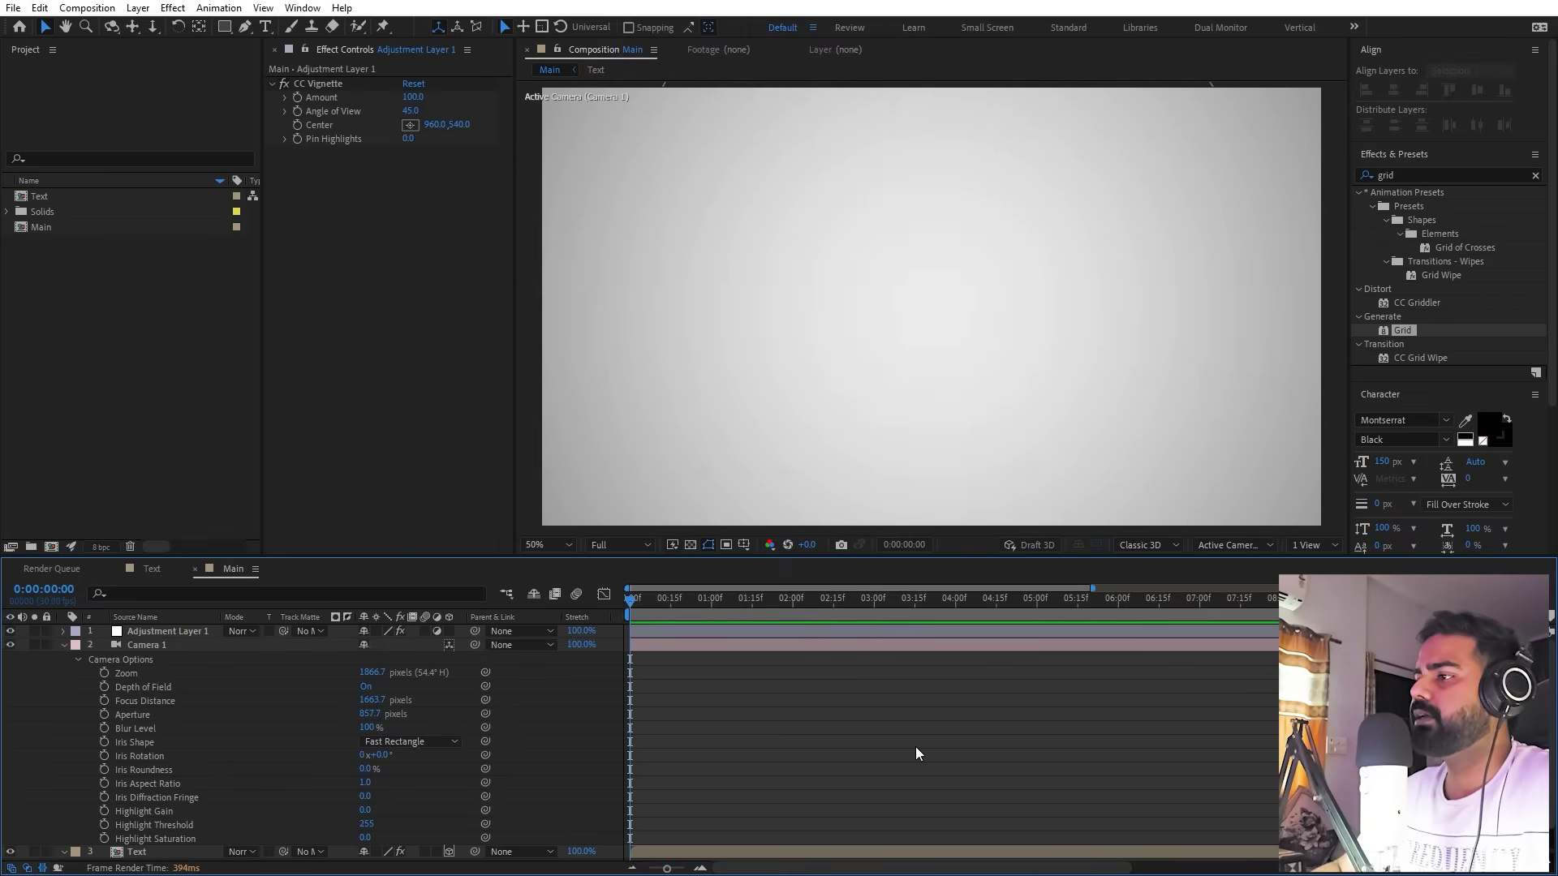
key(space)
key(space)
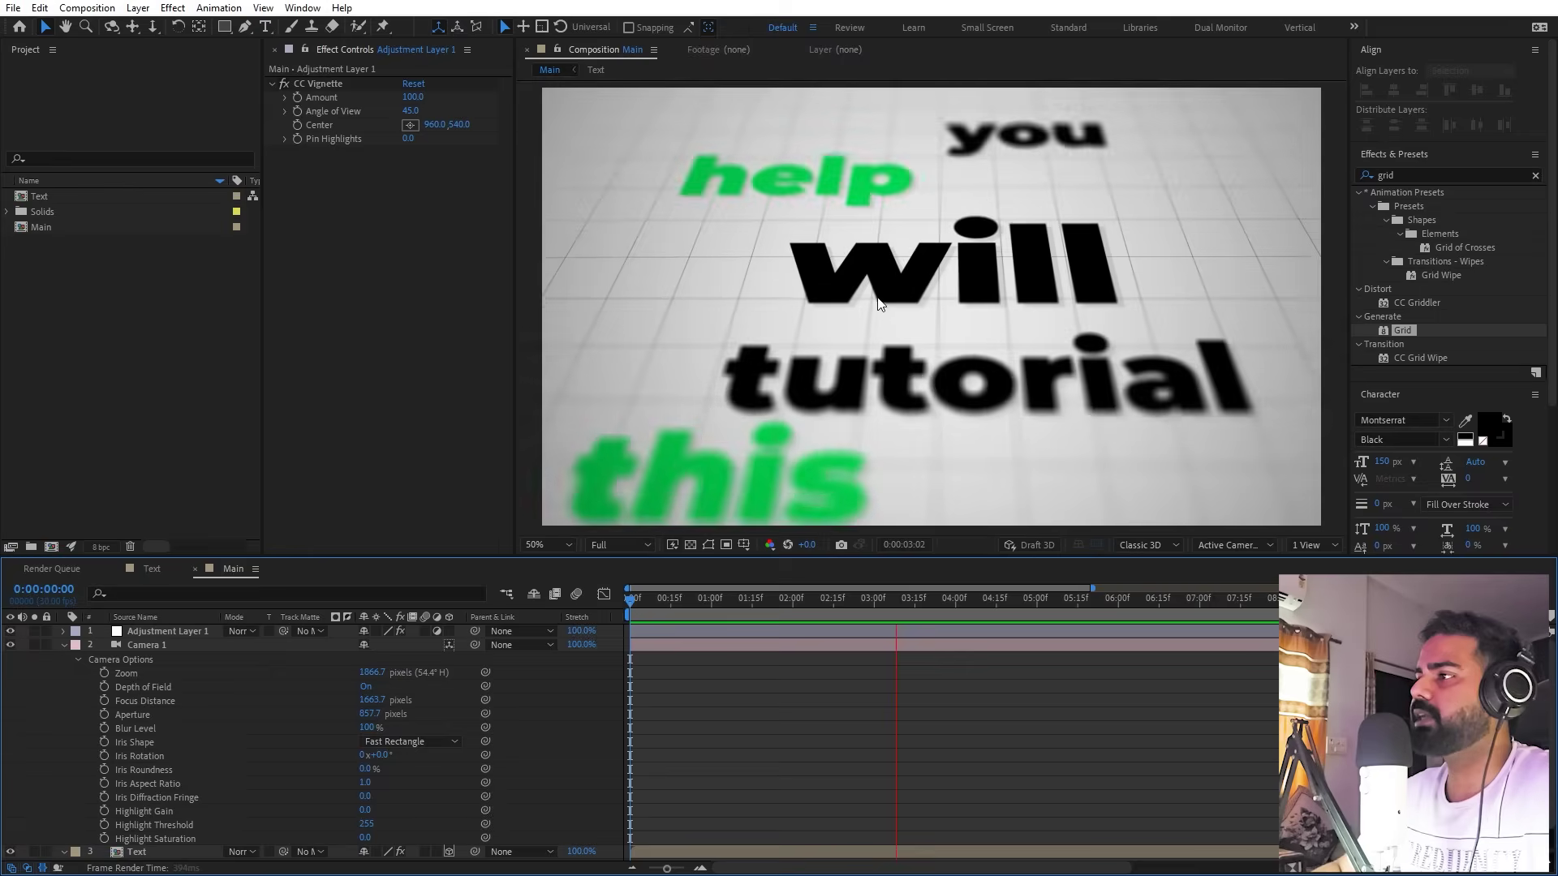
drag(717, 601, 677, 649)
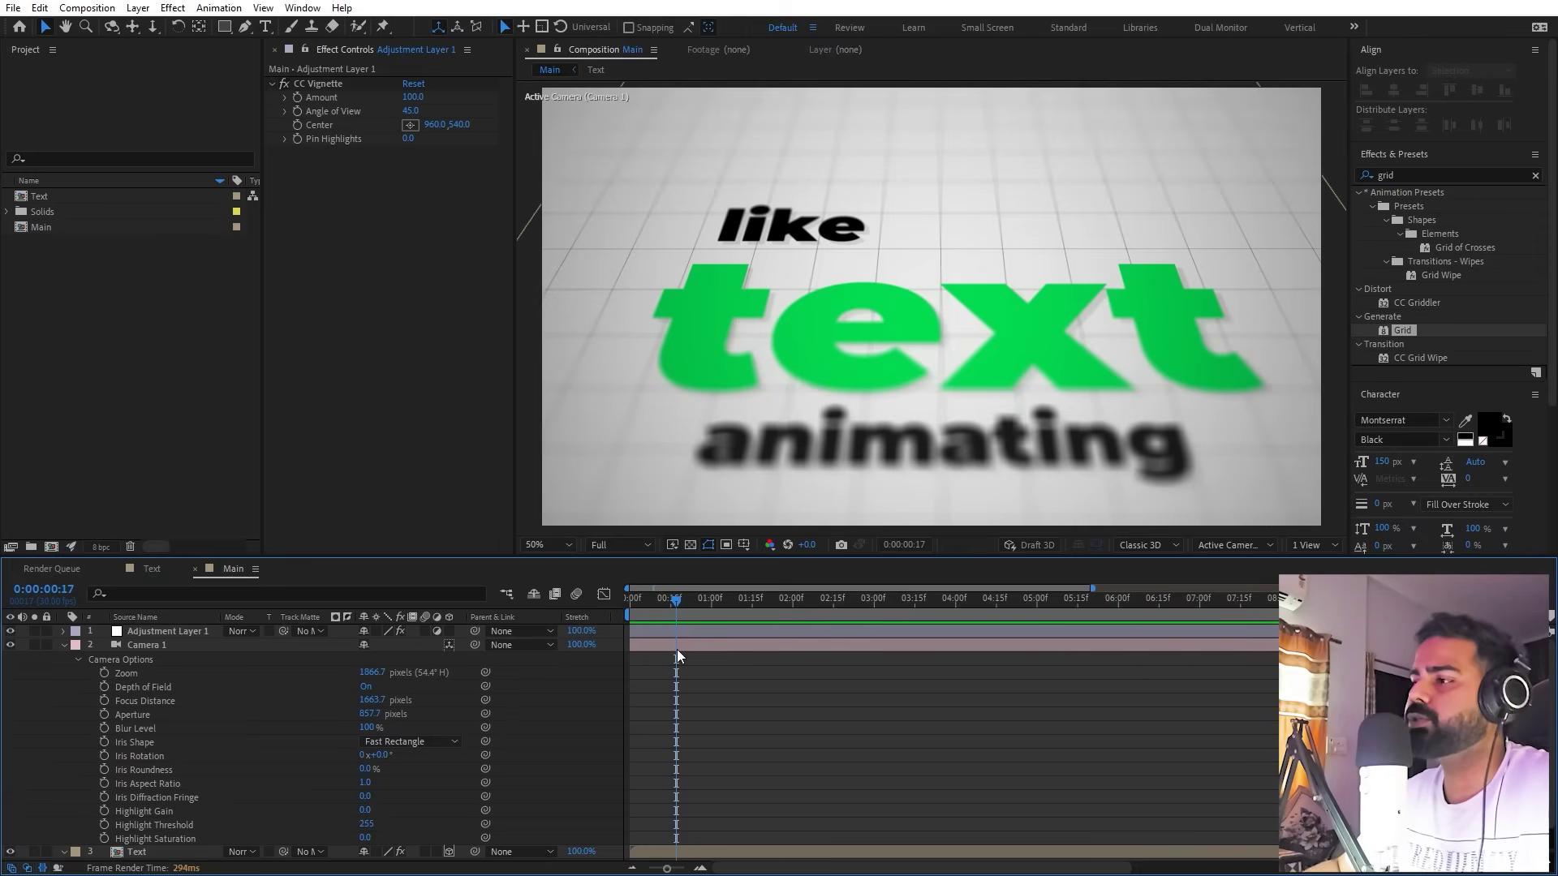
drag(676, 649, 683, 649)
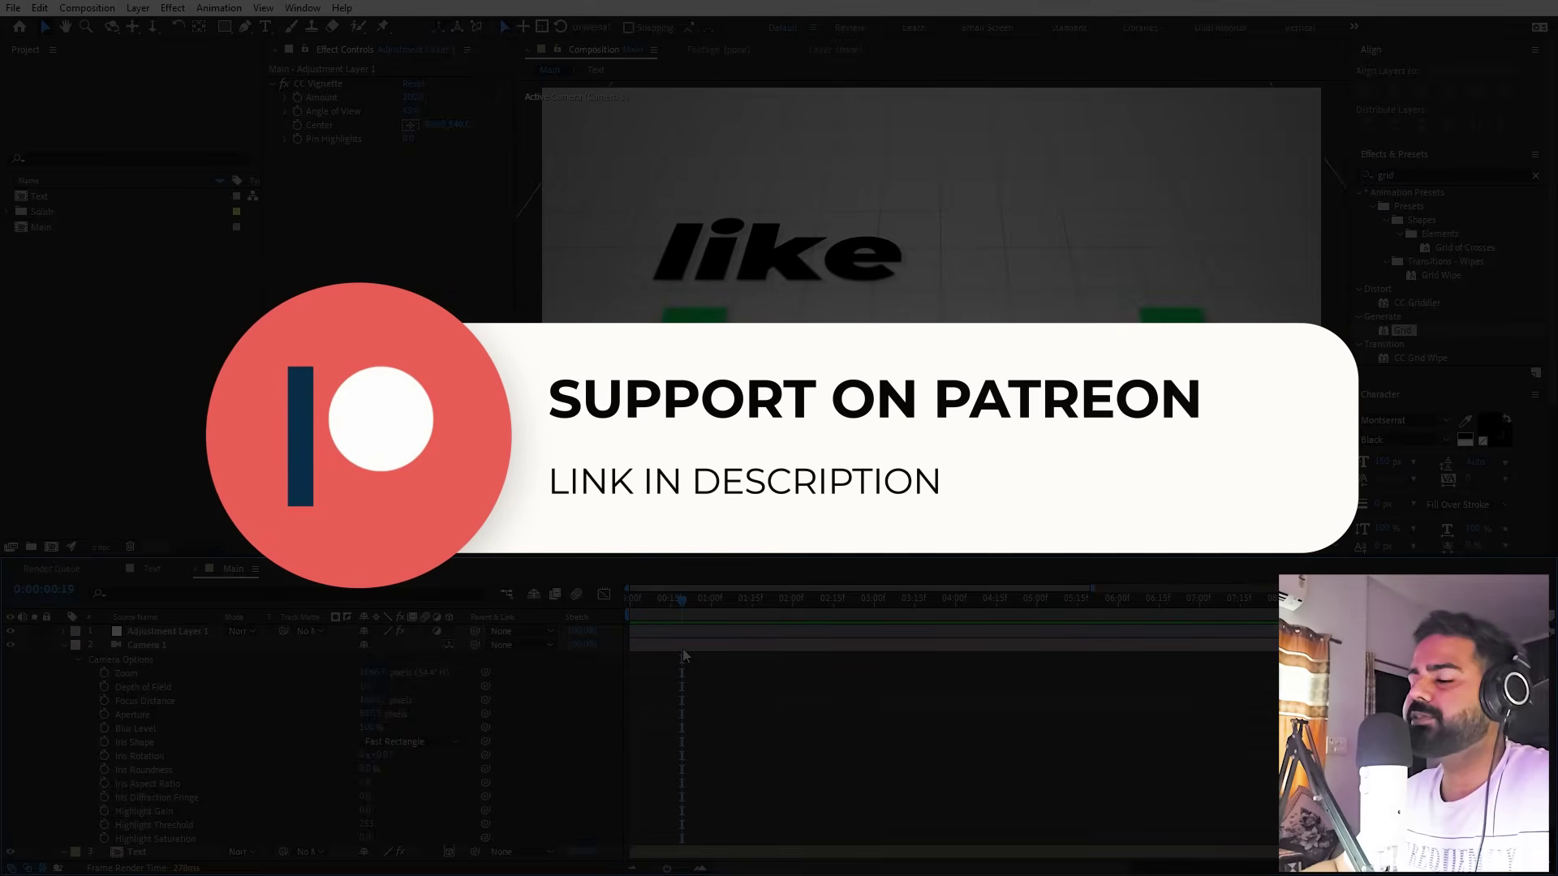